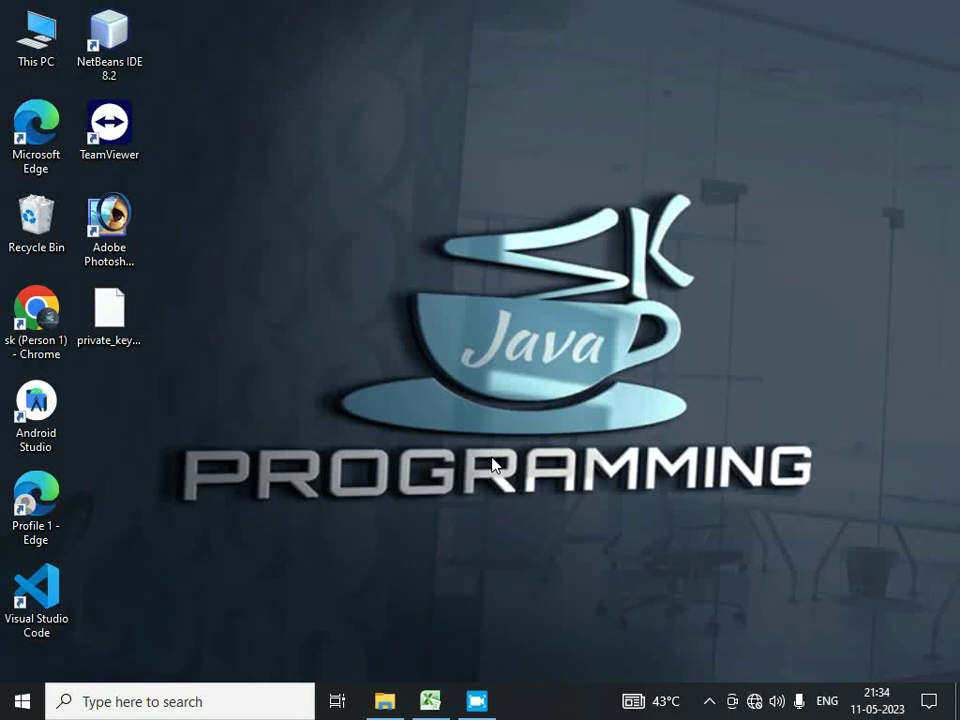
# Restore the cy1 workbook and inspect the first consumer's name, address, contact line and tariff NRGP.
pyautogui.click(430, 701)
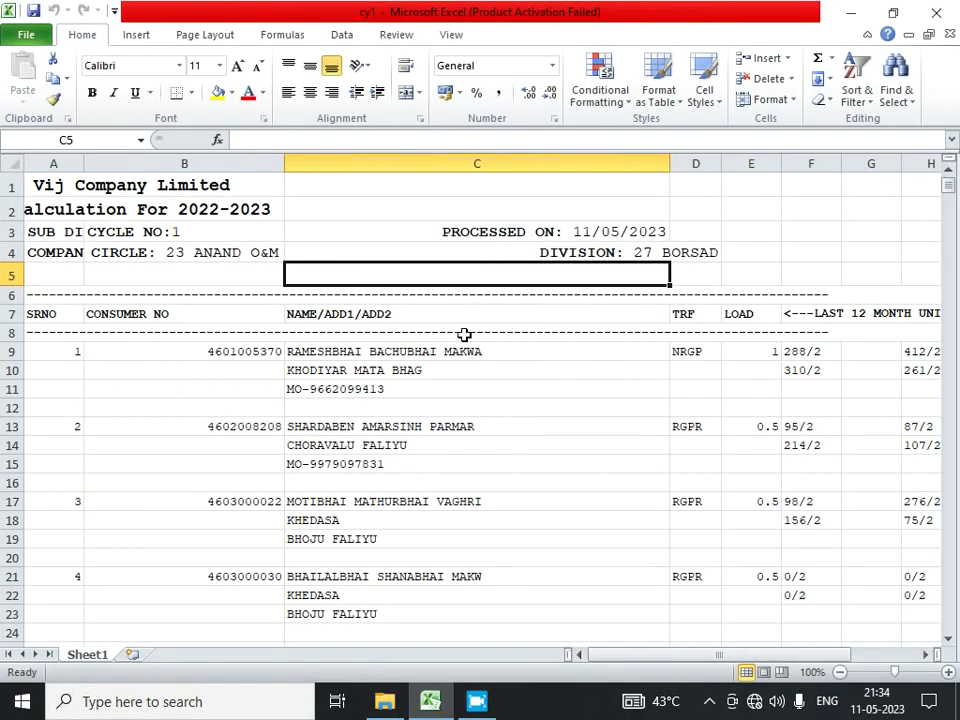
pyautogui.click(516, 369)
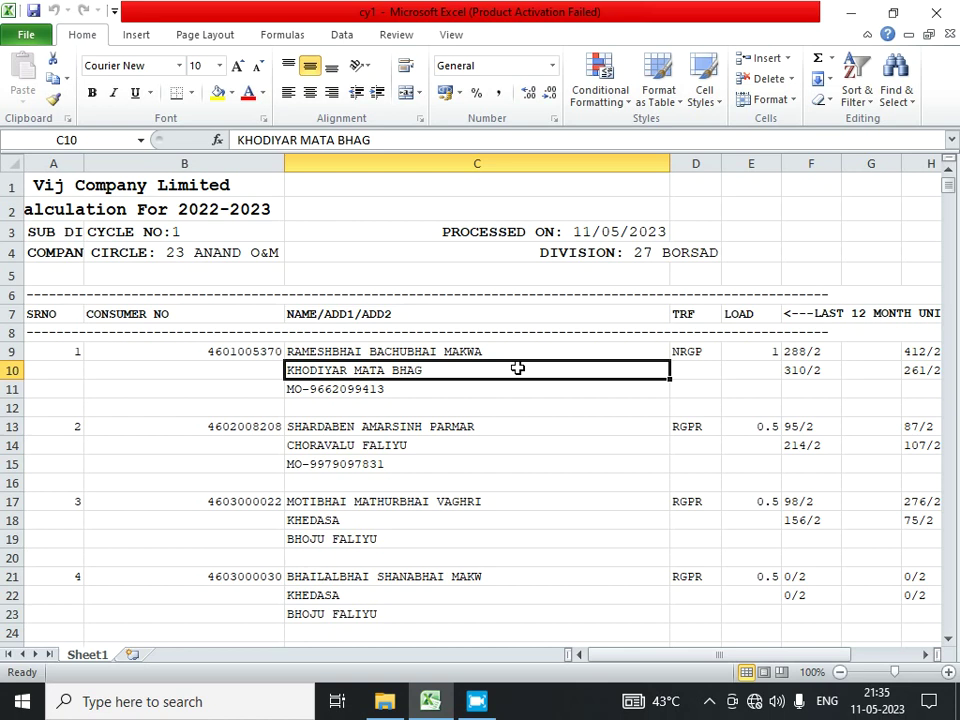
pyautogui.click(381, 314)
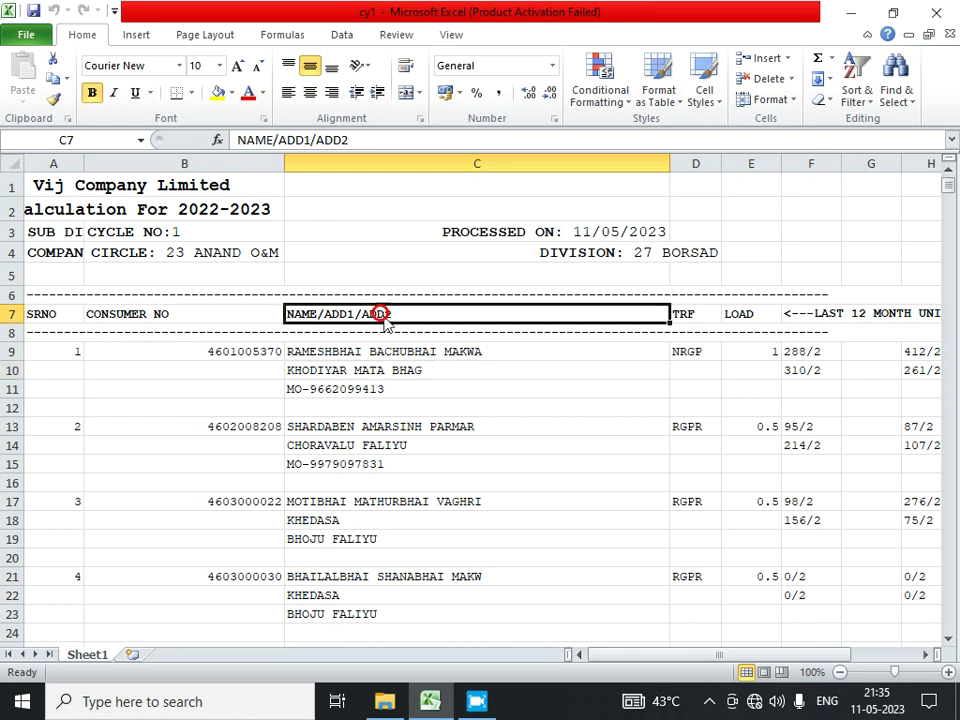
pyautogui.click(377, 353)
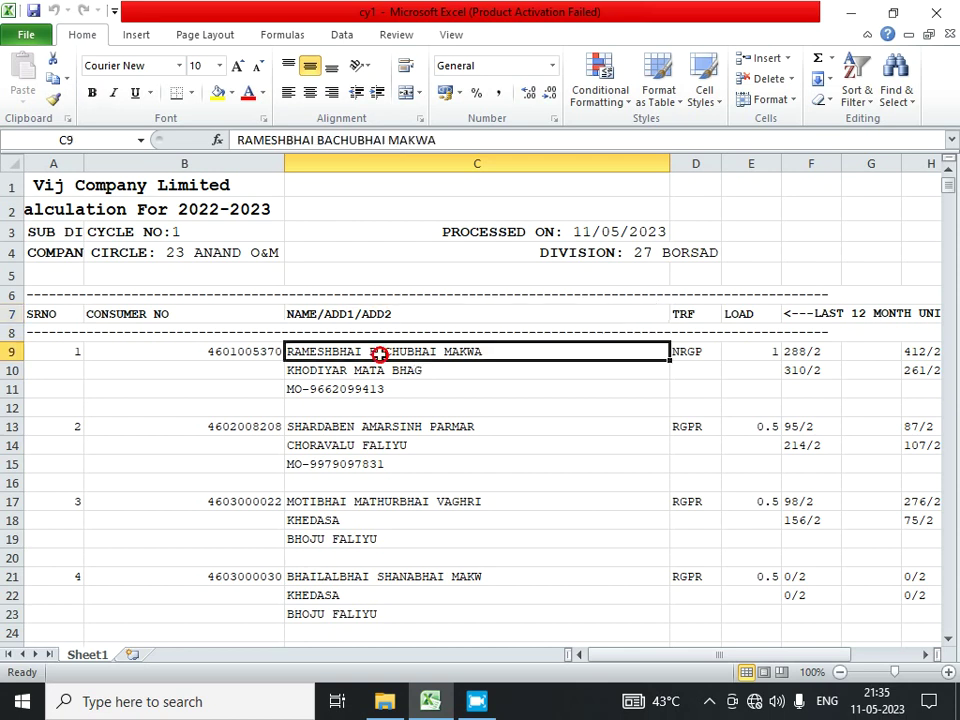
pyautogui.click(387, 375)
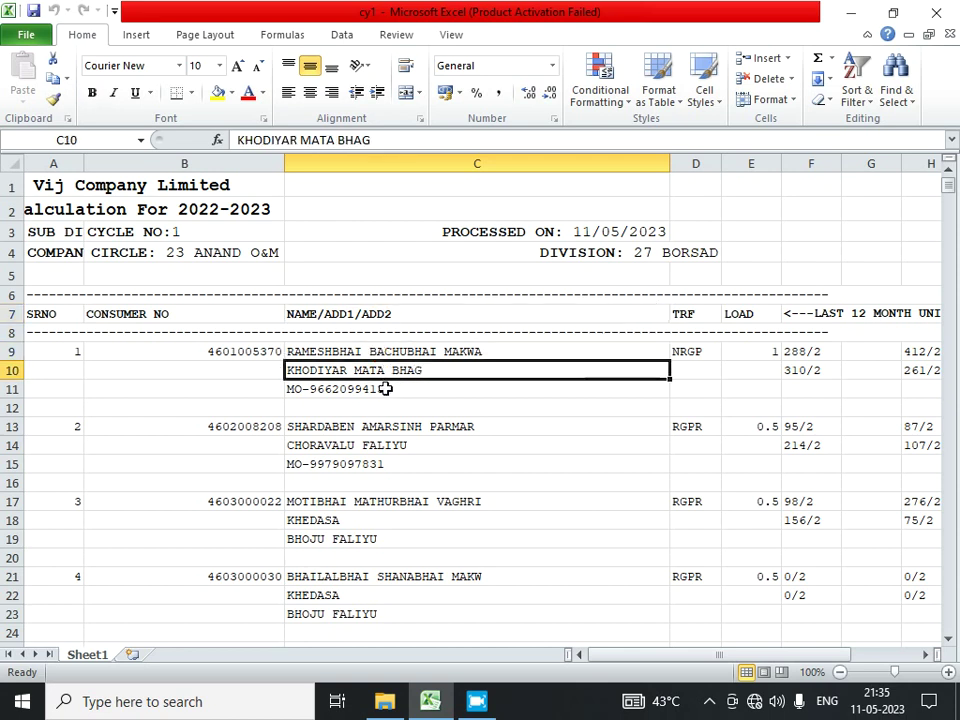
pyautogui.click(388, 388)
pyautogui.click(692, 354)
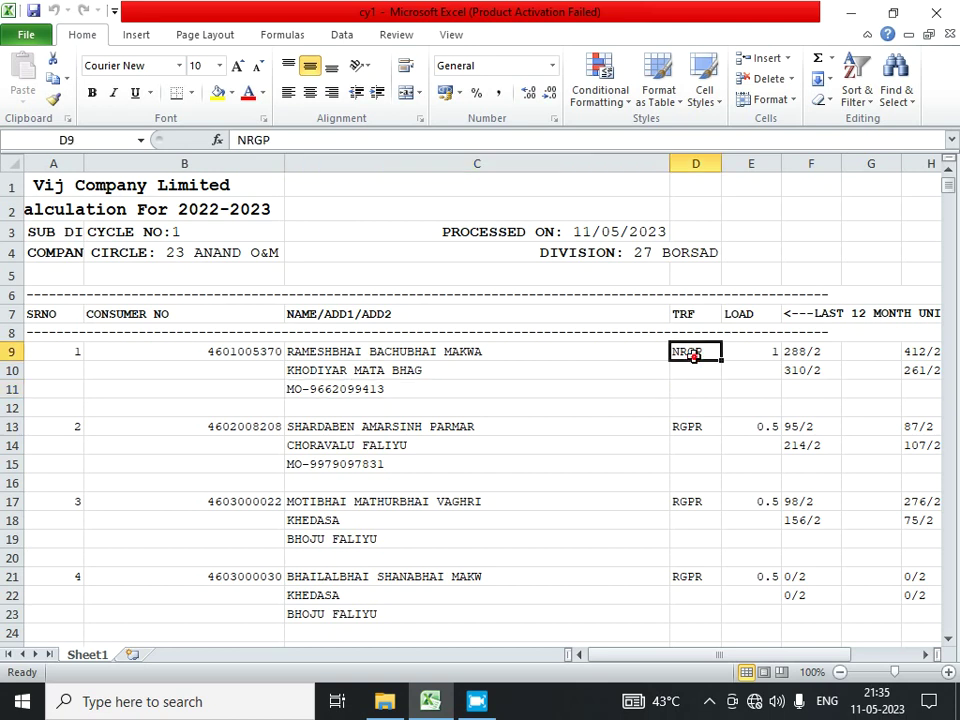
# Check the first consumer's Old SD, New SD and Recoverable SD 2904, then return to A1.
pyautogui.press('Right')
pyautogui.press('Right')
pyautogui.press('Right')
pyautogui.press('Right')
pyautogui.press('Right')
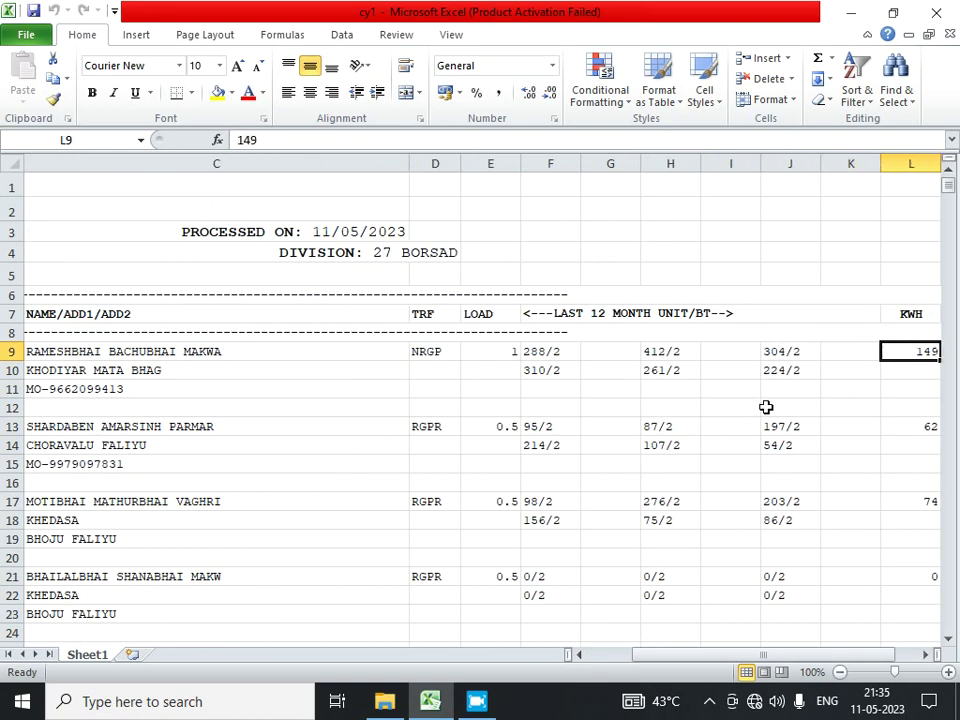
pyautogui.press('Right')
pyautogui.press('Right')
pyautogui.press('Right')
pyautogui.click(647, 354)
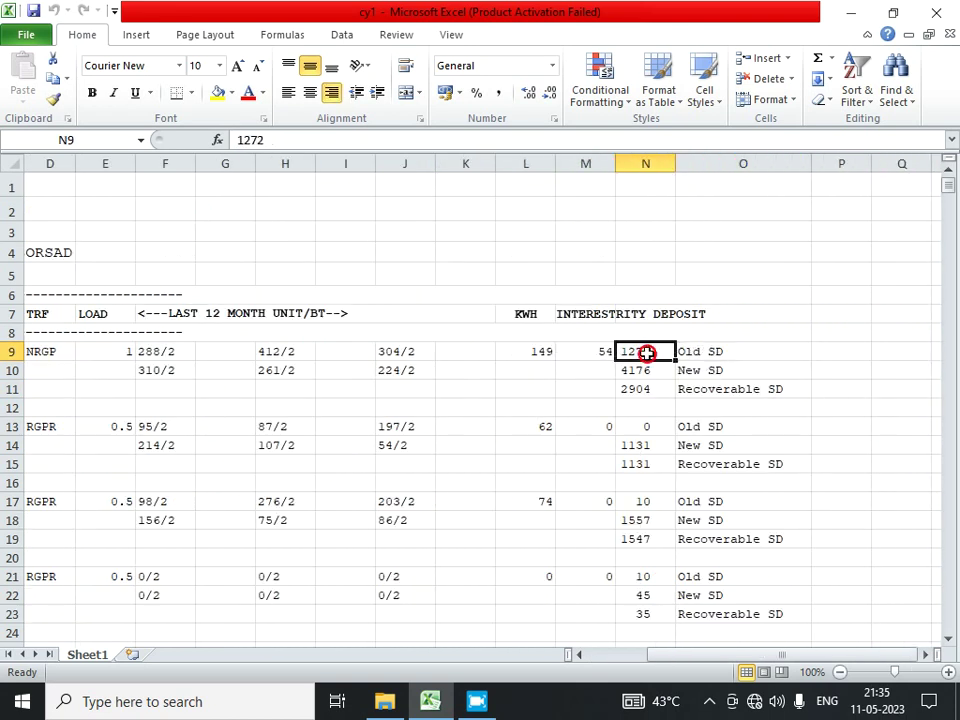
pyautogui.click(650, 376)
pyautogui.click(656, 391)
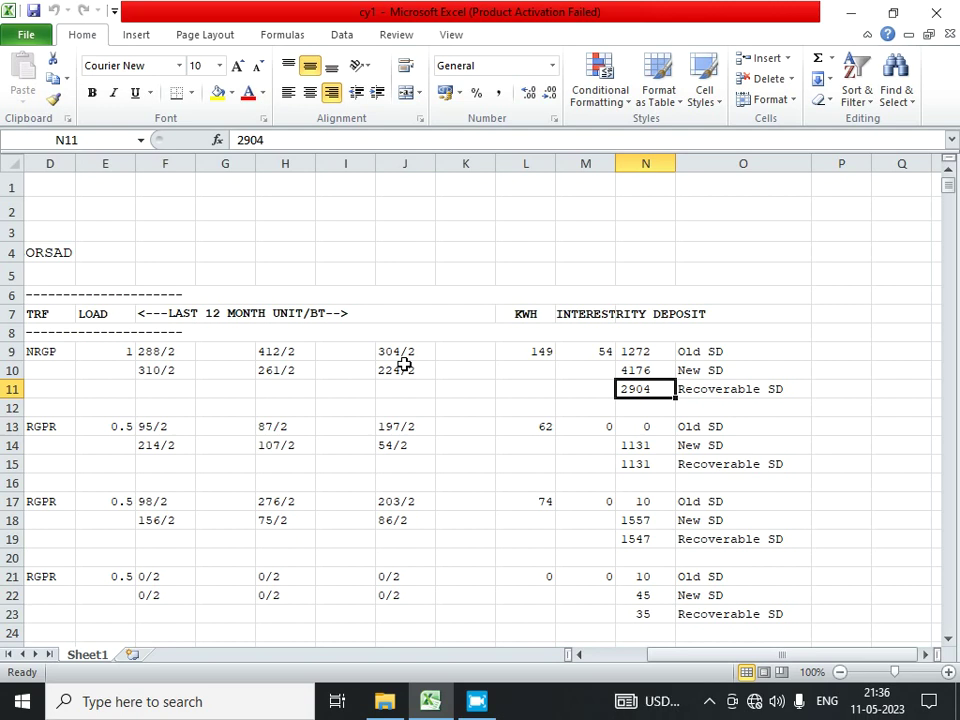
pyautogui.hotkey('ctrl', 'Home')
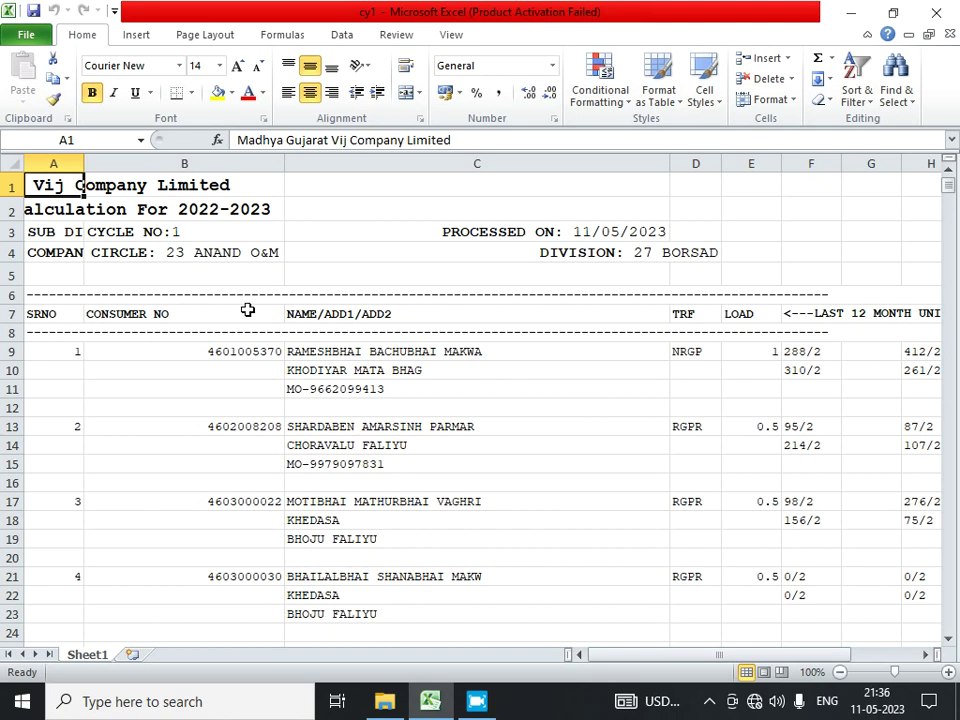
# Narrow column C to fit the consumer names.
pyautogui.click(328, 273)
pyautogui.moveTo(670, 164); pyautogui.dragTo(512, 193)
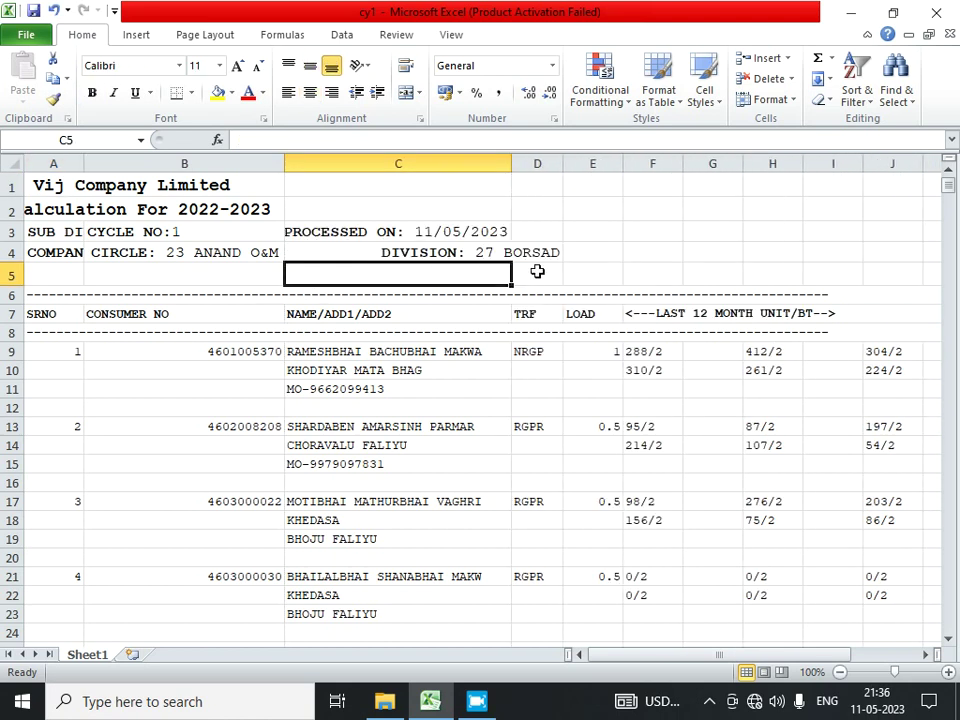
pyautogui.click(524, 312)
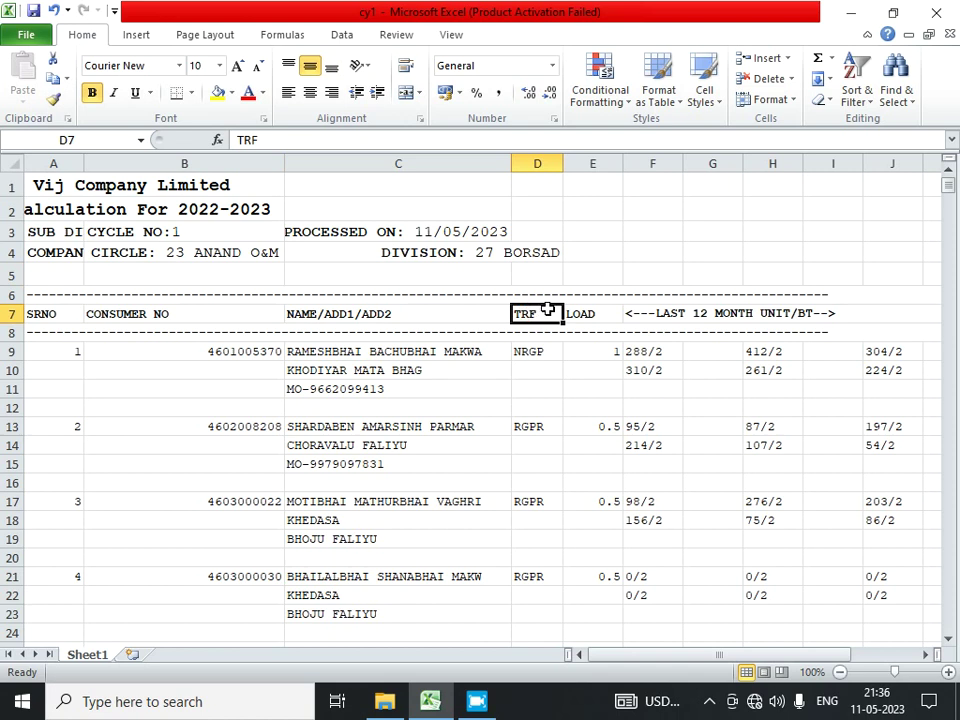
pyautogui.press('Right')
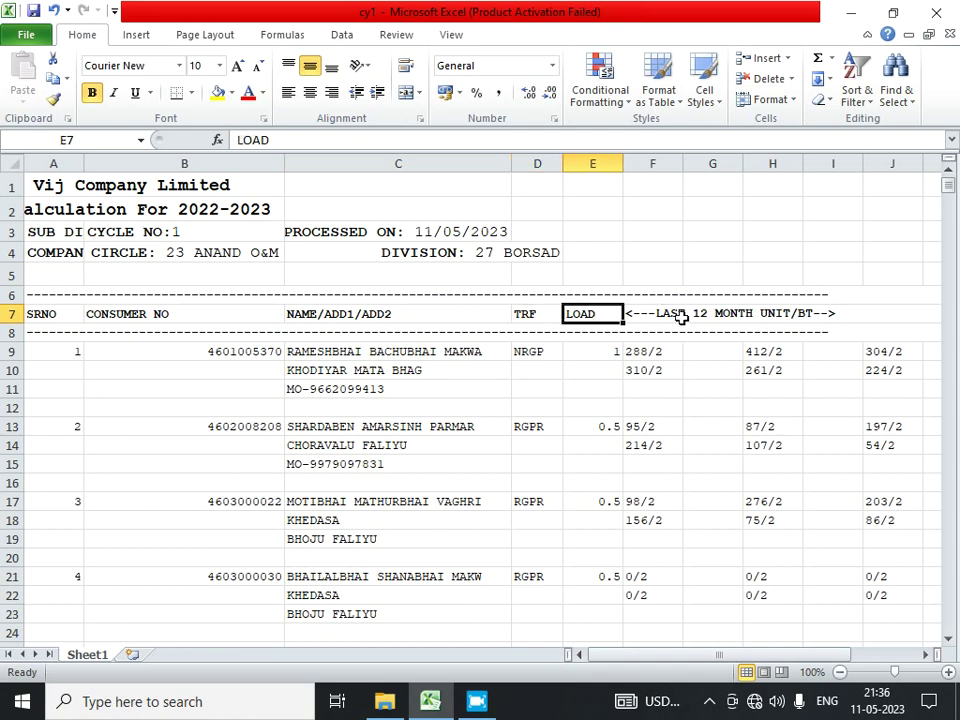
pyautogui.click(675, 315)
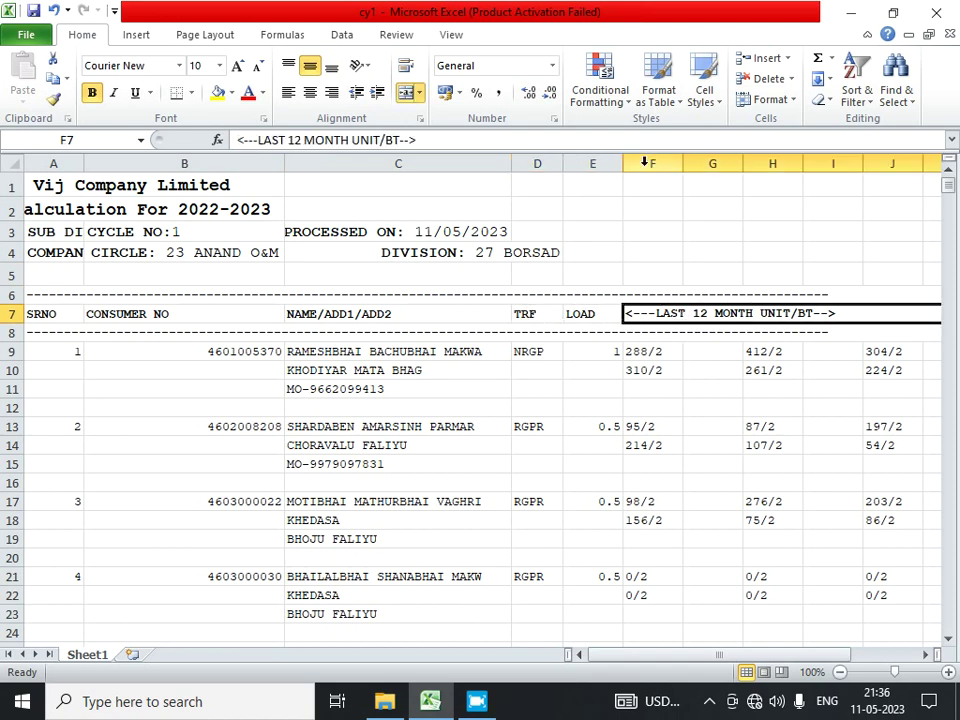
# Delete columns F through M holding the monthly unit, KWH and interest data.
pyautogui.click(645, 162)
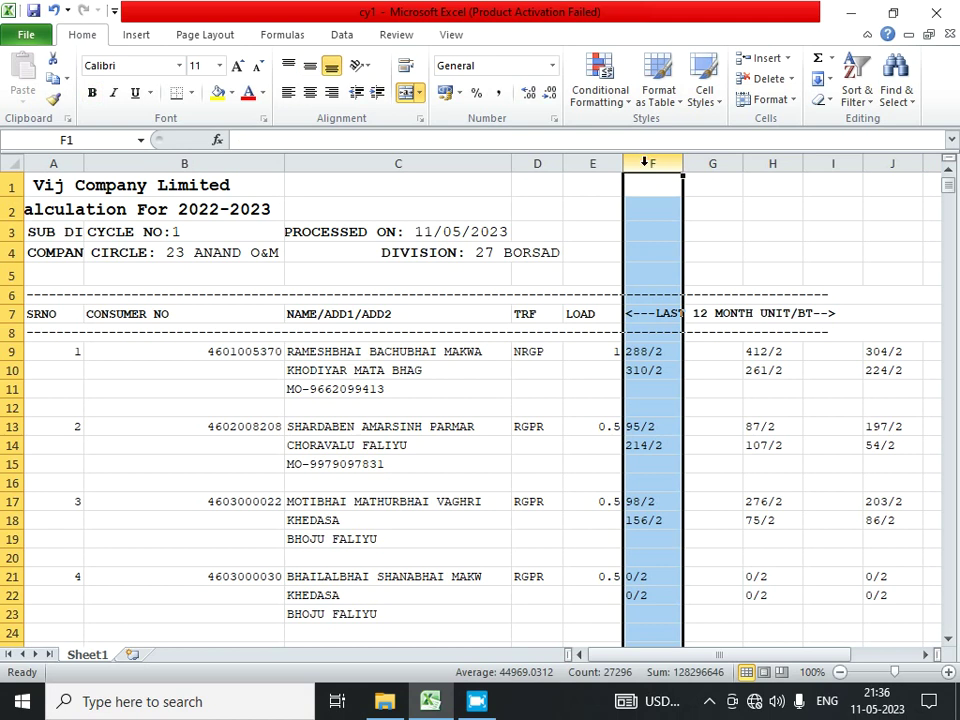
pyautogui.hotkey('ctrl', 'a')
pyautogui.click(645, 162)
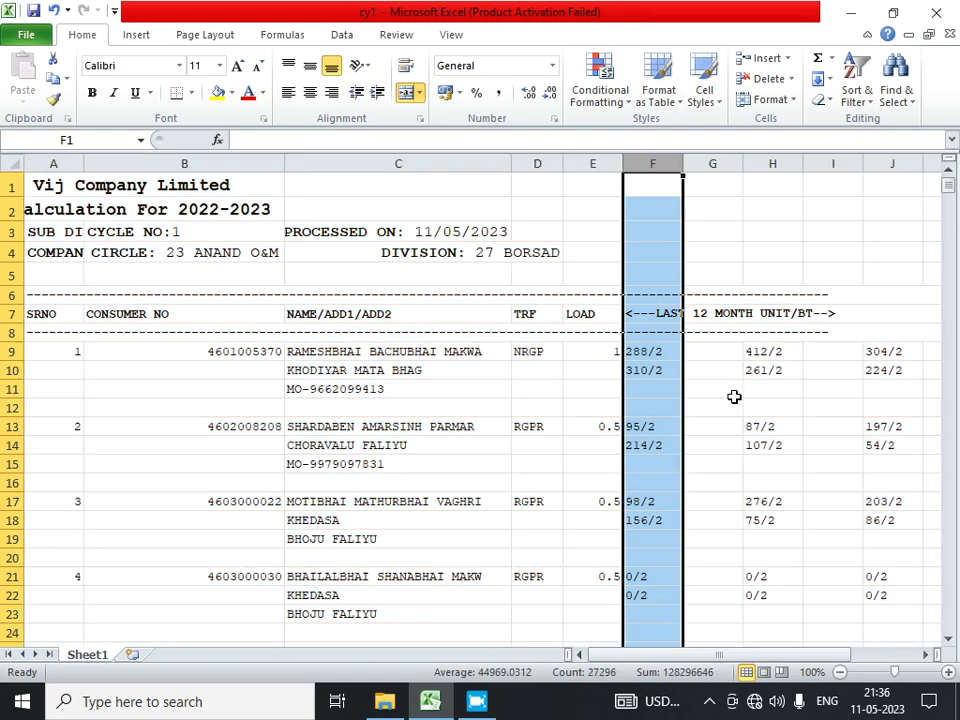
pyautogui.click(925, 654)
pyautogui.click(925, 654)
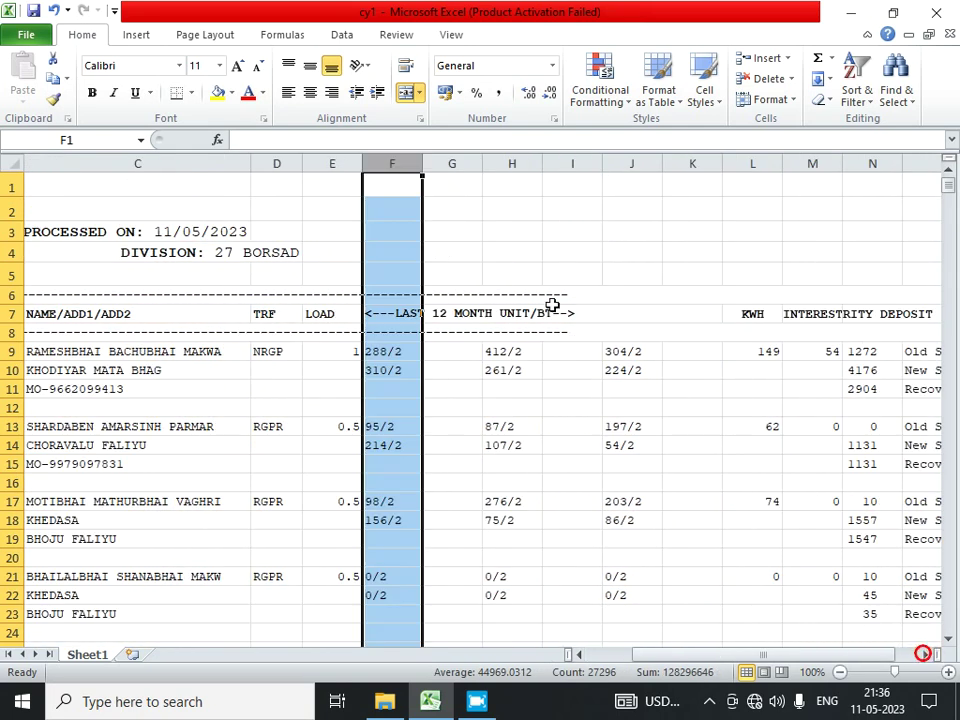
pyautogui.moveTo(392, 163); pyautogui.dragTo(812, 180)
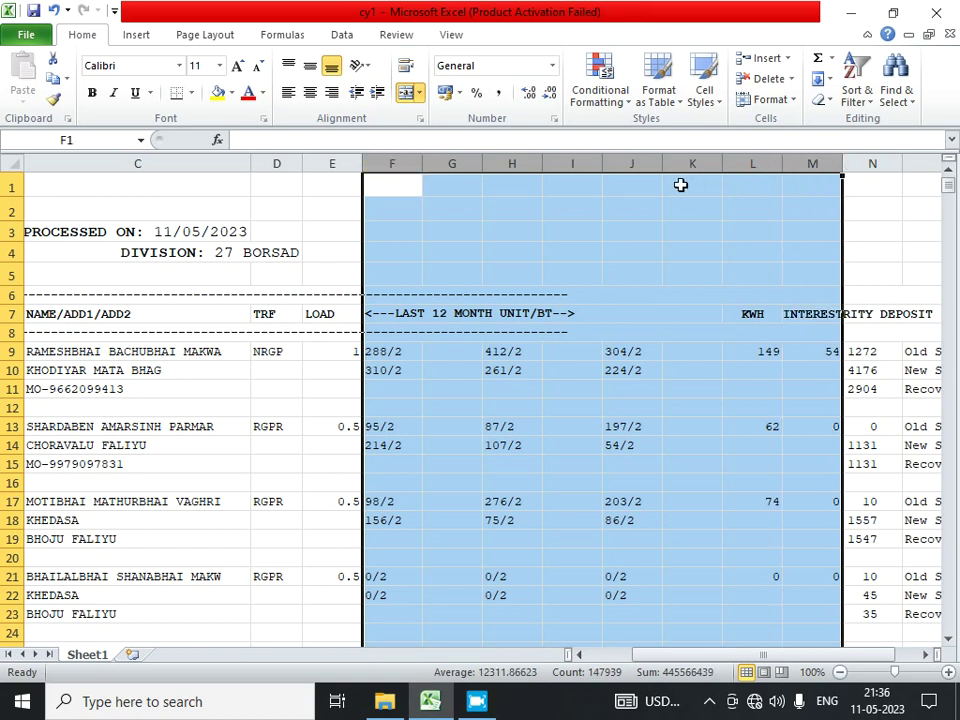
pyautogui.rightClick(636, 174)
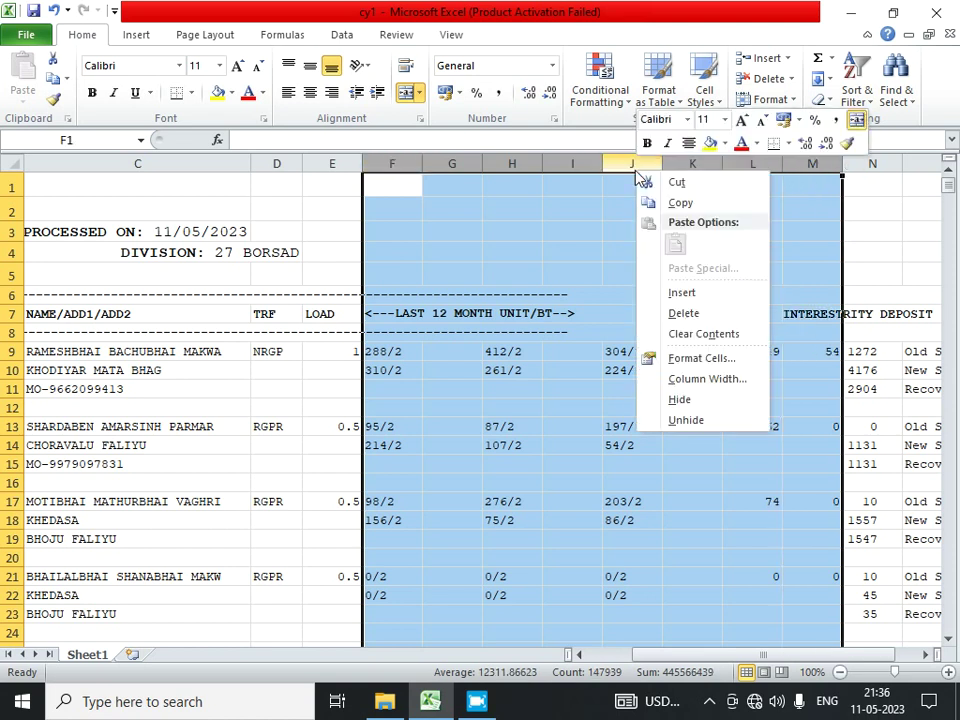
pyautogui.click(683, 313)
# AutoFit column F to the SECURITY DEPOSIT heading and check the deposit amounts below.
pyautogui.click(388, 313)
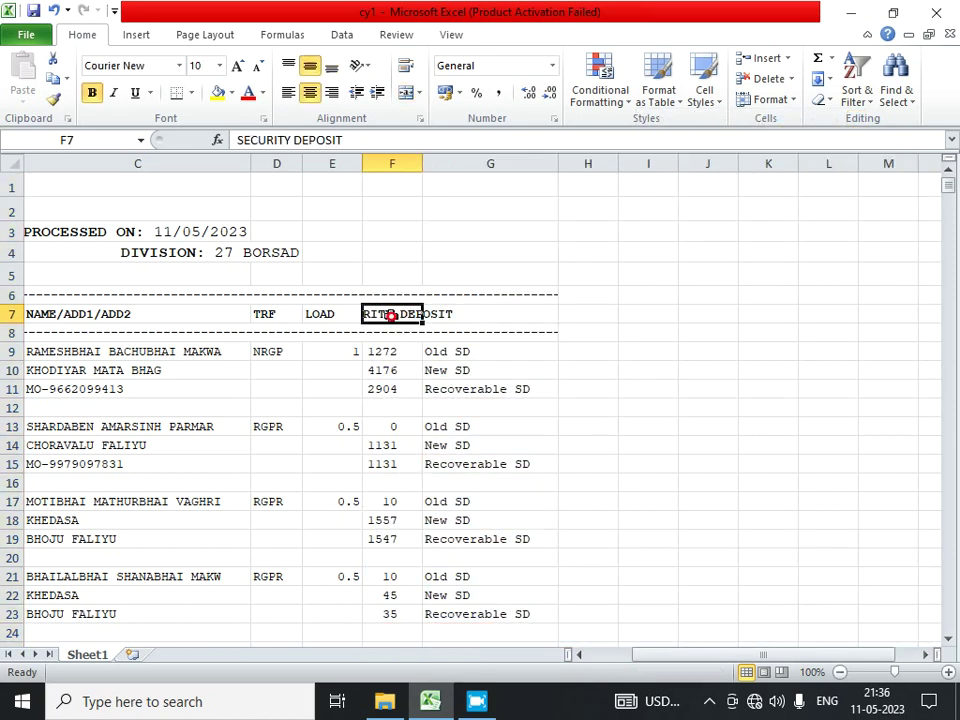
pyautogui.hotkey('alt', 'h')
pyautogui.press('o')
pyautogui.press('i')
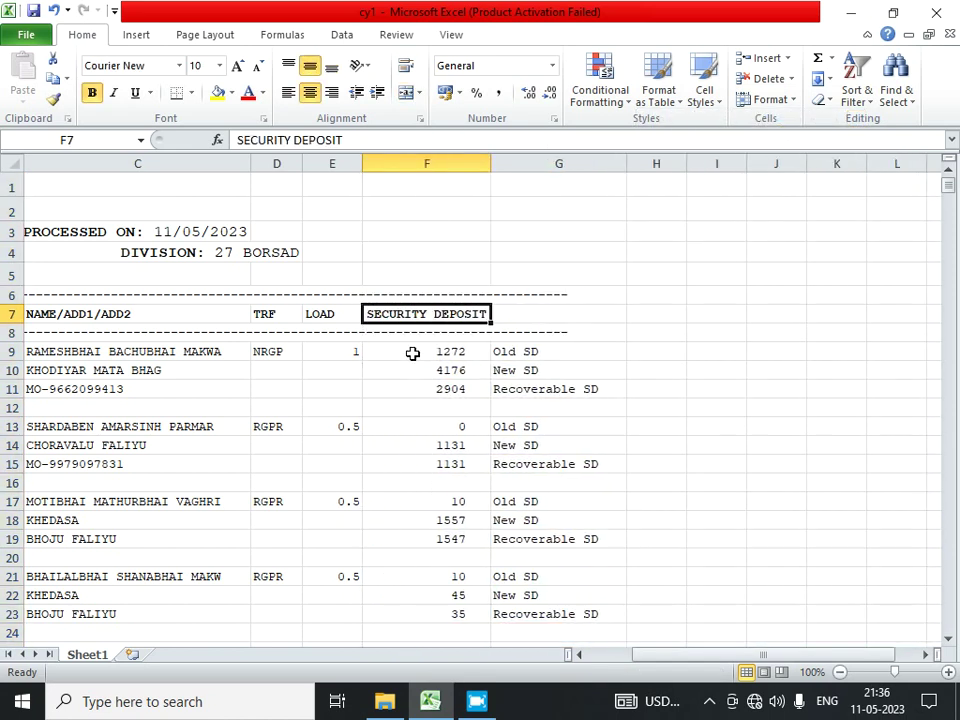
pyautogui.click(415, 355)
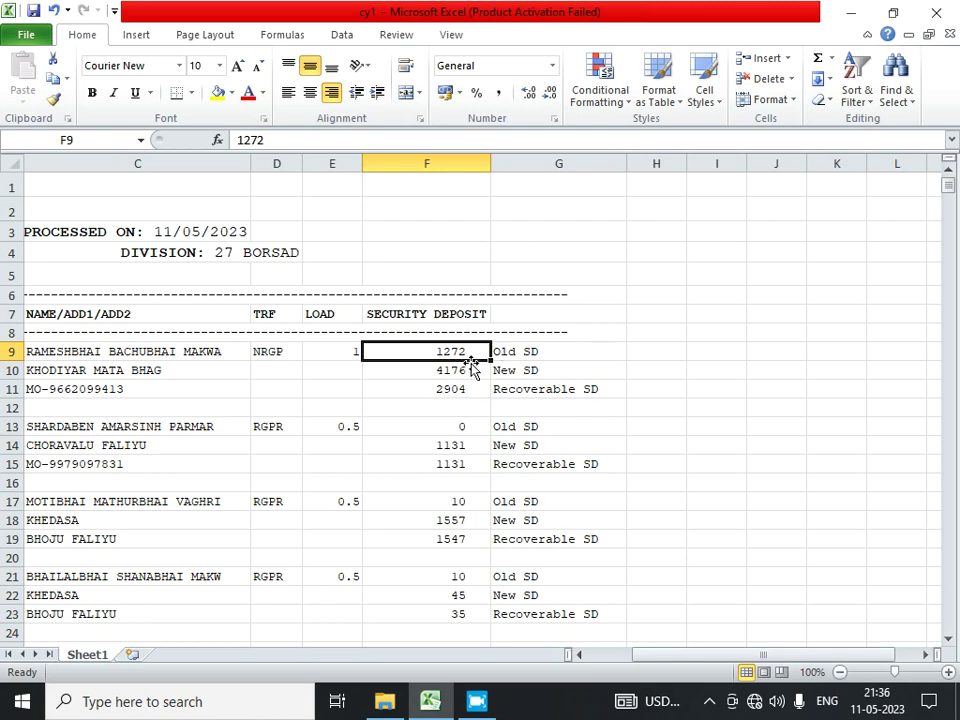
pyautogui.click(454, 370)
pyautogui.click(456, 392)
pyautogui.moveTo(718, 657); pyautogui.dragTo(392, 596)
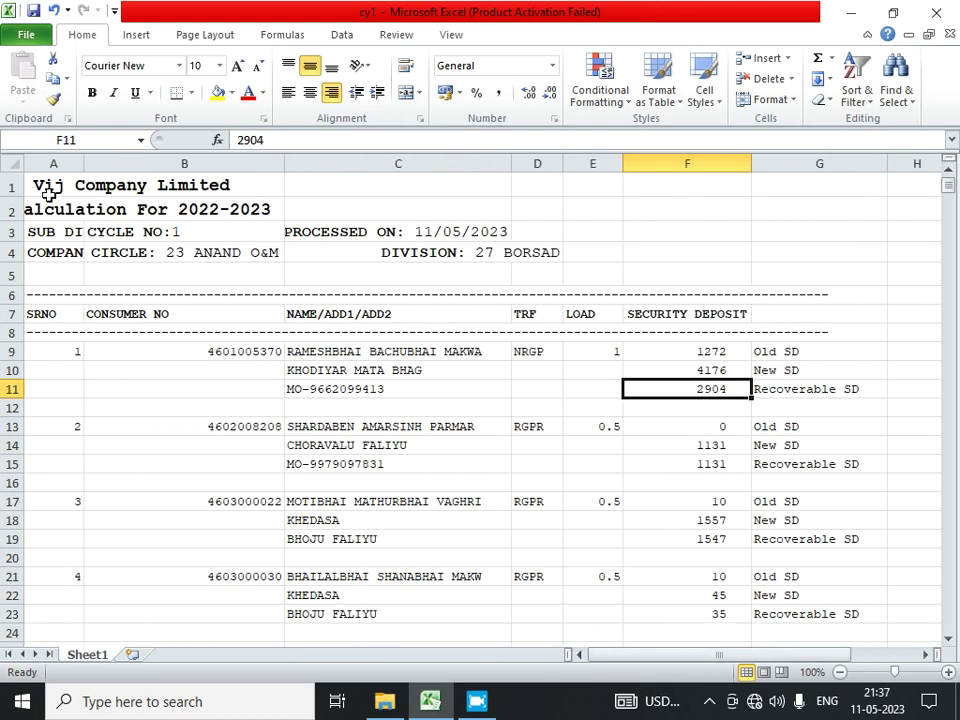
pyautogui.moveTo(12, 186); pyautogui.dragTo(14, 333)
pyautogui.scroll(-8, 155, 330)
pyautogui.scroll(-5, 163, 345)
pyautogui.scroll(-3, 163, 345)
pyautogui.moveTo(12, 260); pyautogui.dragTo(14, 369)
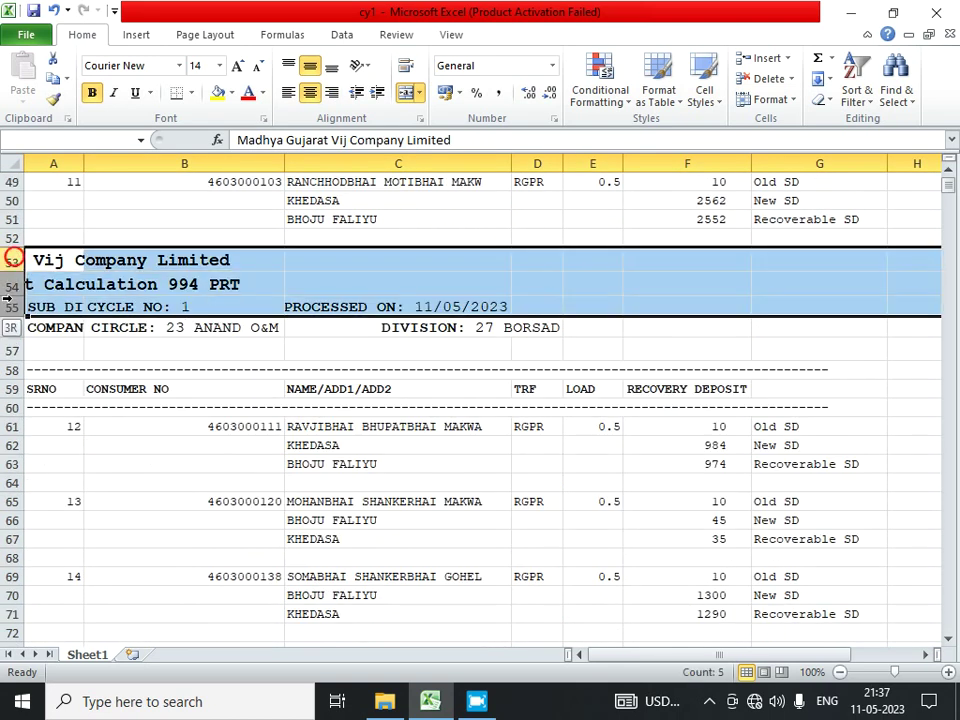
pyautogui.scroll(-5, 26, 357)
pyautogui.scroll(-9, 26, 357)
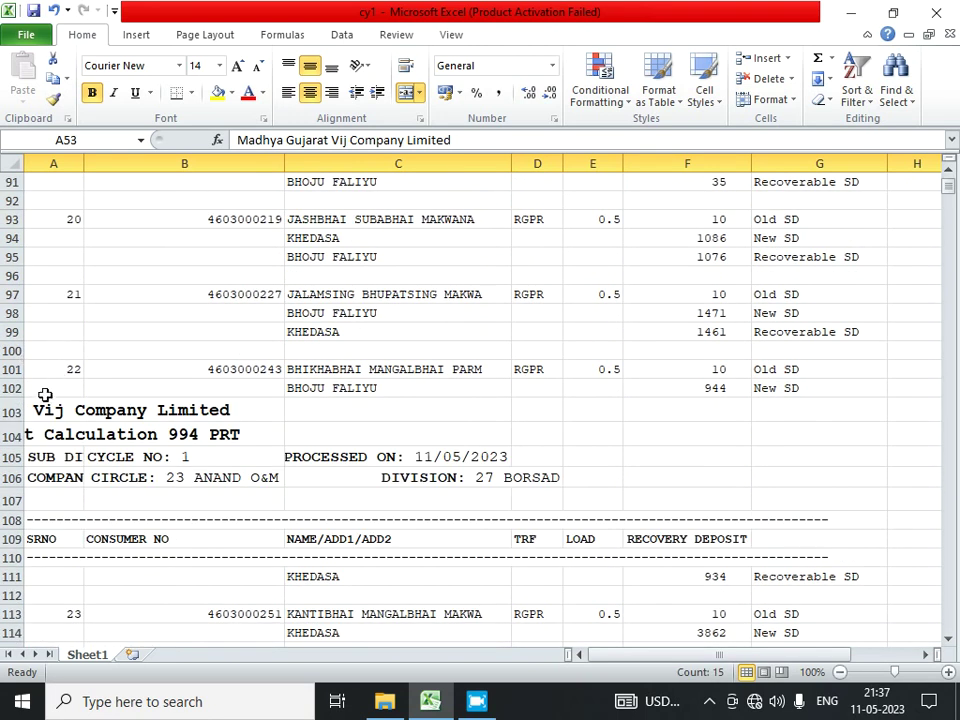
pyautogui.moveTo(10, 421)
pyautogui.mouseDown()
pyautogui.moveTo(10, 434)
pyautogui.moveTo(11, 424)
pyautogui.mouseUp()
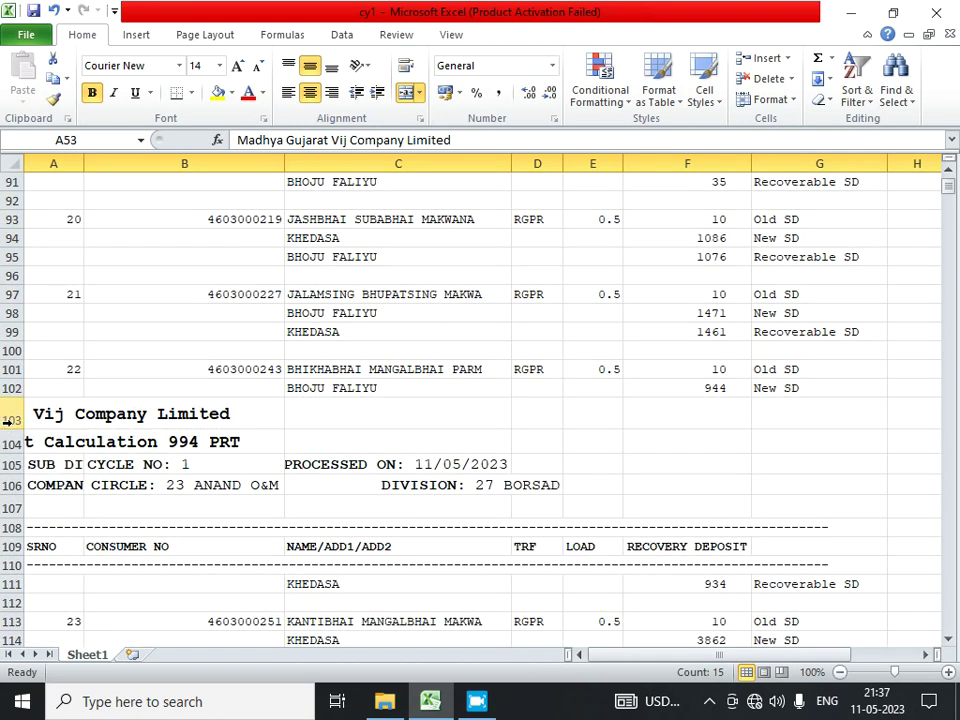
pyautogui.scroll(4, 105, 379)
pyautogui.scroll(12, 105, 379)
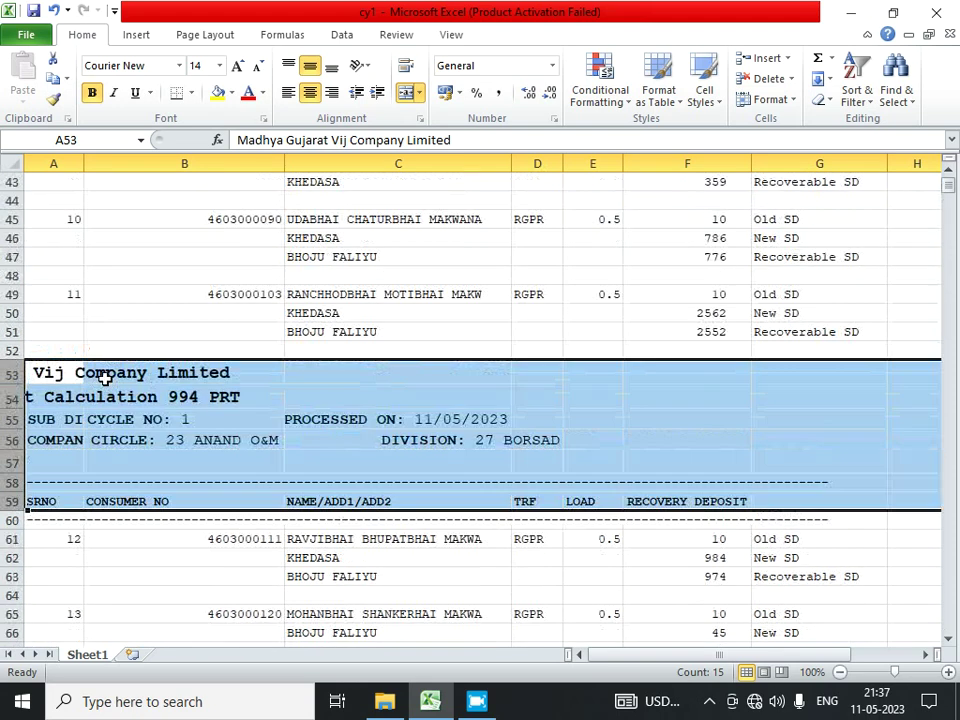
pyautogui.click(214, 334)
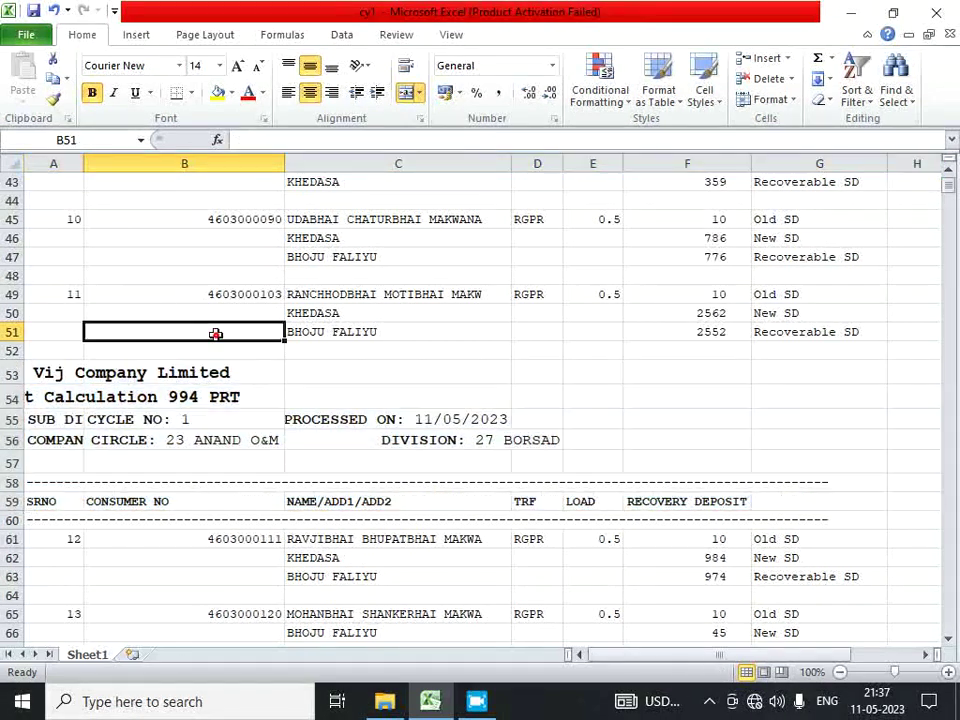
pyautogui.click(235, 293)
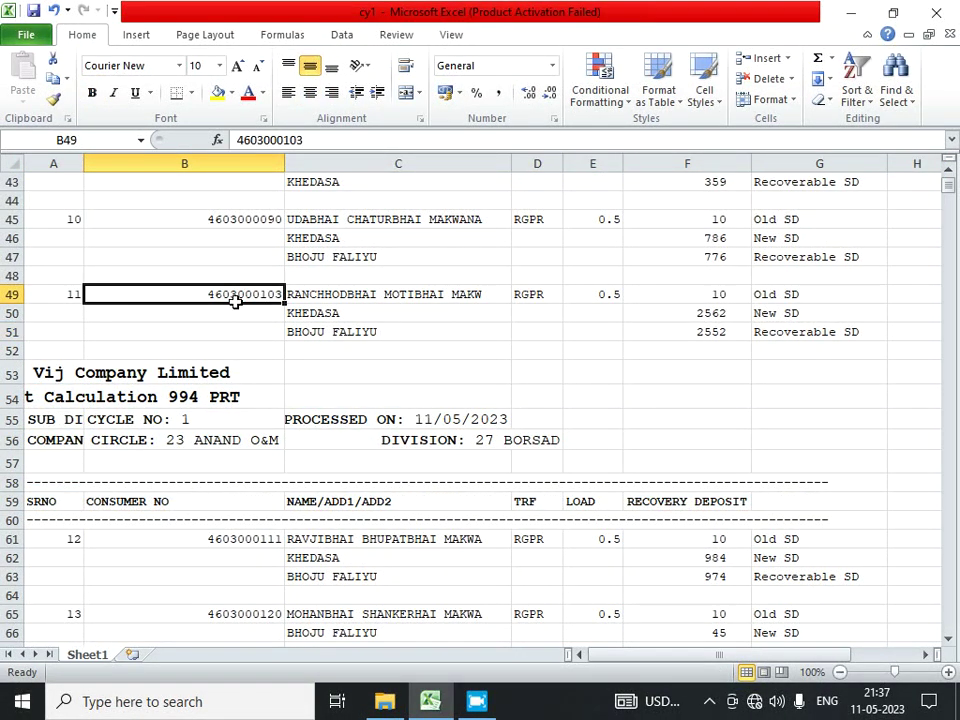
pyautogui.click(46, 291)
pyautogui.moveTo(213, 300); pyautogui.dragTo(219, 352)
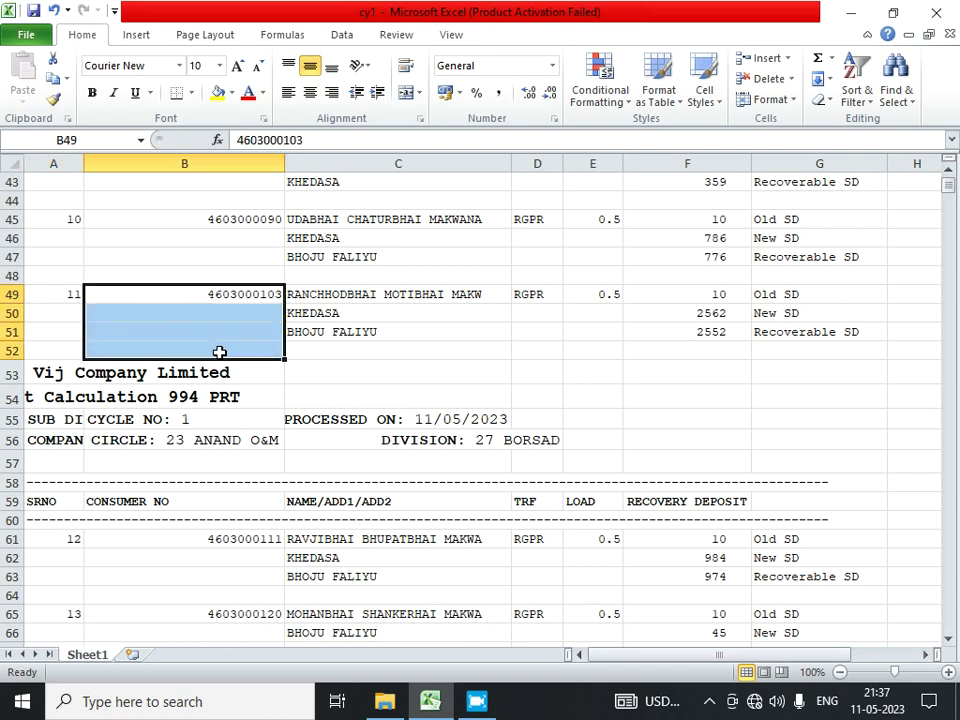
pyautogui.scroll(-7, 164, 377)
pyautogui.scroll(-4, 163, 375)
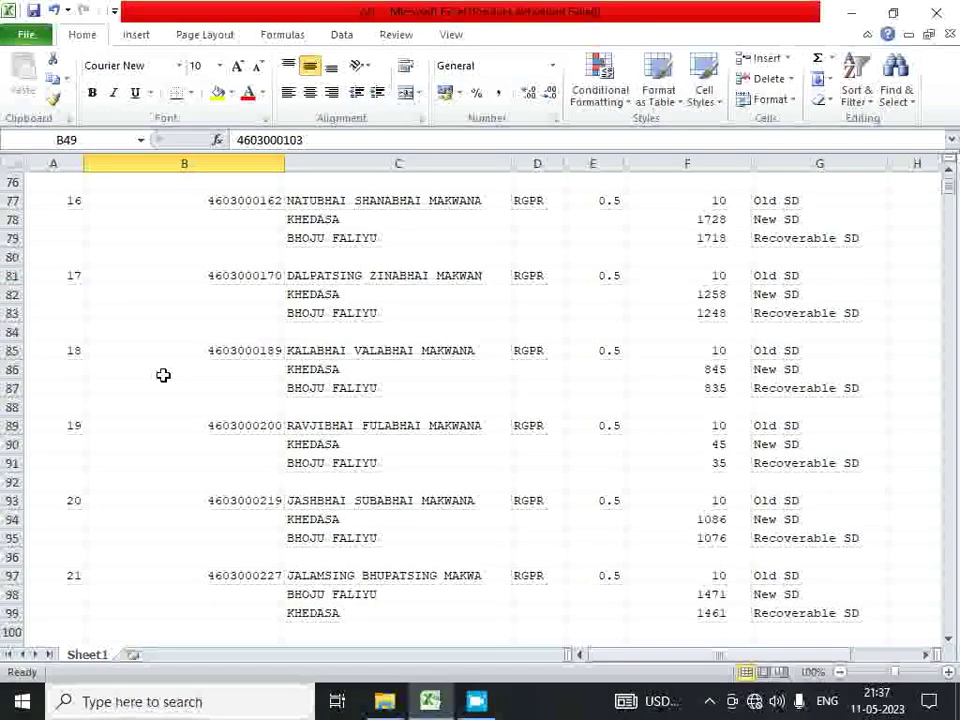
pyautogui.scroll(-3, 163, 375)
pyautogui.scroll(-1, 246, 396)
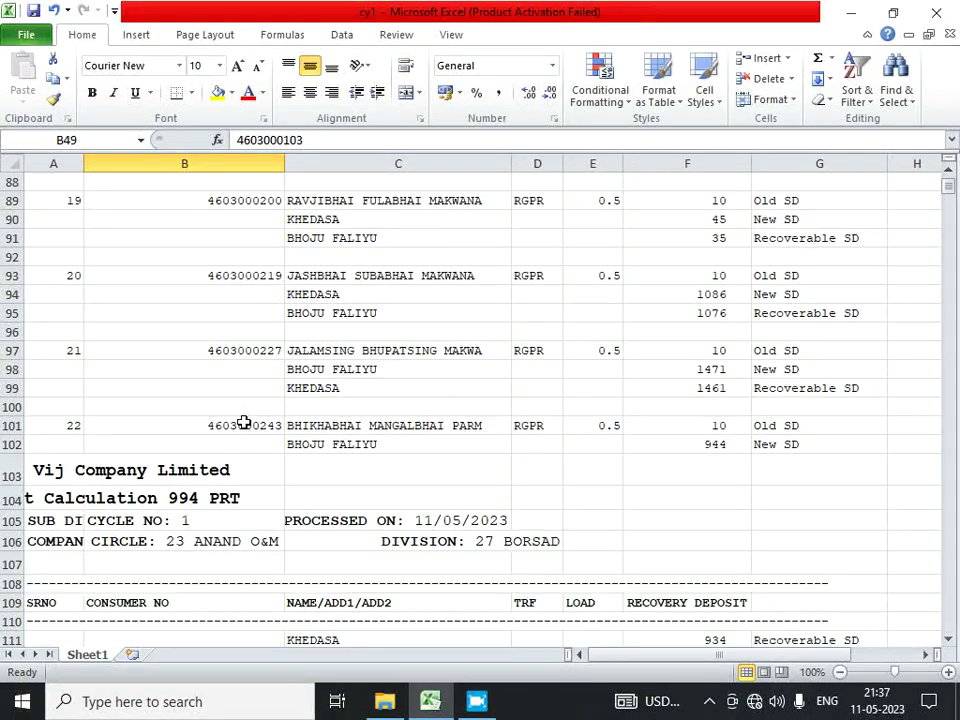
pyautogui.moveTo(244, 423); pyautogui.dragTo(242, 437)
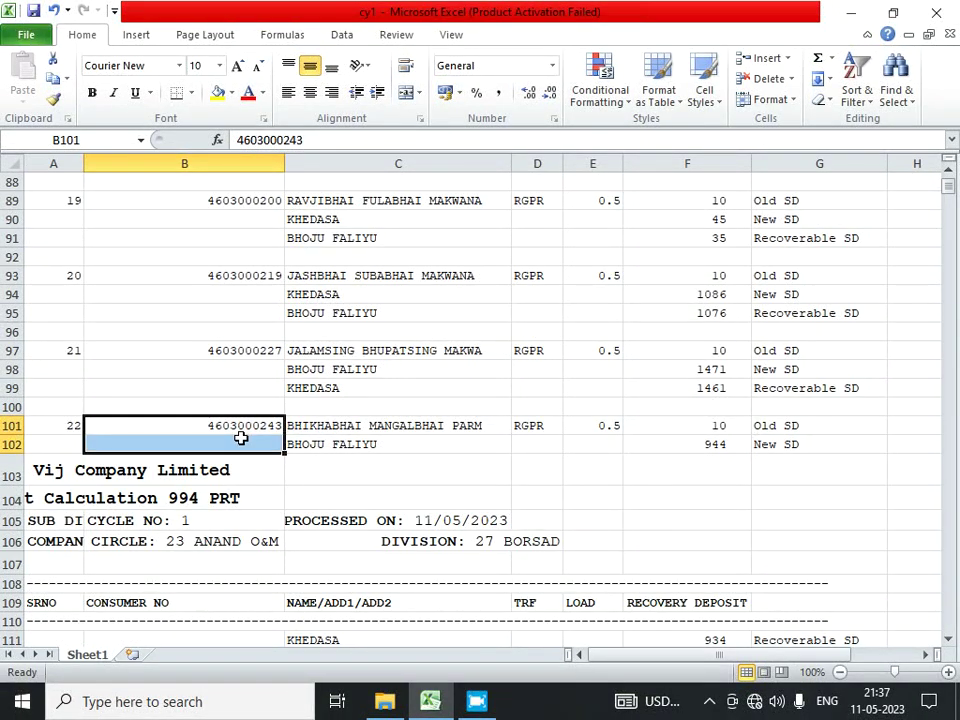
pyautogui.scroll(-3, 238, 424)
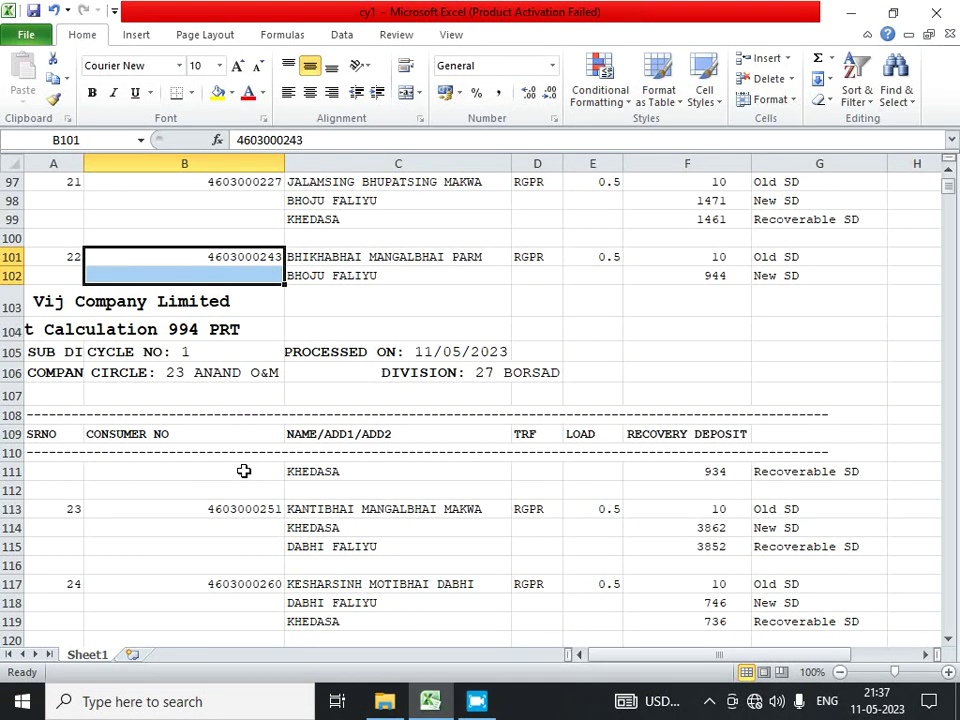
pyautogui.moveTo(244, 470); pyautogui.dragTo(243, 486)
pyautogui.click(158, 304)
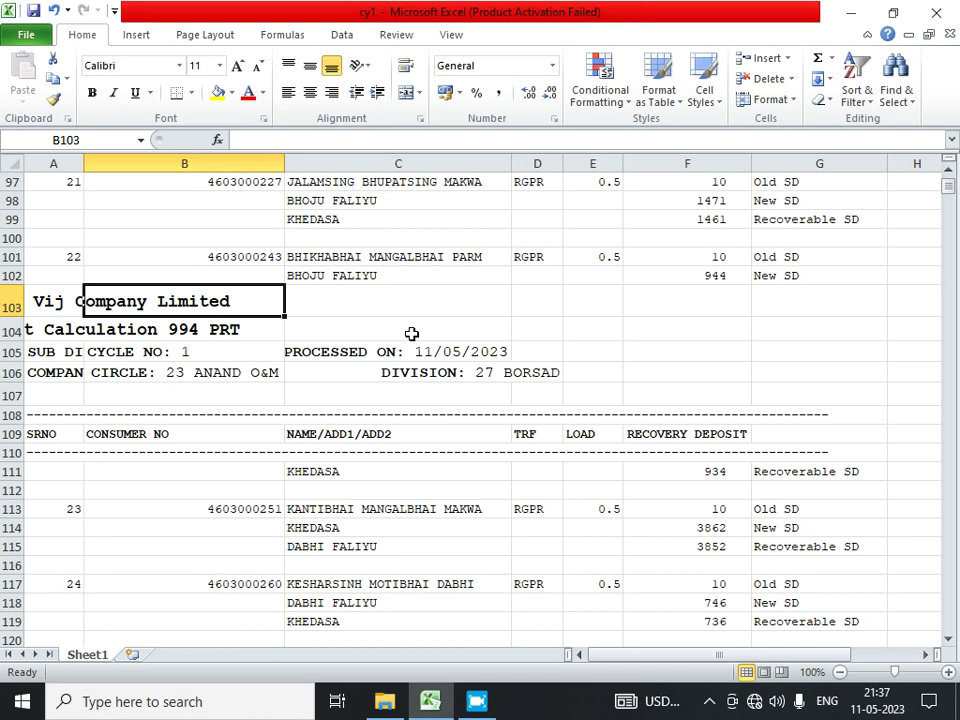
pyautogui.hotkey('ctrl', 'Home')
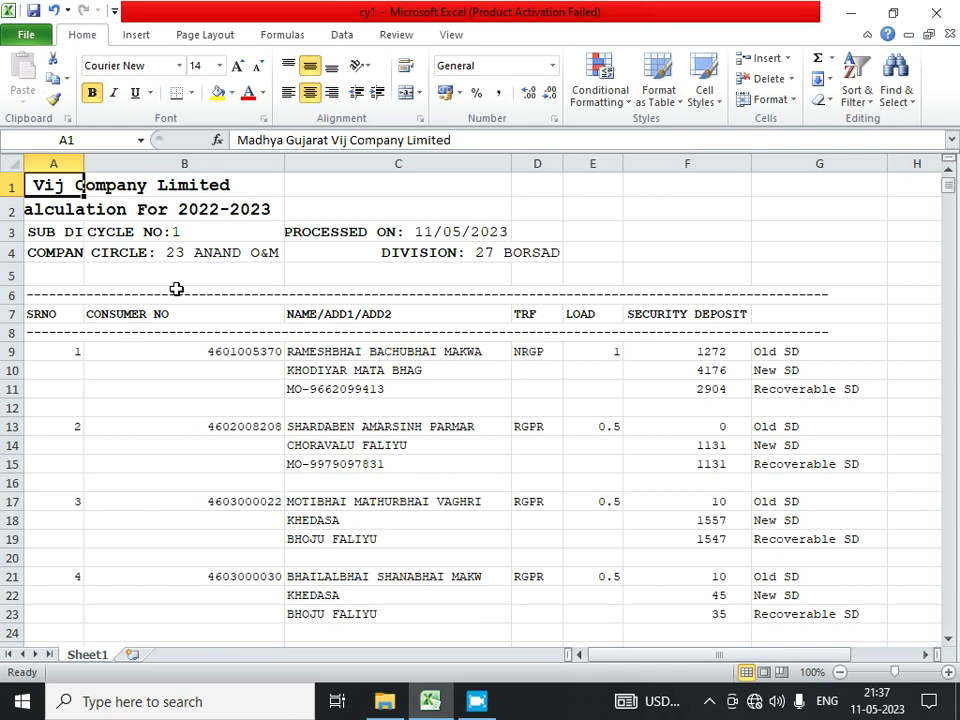
# Find and select all 1254 cells containing 'Madhya Gujarat Vij Company Limited'.
pyautogui.hotkey('ctrl', 'c')
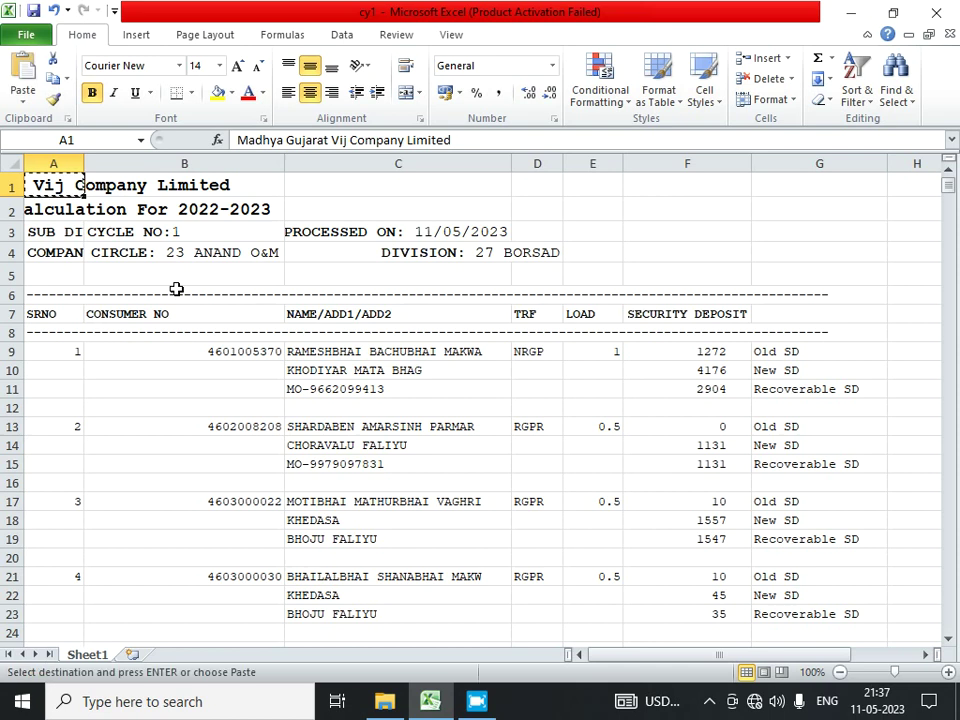
pyautogui.hotkey('ctrl', 'f')
pyautogui.hotkey('ctrl', 'v')
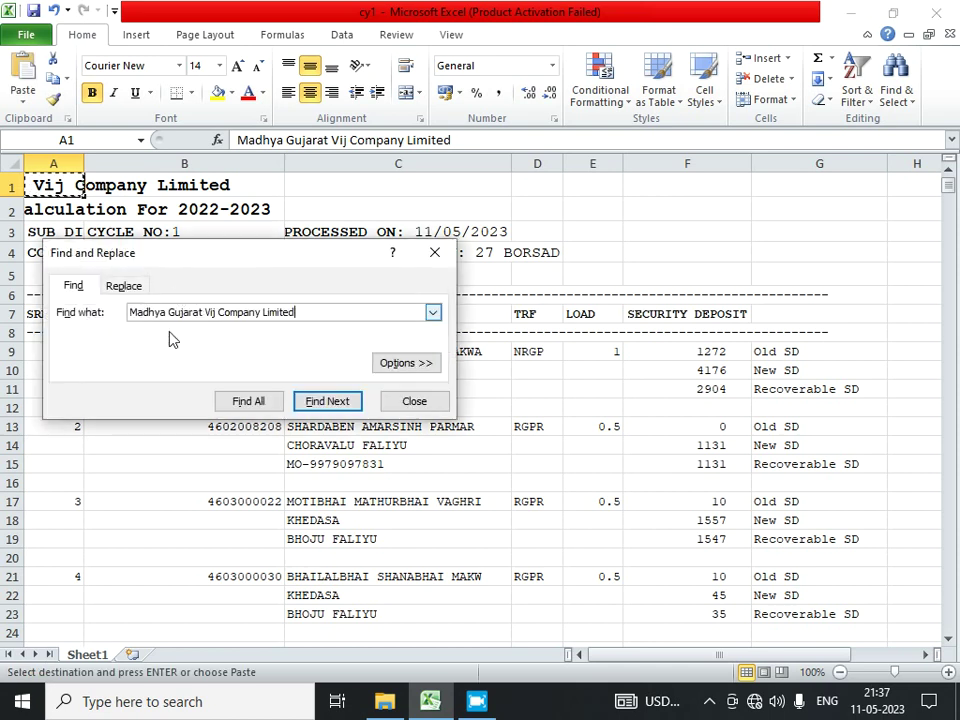
pyautogui.click(250, 402)
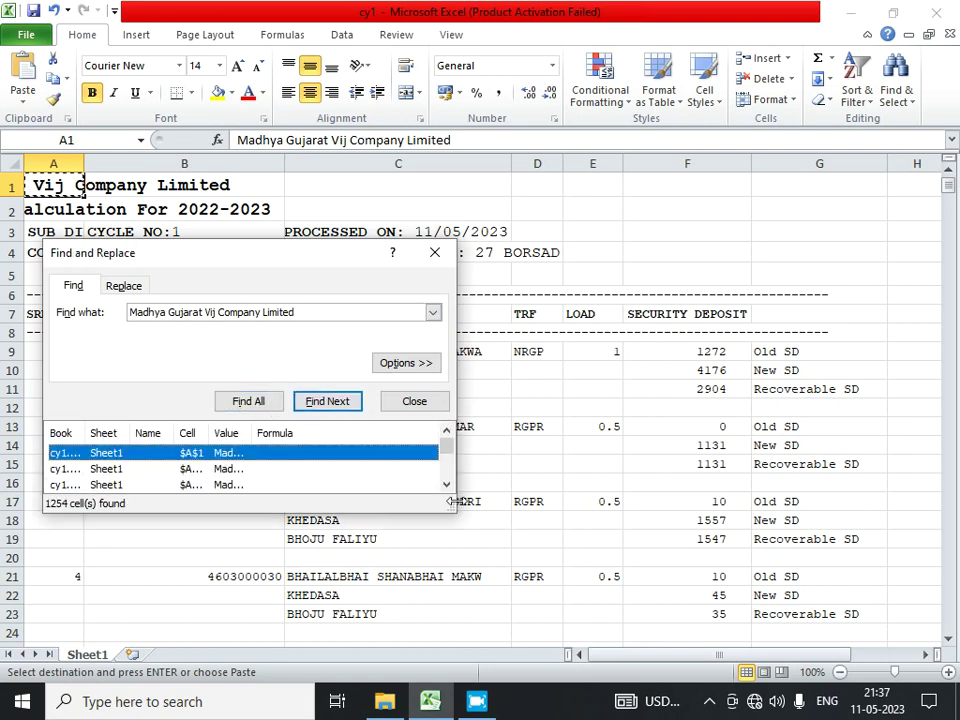
pyautogui.moveTo(452, 501); pyautogui.dragTo(546, 612)
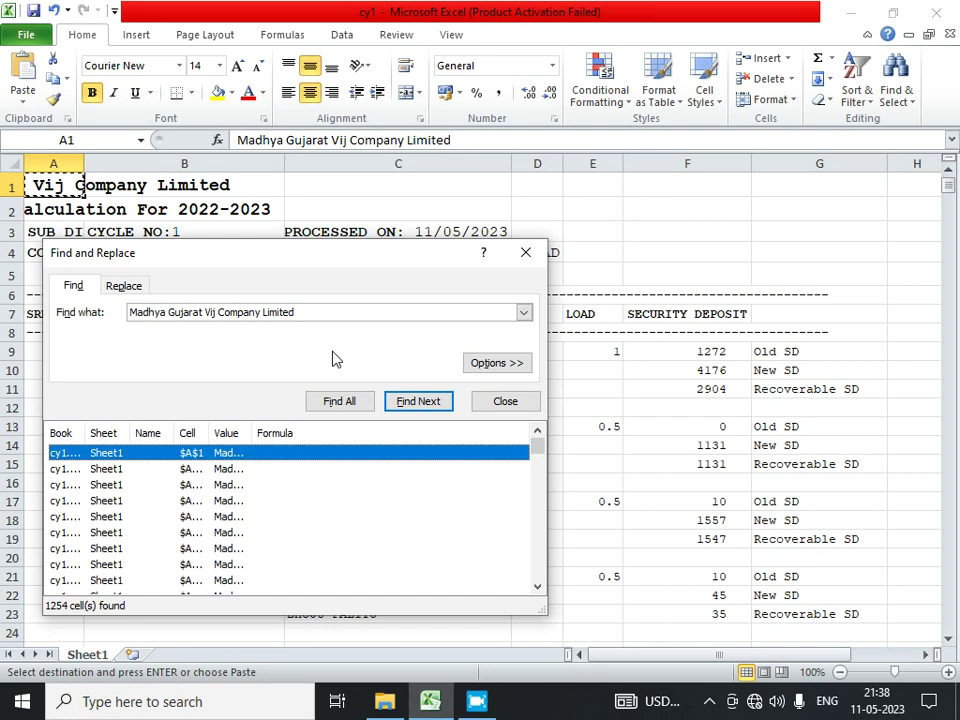
pyautogui.hotkey('ctrl', 'a')
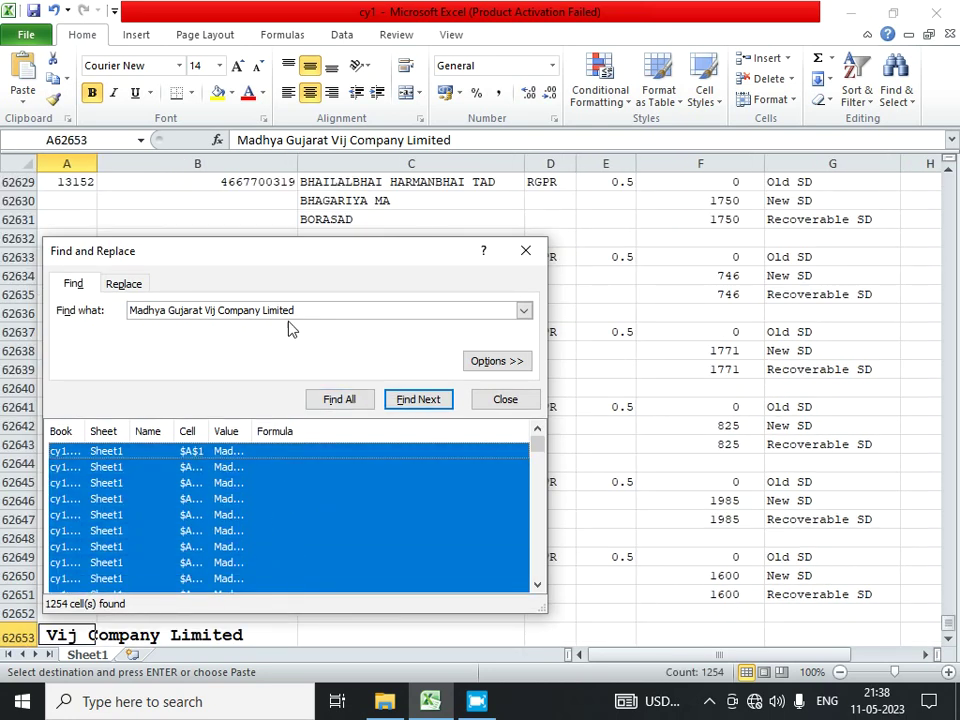
pyautogui.click(484, 400)
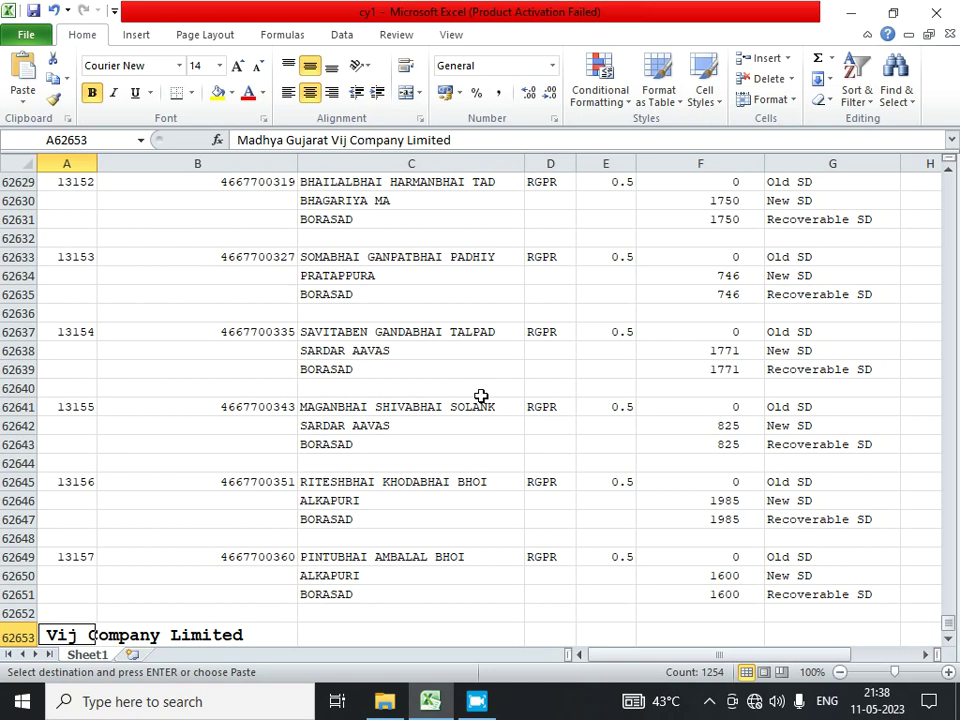
# Delete the entire rows of all selected company title cells.
pyautogui.hotkey('ctrl', '-')
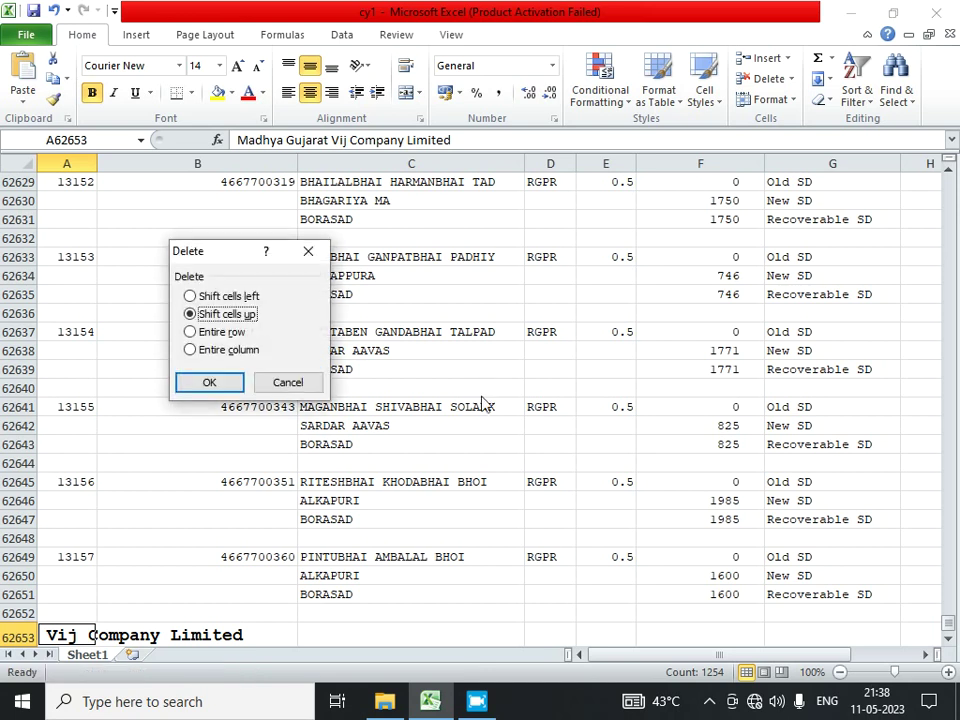
pyautogui.click(208, 332)
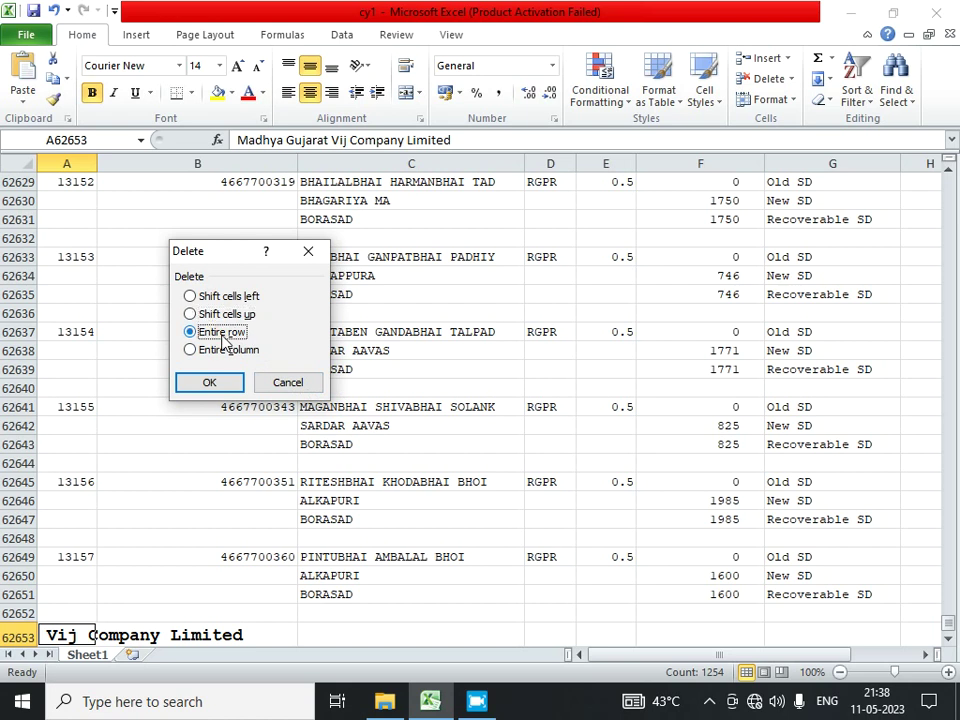
pyautogui.click(210, 383)
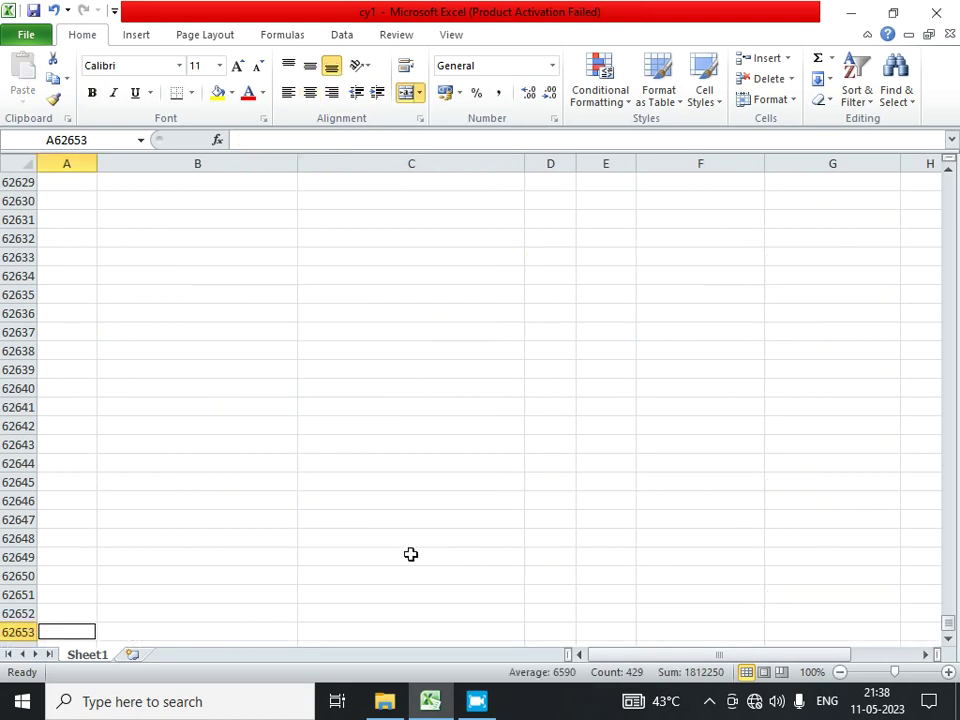
pyautogui.click(606, 654)
# Return to the top and select cell A52 with the 994 PRT title.
pyautogui.click(359, 515)
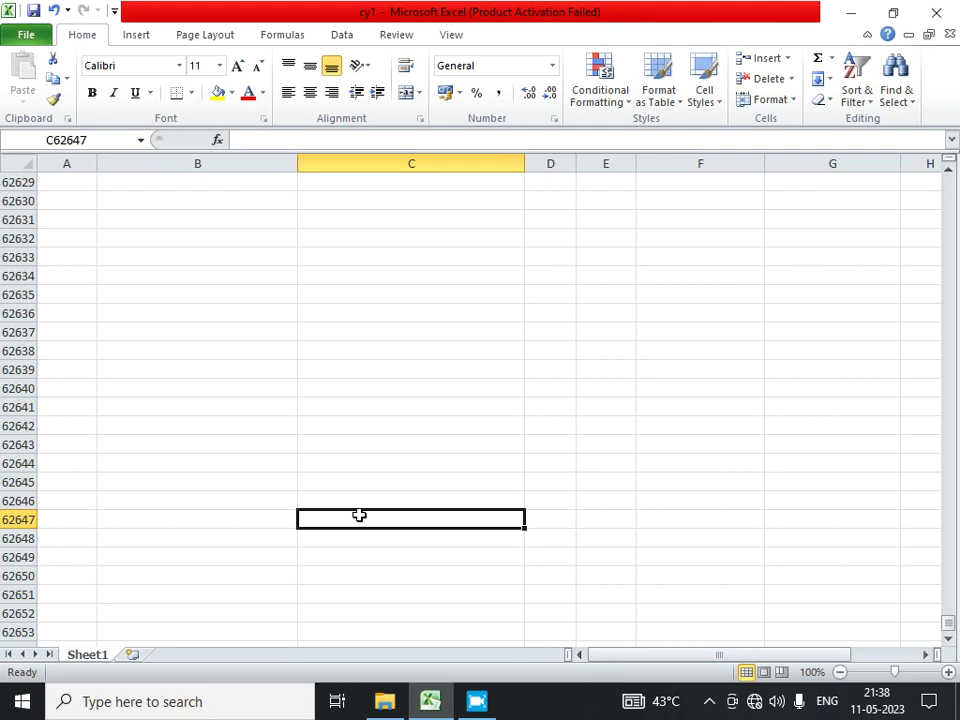
pyautogui.hotkey('ctrl', 'Home')
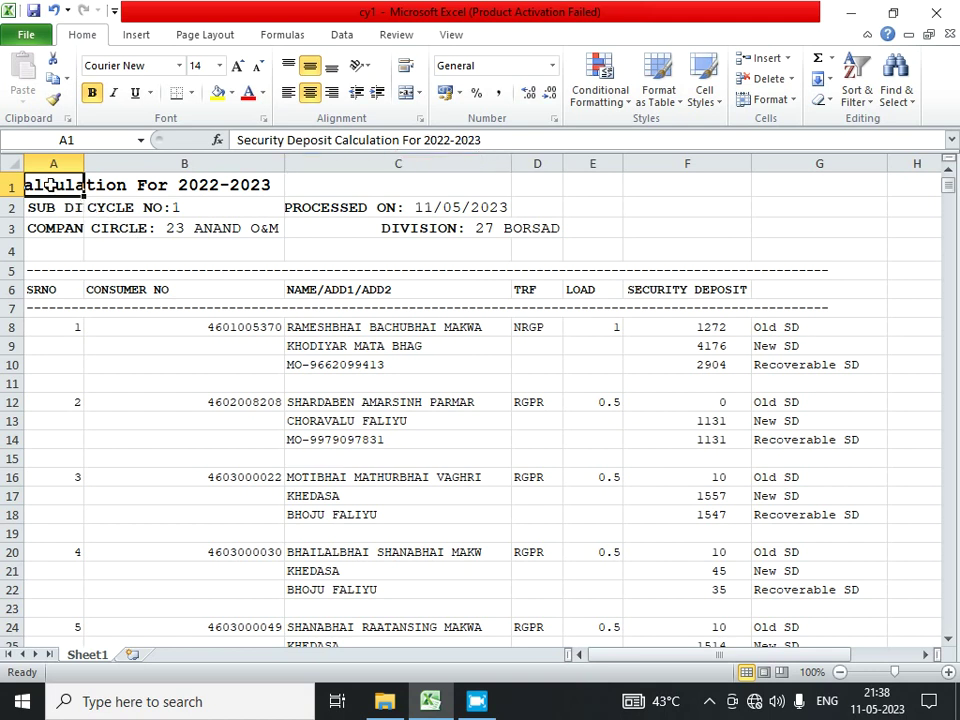
pyautogui.scroll(-9, 49, 192)
pyautogui.scroll(-4, 45, 300)
pyautogui.click(48, 412)
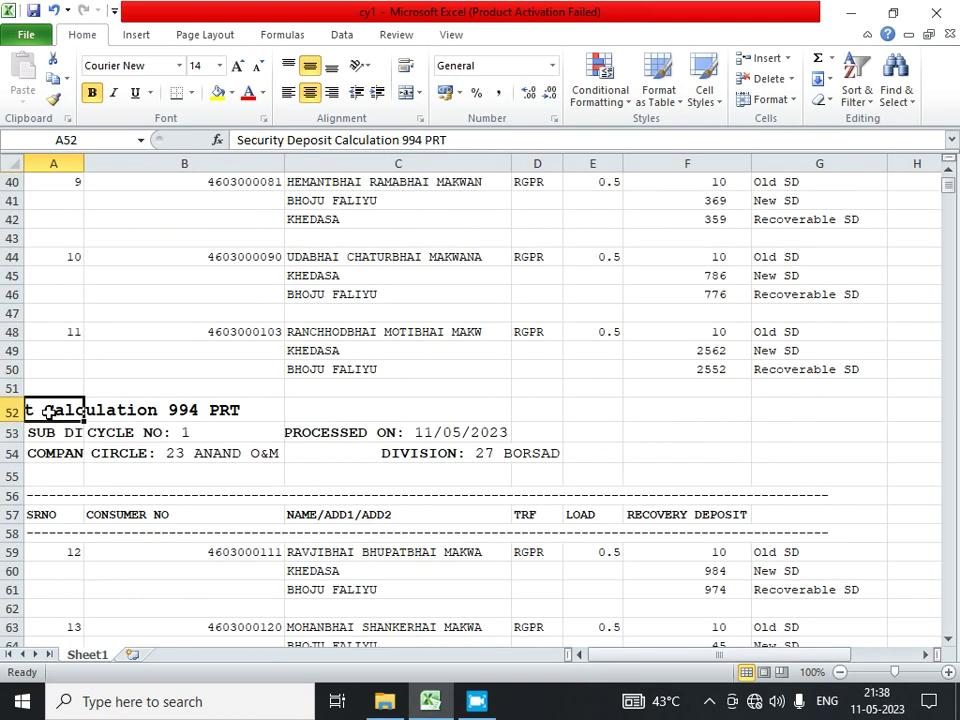
# Delete row 1, the report title row at the top of the sheet.
pyautogui.click(280, 140)
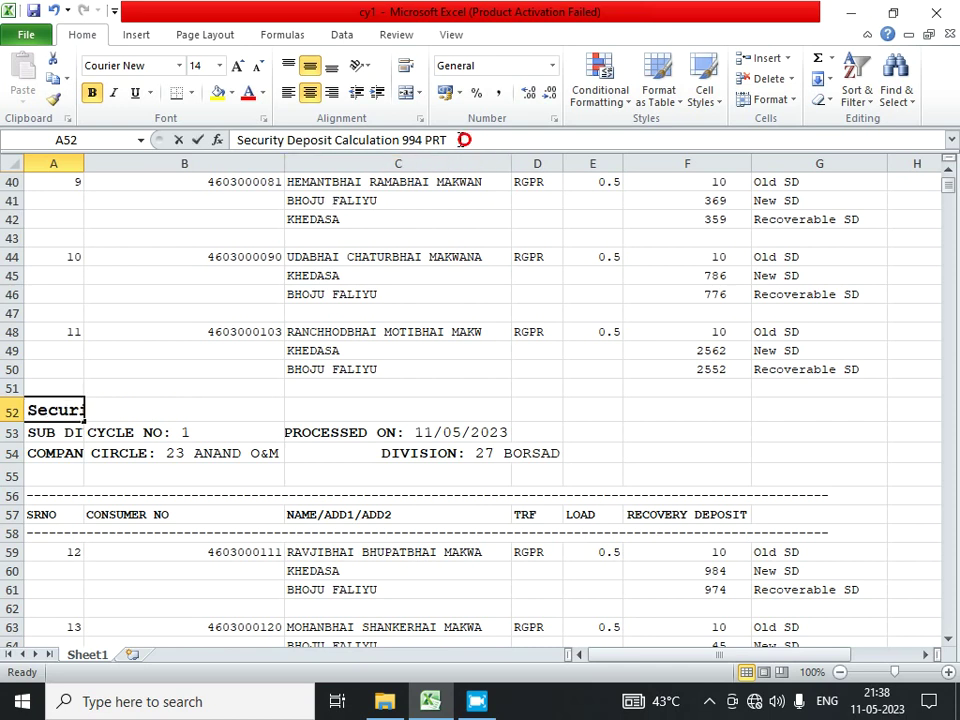
pyautogui.hotkey('ctrl', 'a')
pyautogui.click(231, 290)
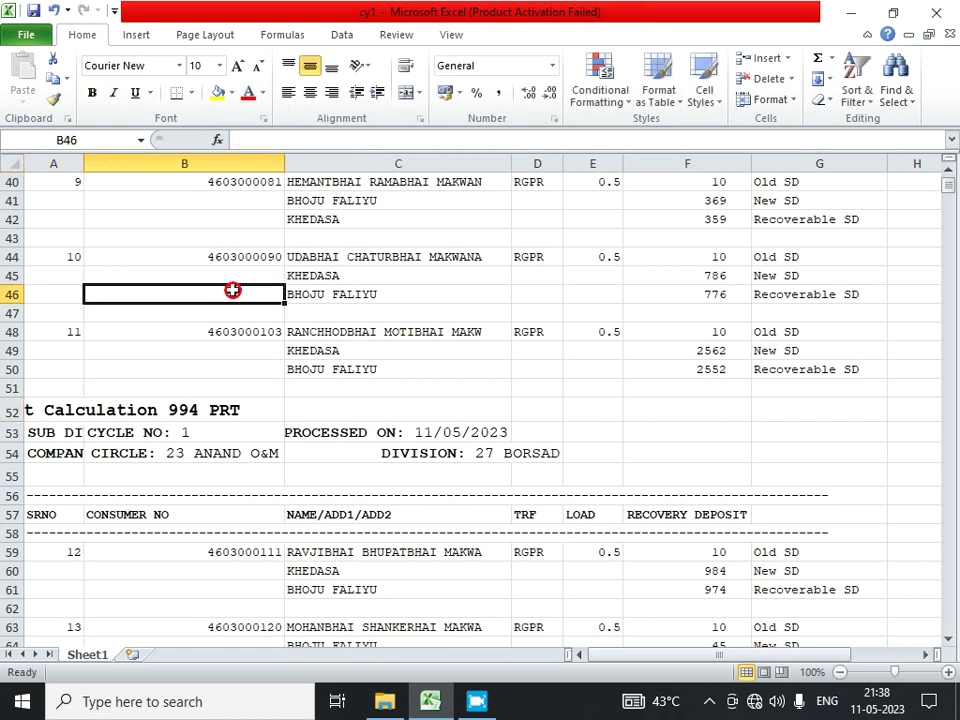
pyautogui.scroll(10, 231, 290)
pyautogui.scroll(3, 232, 290)
pyautogui.click(14, 187)
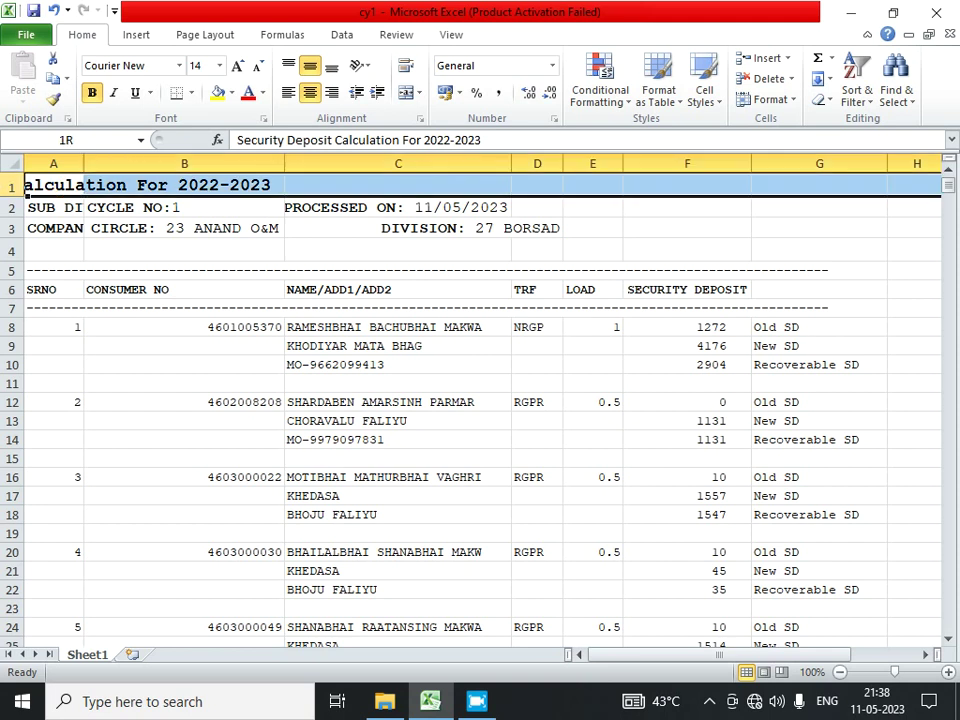
pyautogui.hotkey('ctrl', '-')
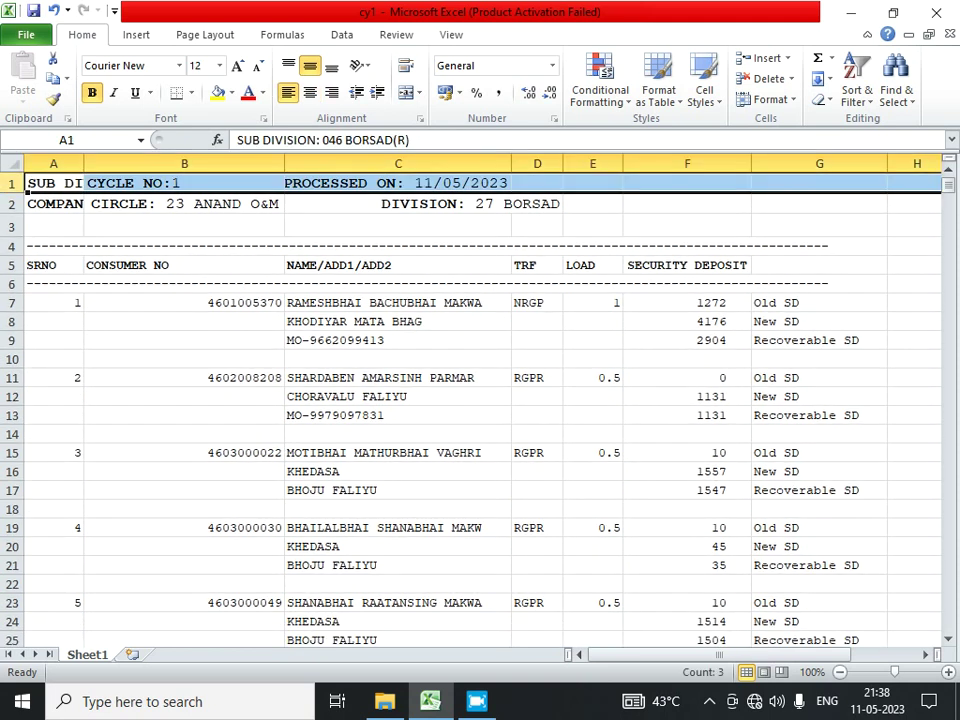
# Find and select all 1254 cells with the SUB DIVISION: 046 BORSAD(R) line.
pyautogui.click(76, 183)
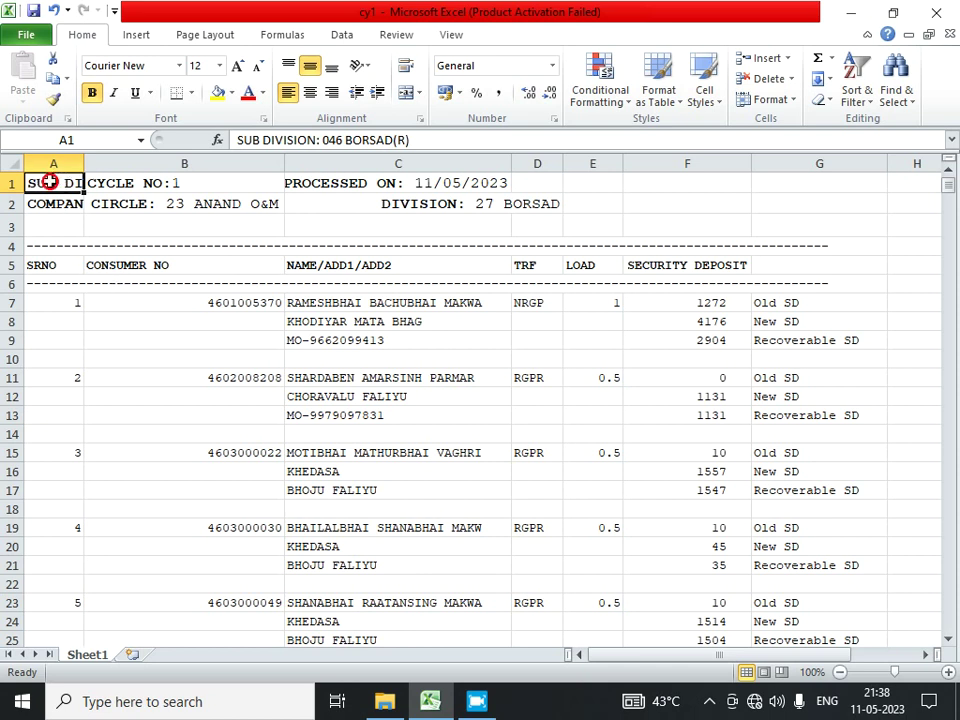
pyautogui.hotkey('ctrl', 'c')
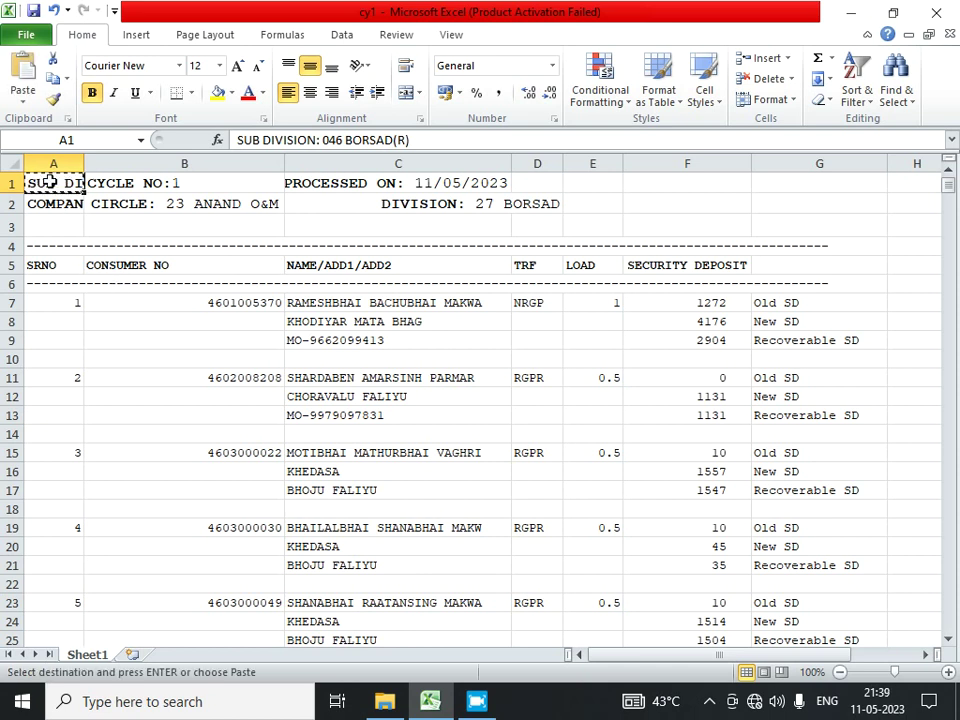
pyautogui.hotkey('ctrl', 'f')
pyautogui.hotkey('ctrl', 'v')
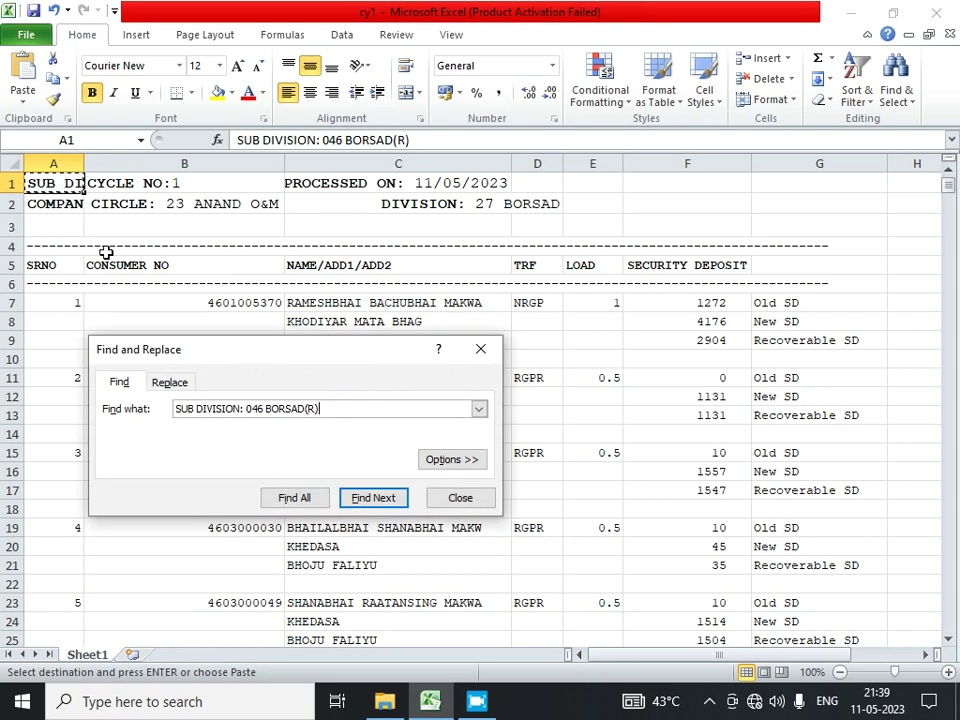
pyautogui.click(262, 498)
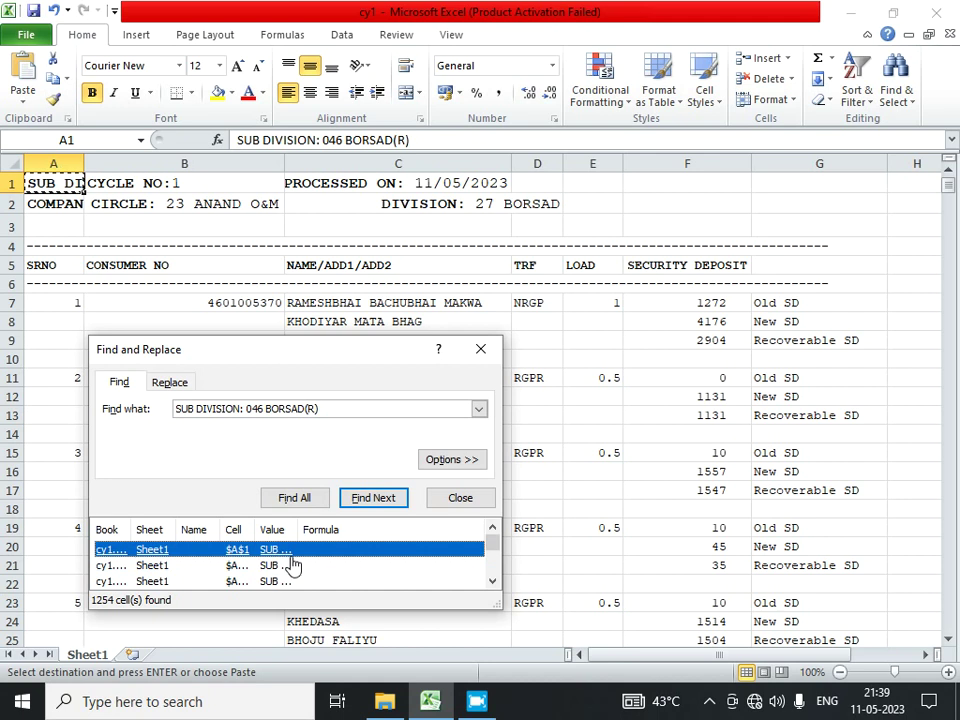
pyautogui.hotkey('ctrl', 'a')
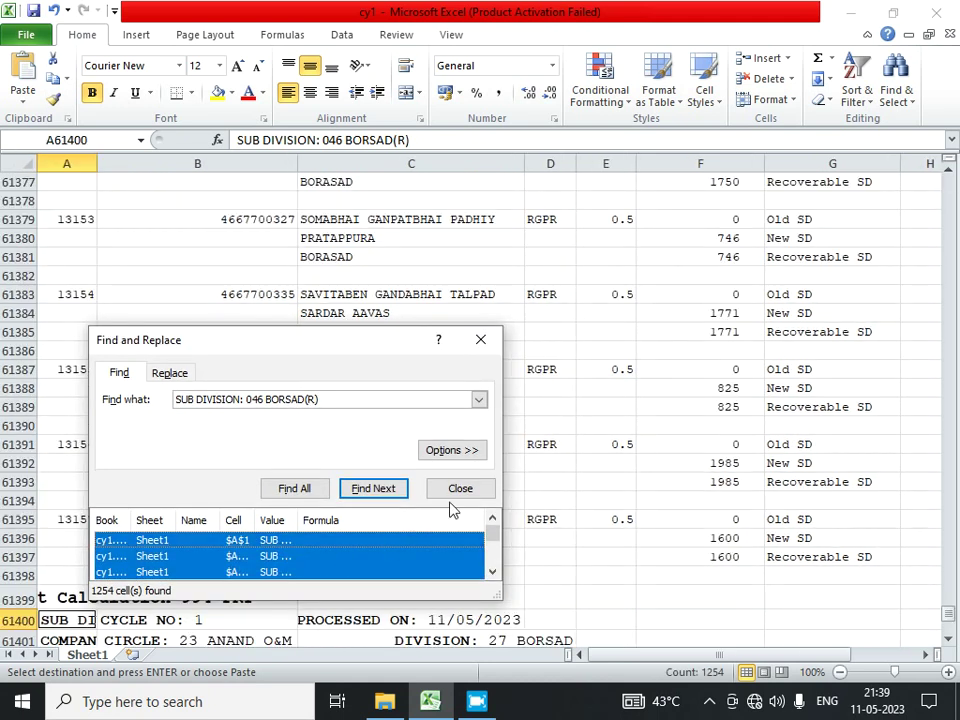
pyautogui.click(458, 489)
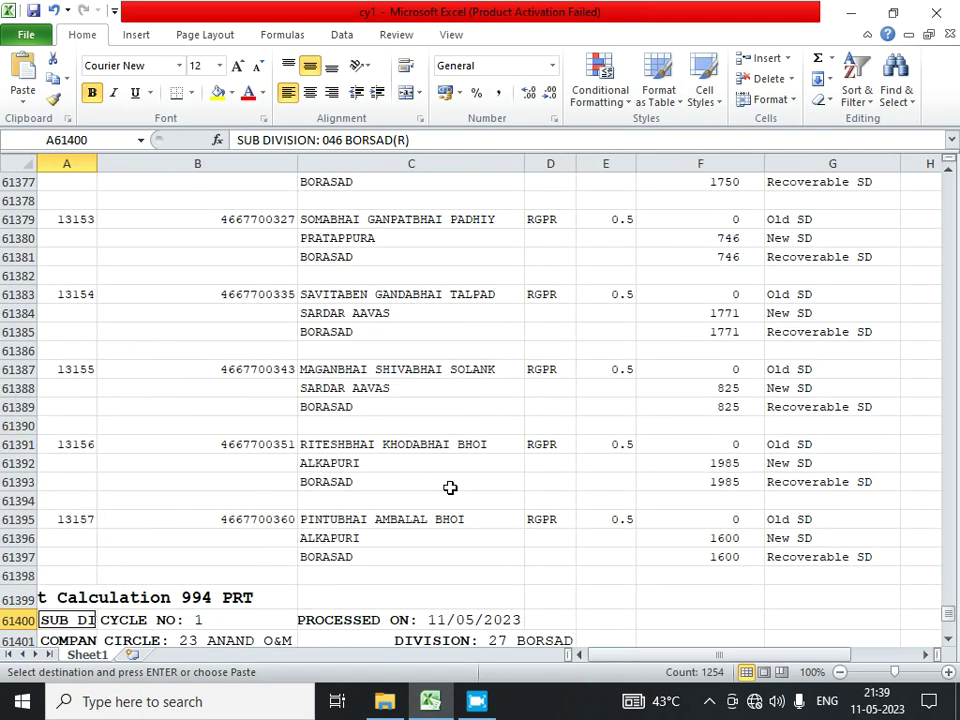
# Delete the entire rows of the selected sub division cells and return to A1.
pyautogui.hotkey('ctrl', '-')
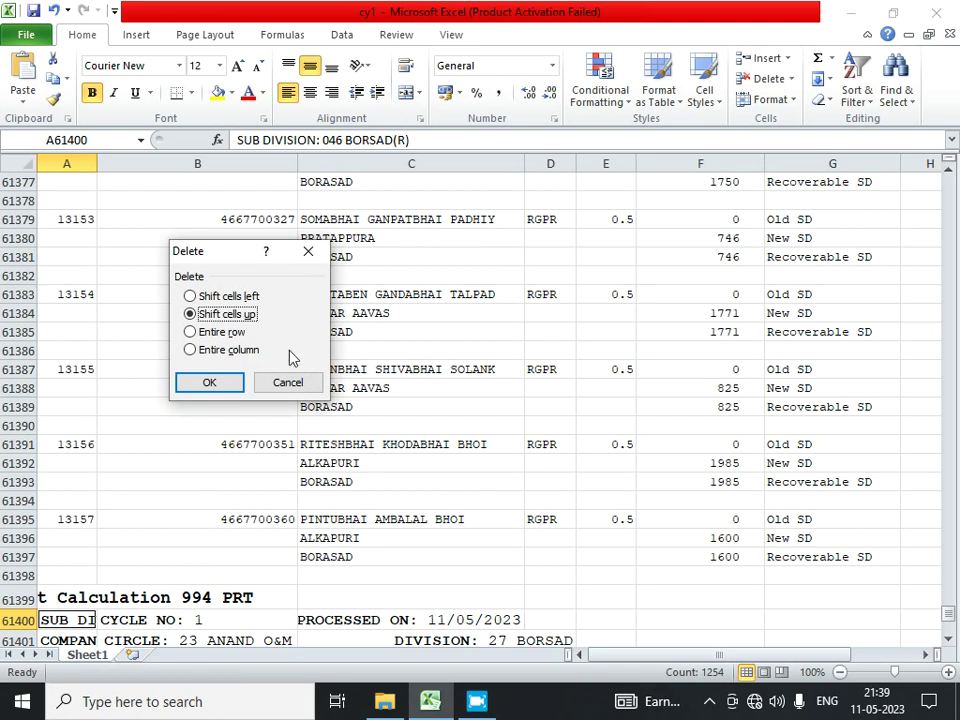
pyautogui.click(211, 338)
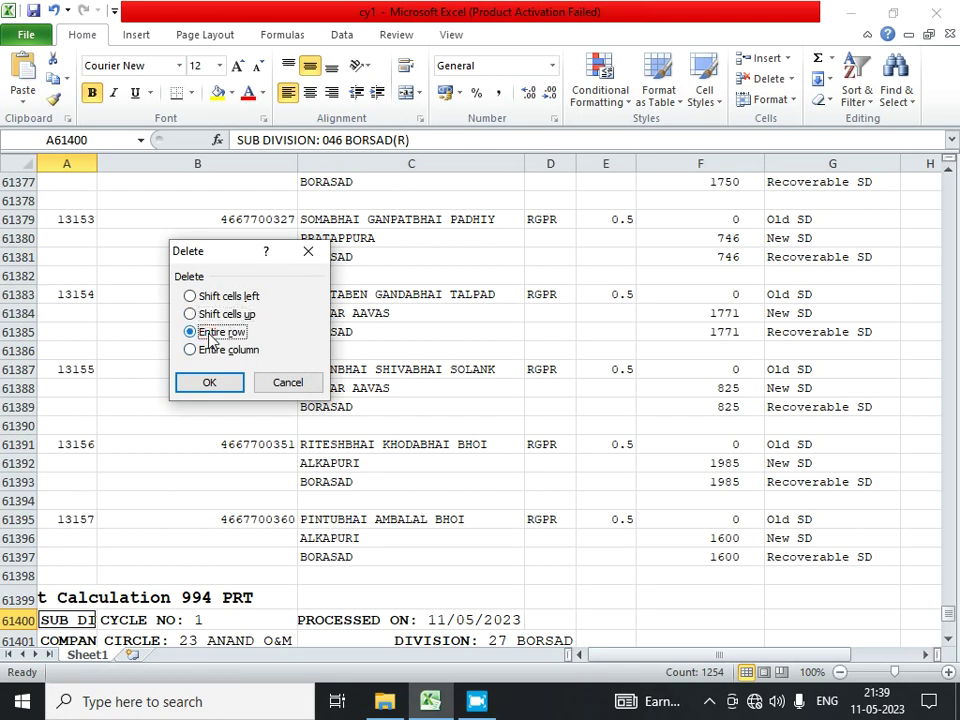
pyautogui.click(222, 382)
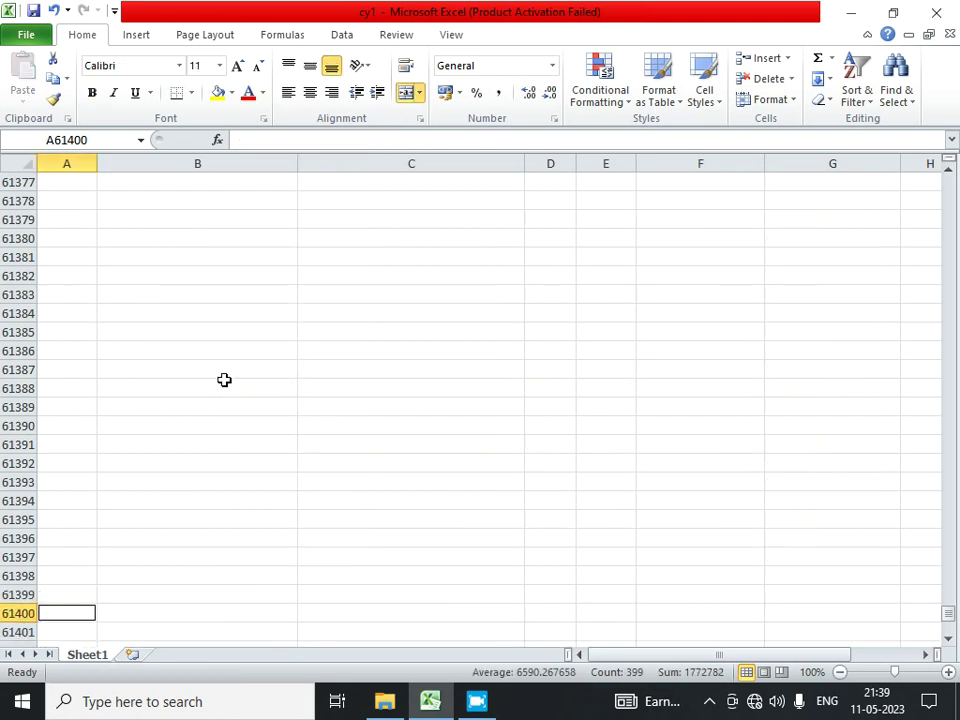
pyautogui.hotkey('ctrl', 'Home')
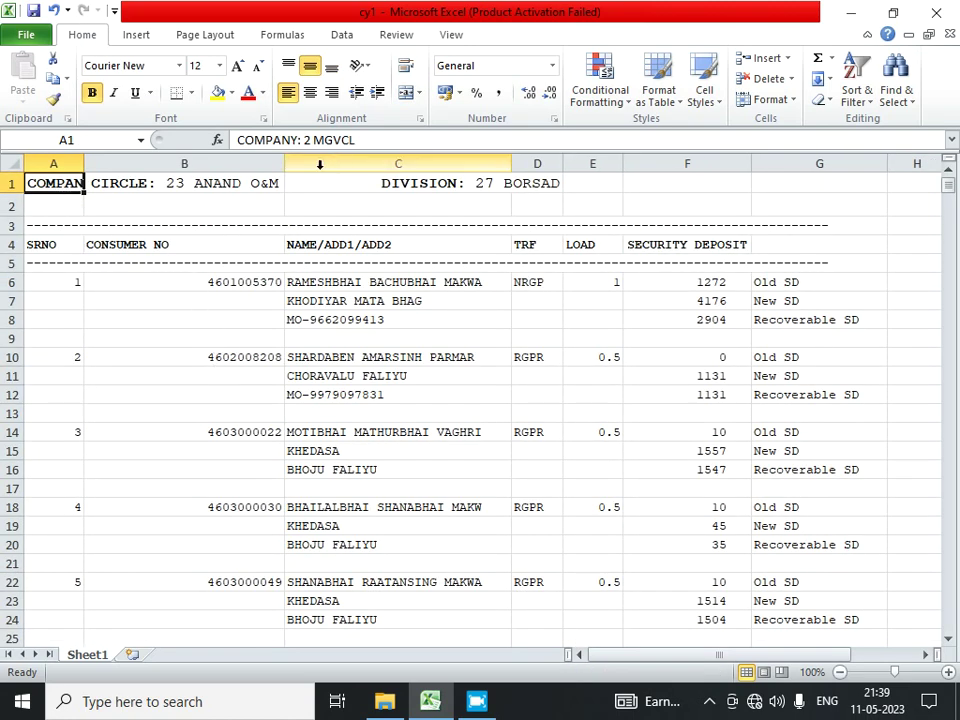
# Find and select every cell containing the COMPANY: 2 MGVCL header text.
pyautogui.moveTo(362, 140); pyautogui.dragTo(224, 139)
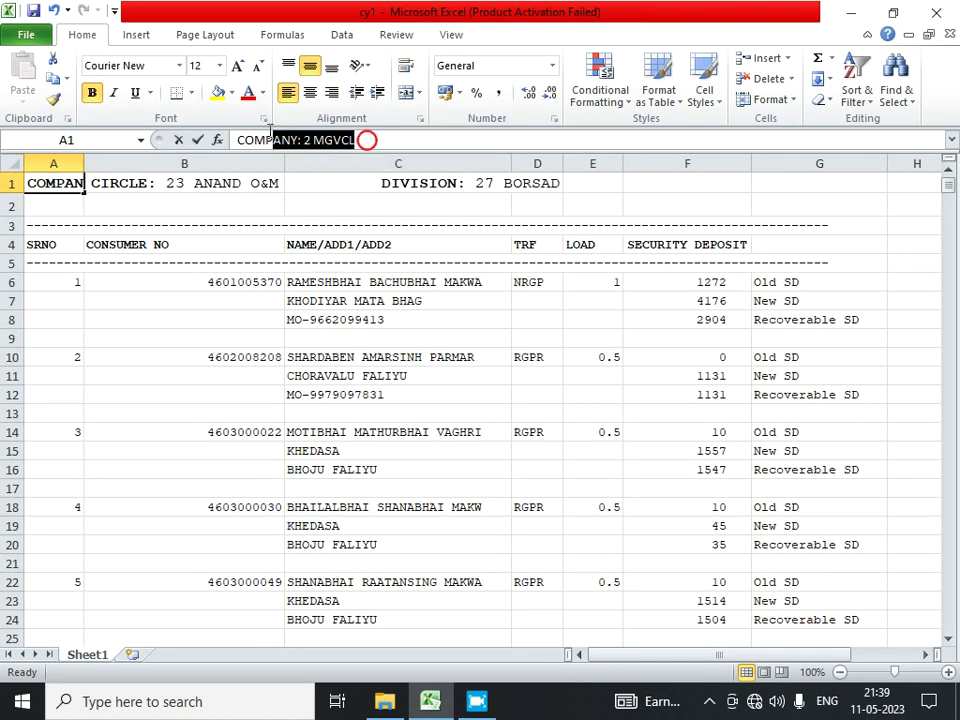
pyautogui.click(135, 266)
pyautogui.click(64, 182)
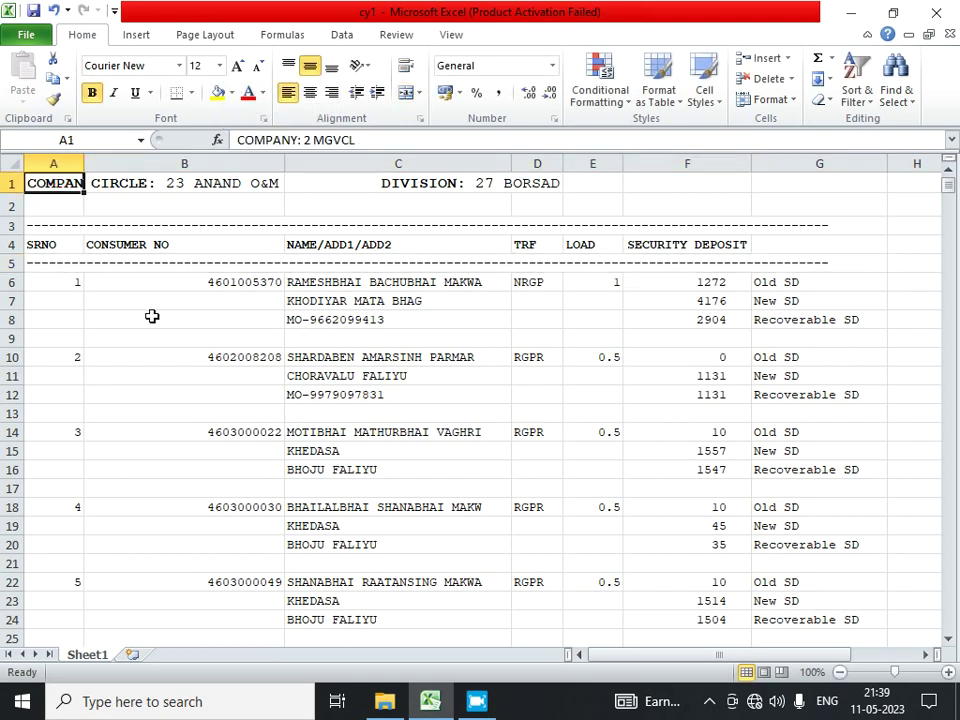
pyautogui.hotkey('ctrl', 'c')
pyautogui.hotkey('ctrl', 'f')
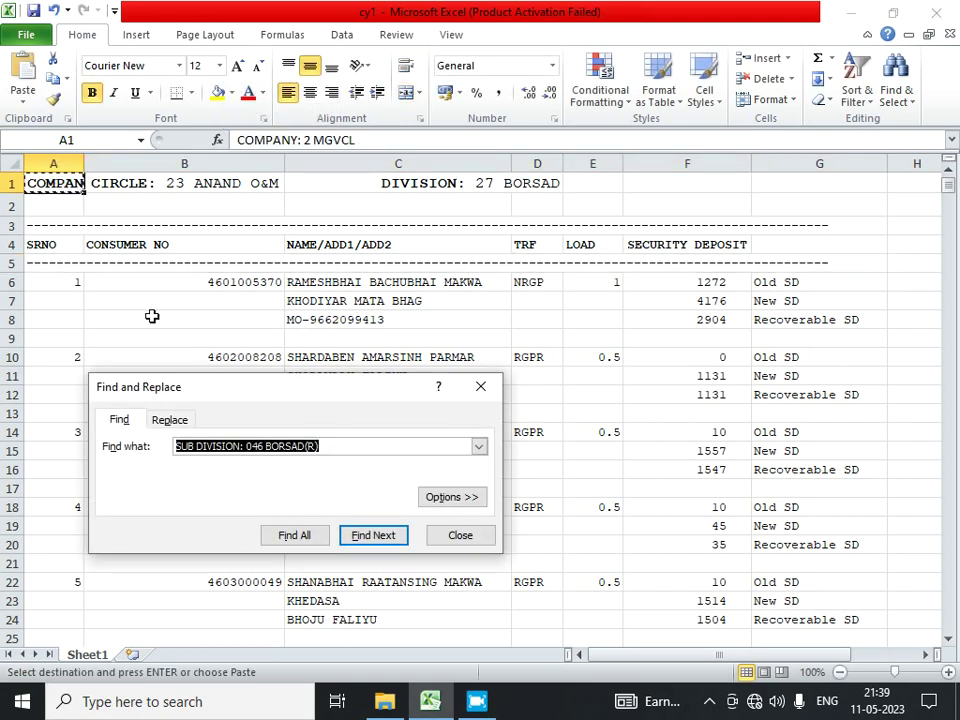
pyautogui.hotkey('ctrl', 'v')
pyautogui.click(294, 533)
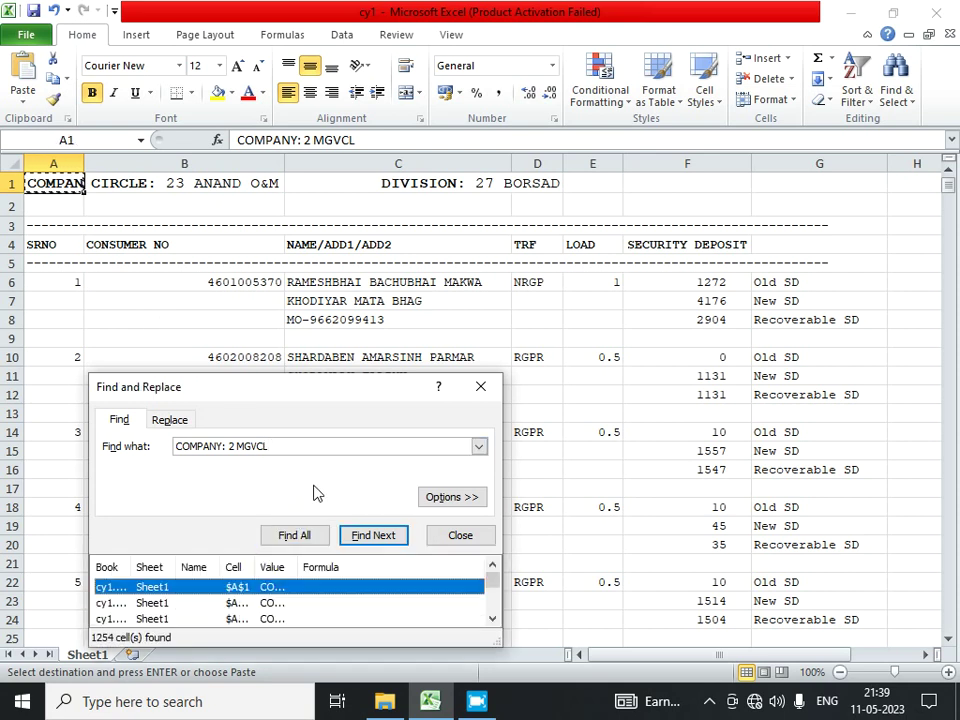
pyautogui.hotkey('ctrl', 'a')
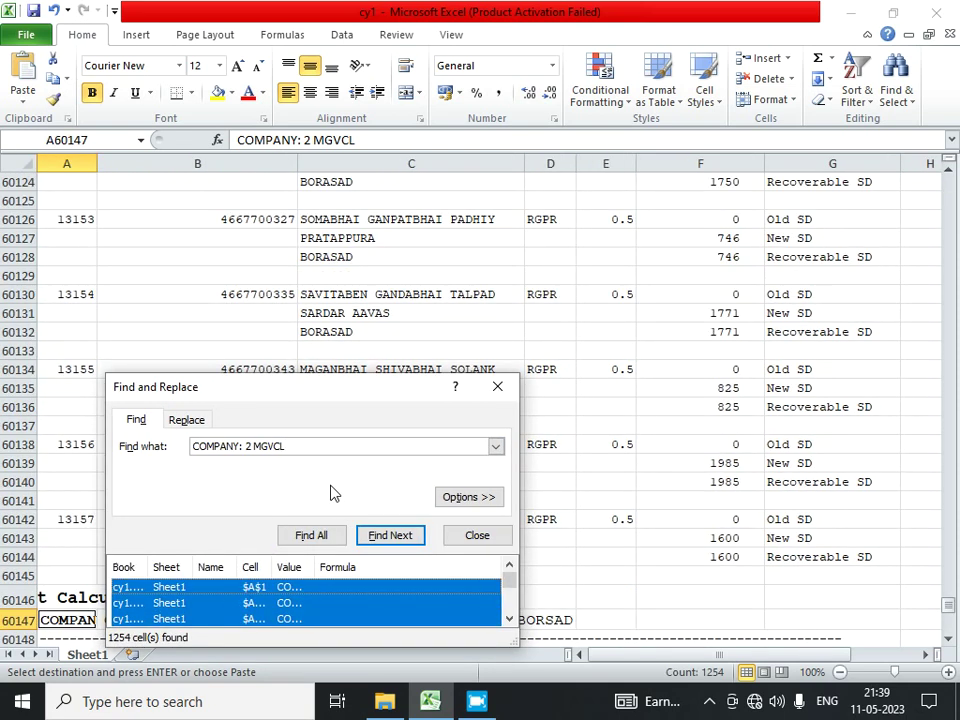
pyautogui.click(474, 536)
# Delete the entire rows holding those header cells and return to A1.
pyautogui.hotkey('ctrl', '-')
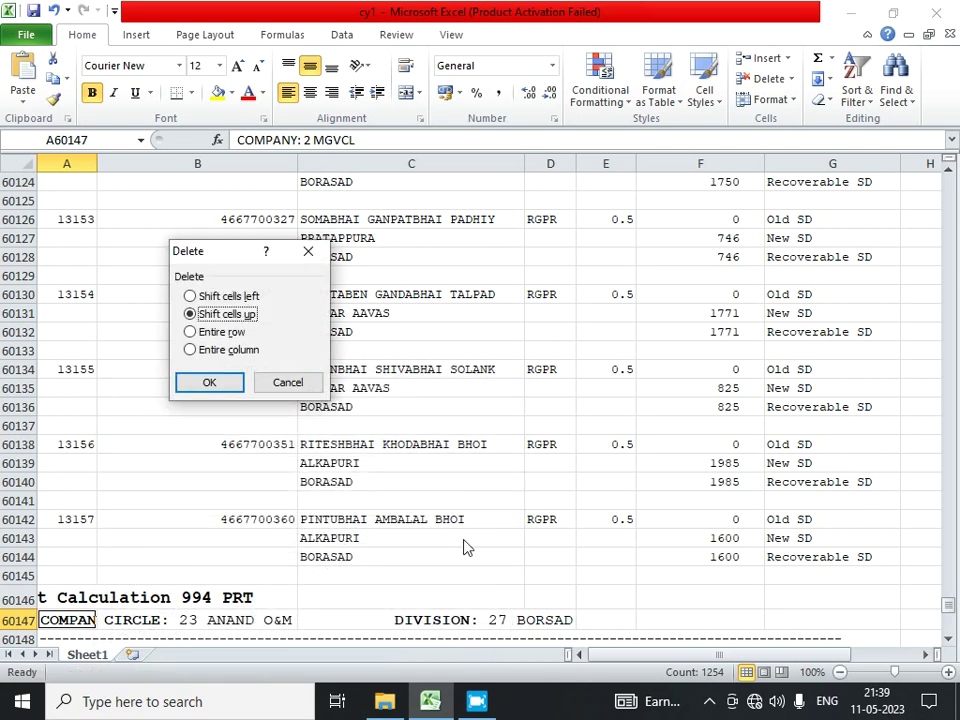
pyautogui.click(238, 336)
pyautogui.click(223, 378)
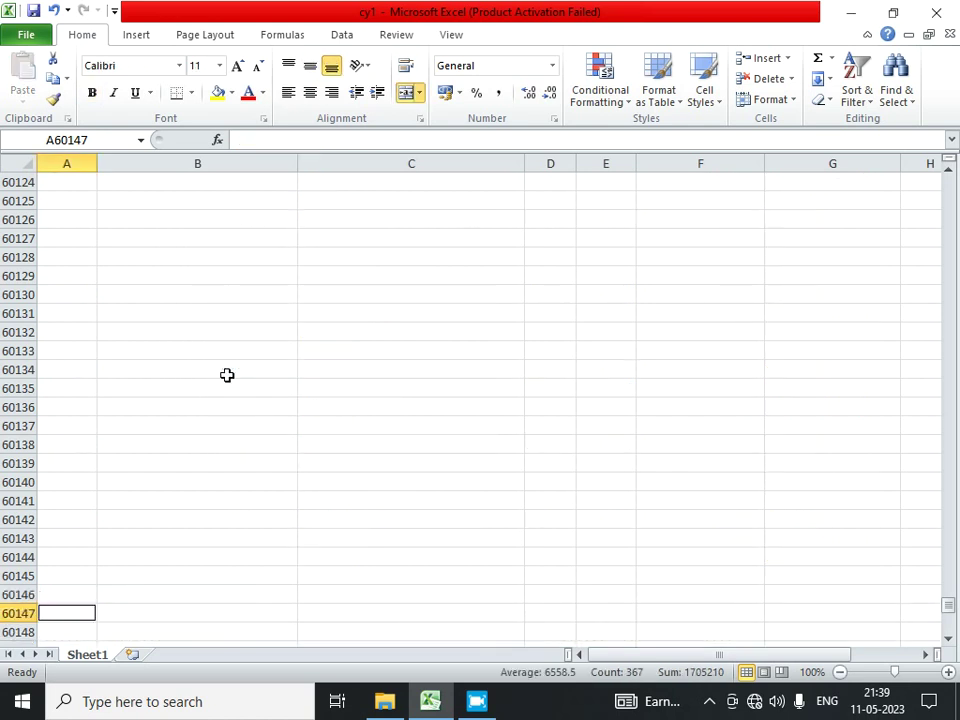
pyautogui.hotkey('ctrl', 'Home')
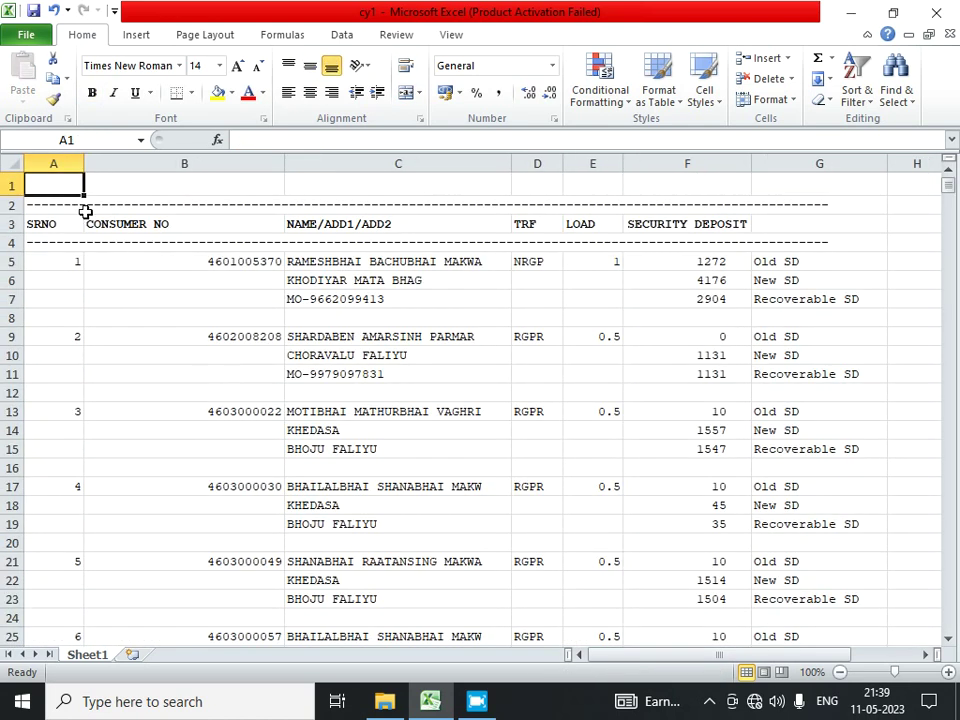
# Find and select all cells containing the dashed separator line '-----------'.
pyautogui.click(86, 210)
pyautogui.click(79, 244)
pyautogui.click(175, 370)
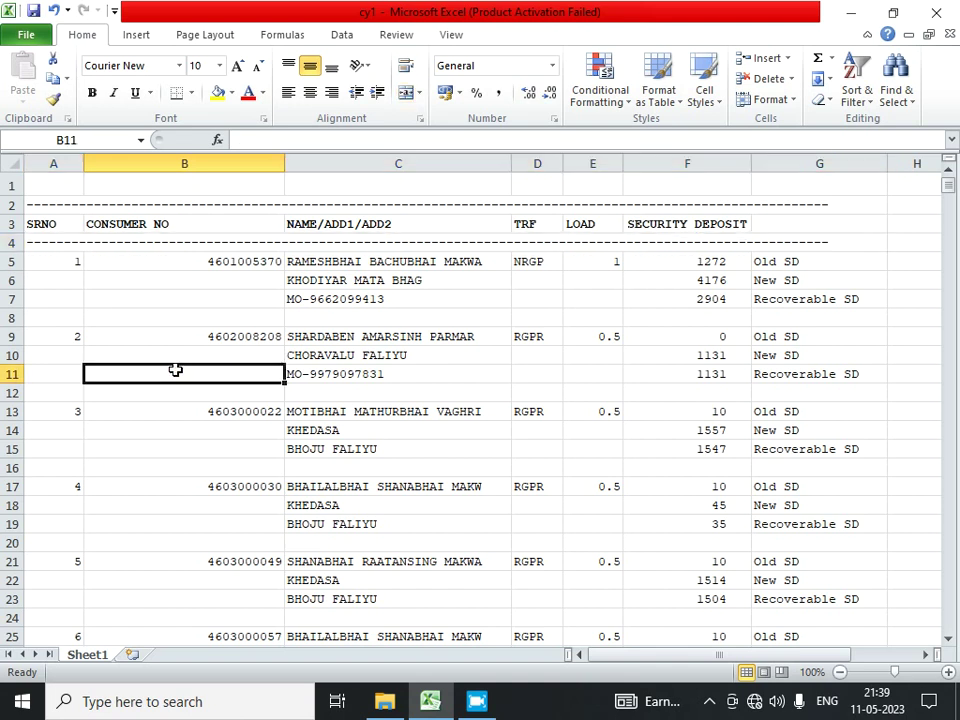
pyautogui.hotkey('ctrl', 'f')
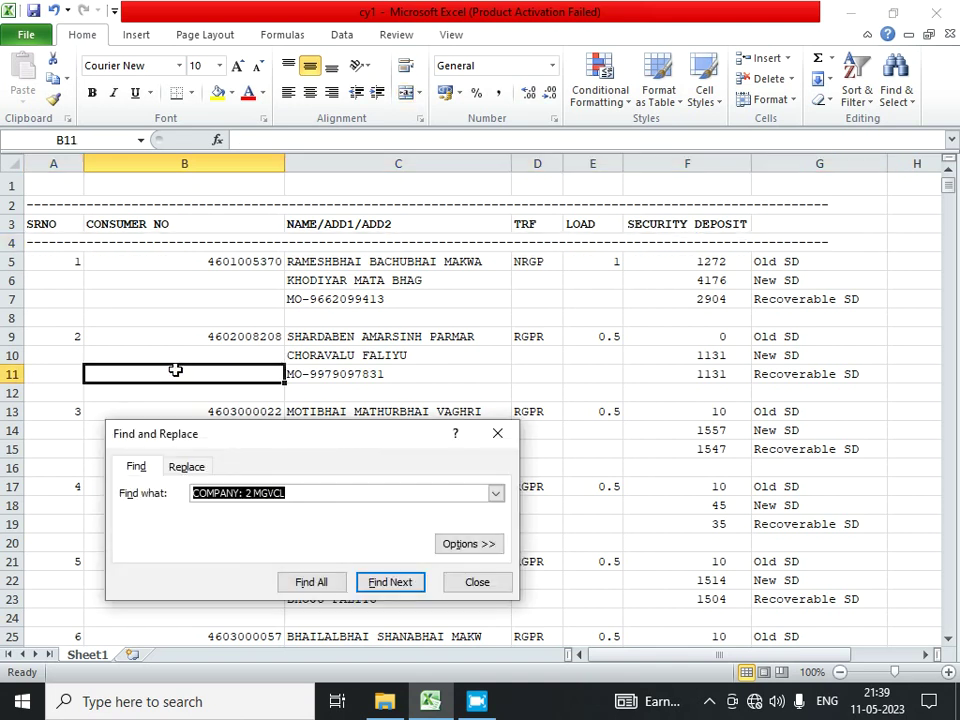
pyautogui.write('-----------')
pyautogui.click(311, 581)
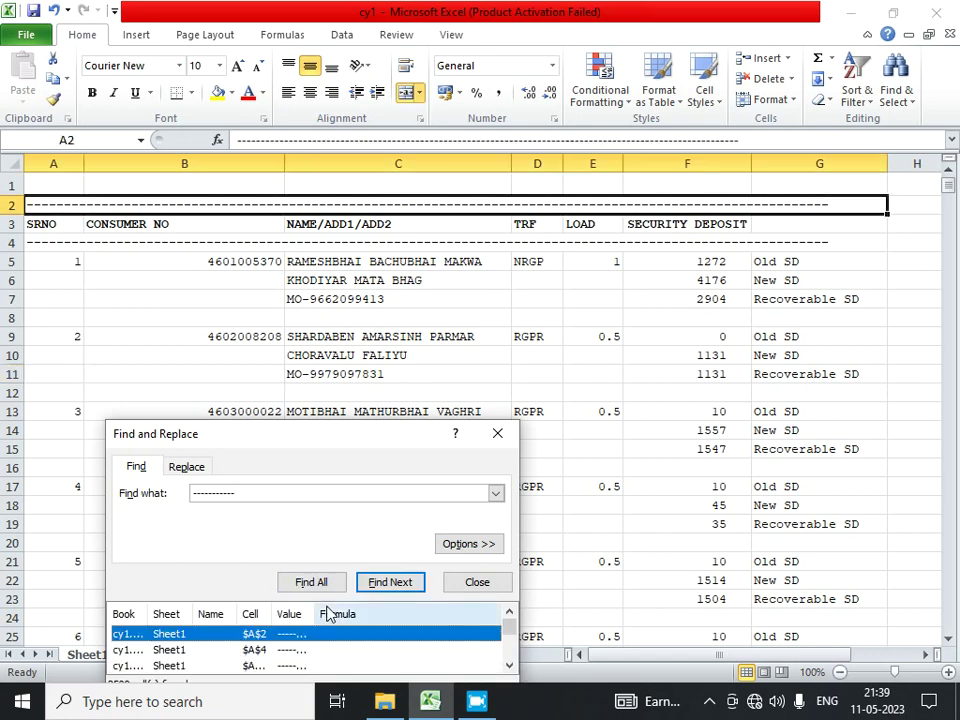
pyautogui.hotkey('ctrl', 'a')
pyautogui.click(466, 583)
# Delete the entire separator rows and return to the top of the sheet.
pyautogui.hotkey('ctrl', '-')
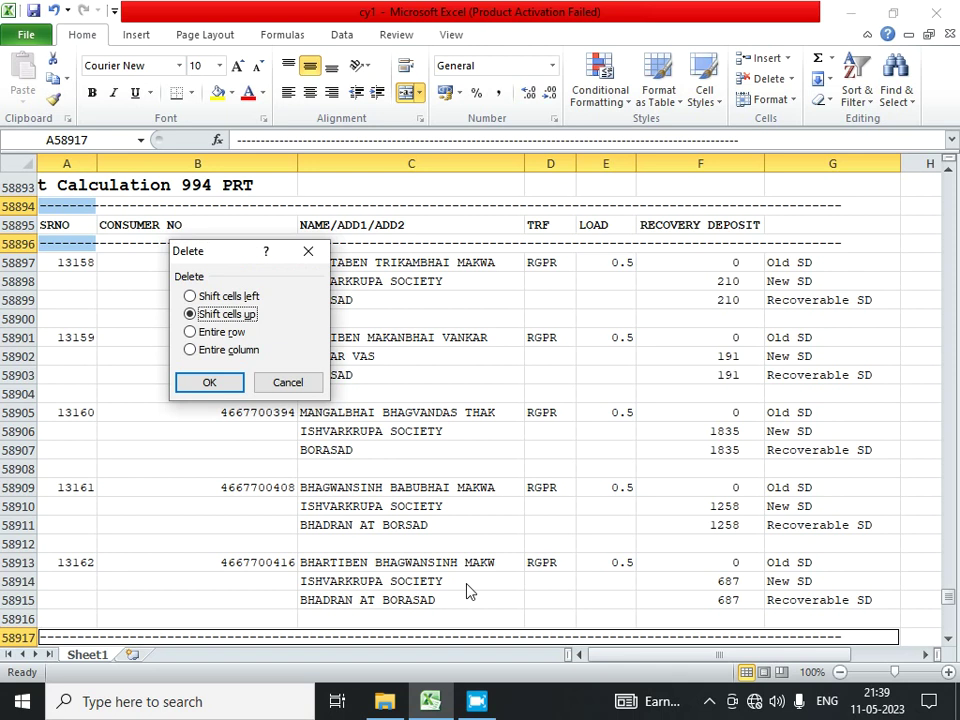
pyautogui.click(190, 332)
pyautogui.click(210, 384)
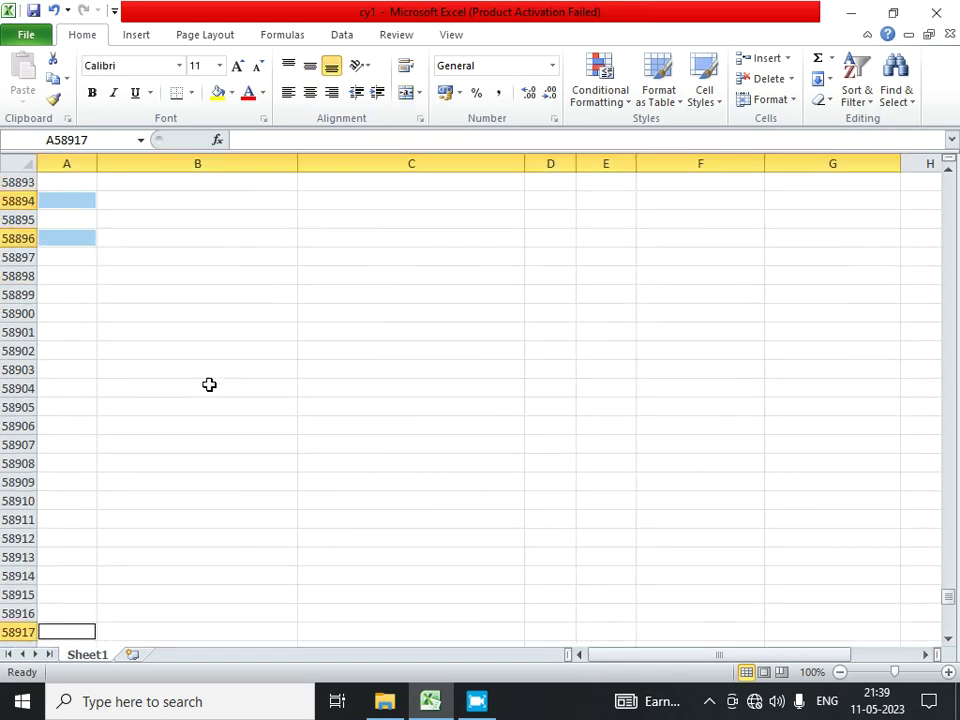
pyautogui.hotkey('ctrl', 'Home')
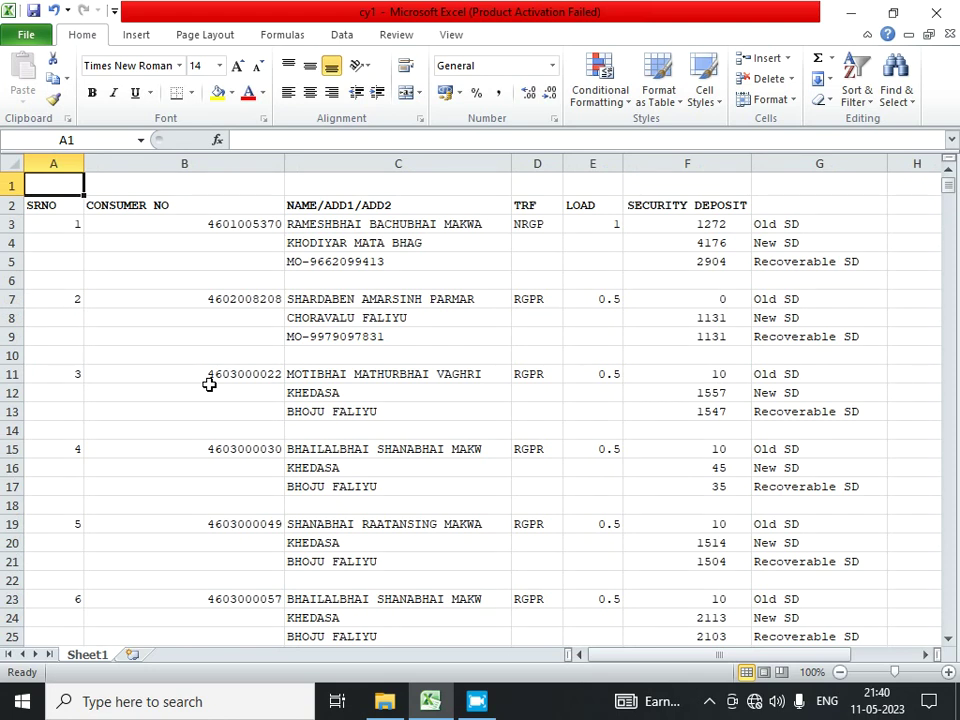
# Locate and select a Security Deposit Calculation 994 PRT title cell in the sheet.
pyautogui.click(12, 185)
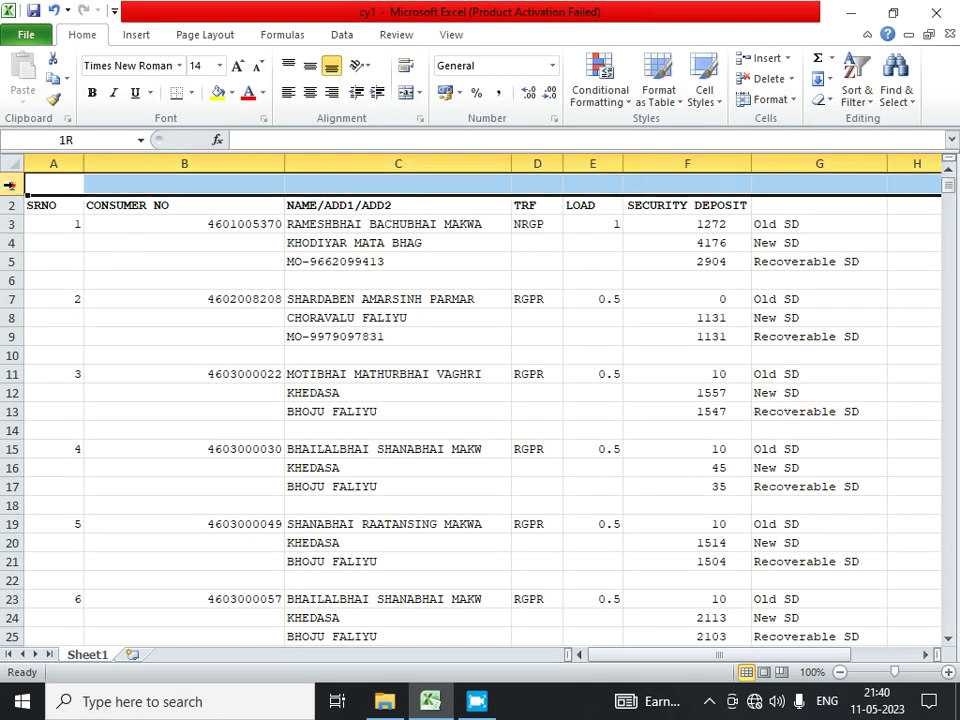
pyautogui.click(86, 238)
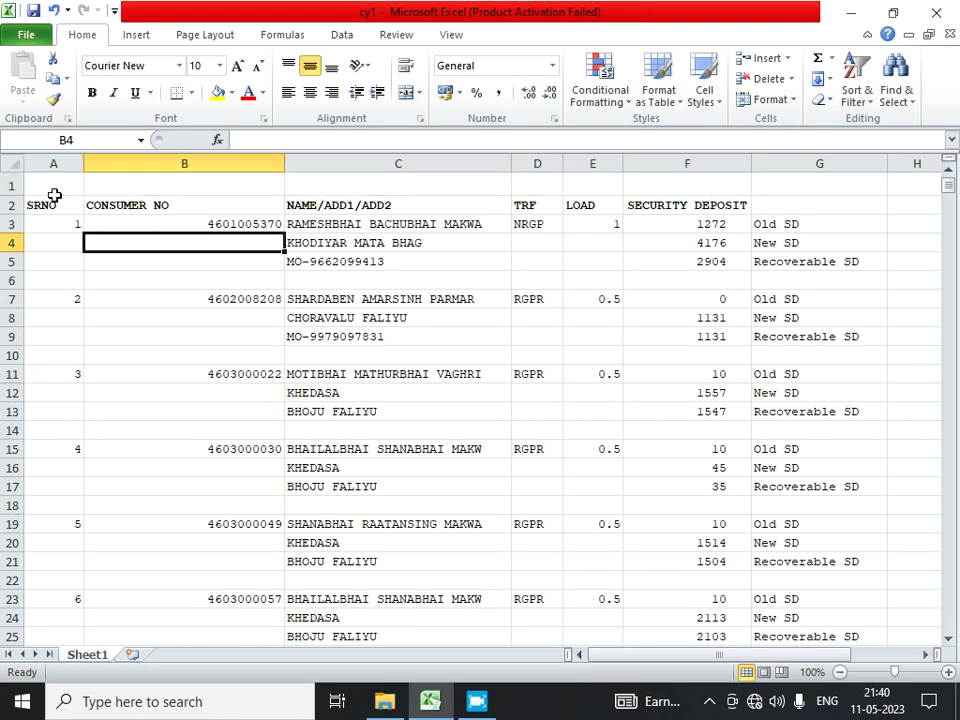
pyautogui.click(54, 195)
pyautogui.scroll(-10, 71, 227)
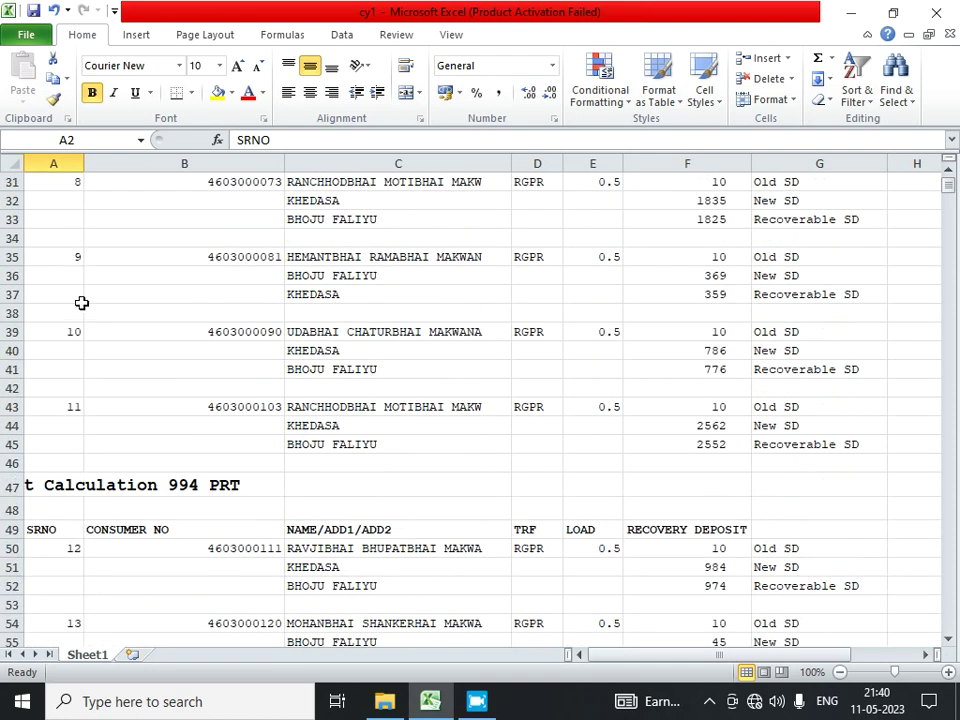
pyautogui.click(33, 489)
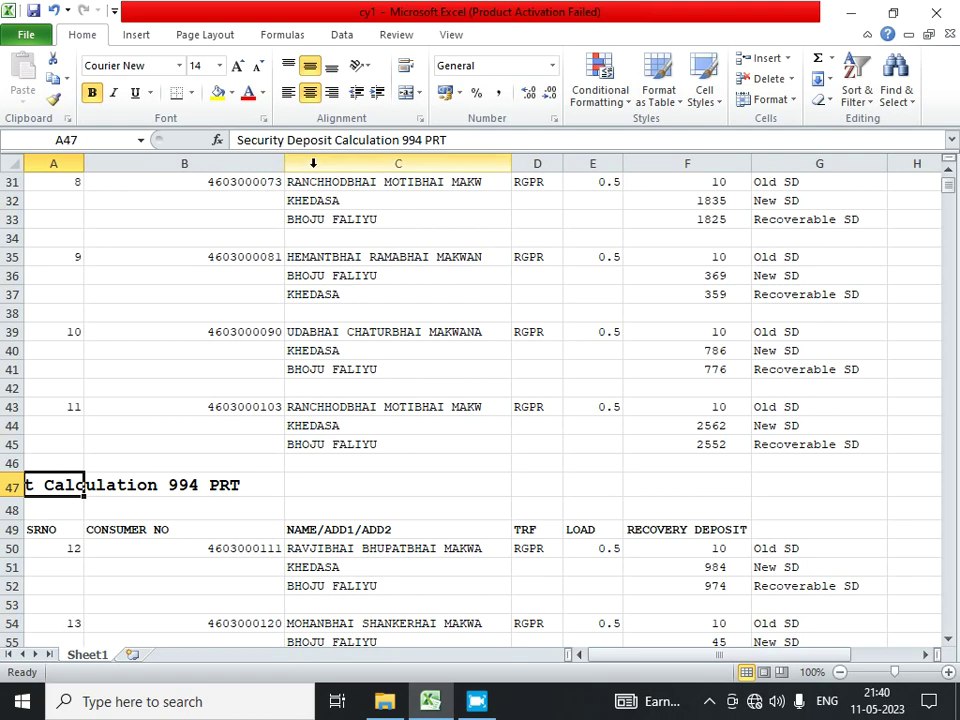
pyautogui.moveTo(458, 139); pyautogui.dragTo(232, 140)
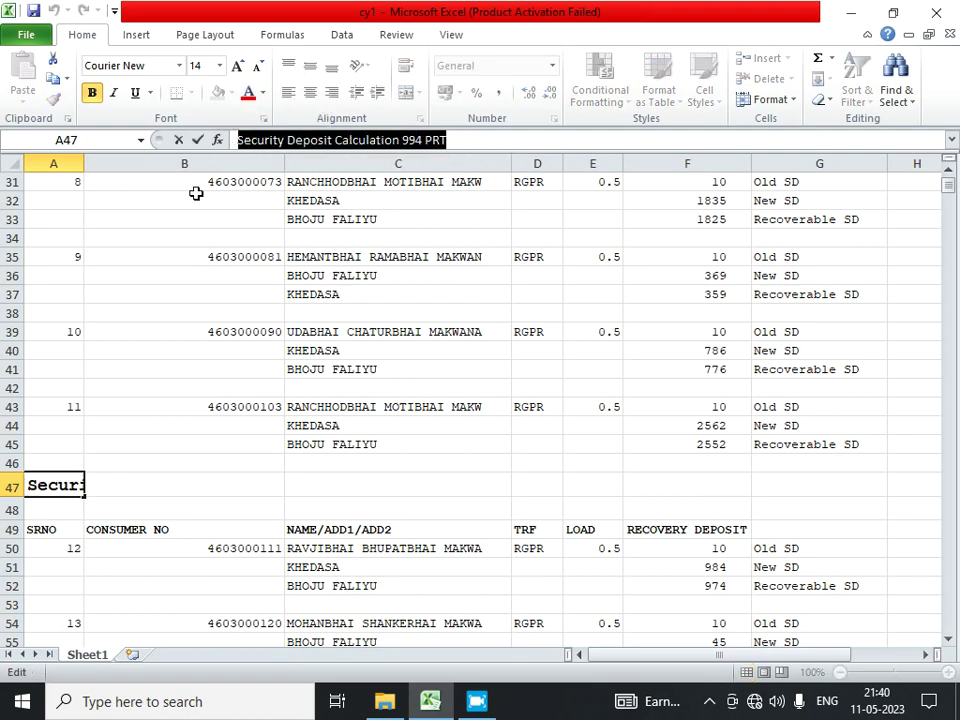
pyautogui.scroll(-7, 51, 480)
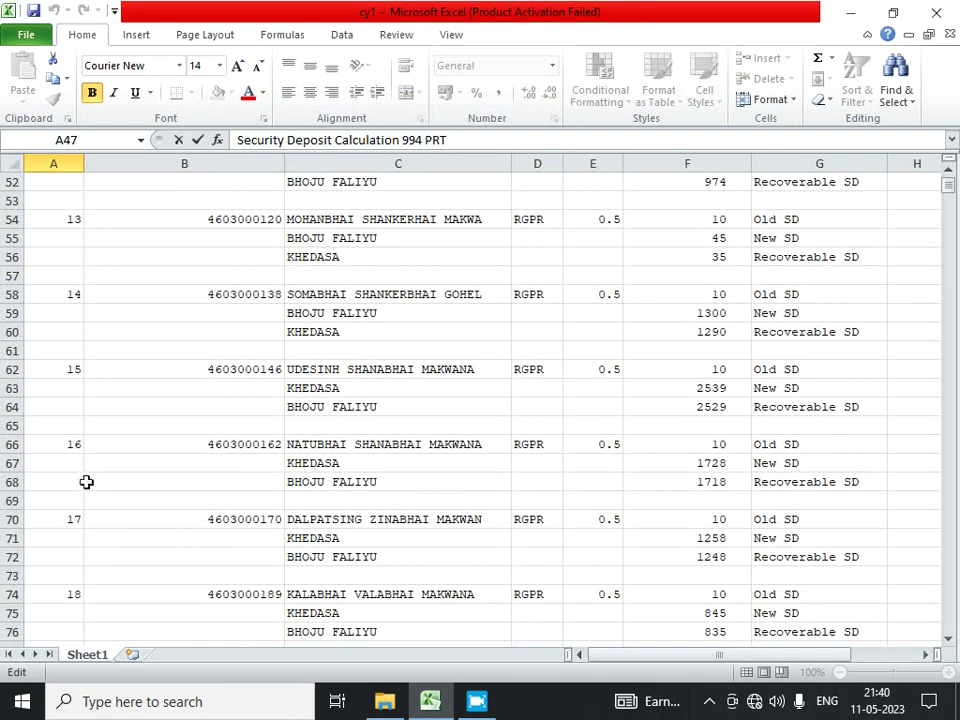
pyautogui.scroll(4, 86, 482)
pyautogui.press('Escape')
pyautogui.scroll(-5, 86, 482)
pyautogui.scroll(-9, 126, 454)
pyautogui.scroll(-2, 66, 279)
pyautogui.click(50, 246)
pyautogui.click(52, 261)
pyautogui.scroll(12, 240, 321)
pyautogui.scroll(12, 240, 321)
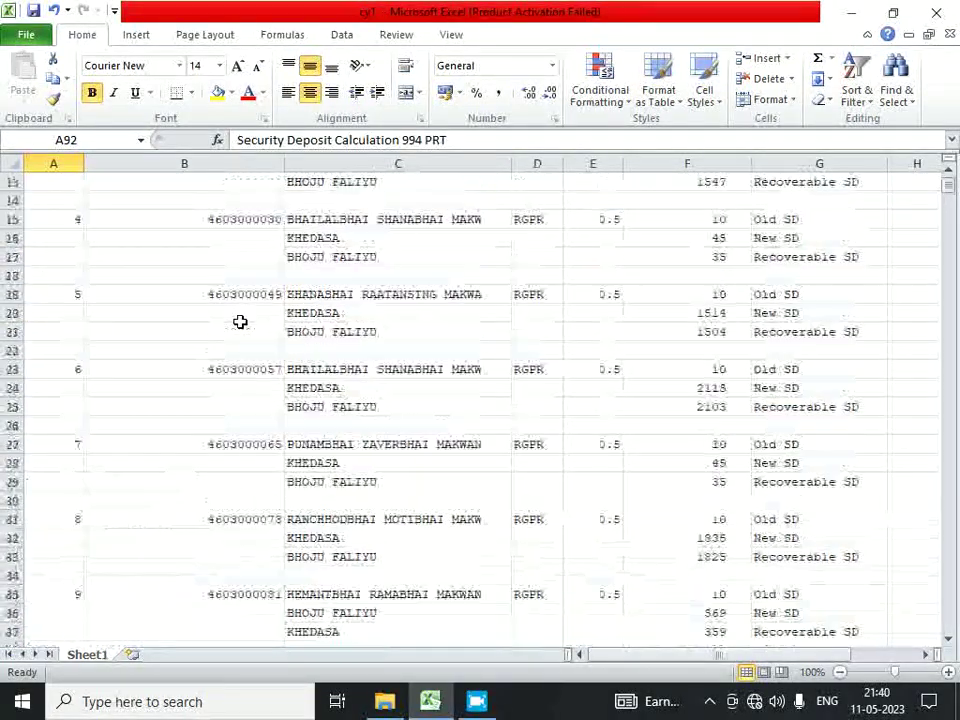
pyautogui.scroll(-7, 143, 426)
pyautogui.click(55, 376)
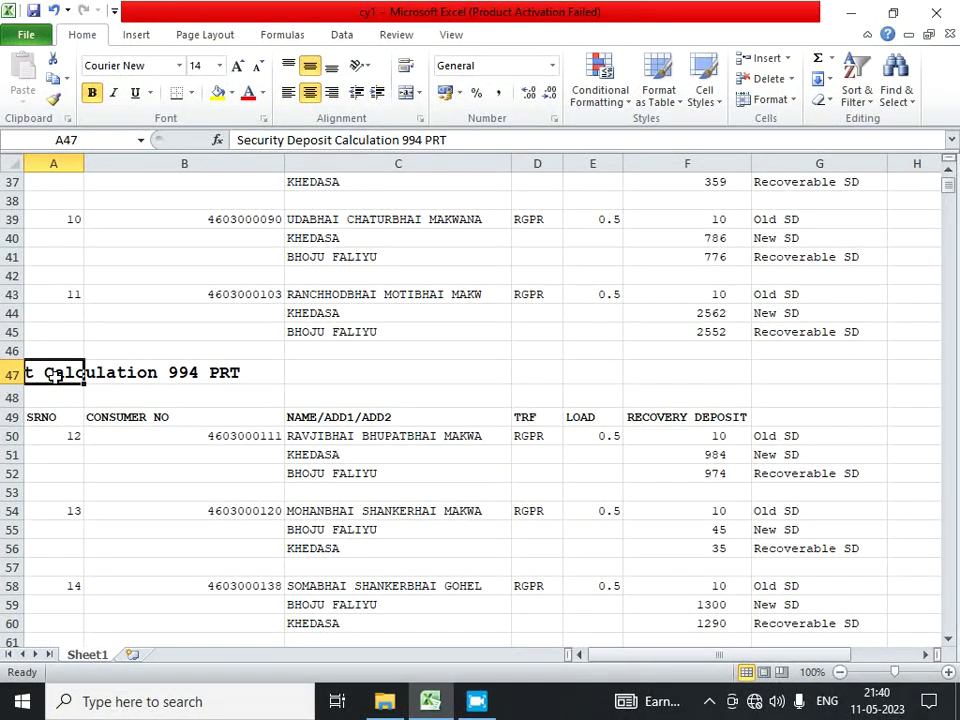
# Find and select all 1253 cells containing the 994 PRT title.
pyautogui.hotkey('ctrl', 'c')
pyautogui.hotkey('ctrl', 'f')
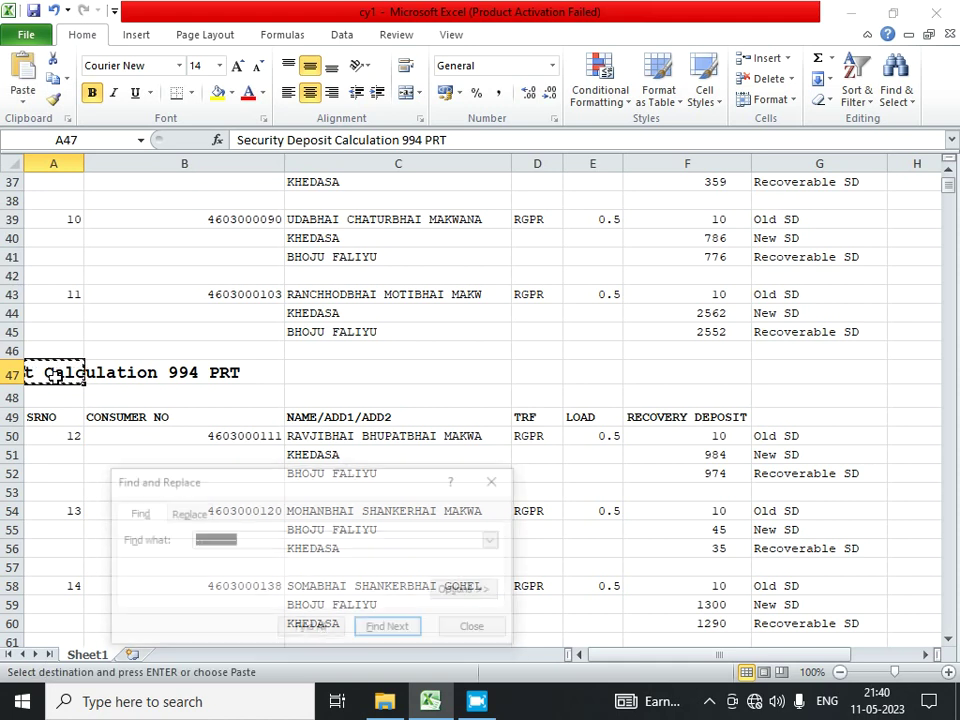
pyautogui.hotkey('ctrl', 'v')
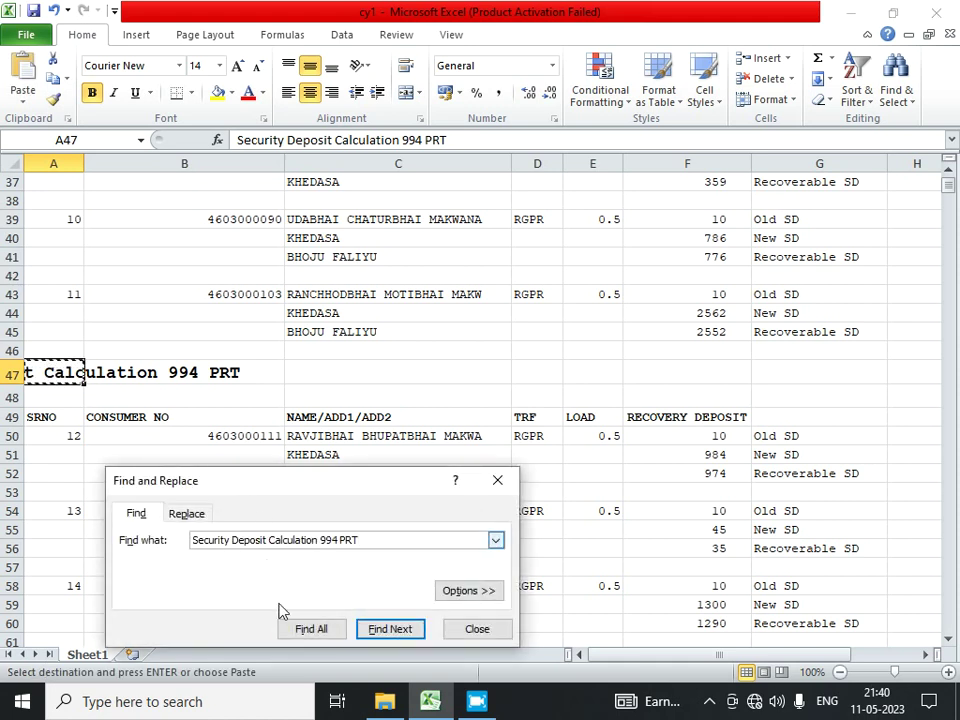
pyautogui.click(289, 630)
pyautogui.moveTo(324, 487); pyautogui.dragTo(353, 199)
pyautogui.moveTo(537, 446); pyautogui.dragTo(613, 495)
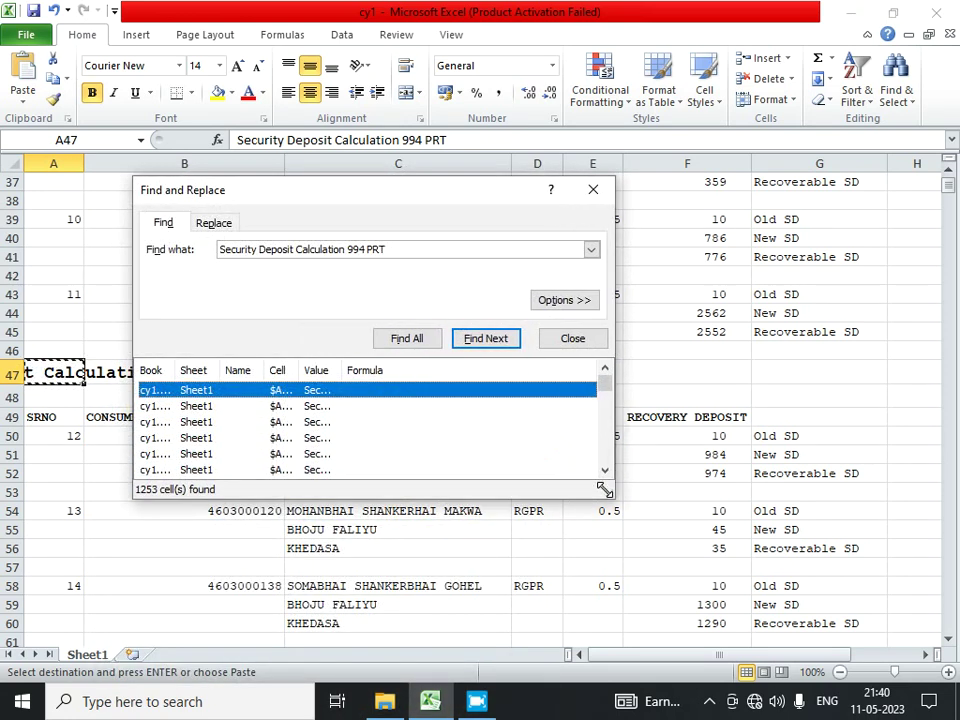
pyautogui.hotkey('ctrl', 'a')
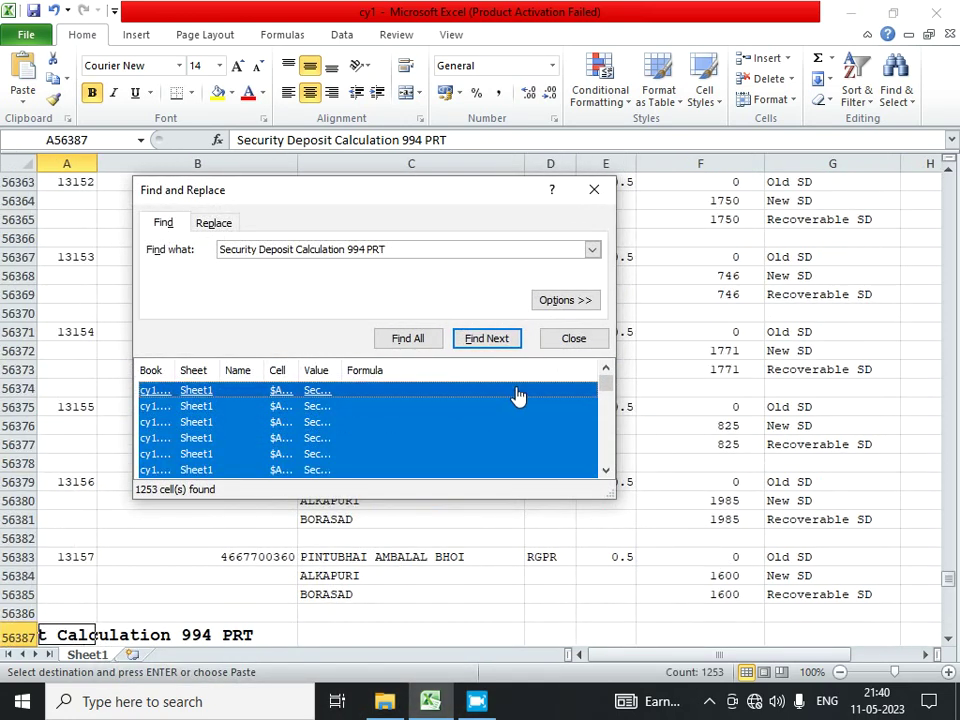
pyautogui.click(553, 342)
# Delete the entire rows of the selected title cells and return to A1.
pyautogui.hotkey('ctrl', '-')
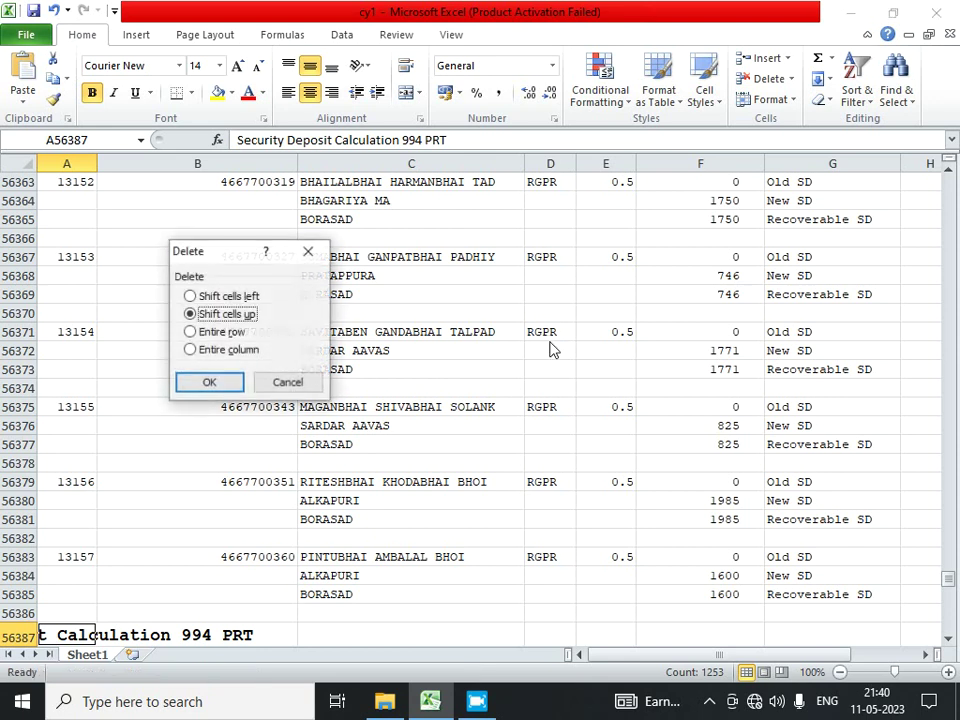
pyautogui.click(222, 332)
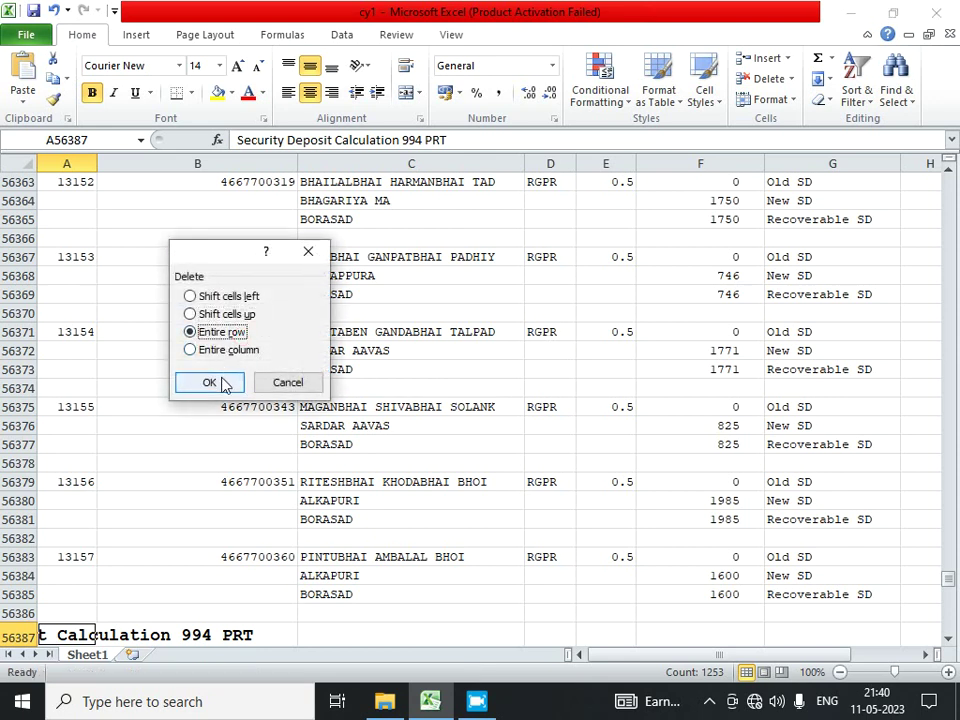
pyautogui.click(216, 381)
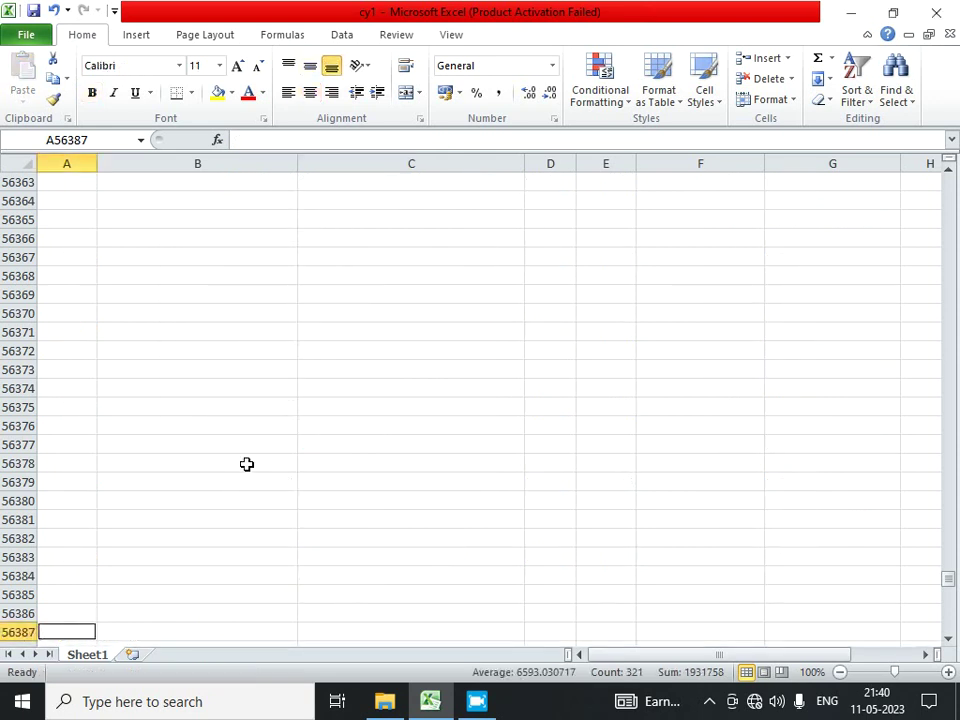
pyautogui.hotkey('ctrl', 'Home')
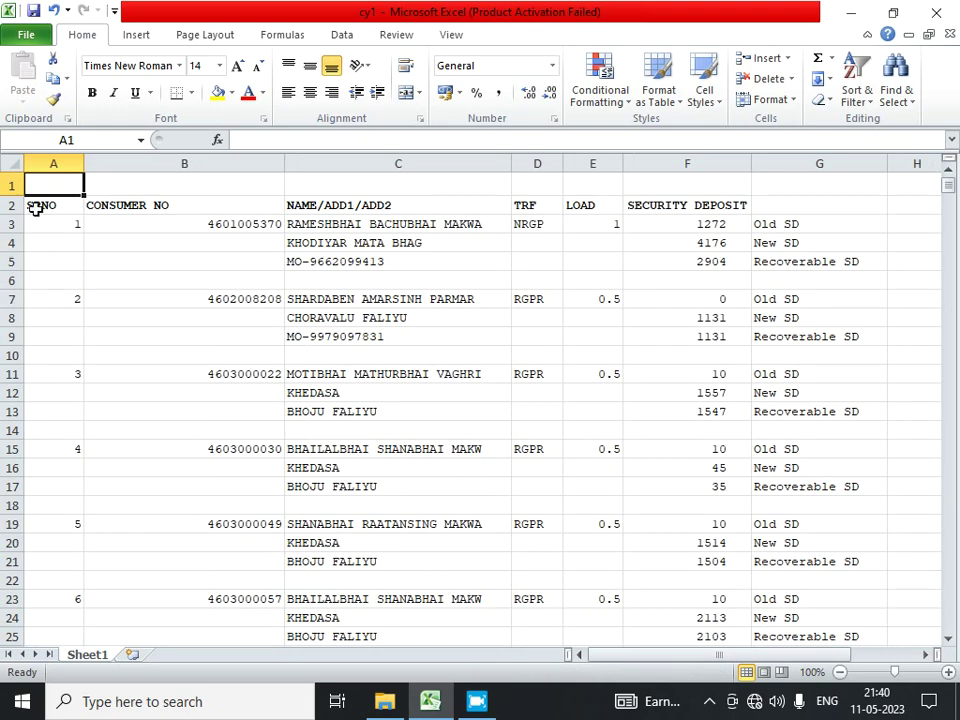
pyautogui.click(11, 204)
pyautogui.scroll(-8, 30, 343)
pyautogui.scroll(-5, 33, 312)
pyautogui.click(14, 336)
pyautogui.scroll(-10, 103, 345)
pyautogui.scroll(-6, 102, 349)
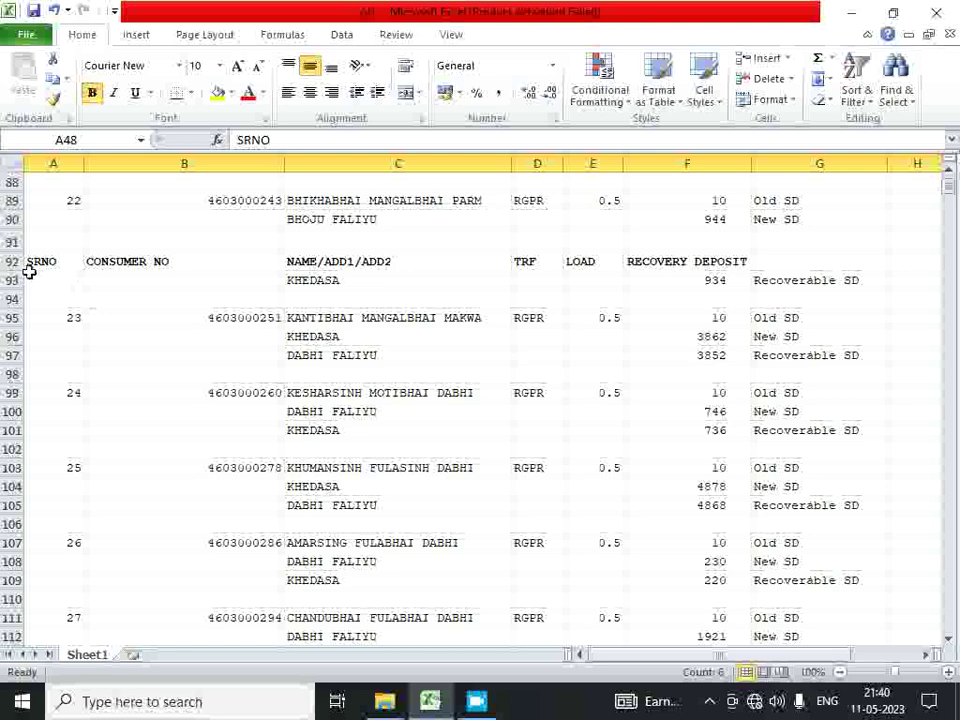
pyautogui.click(13, 261)
pyautogui.click(146, 298)
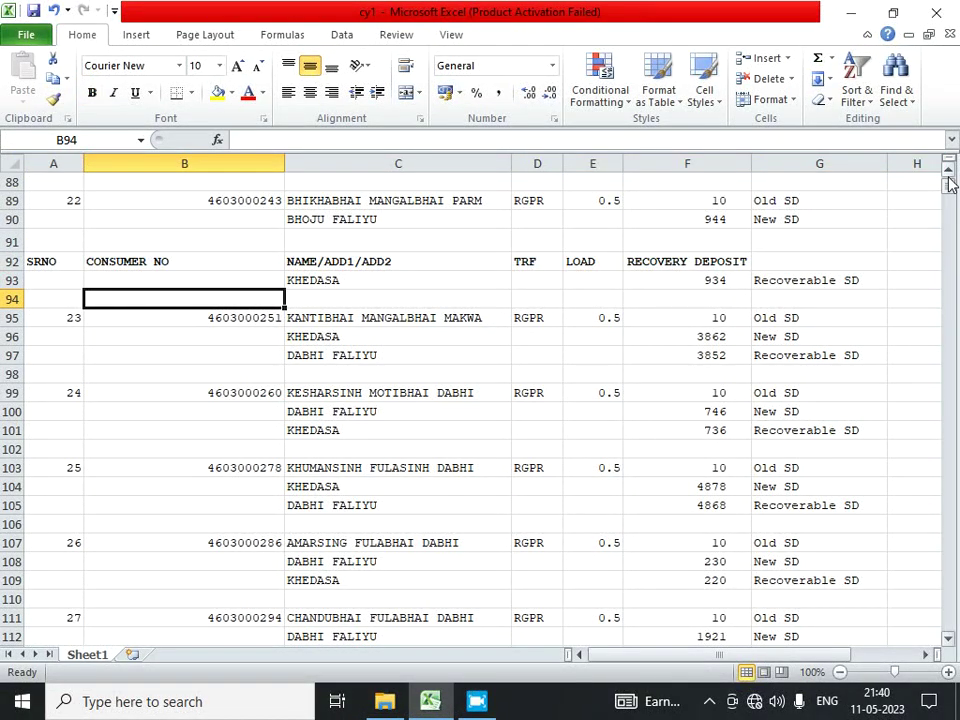
pyautogui.moveTo(948, 185); pyautogui.dragTo(952, 620)
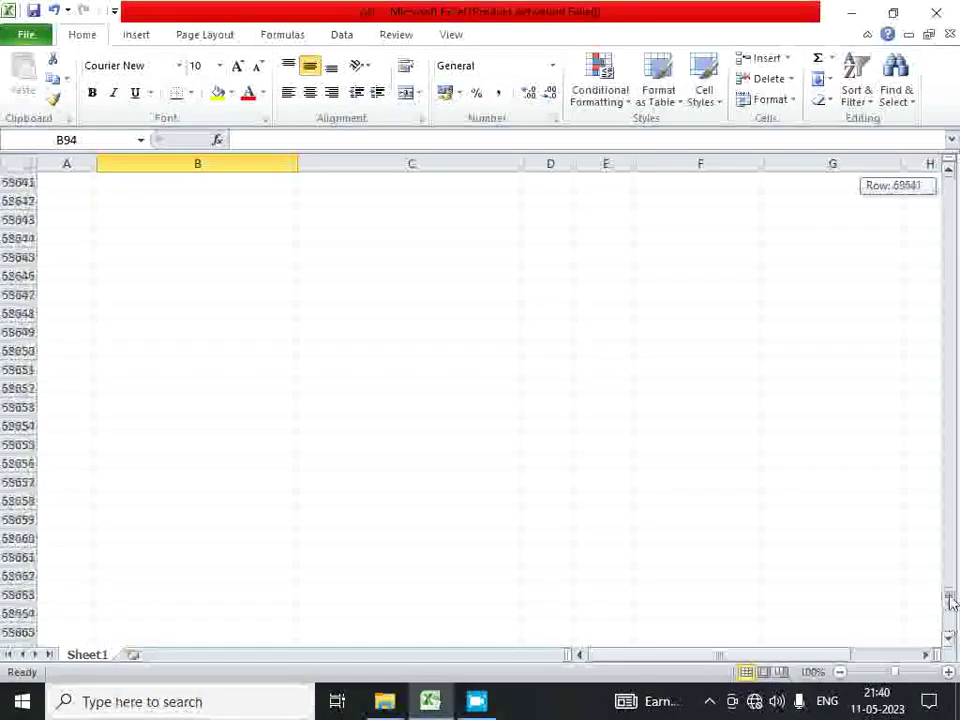
pyautogui.moveTo(952, 620); pyautogui.dragTo(950, 575)
pyautogui.scroll(3, 473, 495)
# Select rows 55155 to 55168 after consumer 13162 and clear the summary totals.
pyautogui.scroll(12, 474, 494)
pyautogui.scroll(15, 474, 494)
pyautogui.scroll(17, 474, 494)
pyautogui.scroll(14, 500, 494)
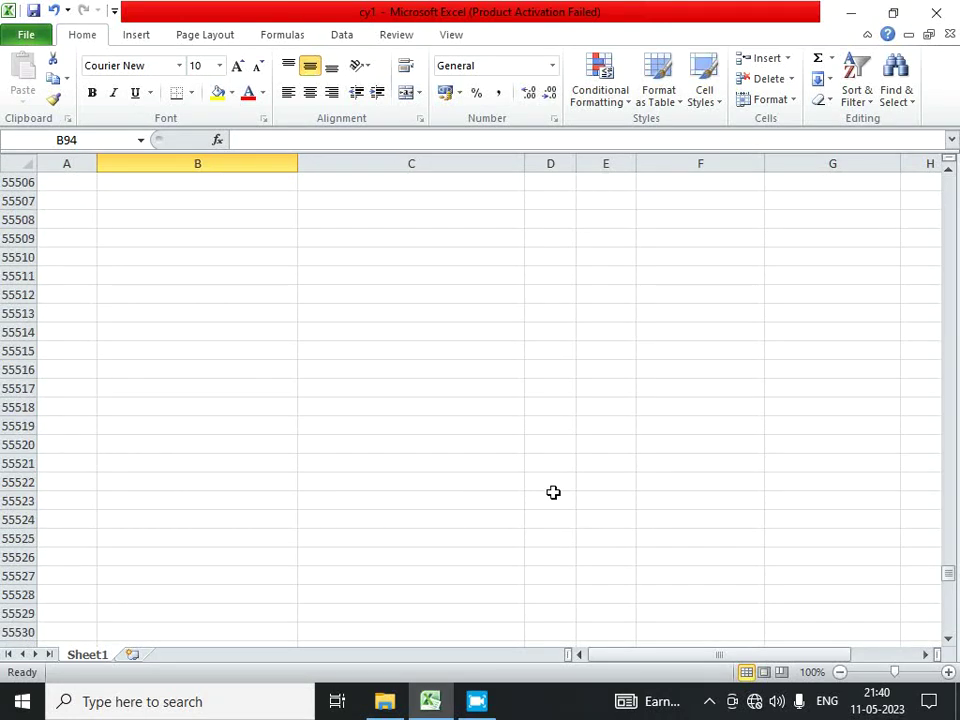
pyautogui.moveTo(953, 548); pyautogui.dragTo(952, 566)
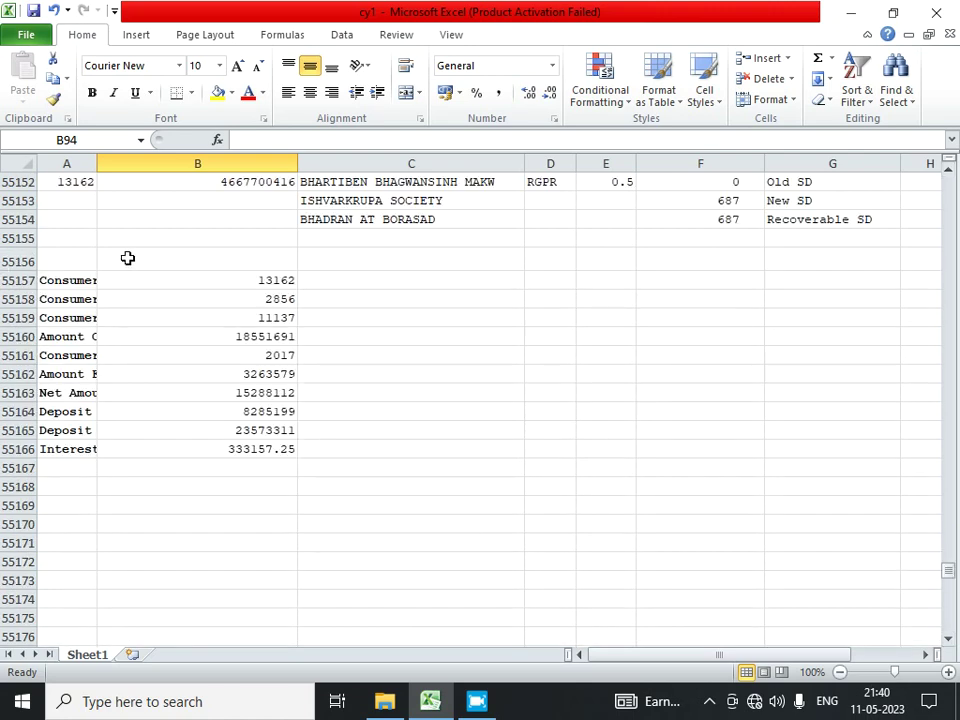
pyautogui.click(20, 238)
pyautogui.moveTo(20, 238); pyautogui.dragTo(5, 487)
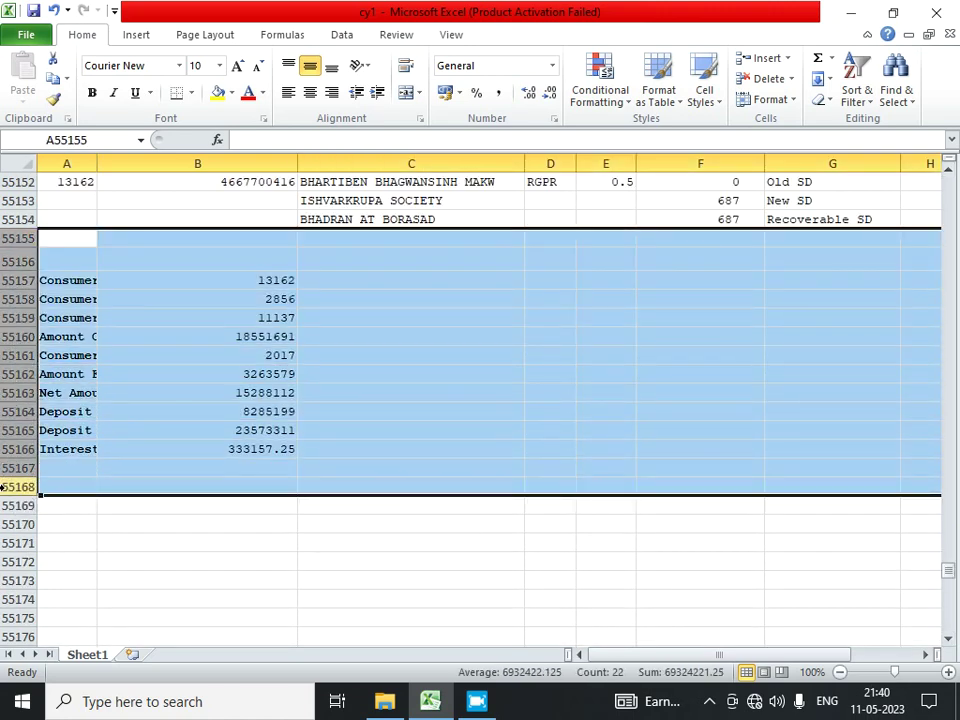
pyautogui.hotkey('ctrl', '-')
pyautogui.click(229, 445)
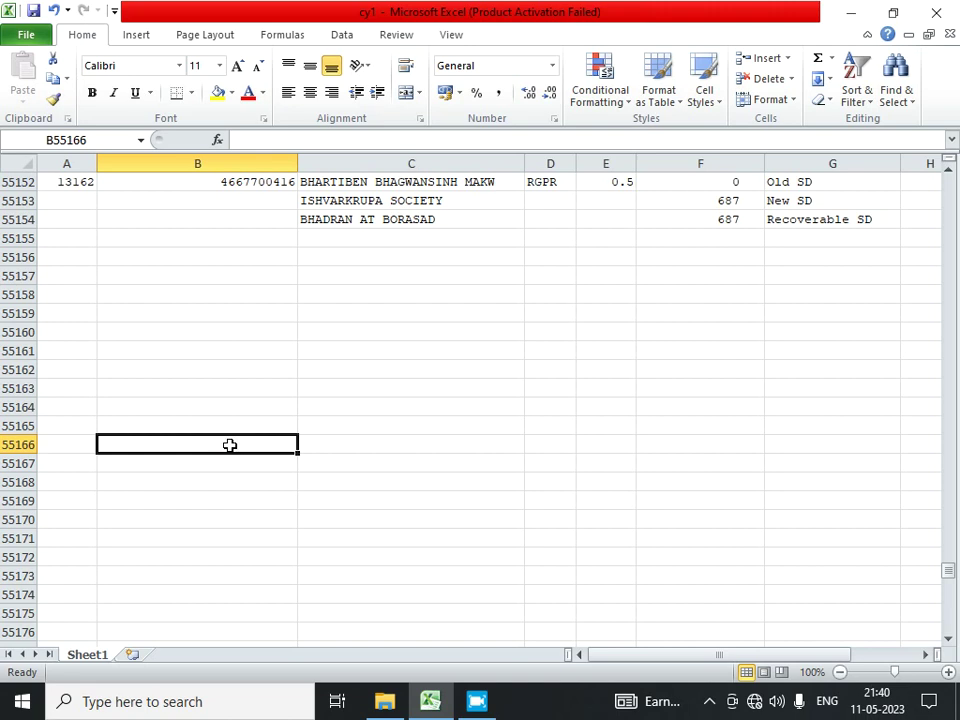
# Copy the SRNO–SECURITY DEPOSIT heading row (A2:G2) into a new Sheet2.
pyautogui.hotkey('ctrl', 'Home')
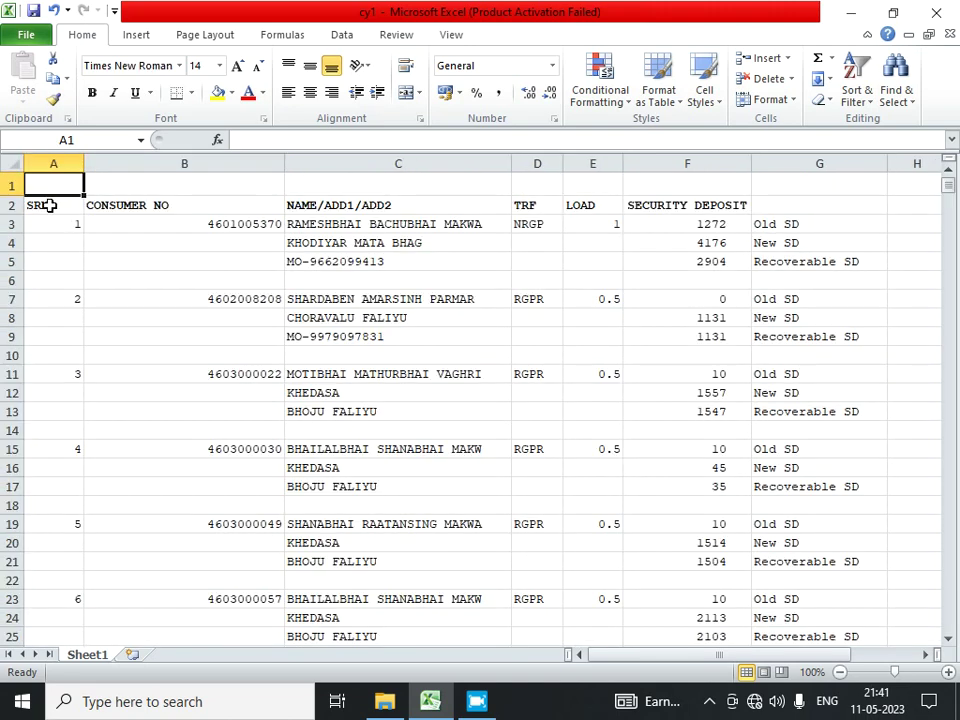
pyautogui.click(49, 205)
pyautogui.keyDown('shift'); pyautogui.click(759, 205); pyautogui.keyUp('shift')
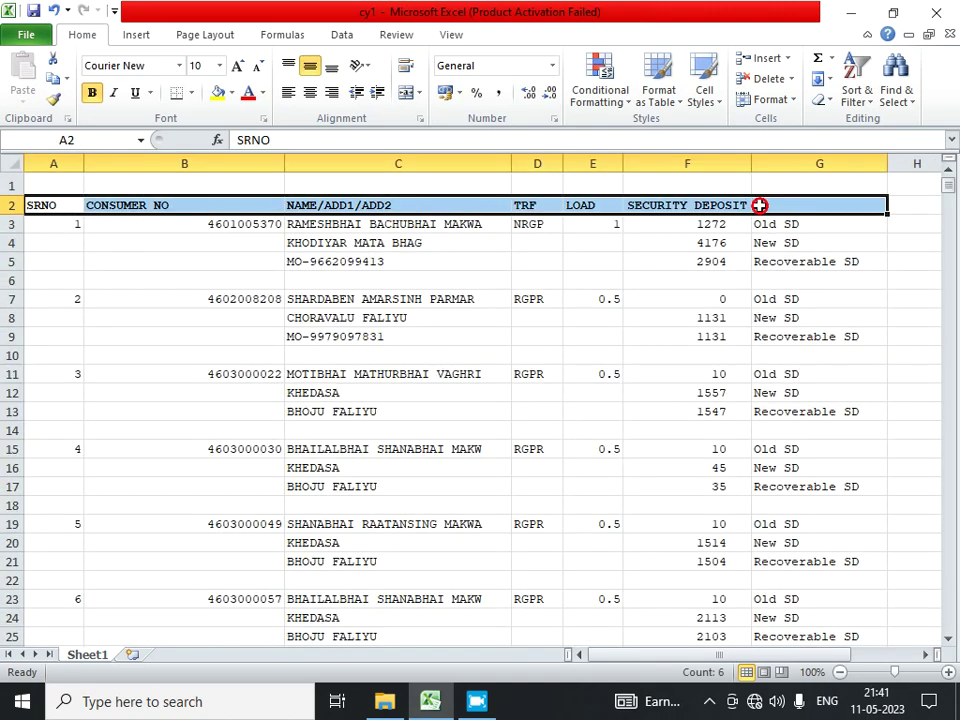
pyautogui.hotkey('ctrl', 'c')
pyautogui.click(127, 654)
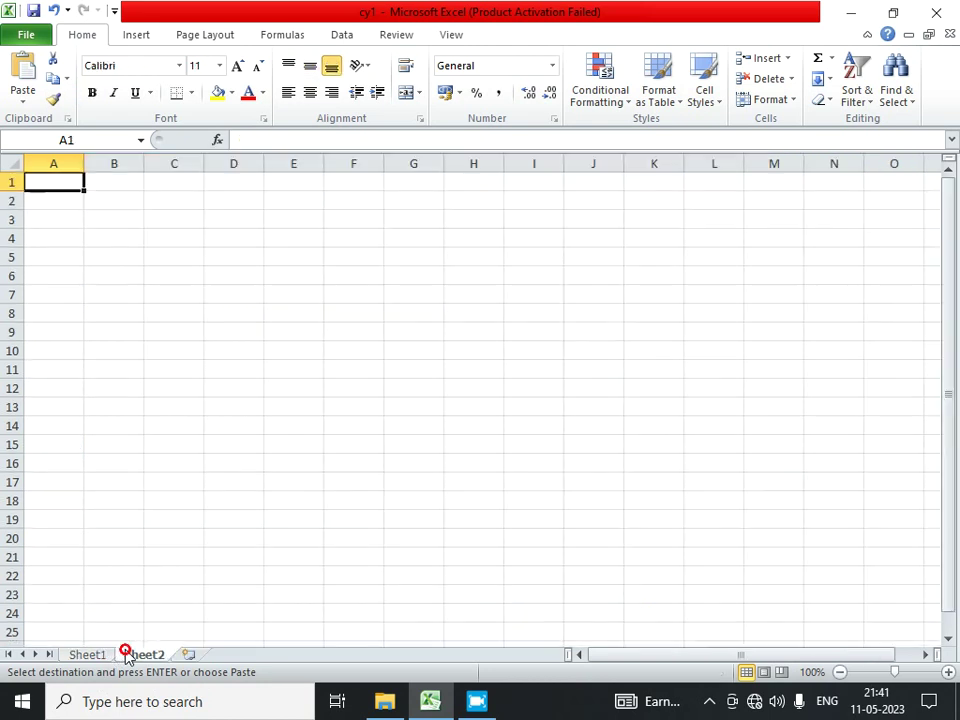
pyautogui.hotkey('ctrl', 'v')
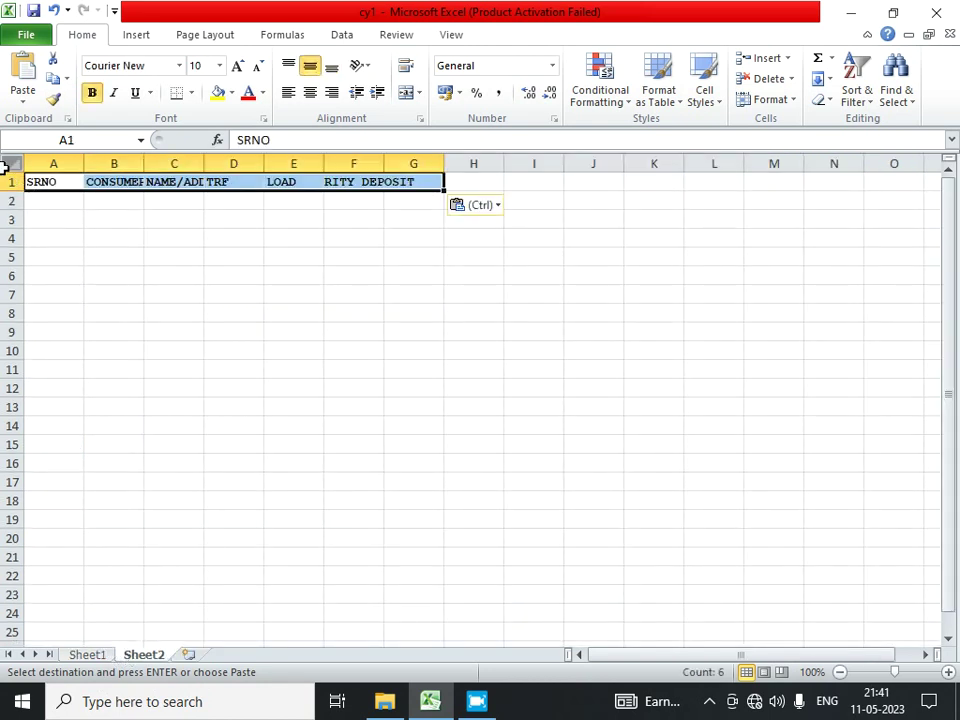
# AutoFit all Sheet2 columns, then return to Sheet1 and cancel the copy.
pyautogui.click(8, 164)
pyautogui.doubleClick(84, 165)
pyautogui.click(141, 184)
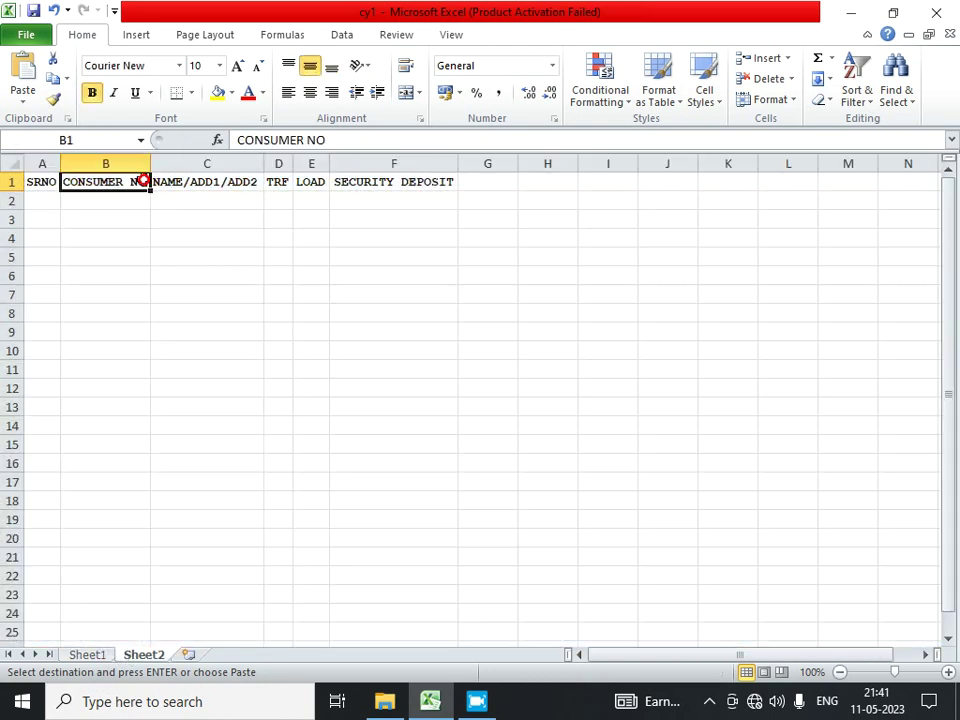
pyautogui.click(182, 184)
pyautogui.click(80, 654)
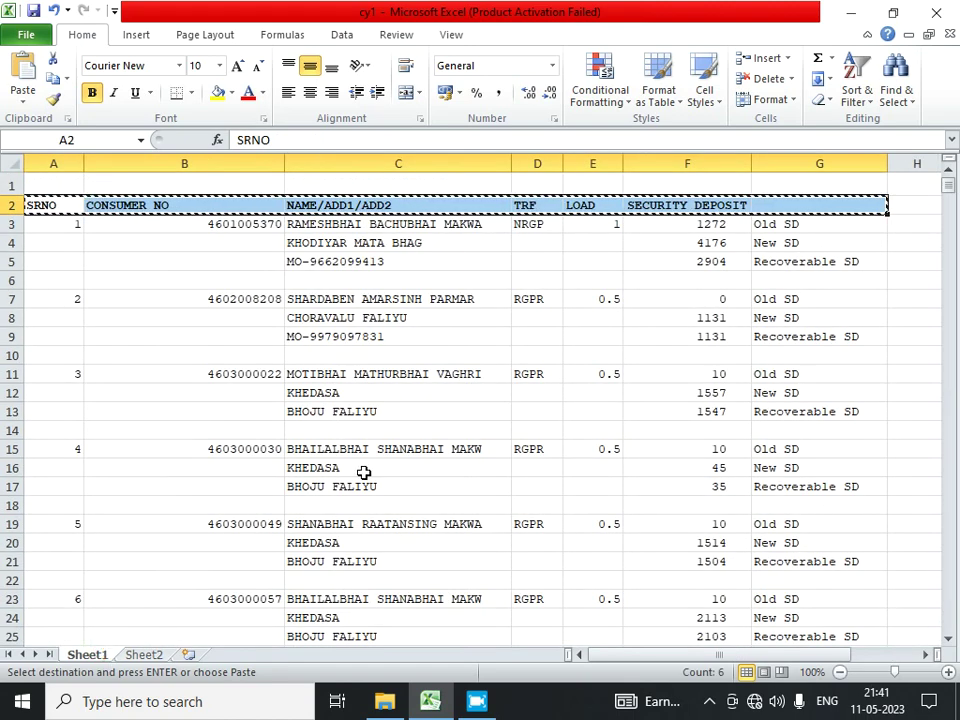
pyautogui.press('Escape')
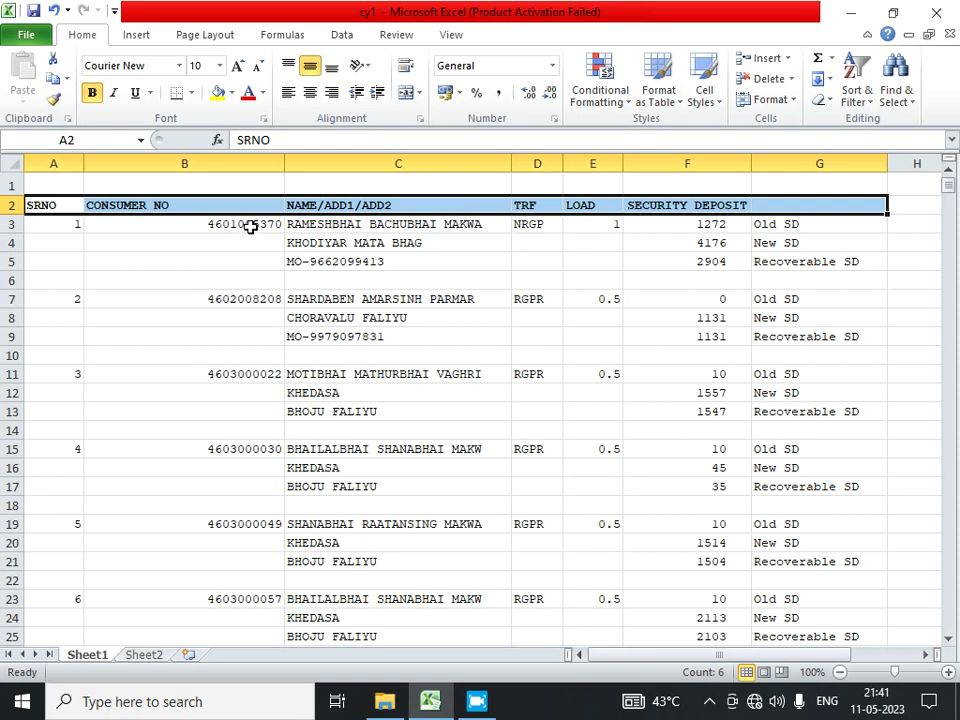
pyautogui.click(250, 225)
pyautogui.moveTo(253, 241); pyautogui.dragTo(253, 279)
pyautogui.click(251, 299)
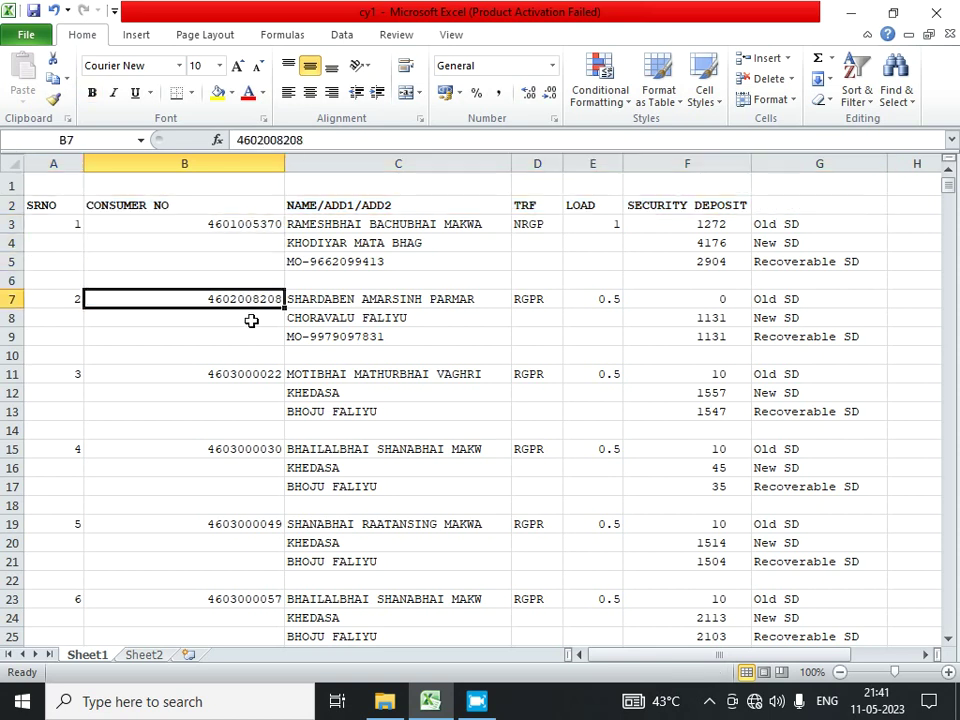
pyautogui.moveTo(251, 319); pyautogui.dragTo(246, 358)
pyautogui.scroll(-8, 245, 357)
pyautogui.scroll(-5, 245, 357)
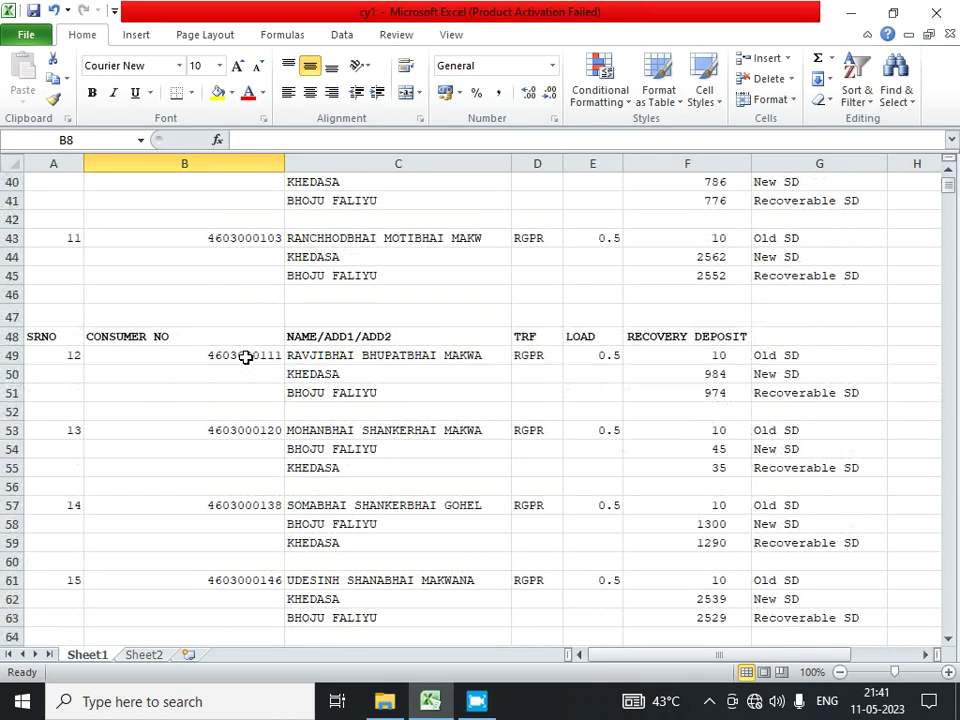
pyautogui.click(246, 241)
pyautogui.moveTo(249, 253); pyautogui.dragTo(249, 300)
pyautogui.moveTo(251, 326); pyautogui.dragTo(251, 326)
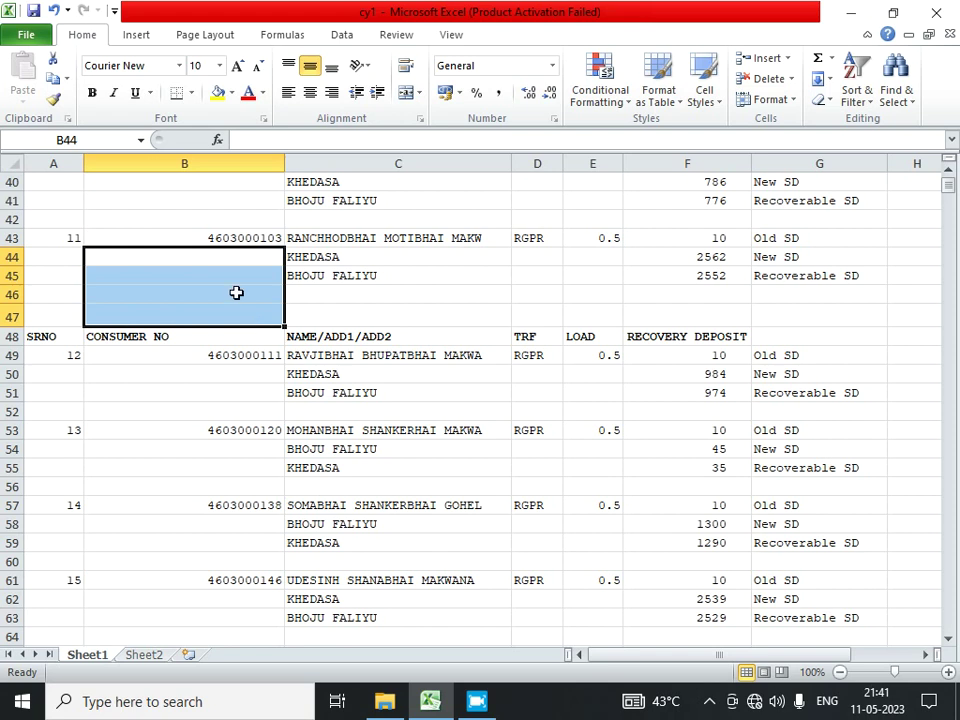
pyautogui.scroll(-8, 236, 292)
pyautogui.scroll(-6, 236, 292)
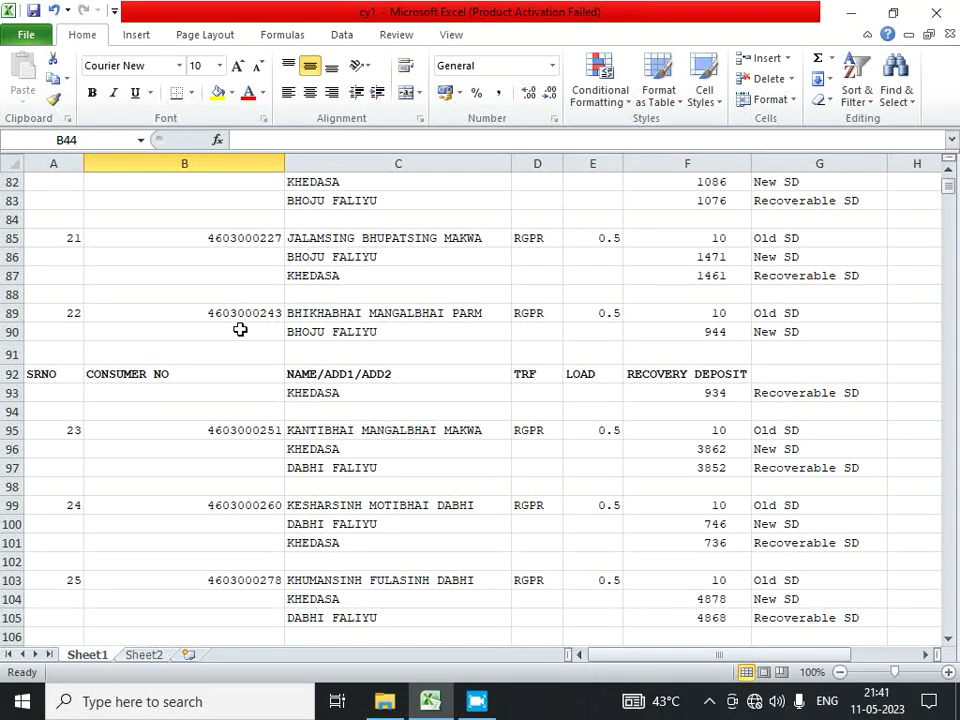
pyautogui.moveTo(240, 329); pyautogui.dragTo(240, 351)
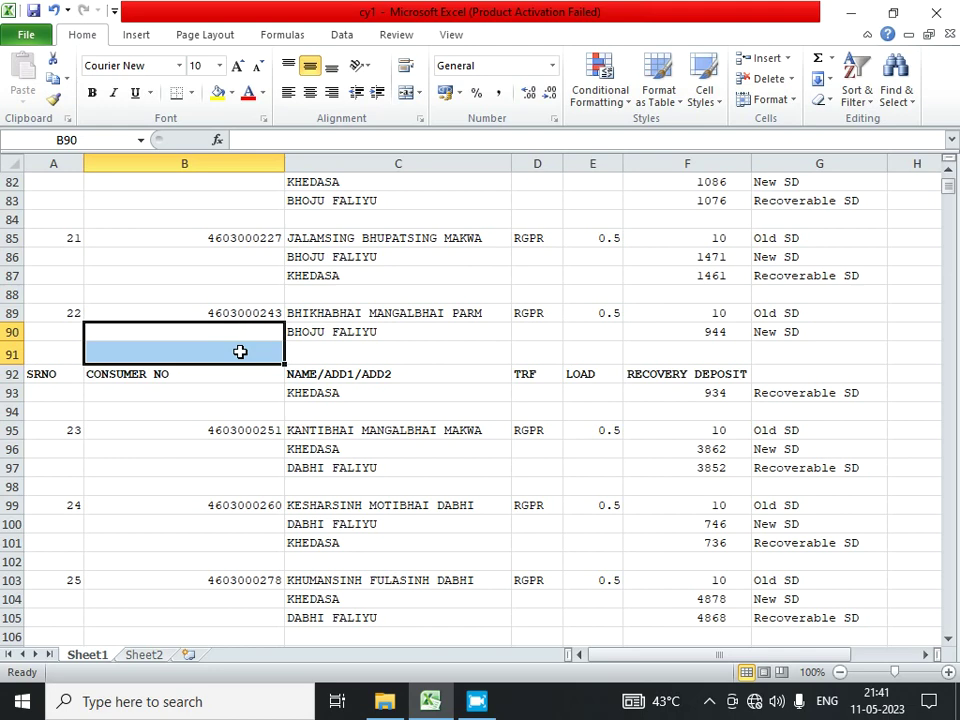
pyautogui.moveTo(242, 257); pyautogui.dragTo(248, 345)
pyautogui.click(247, 330)
pyautogui.scroll(10, 249, 315)
pyautogui.scroll(14, 248, 314)
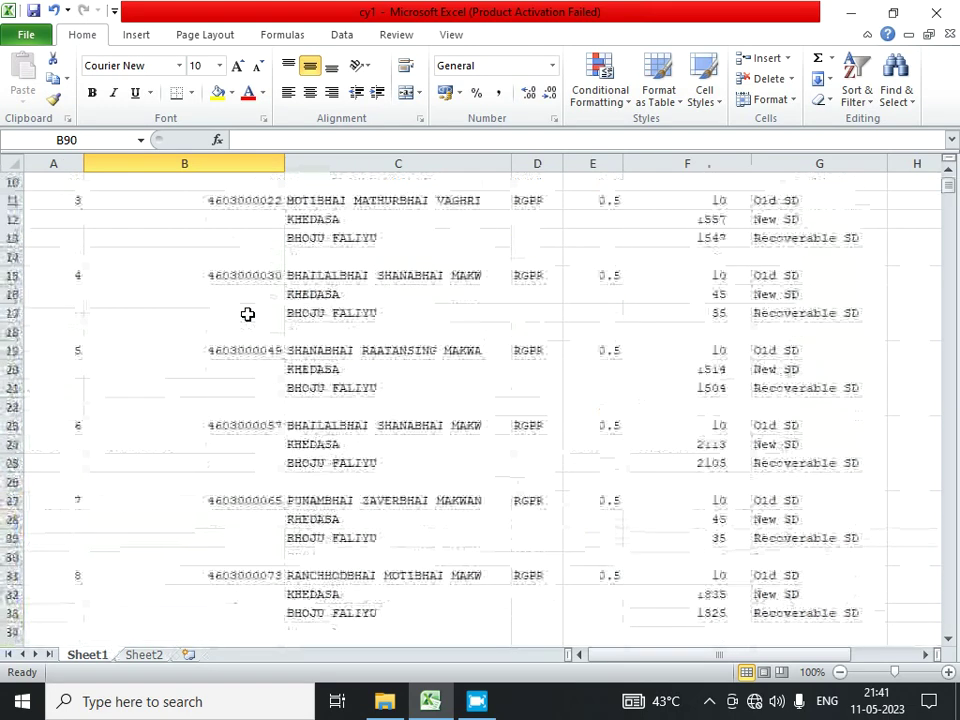
pyautogui.scroll(3, 247, 314)
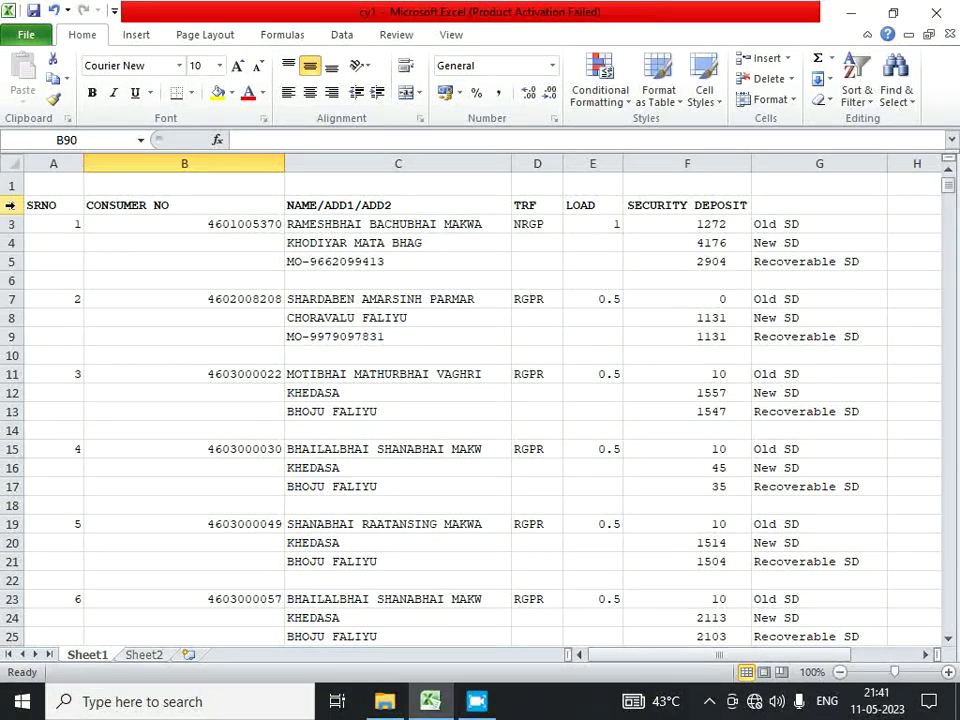
pyautogui.click(10, 205)
pyautogui.click(39, 204)
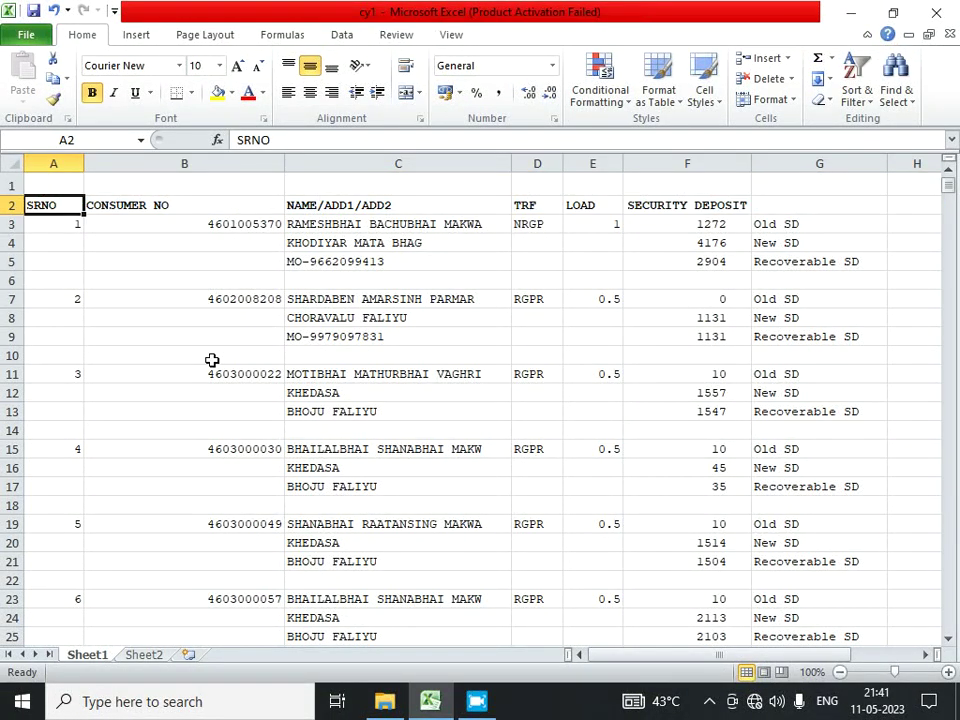
# Find all 1254 cells containing SRNO and delete their entire rows.
pyautogui.hotkey('ctrl', 'c')
pyautogui.hotkey('ctrl', 'f')
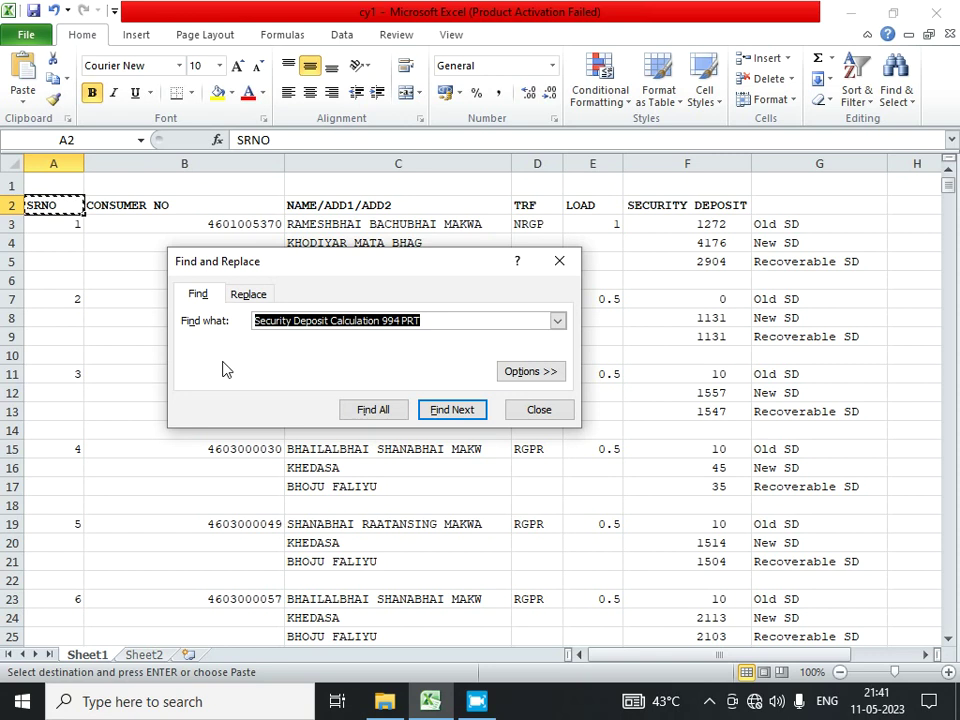
pyautogui.hotkey('ctrl', 'v')
pyautogui.click(375, 412)
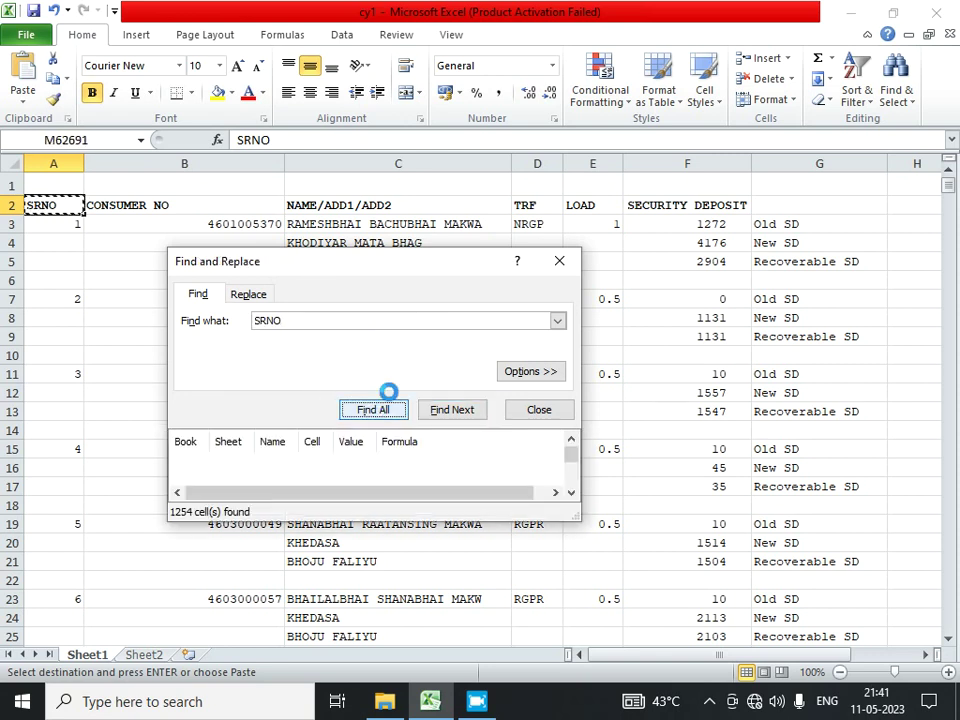
pyautogui.hotkey('ctrl', 'a')
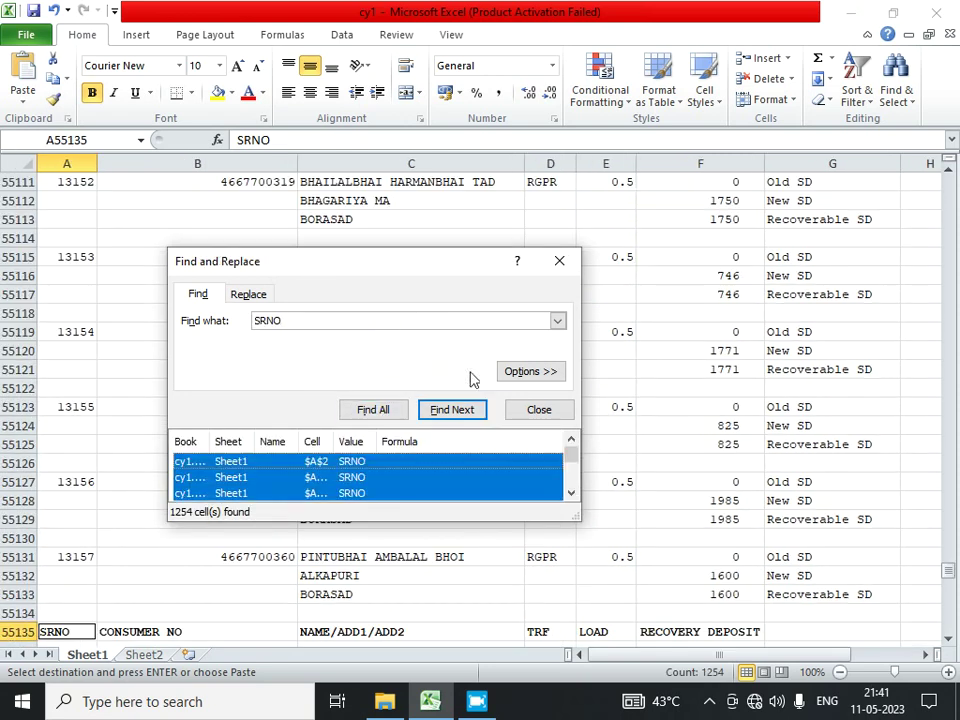
pyautogui.click(521, 409)
pyautogui.hotkey('ctrl', '-')
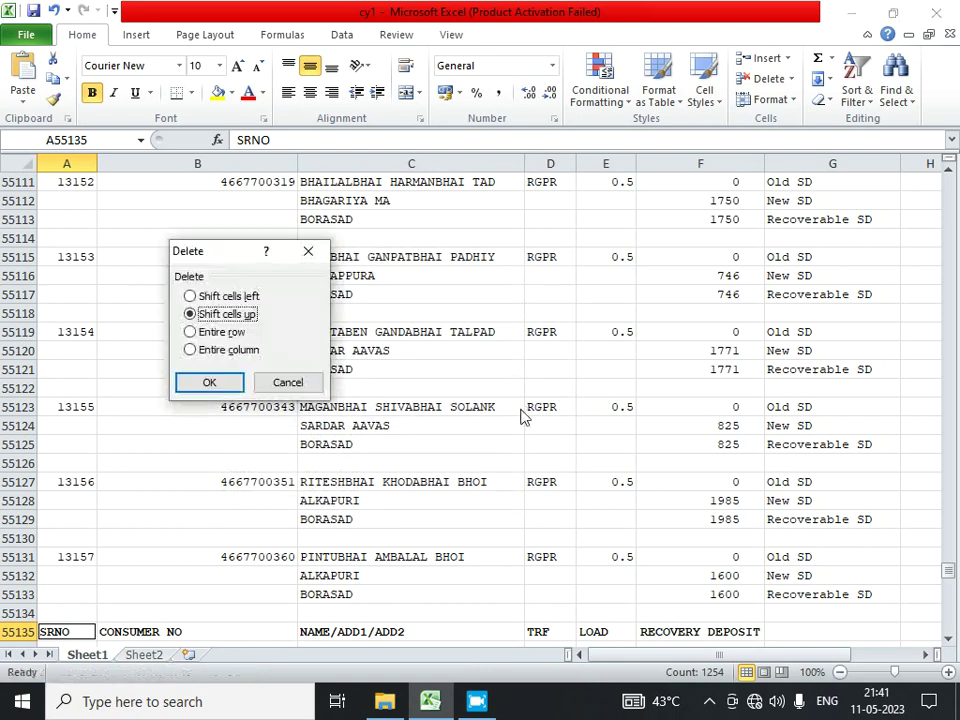
pyautogui.click(194, 332)
pyautogui.click(220, 382)
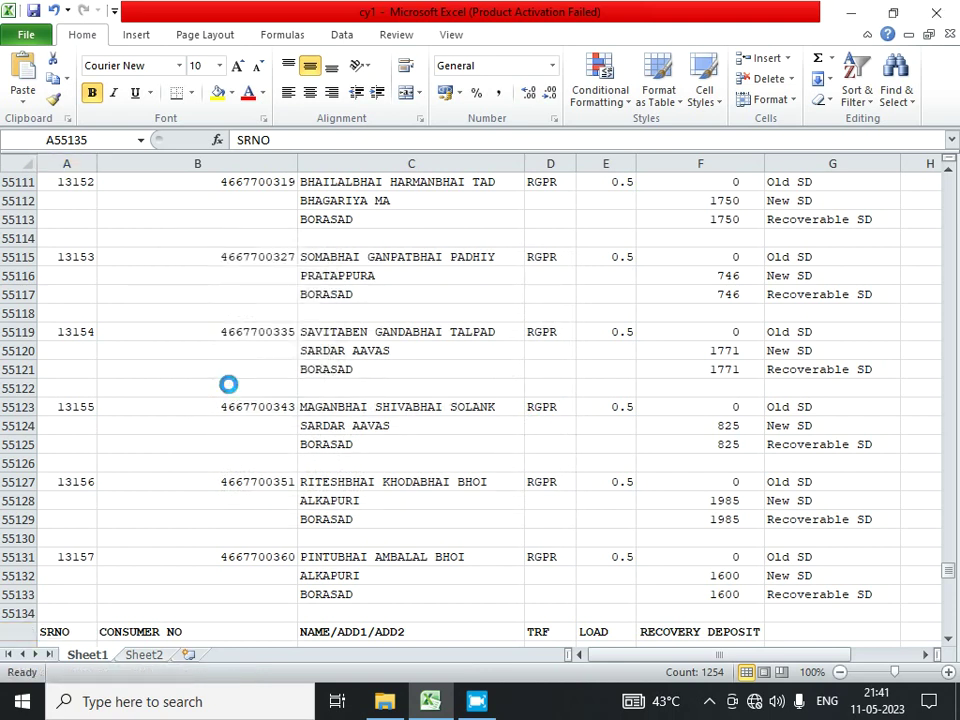
pyautogui.hotkey('ctrl', 'Home')
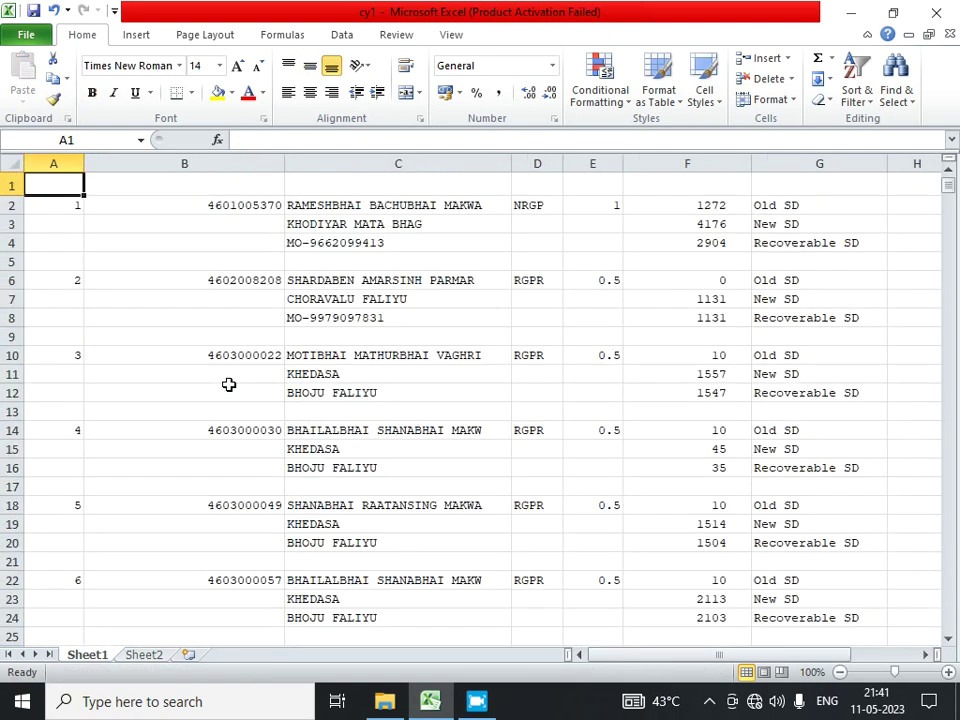
pyautogui.scroll(-10, 78, 238)
pyautogui.scroll(-5, 78, 239)
pyautogui.scroll(-5, 78, 239)
pyautogui.scroll(-5, 264, 261)
pyautogui.scroll(13, 274, 261)
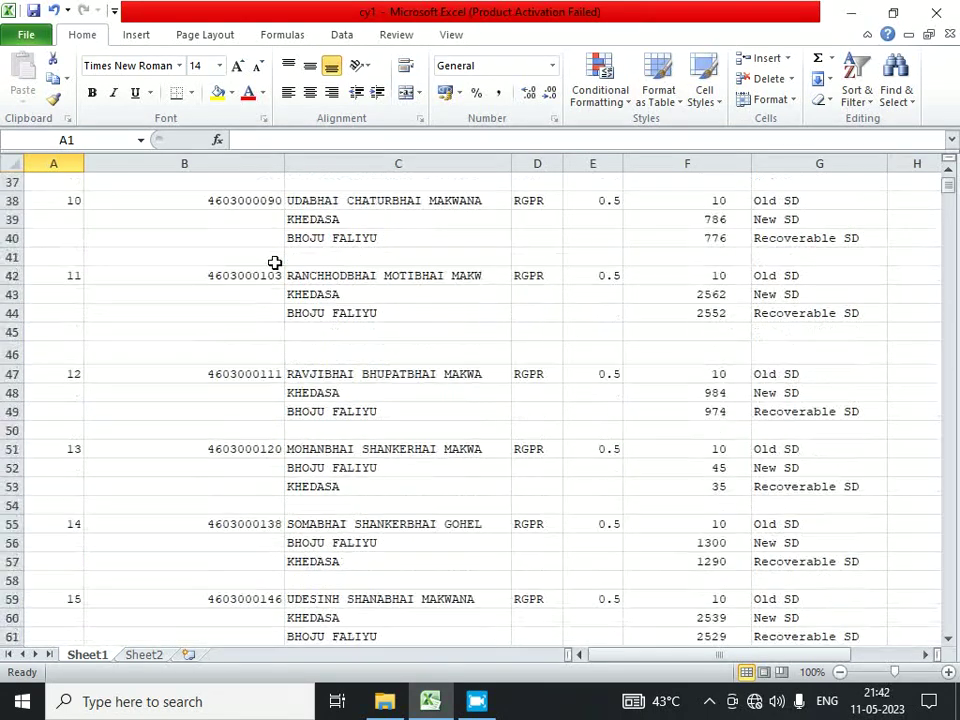
pyautogui.scroll(13, 274, 262)
pyautogui.click(12, 262)
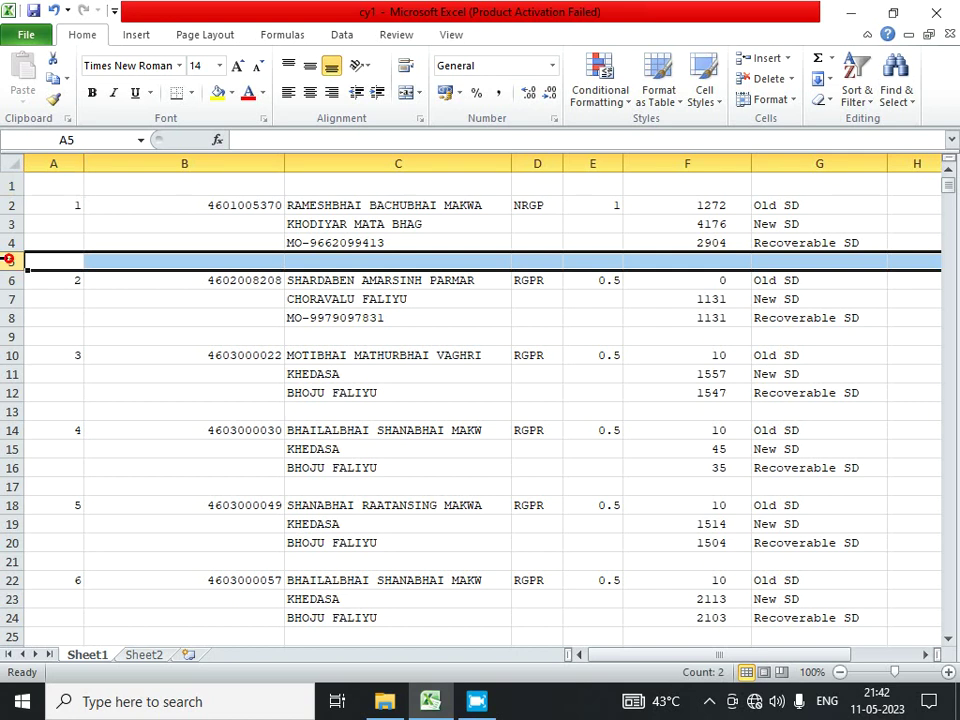
pyautogui.click(10, 336)
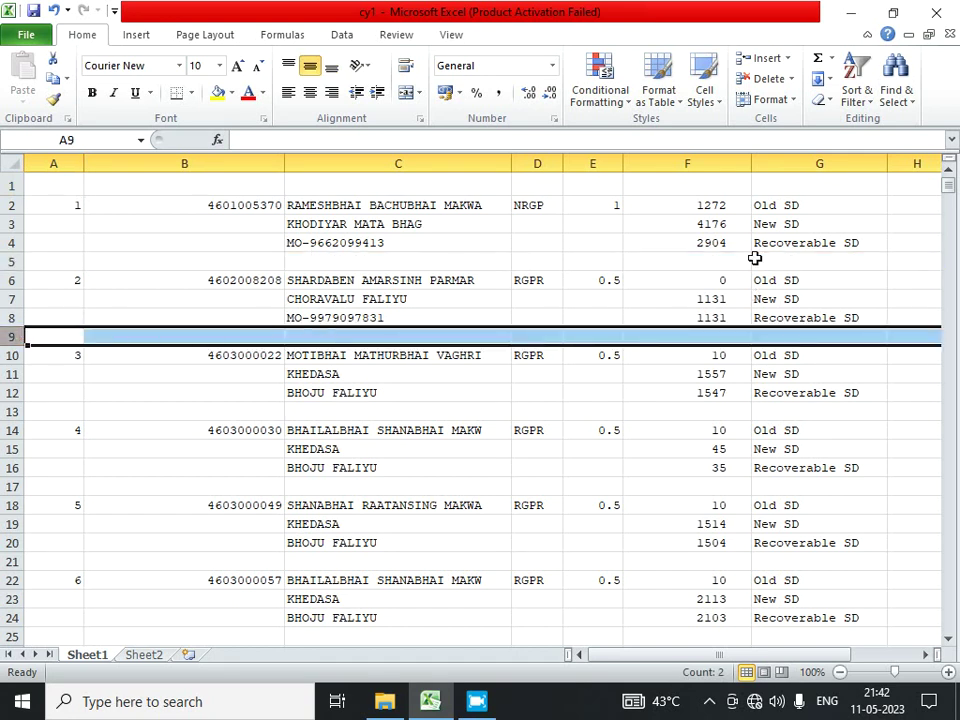
pyautogui.click(727, 208)
pyautogui.click(799, 208)
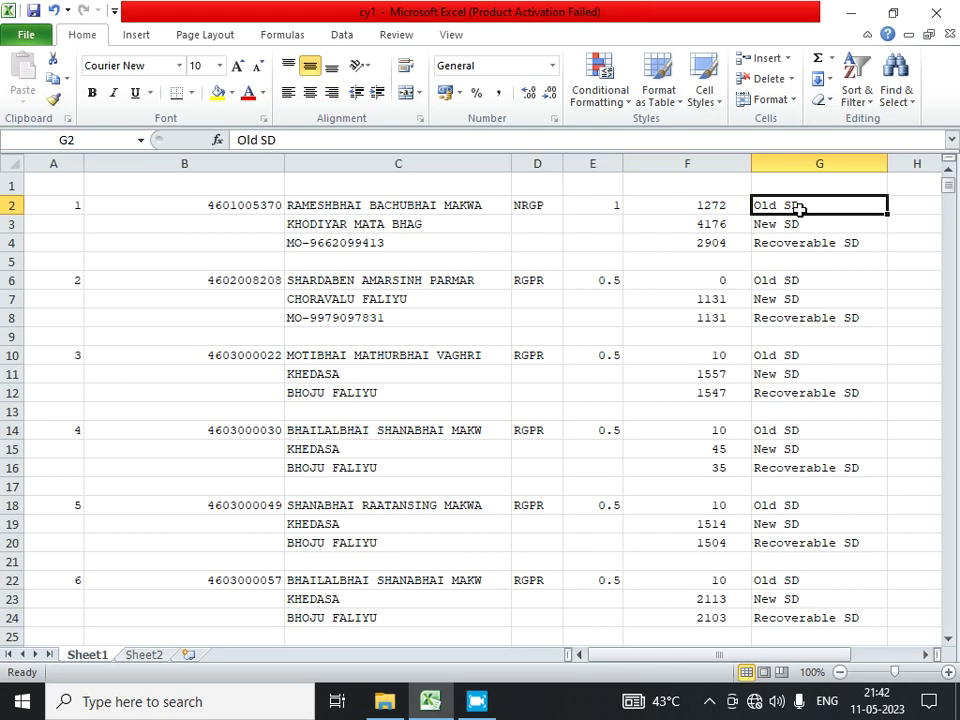
pyautogui.press('Right')
pyautogui.press('Right')
pyautogui.click(591, 204)
pyautogui.click(643, 204)
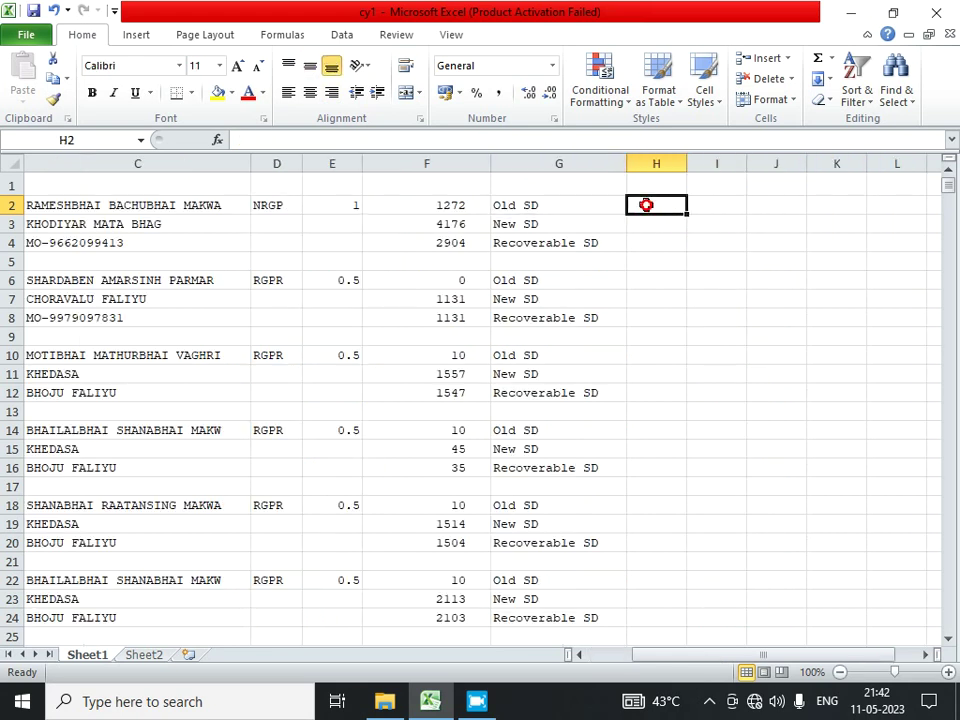
pyautogui.click(572, 210)
pyautogui.click(559, 226)
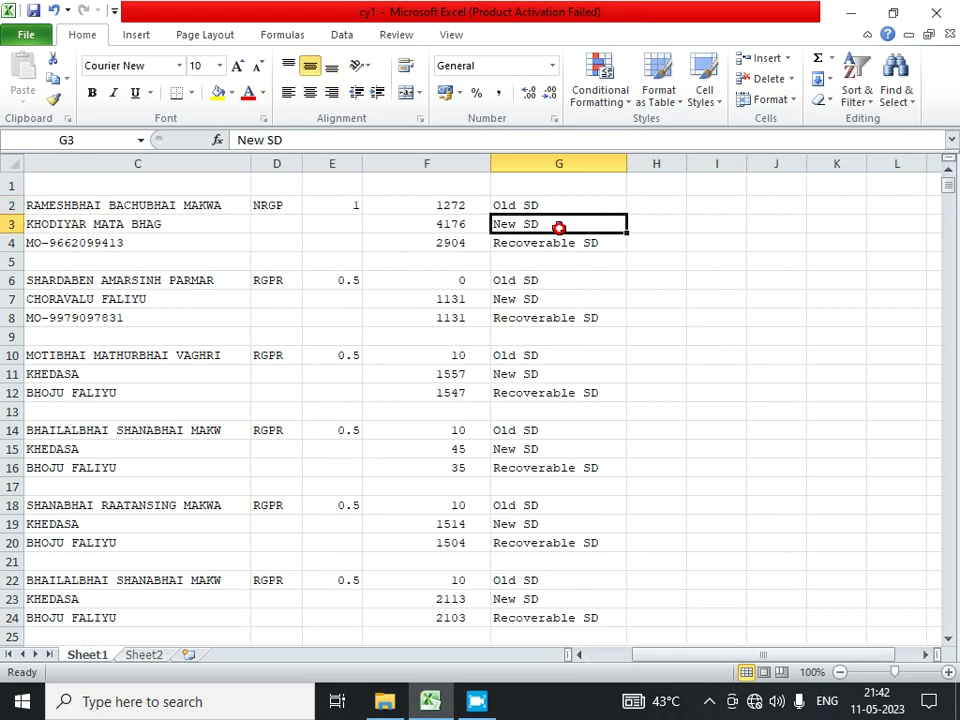
pyautogui.click(566, 240)
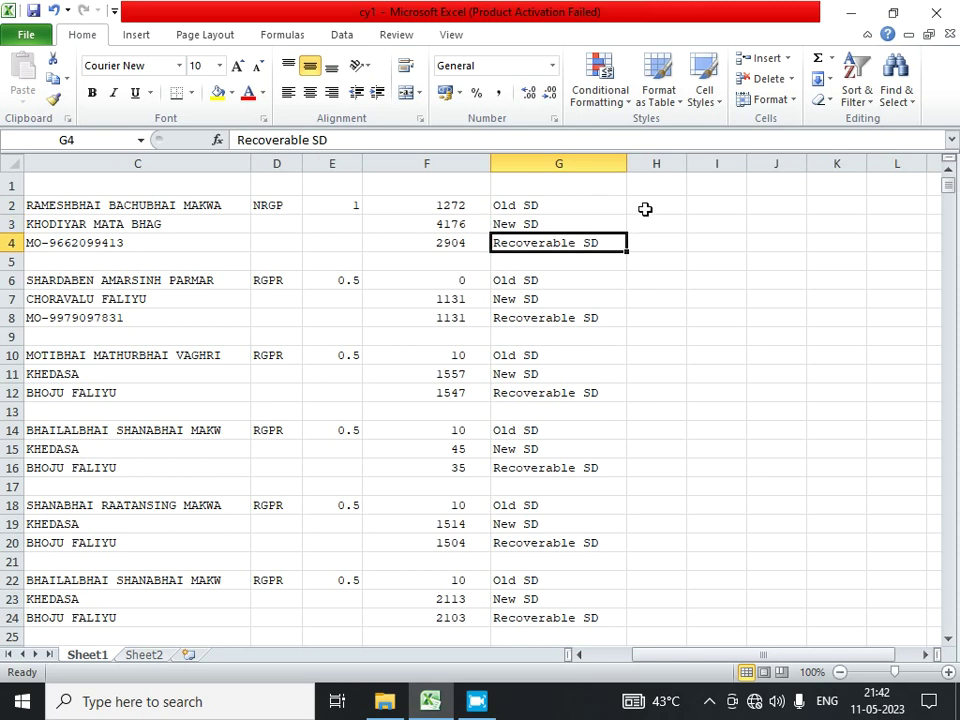
pyautogui.moveTo(637, 211); pyautogui.dragTo(638, 245)
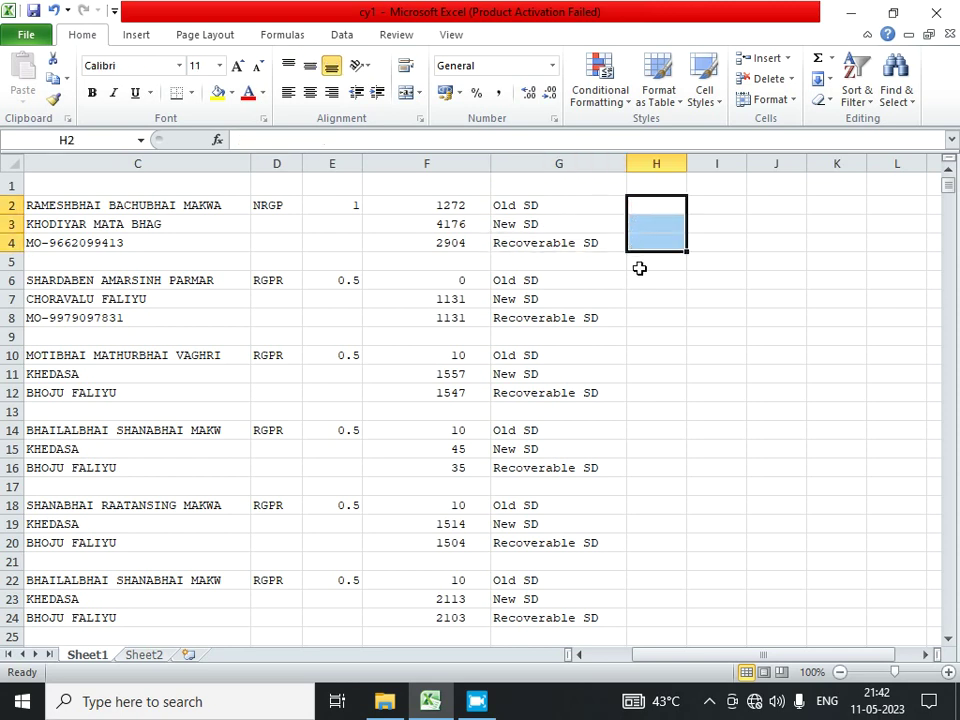
pyautogui.click(636, 259)
pyautogui.click(580, 207)
# Enter =IF(LEN(G2)>3,"save","delete") in H2 so it reads save.
pyautogui.click(656, 206)
pyautogui.write('=')
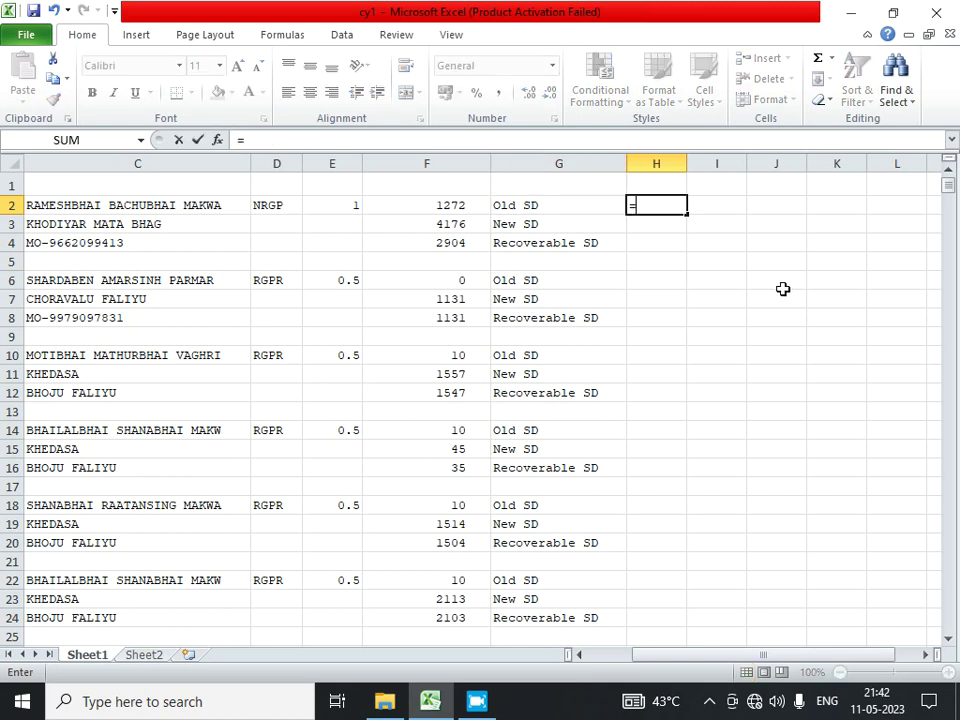
pyautogui.write('IF(')
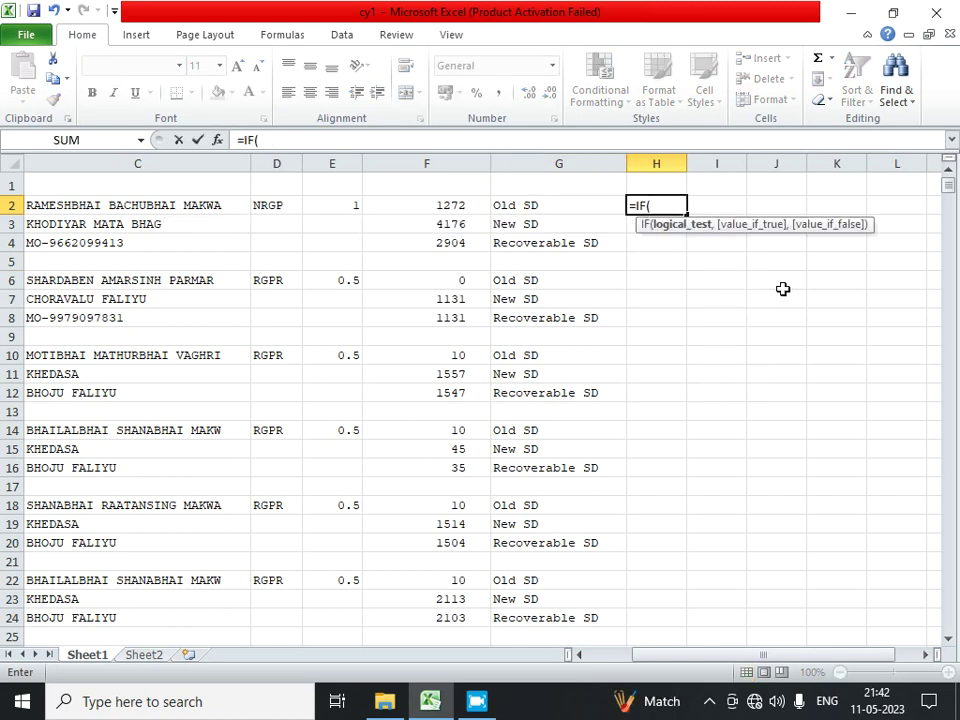
pyautogui.write('len(')
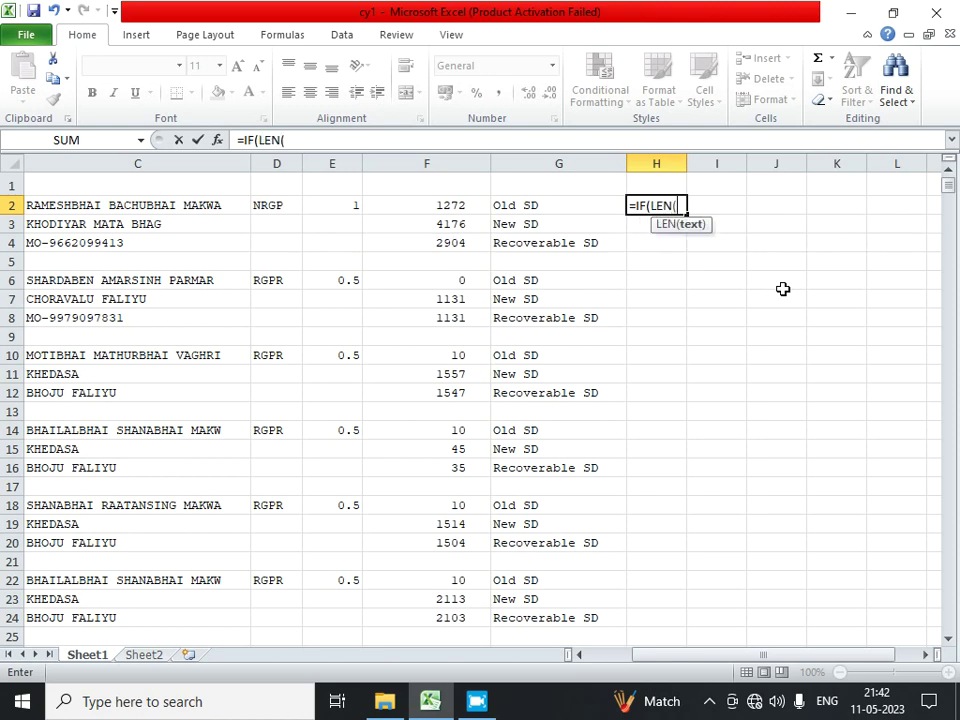
pyautogui.click(566, 205)
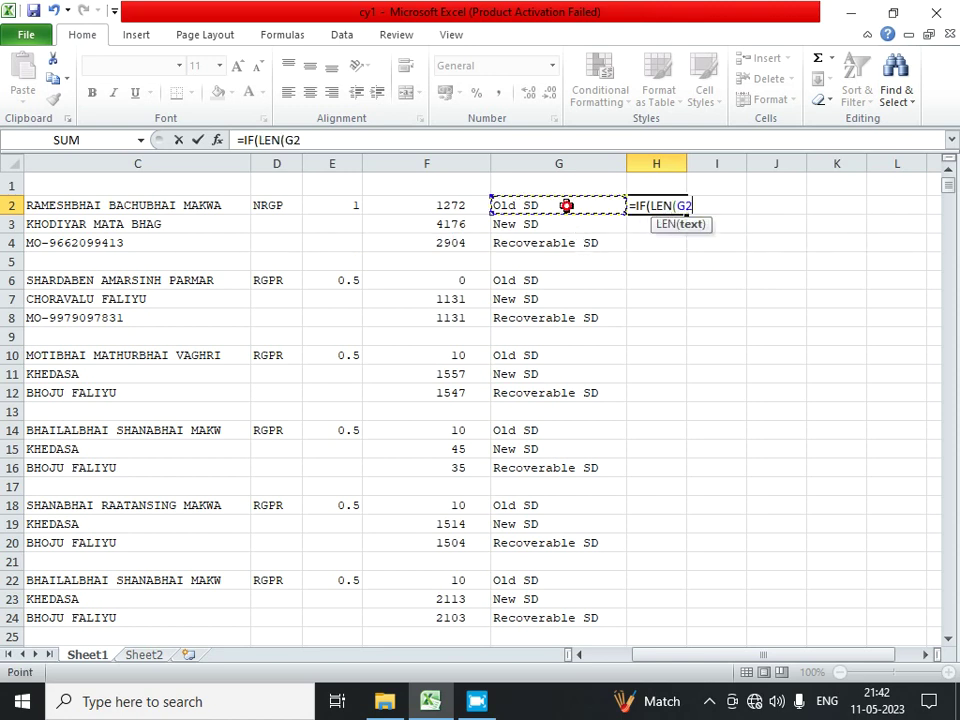
pyautogui.write(')>3')
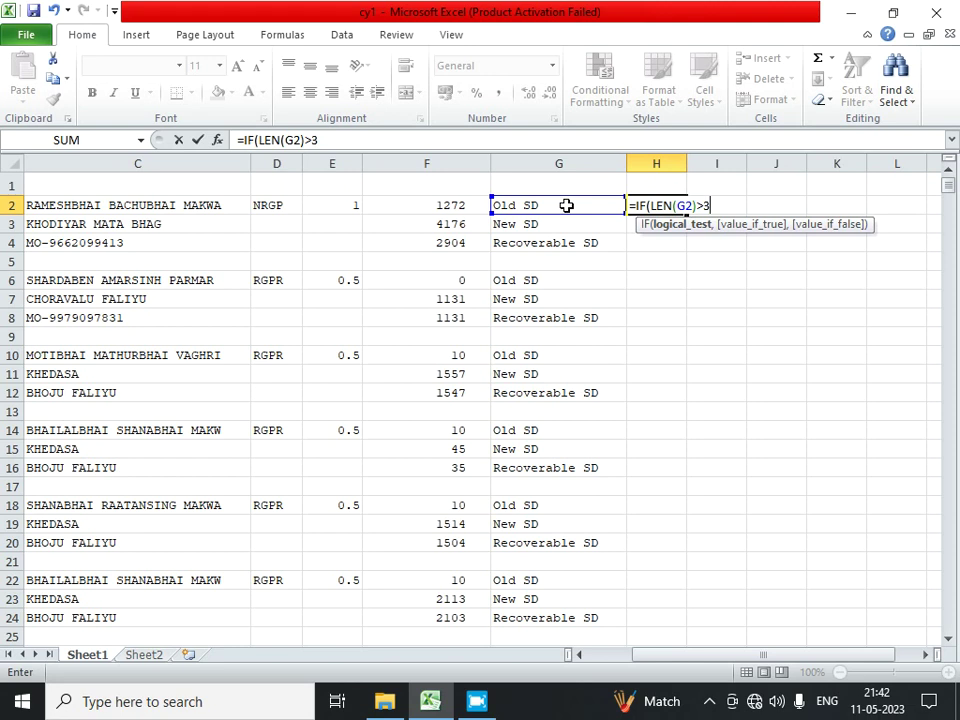
pyautogui.write(',"save')
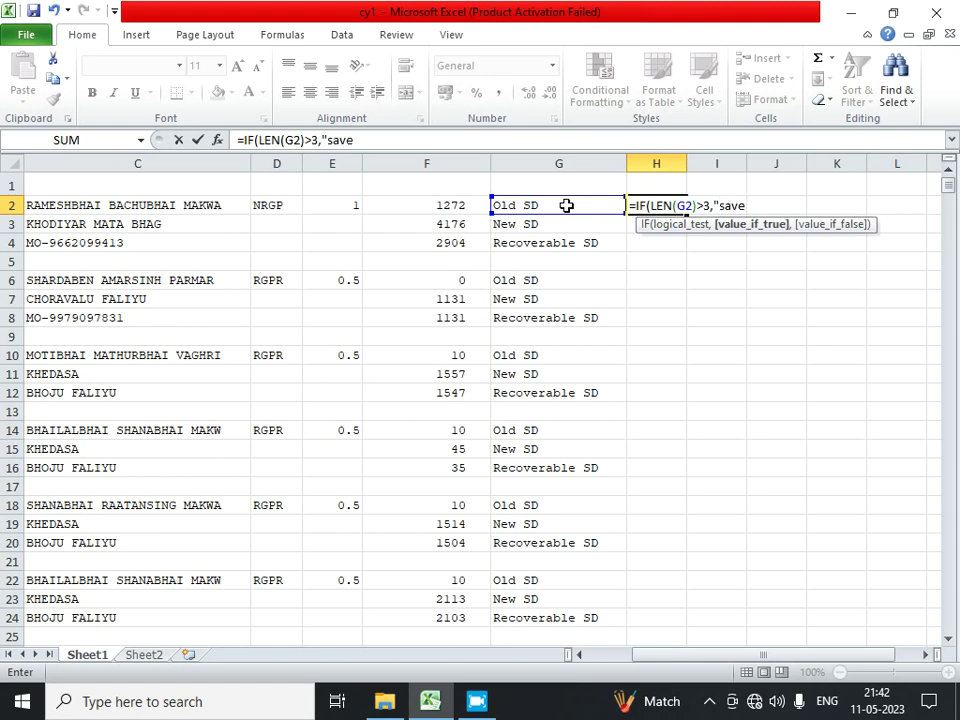
pyautogui.write('",')
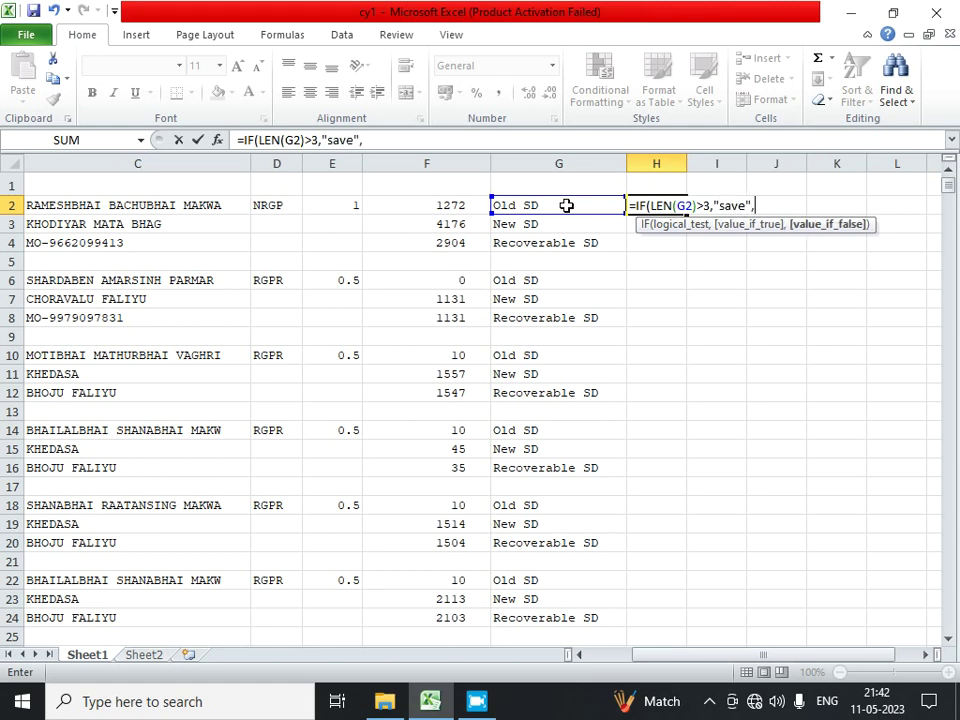
pyautogui.write('delete"')
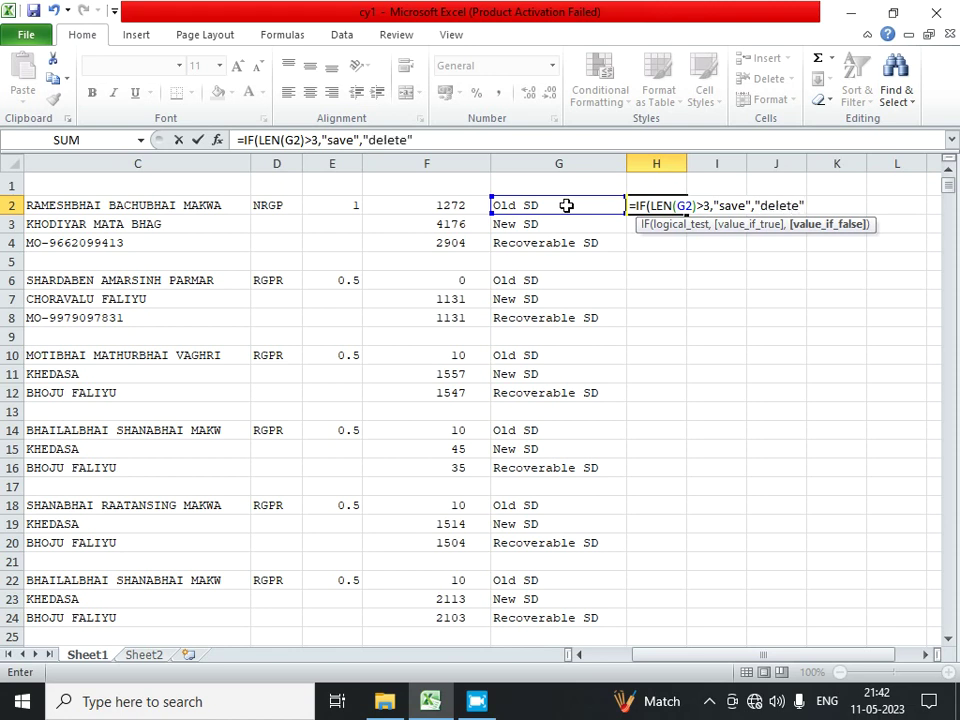
pyautogui.press('Return')
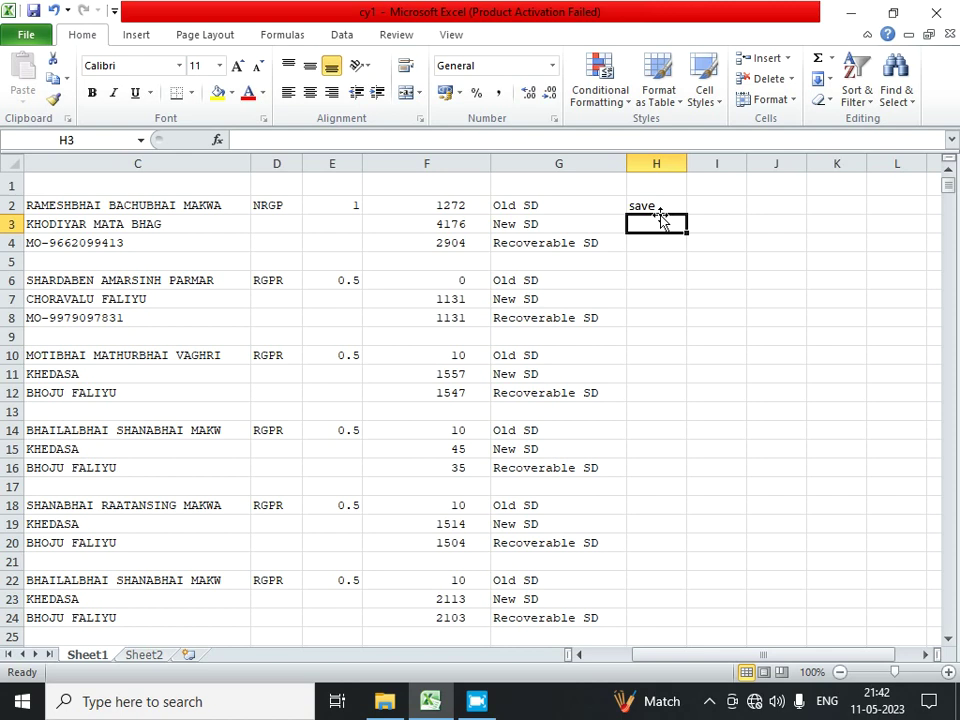
# Fill H2's formula down to row 25 and confirm blank separator rows read delete.
pyautogui.click(664, 207)
pyautogui.doubleClick(686, 213)
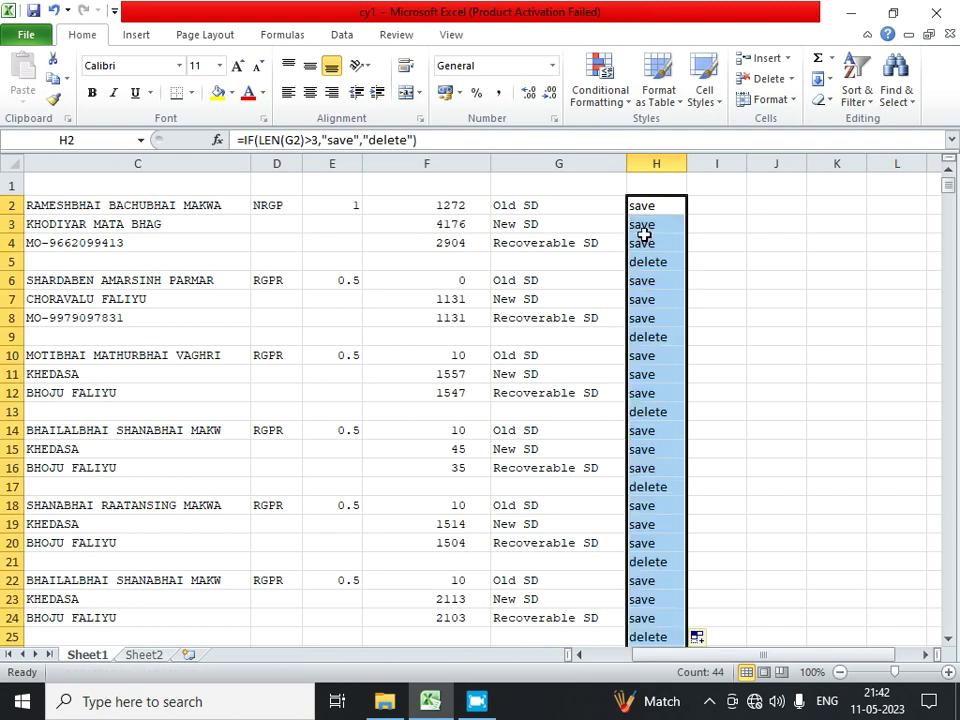
pyautogui.click(643, 206)
pyautogui.moveTo(643, 206)
pyautogui.mouseDown()
pyautogui.moveTo(643, 242)
pyautogui.moveTo(617, 261)
pyautogui.mouseUp()
pyautogui.click(557, 260)
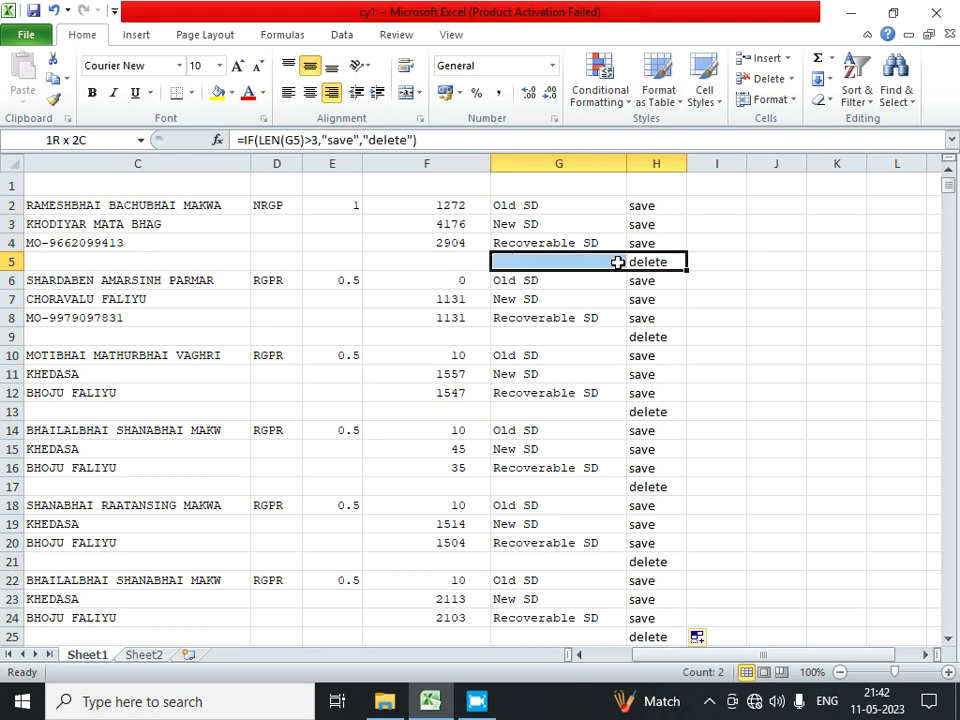
pyautogui.moveTo(648, 338); pyautogui.dragTo(604, 337)
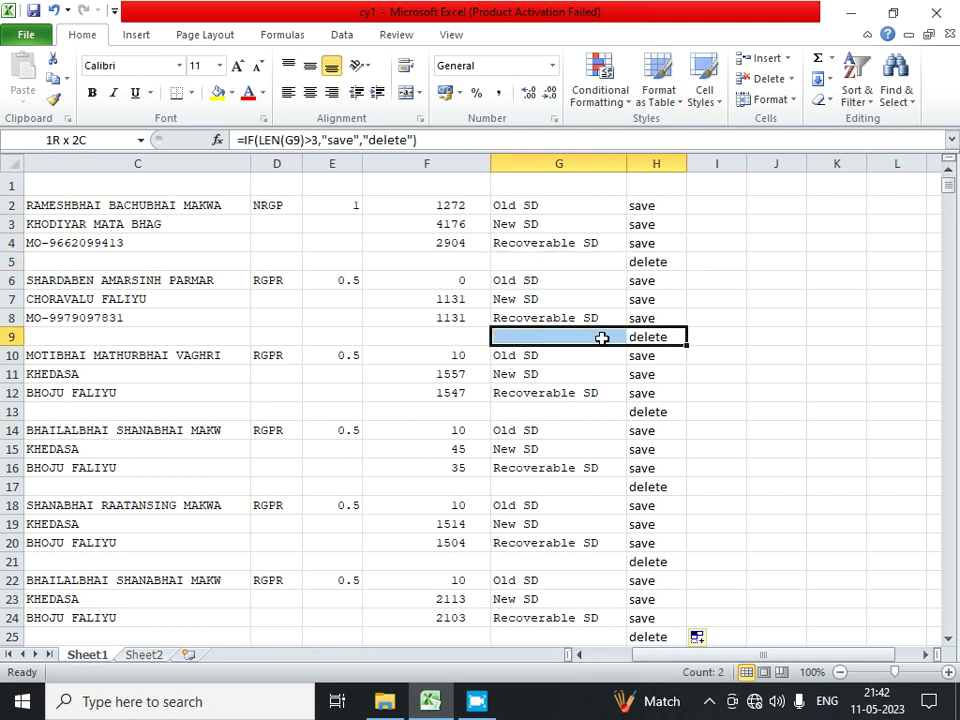
pyautogui.moveTo(649, 411); pyautogui.dragTo(594, 410)
pyautogui.scroll(-5, 600, 440)
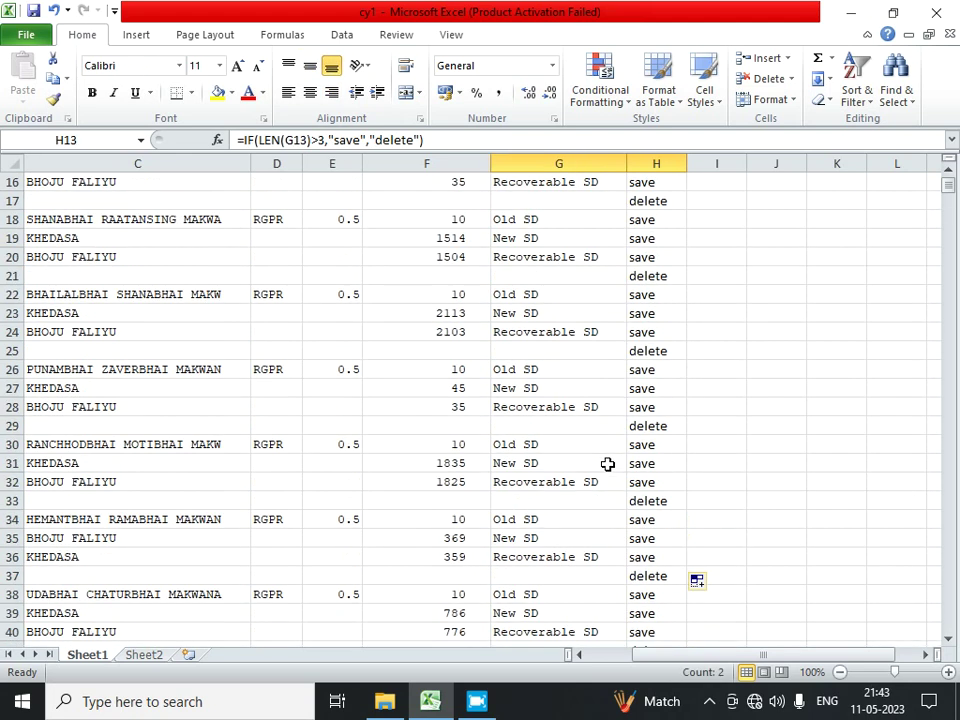
pyautogui.scroll(-7, 641, 430)
# Copy the formula from H45 and paste it down column H to row 53900.
pyautogui.click(677, 333)
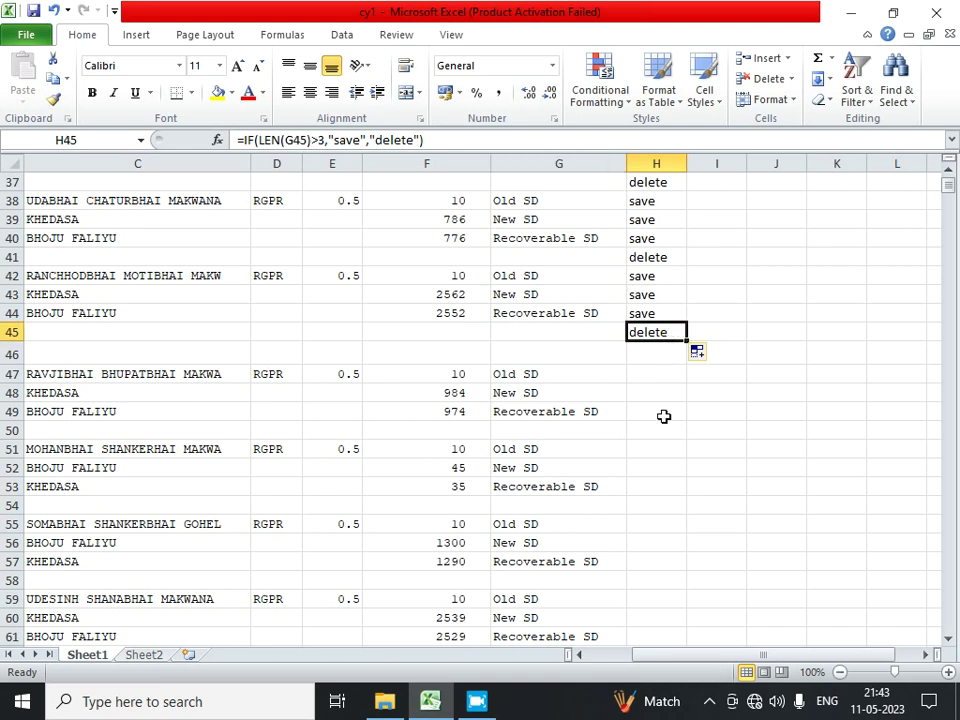
pyautogui.hotkey('ctrl', 'c')
pyautogui.scroll(-5, 700, 370)
pyautogui.scroll(3, 700, 350)
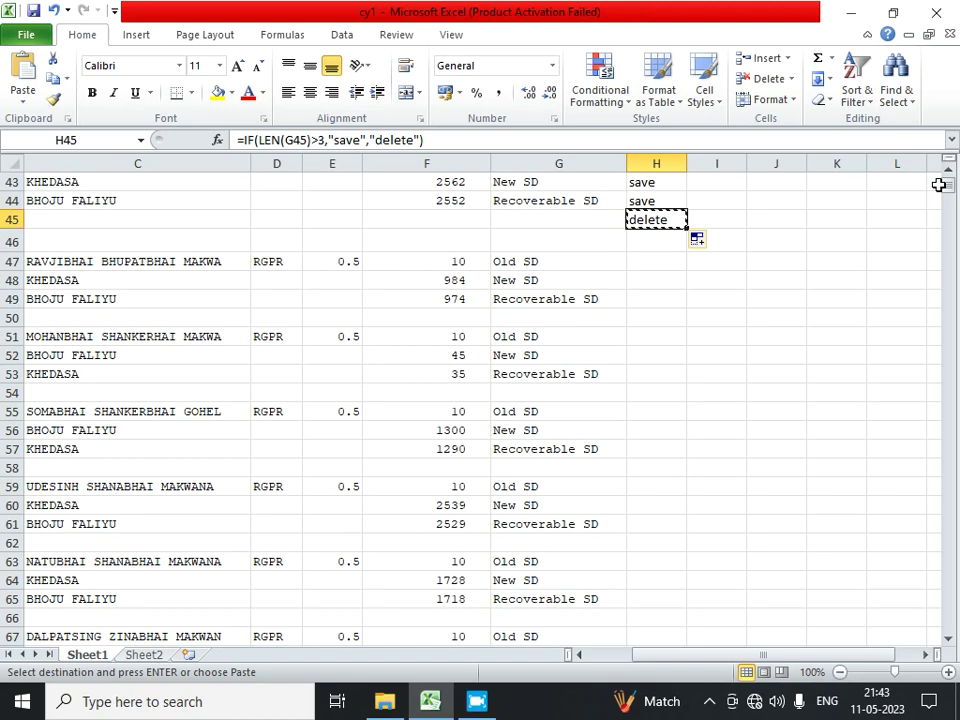
pyautogui.moveTo(949, 189)
pyautogui.mouseDown()
pyautogui.moveTo(930, 628)
pyautogui.moveTo(932, 570)
pyautogui.mouseUp()
pyautogui.scroll(-12, 634, 461)
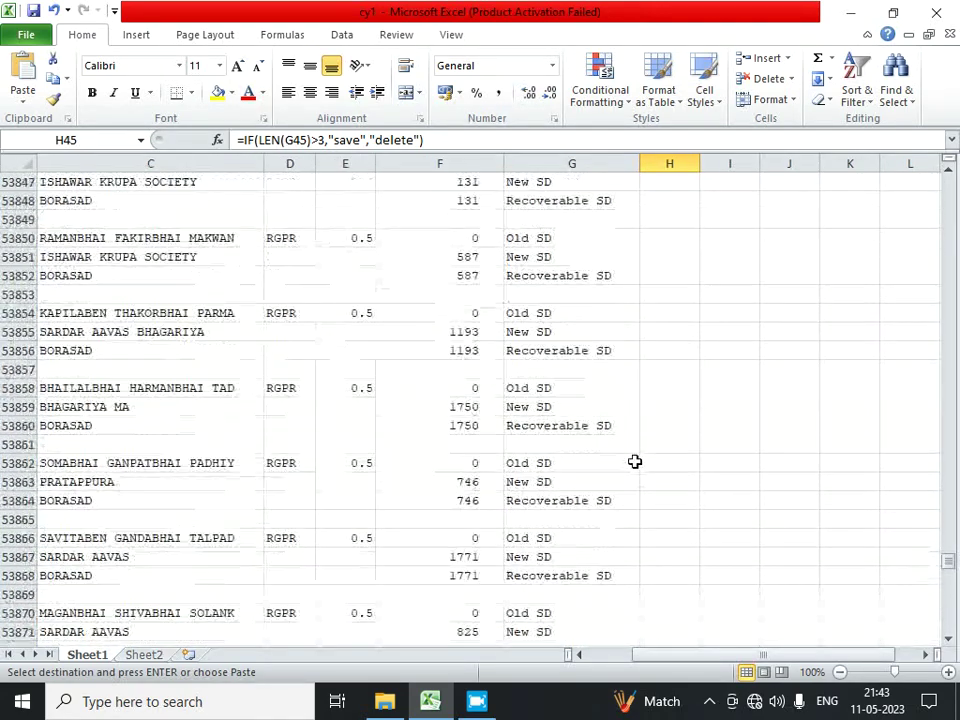
pyautogui.scroll(-13, 636, 455)
pyautogui.scroll(-4, 642, 440)
pyautogui.scroll(3, 660, 420)
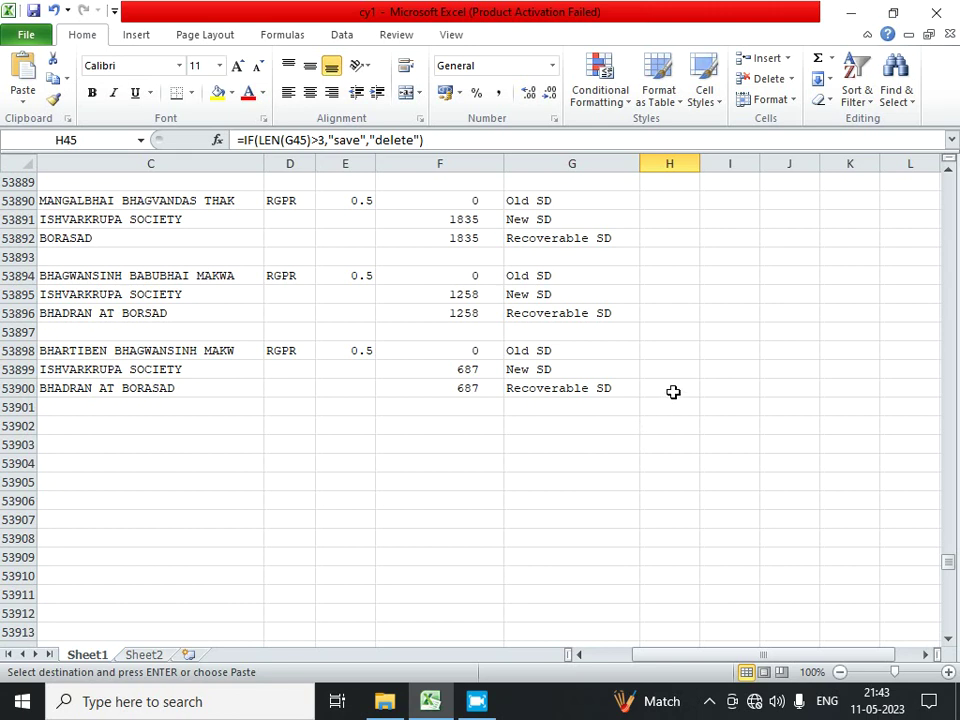
pyautogui.keyDown('shift'); pyautogui.click(674, 393); pyautogui.keyUp('shift')
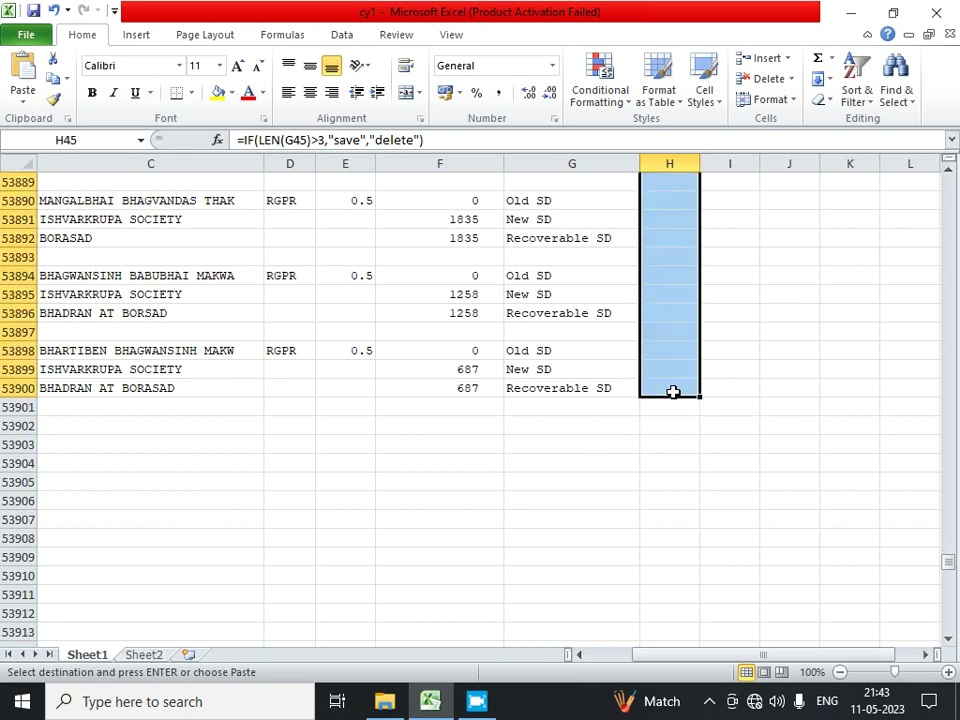
pyautogui.hotkey('ctrl', 'v')
# Verify the pasted save/delete results near the bottom of the sheet.
pyautogui.click(654, 388)
pyautogui.hotkey('ctrl', 'Down')
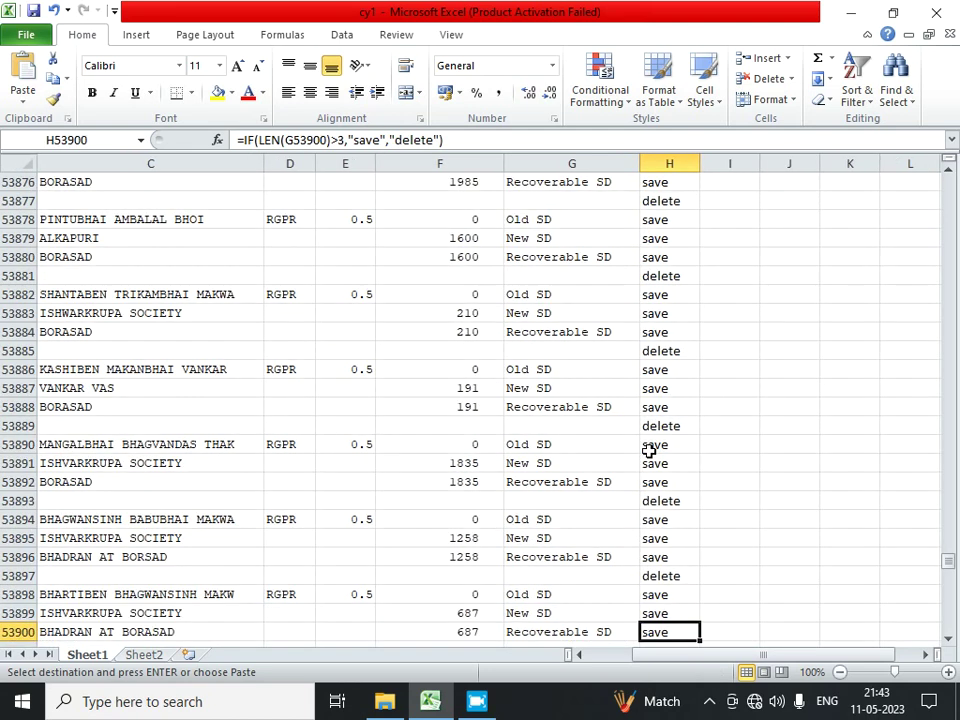
pyautogui.click(626, 430)
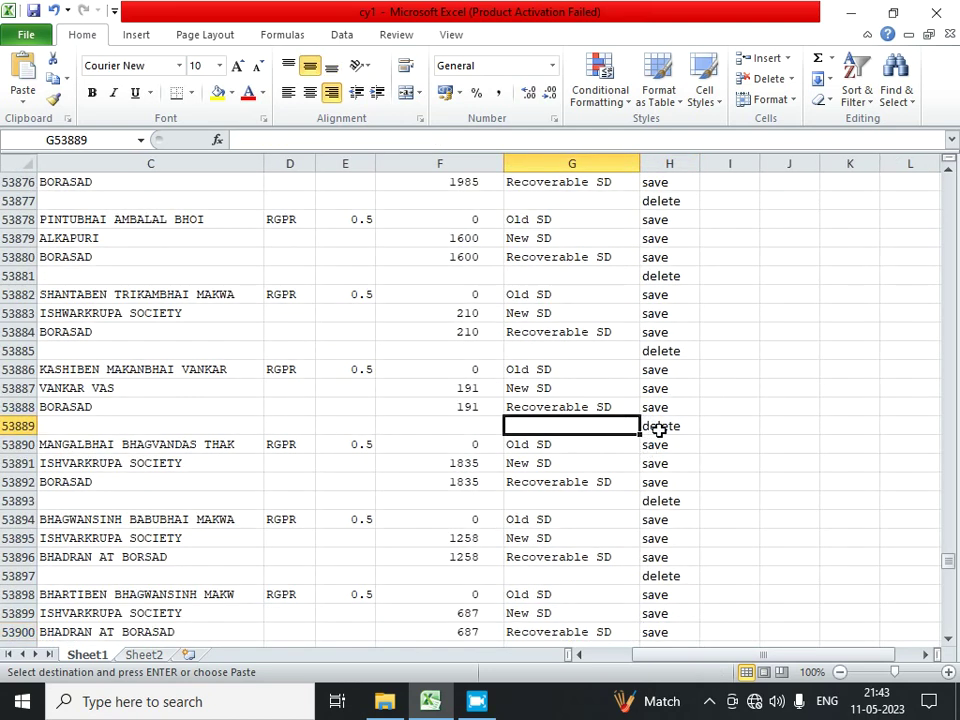
pyautogui.click(656, 427)
pyautogui.click(580, 373)
pyautogui.click(677, 374)
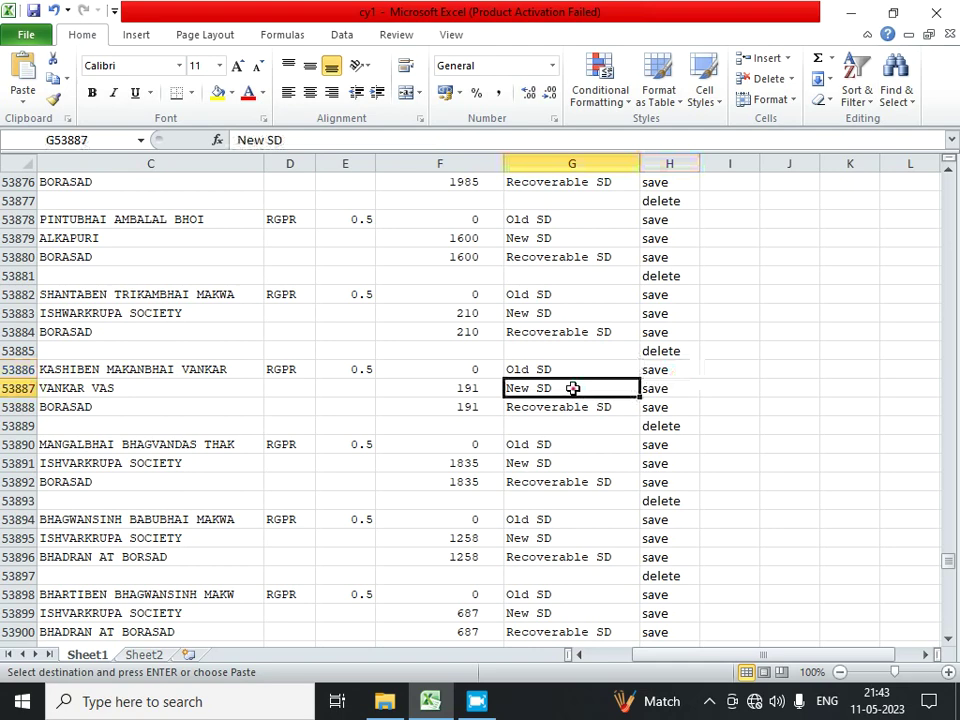
pyautogui.click(572, 388)
pyautogui.scroll(-5, 611, 440)
pyautogui.click(621, 295)
pyautogui.click(664, 296)
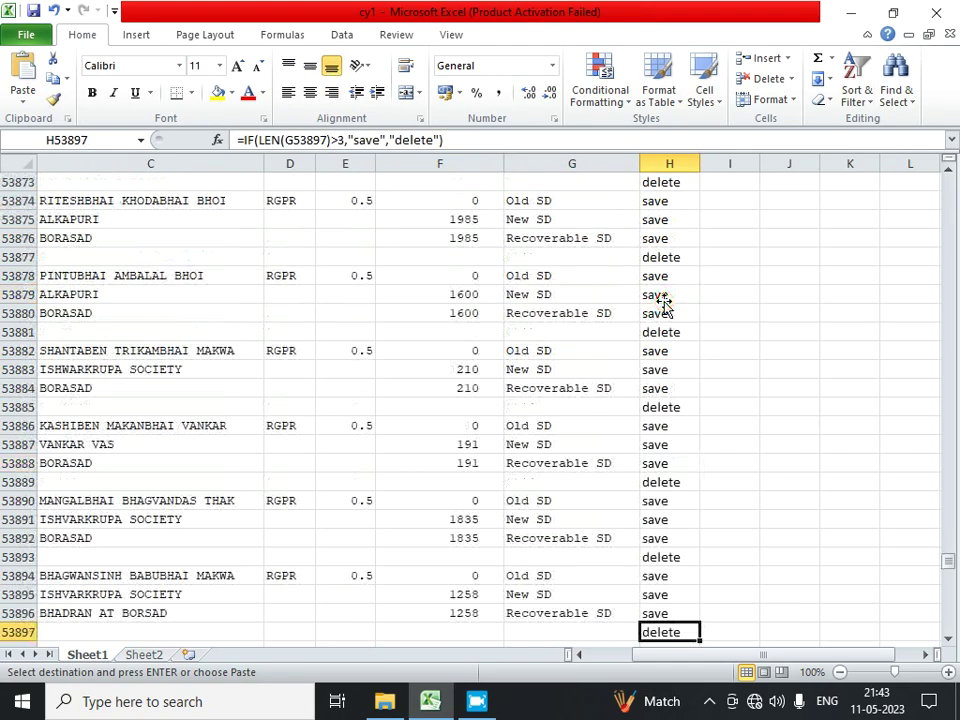
# Return to the top and verify the save/delete results around rows 45–48.
pyautogui.hotkey('ctrl', 'Home')
pyautogui.scroll(-8, 740, 315)
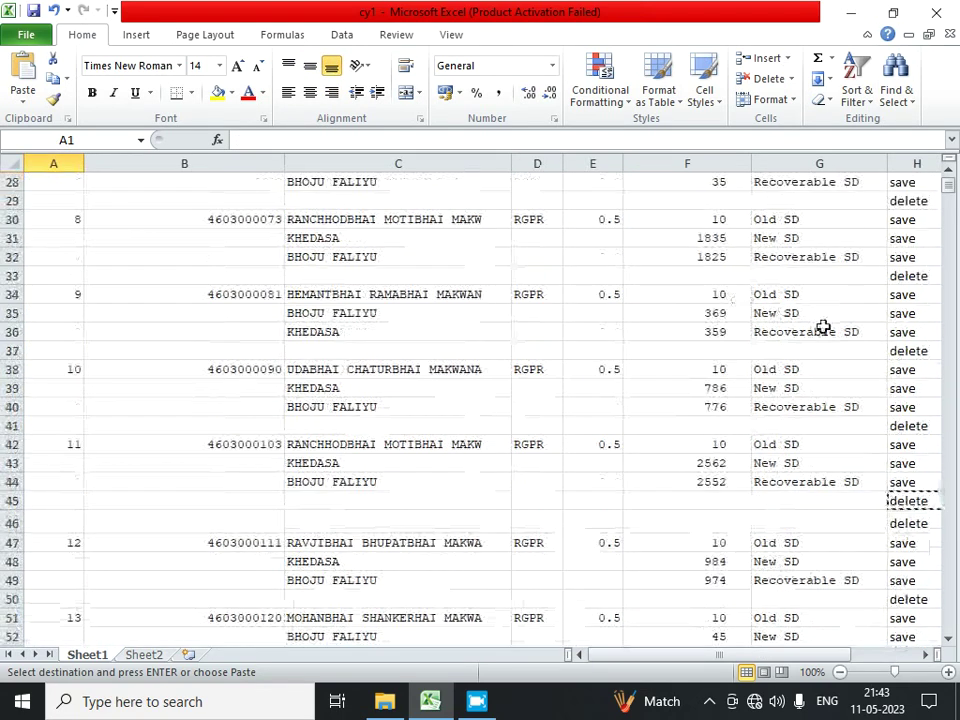
pyautogui.scroll(-3, 821, 326)
pyautogui.scroll(-3, 825, 340)
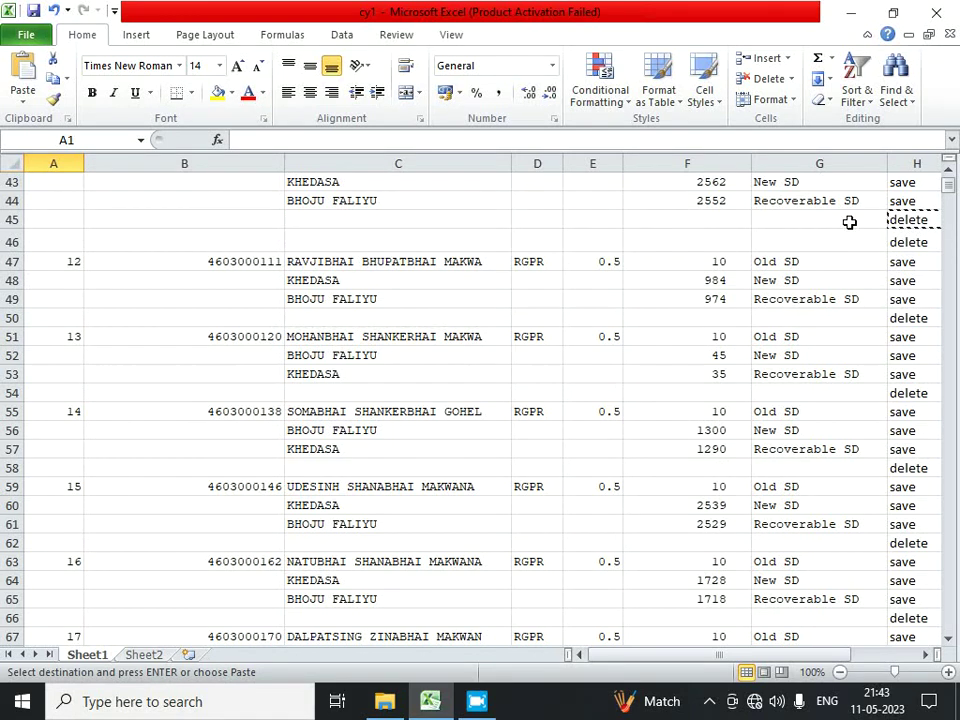
pyautogui.click(925, 654)
pyautogui.click(925, 654)
pyautogui.scroll(3, 651, 456)
pyautogui.click(570, 389)
pyautogui.click(645, 388)
pyautogui.click(584, 409)
pyautogui.click(636, 411)
pyautogui.click(643, 449)
pyautogui.hotkey('ctrl', 'Up')
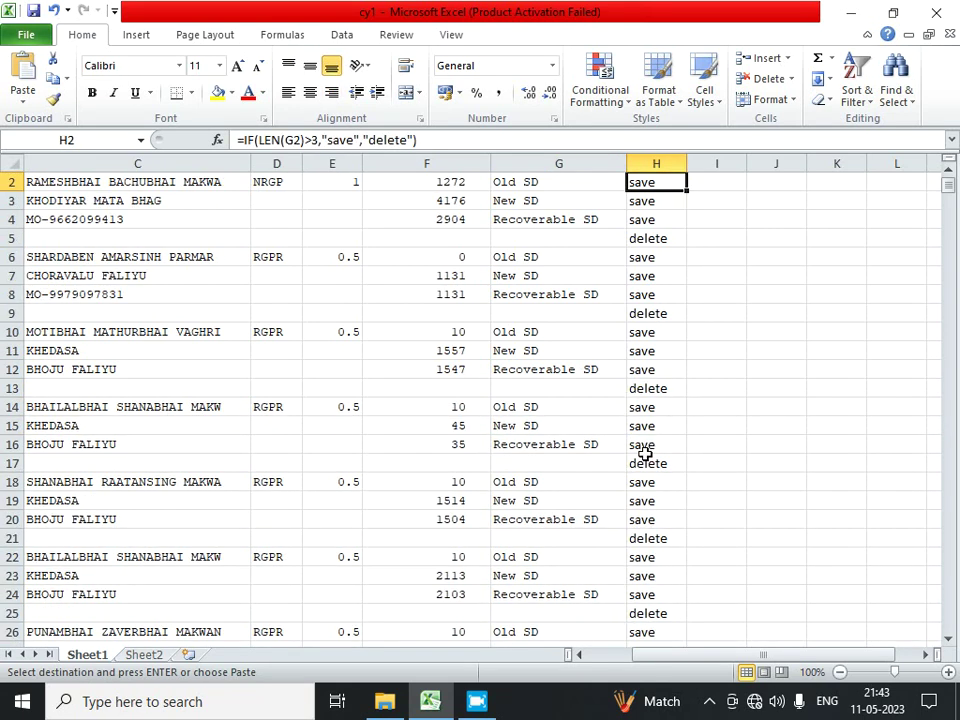
pyautogui.scroll(1, 645, 455)
# Turn on AutoFilter and show only save rows in column H (48277 of 62690 records).
pyautogui.click(681, 164)
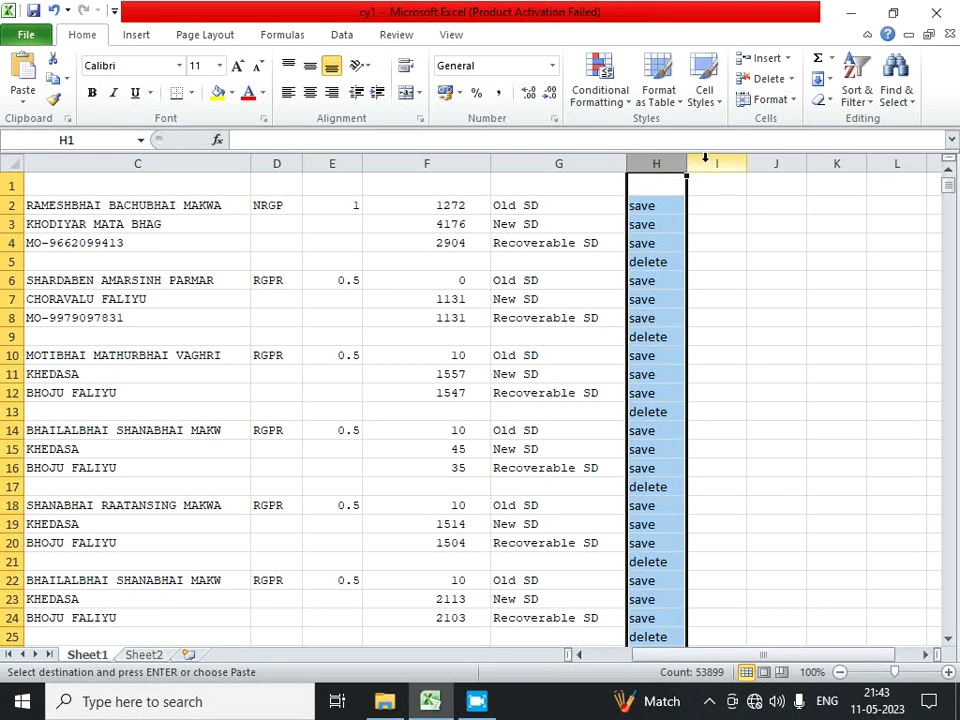
pyautogui.click(649, 162)
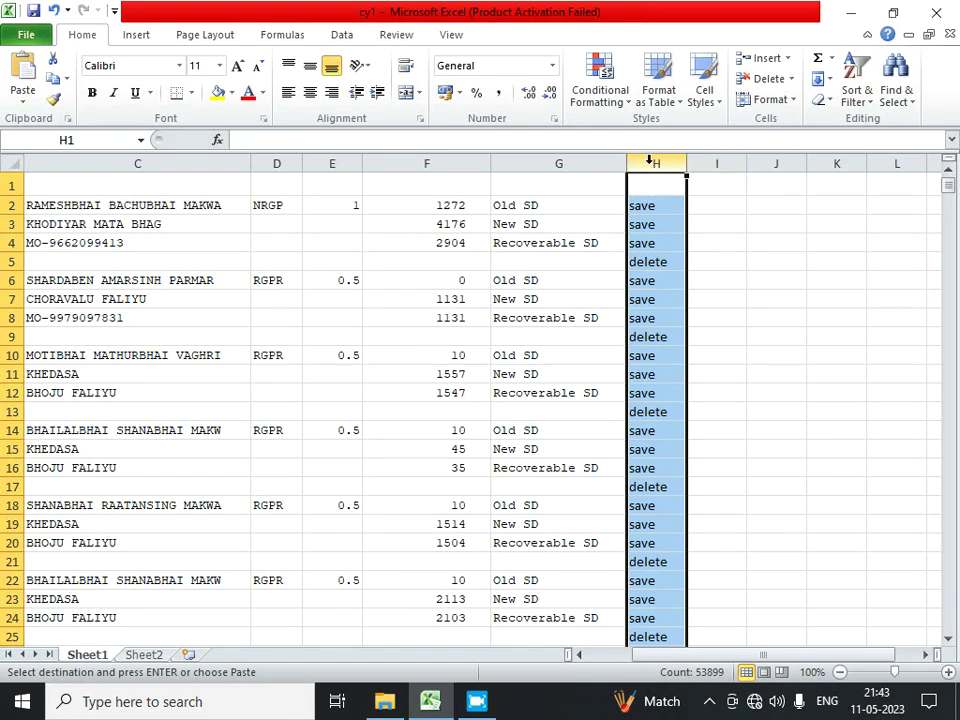
pyautogui.click(847, 107)
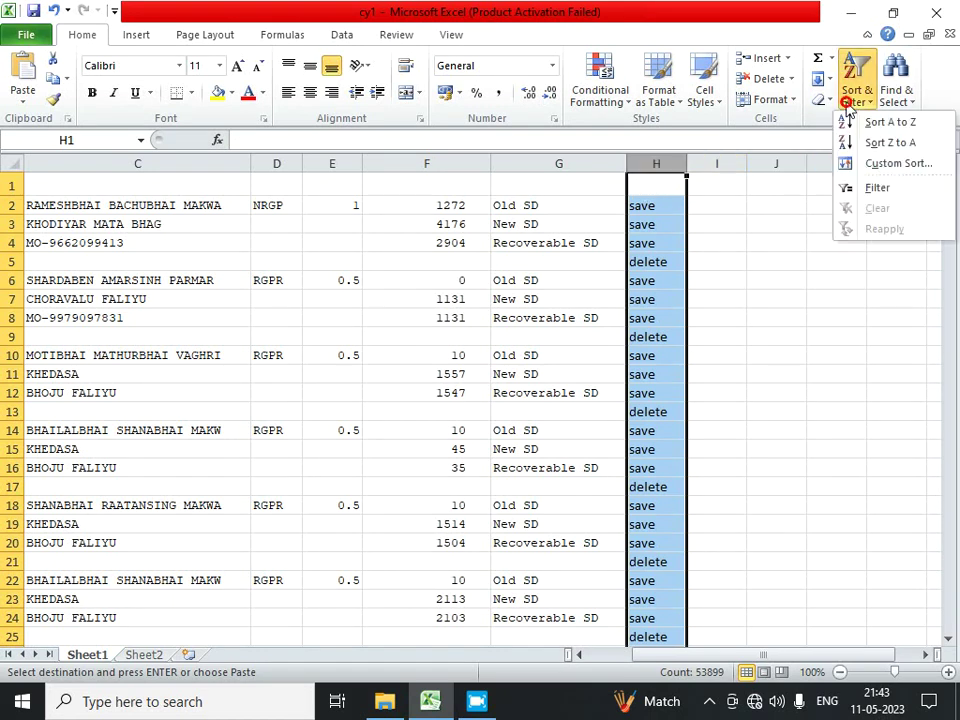
pyautogui.click(849, 187)
pyautogui.click(651, 187)
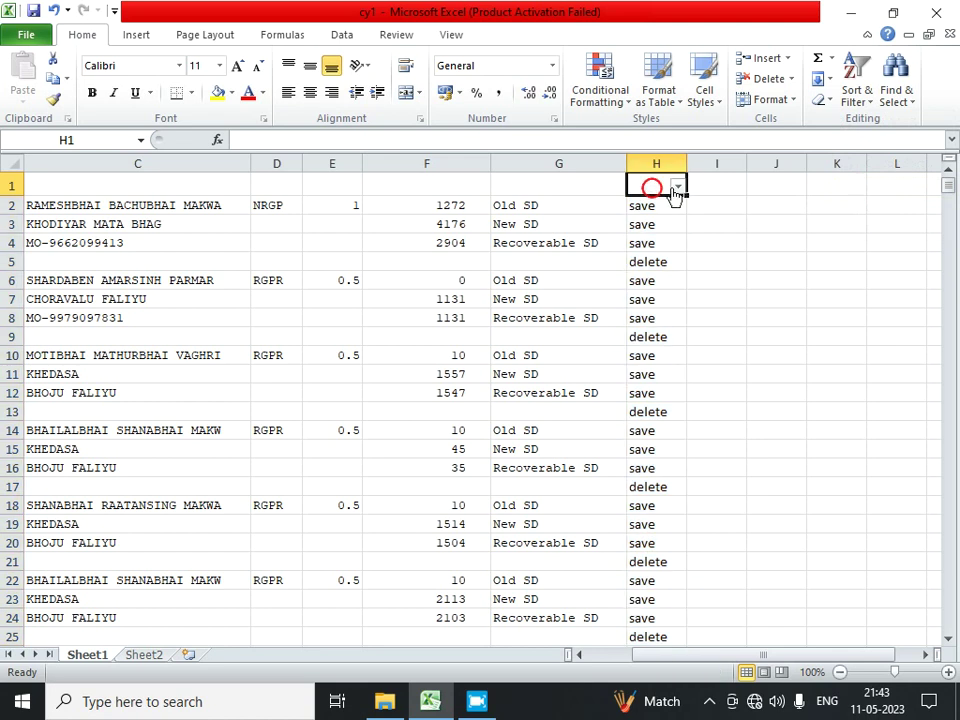
pyautogui.click(677, 188)
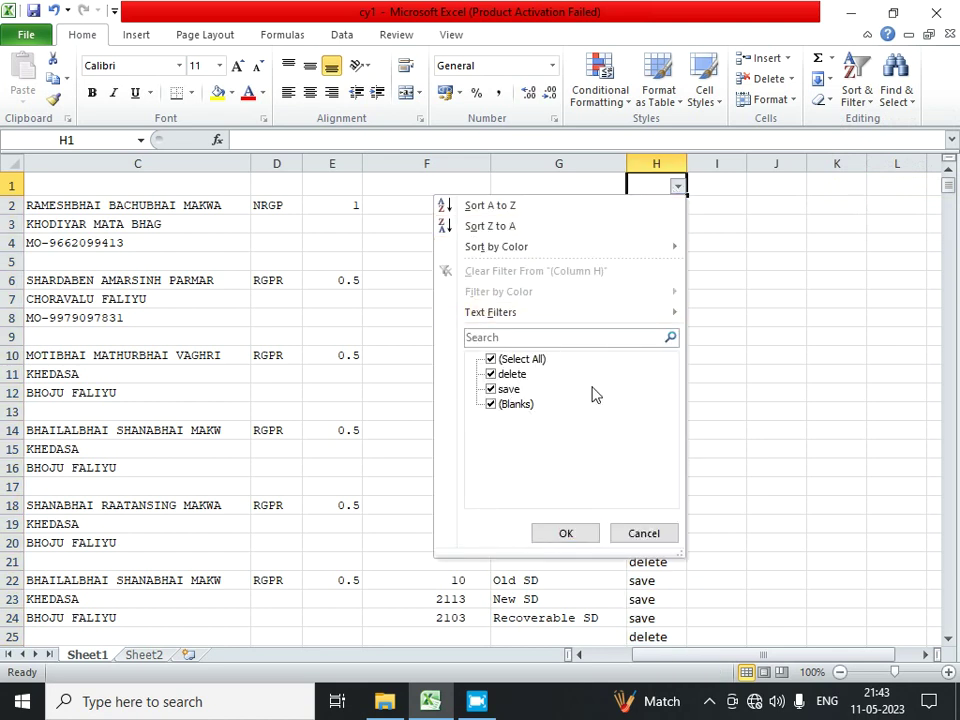
pyautogui.click(508, 374)
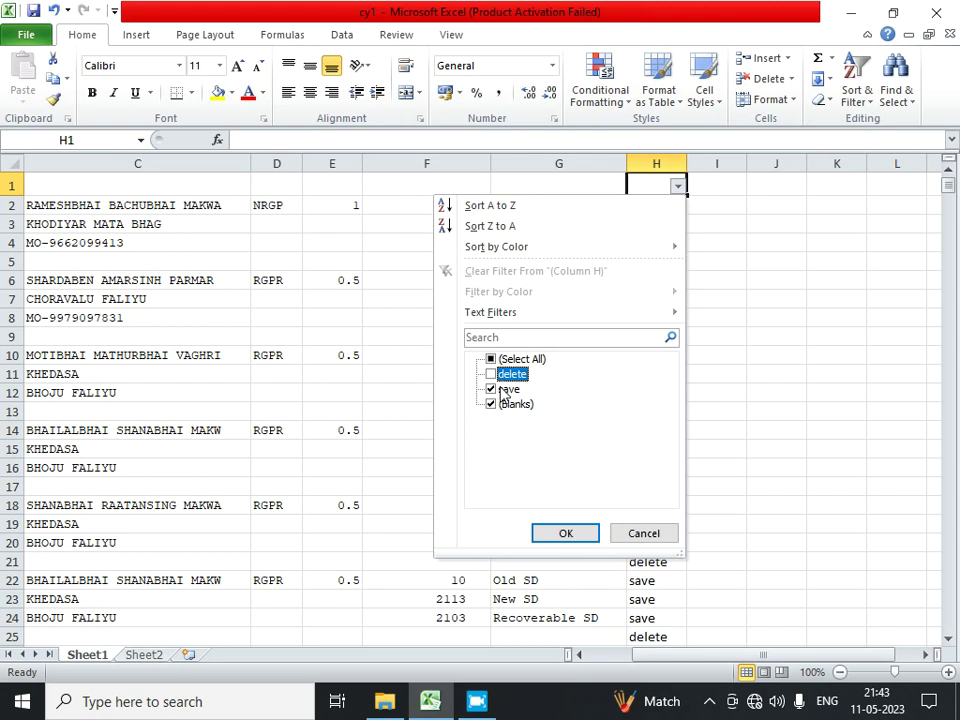
pyautogui.click(565, 533)
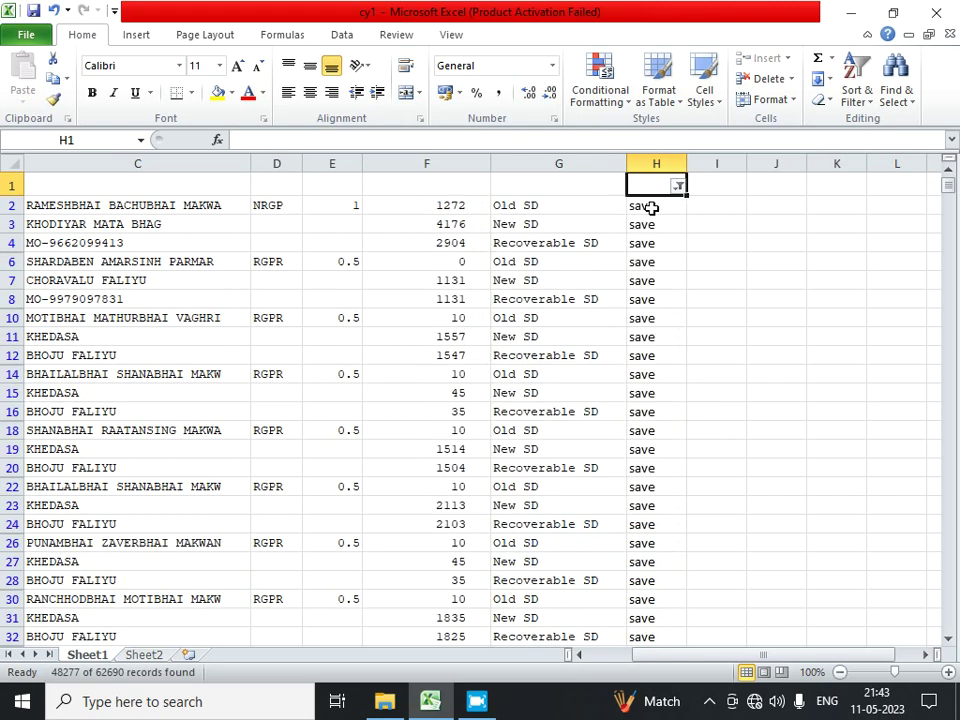
# Narrow column B and start the data selection at cell A2.
pyautogui.click(645, 259)
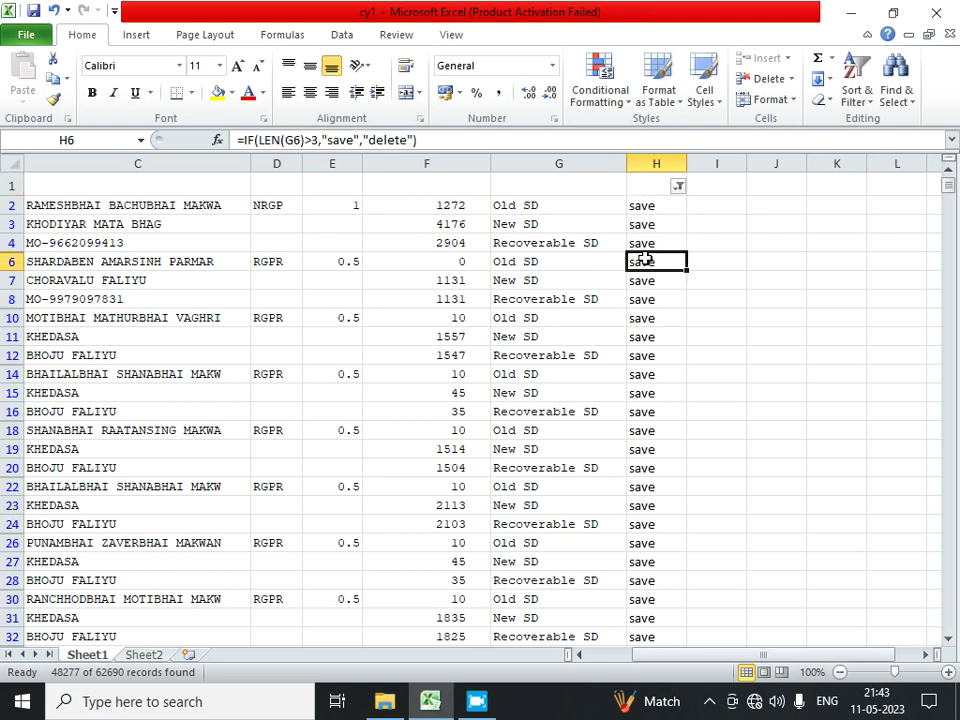
pyautogui.click(562, 204)
pyautogui.press('Home')
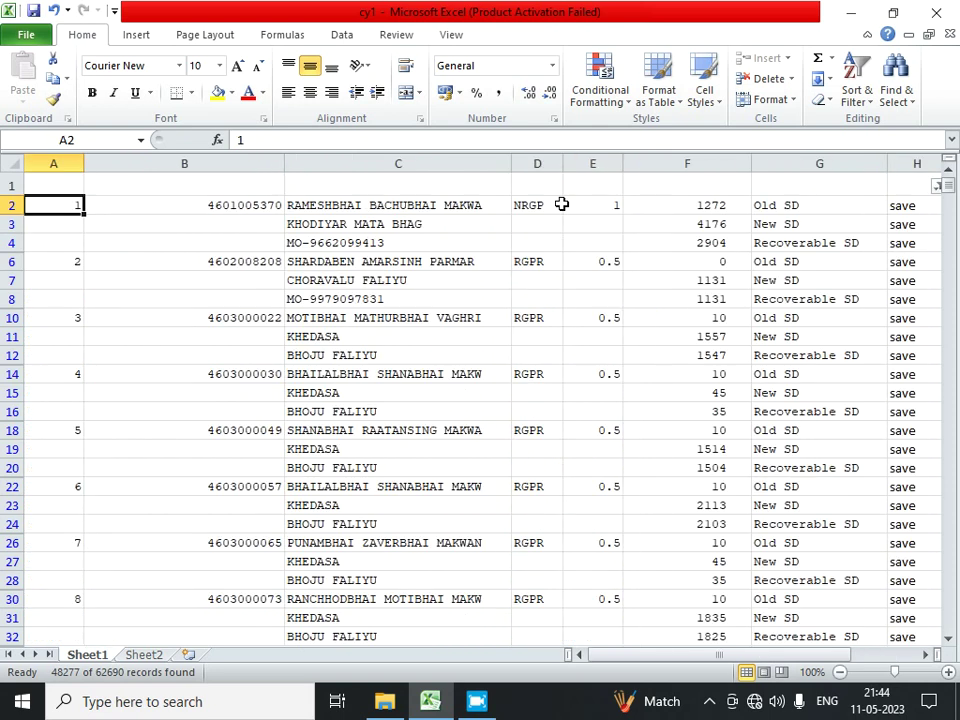
pyautogui.moveTo(284, 162); pyautogui.dragTo(224, 160)
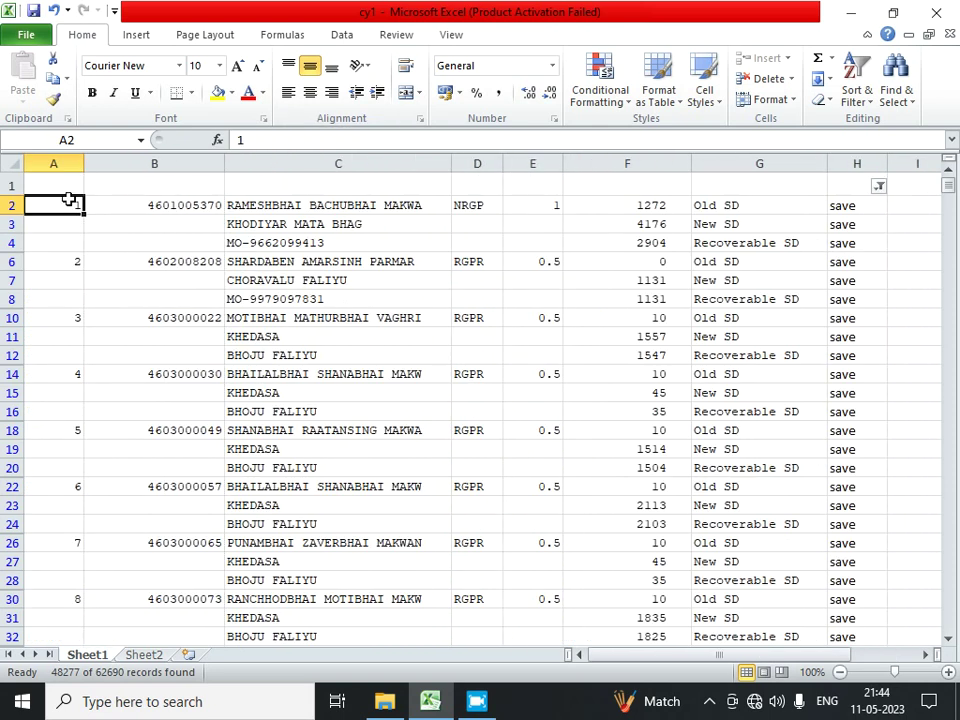
pyautogui.moveTo(849, 199); pyautogui.dragTo(793, 202)
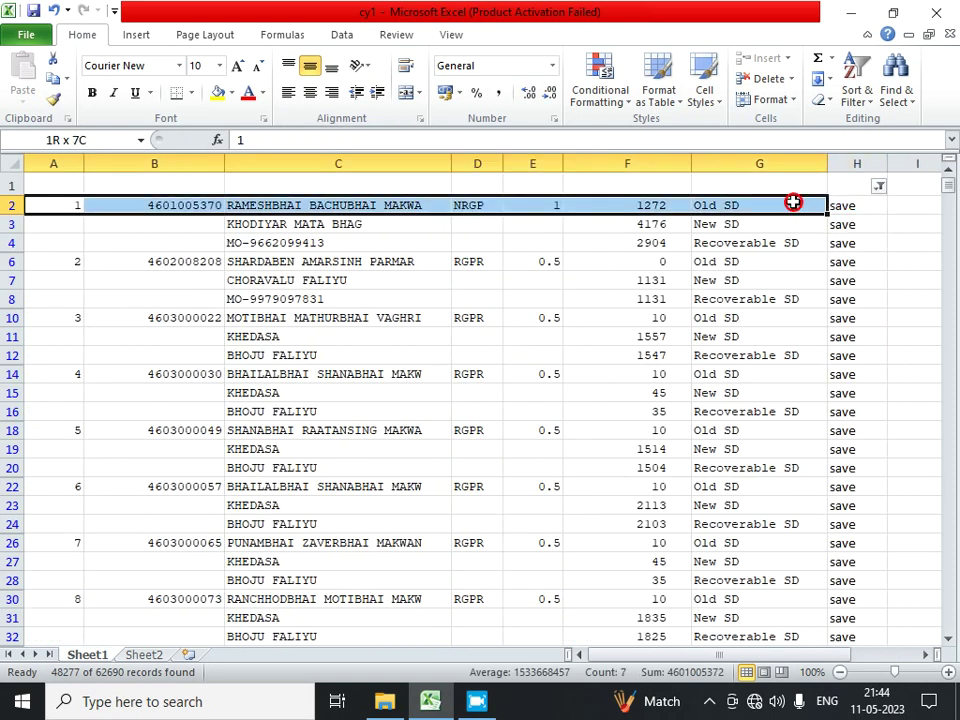
pyautogui.hotkey('shift', 'Down')
pyautogui.hotkey('shift', 'Down')
pyautogui.hotkey('shift', 'Down')
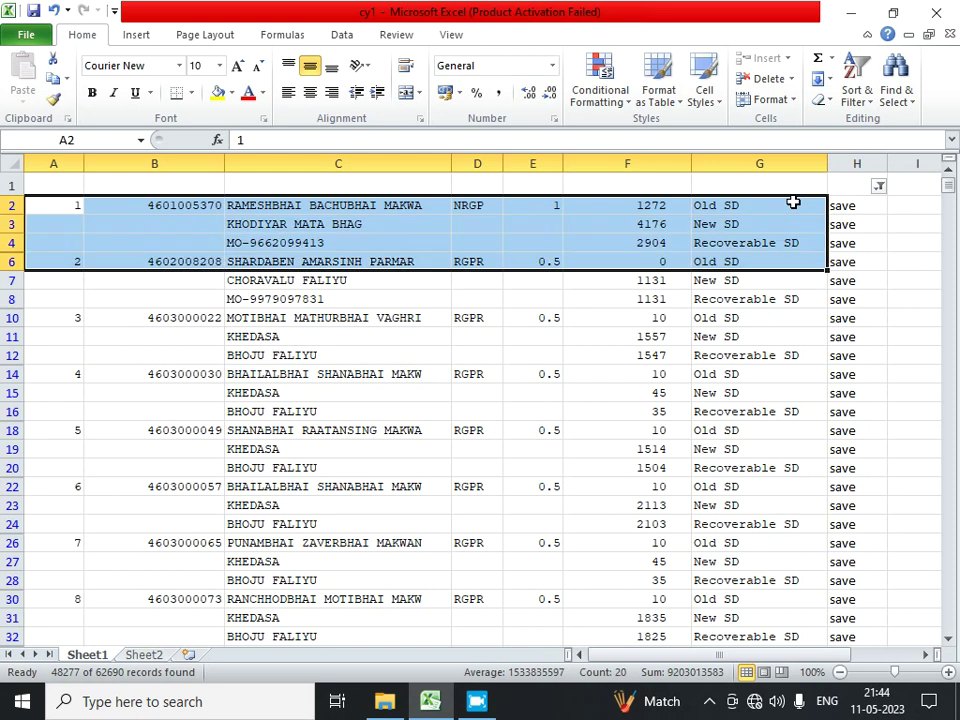
pyautogui.hotkey('shift', 'Right')
pyautogui.hotkey('shift', 'Down')
pyautogui.hotkey('shift', 'Down')
pyautogui.hotkey('shift', 'Down')
pyautogui.hotkey('shift', 'Down')
pyautogui.hotkey('shift', 'Down')
pyautogui.hotkey('shift', 'Down')
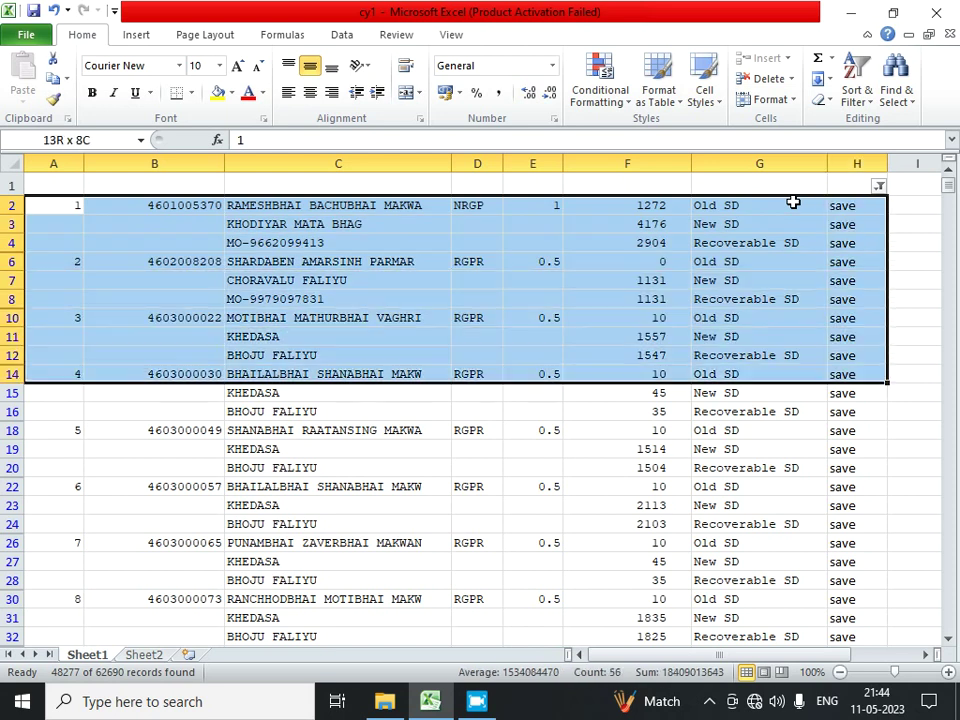
pyautogui.hotkey('shift', 'Right')
pyautogui.hotkey('shift', 'Down')
pyautogui.hotkey('shift', 'Down')
pyautogui.hotkey('shift', 'Down')
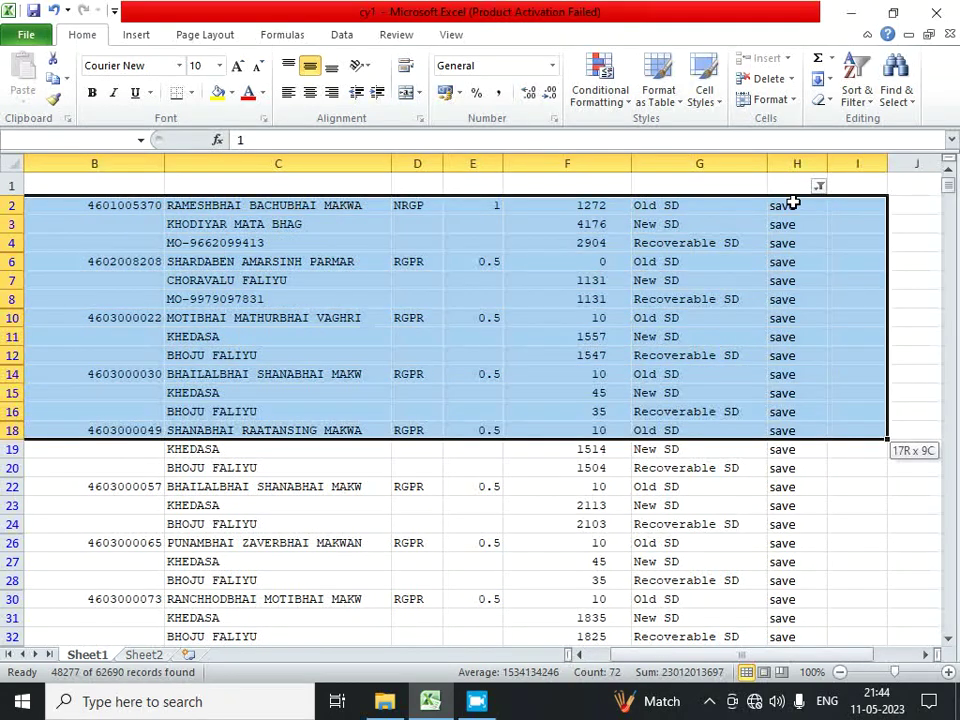
pyautogui.hotkey('shift', 'Left')
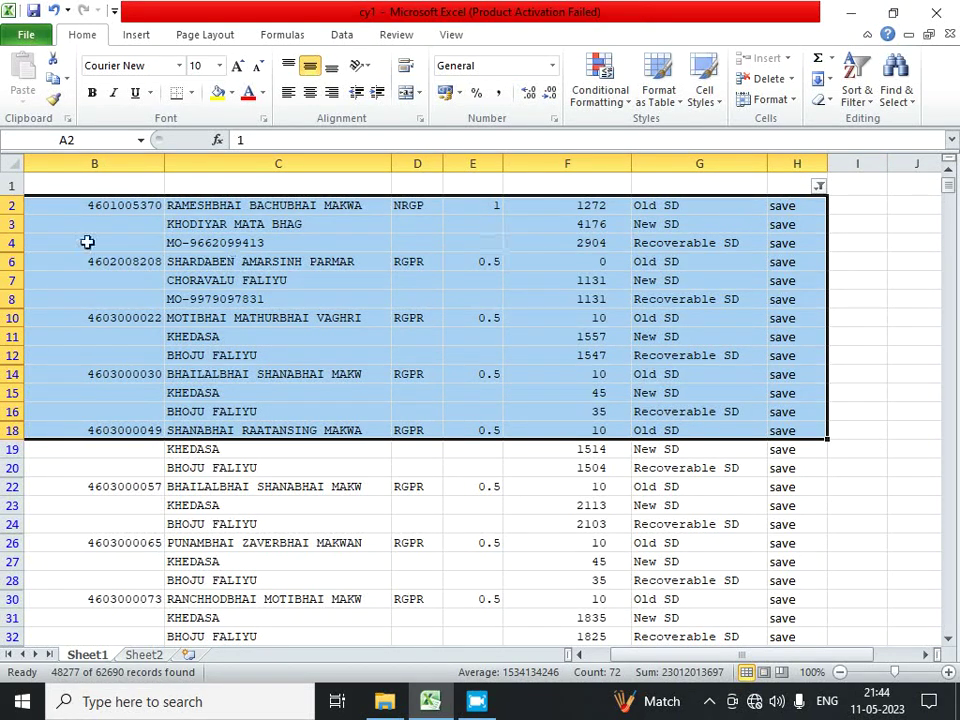
pyautogui.moveTo(765, 657); pyautogui.dragTo(740, 657)
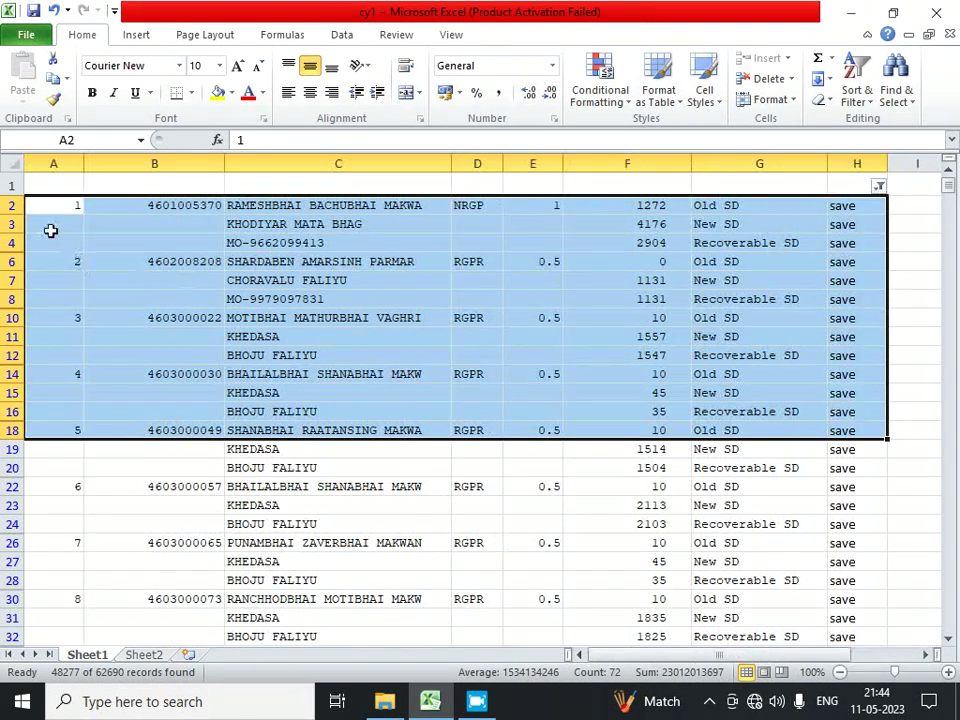
pyautogui.click(49, 208)
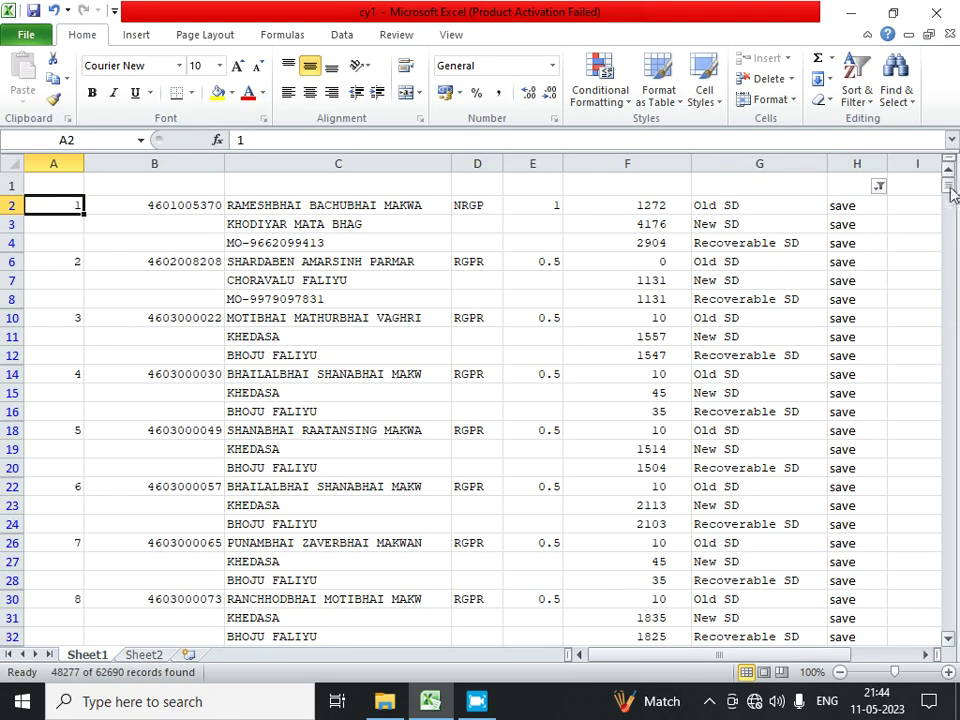
# Copy the filtered rows A2:G53900 and insert a new blank worksheet.
pyautogui.moveTo(949, 193)
pyautogui.mouseDown()
pyautogui.moveTo(943, 600)
pyautogui.moveTo(934, 563)
pyautogui.mouseUp()
pyautogui.scroll(-8, 868, 520)
pyautogui.scroll(-8, 868, 520)
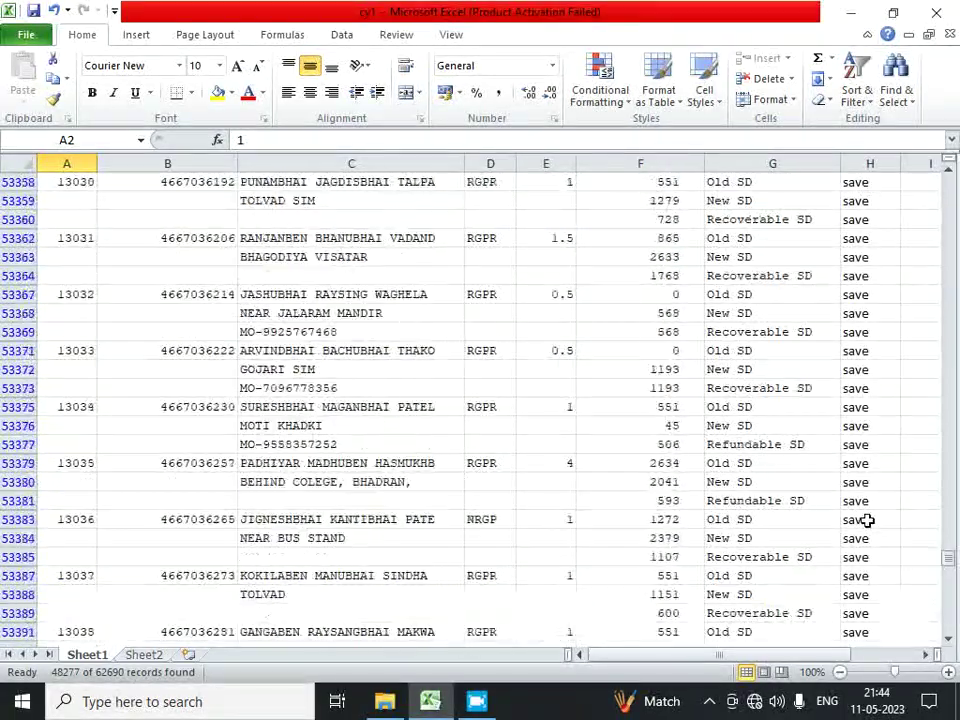
pyautogui.scroll(-8, 868, 520)
pyautogui.scroll(-8, 868, 518)
pyautogui.scroll(-8, 868, 516)
pyautogui.scroll(-8, 868, 514)
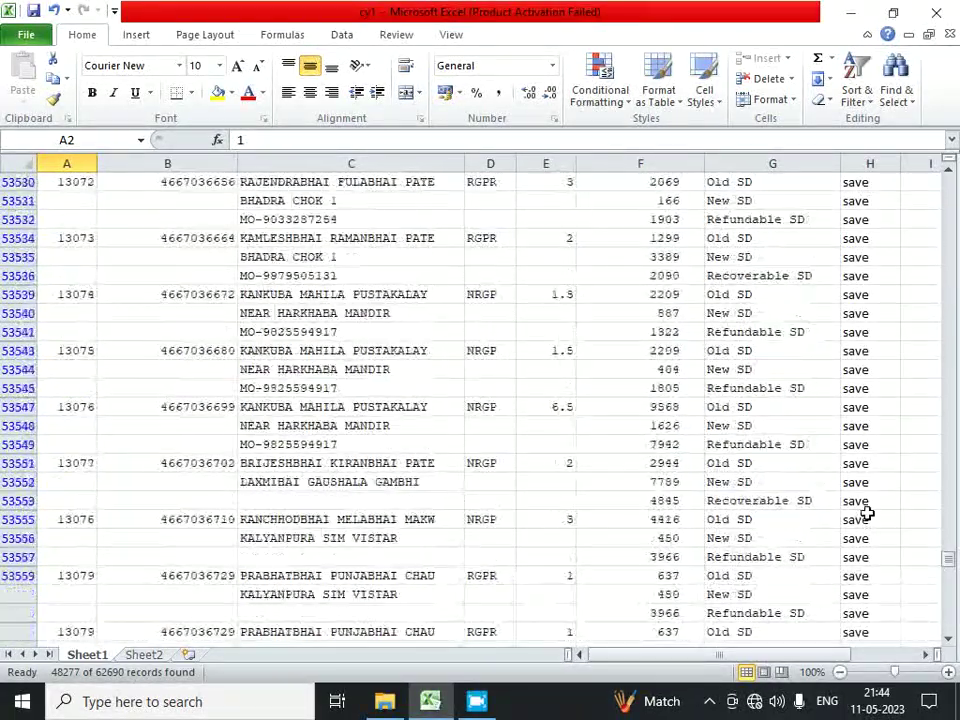
pyautogui.scroll(-15, 867, 514)
pyautogui.scroll(-11, 867, 514)
pyautogui.scroll(-12, 867, 514)
pyautogui.scroll(-15, 867, 514)
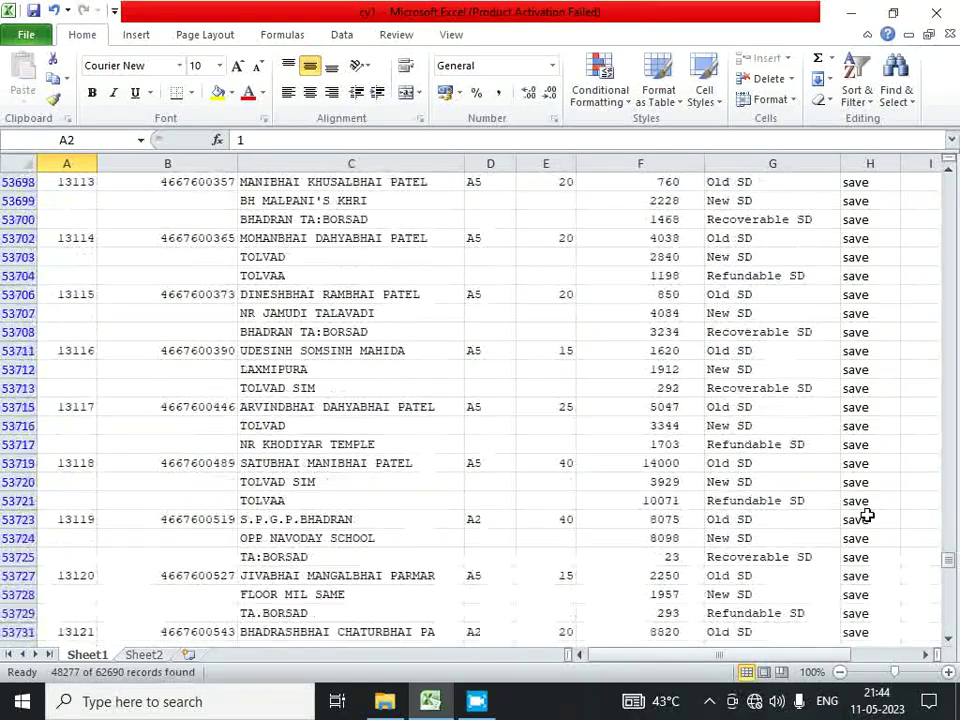
pyautogui.scroll(-15, 867, 514)
pyautogui.scroll(-10, 867, 514)
pyautogui.scroll(-6, 867, 514)
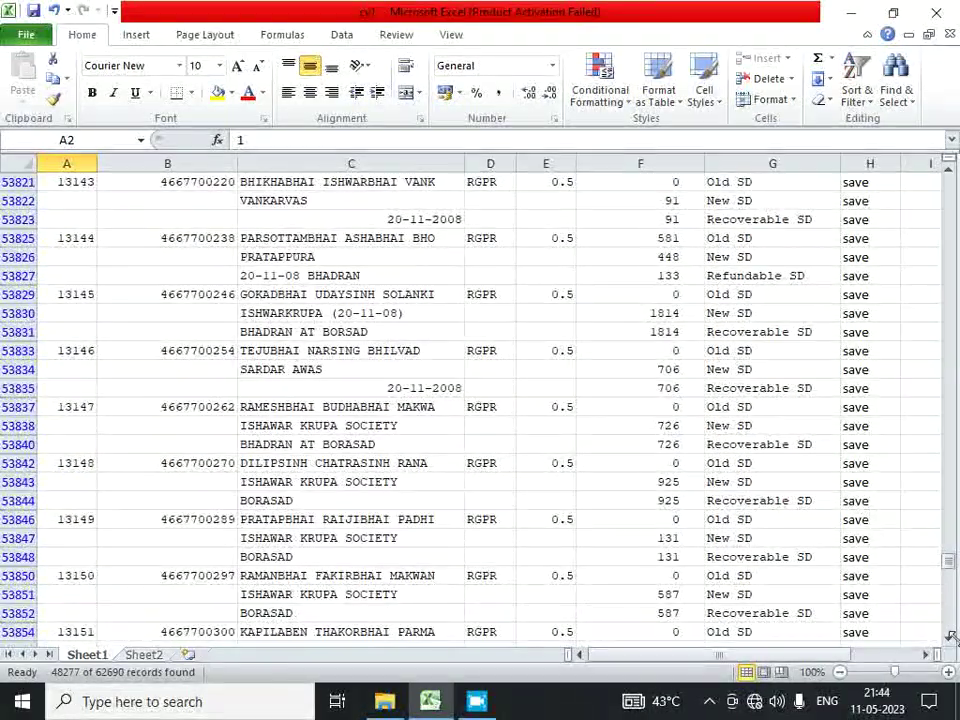
pyautogui.click(951, 636)
pyautogui.click(951, 636)
pyautogui.click(951, 620)
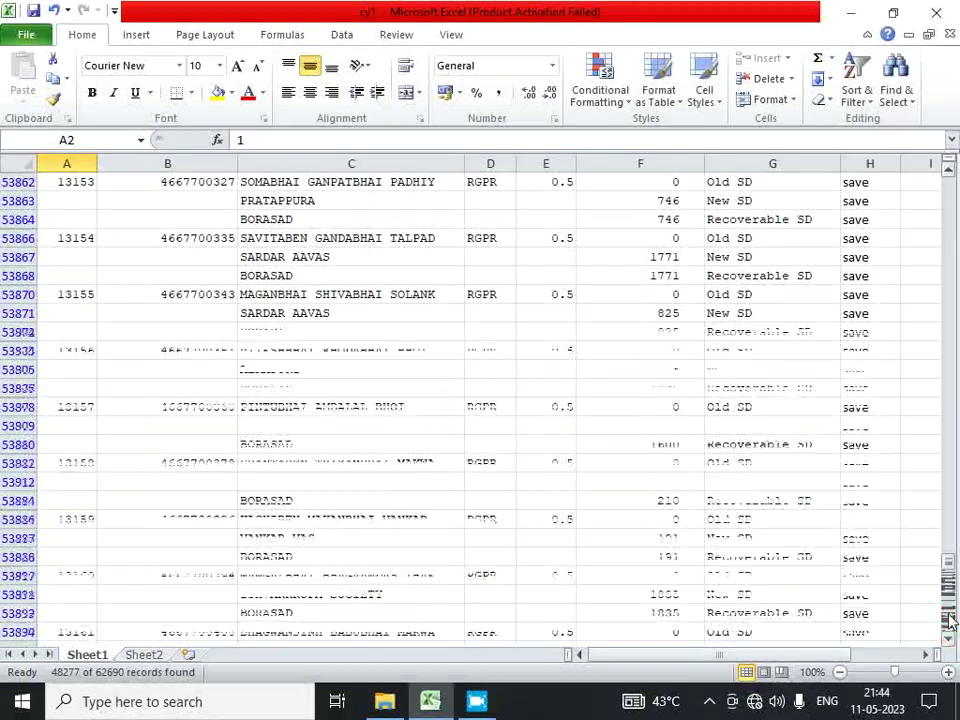
pyautogui.click(951, 620)
pyautogui.keyDown('shift'); pyautogui.click(816, 254); pyautogui.keyUp('shift')
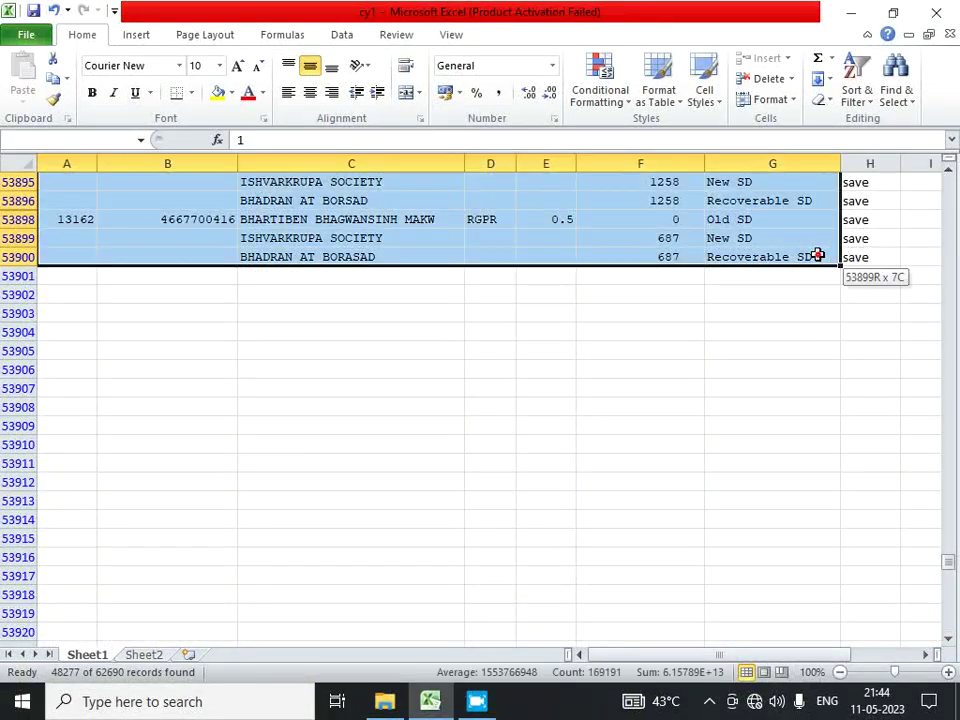
pyautogui.hotkey('ctrl', 'c')
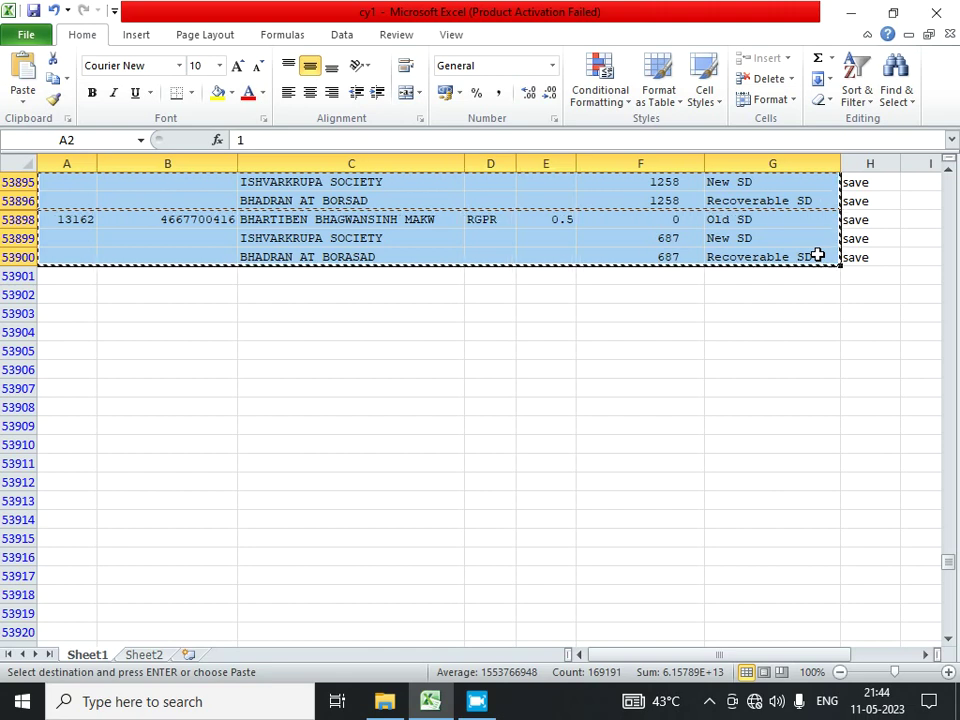
pyautogui.click(177, 660)
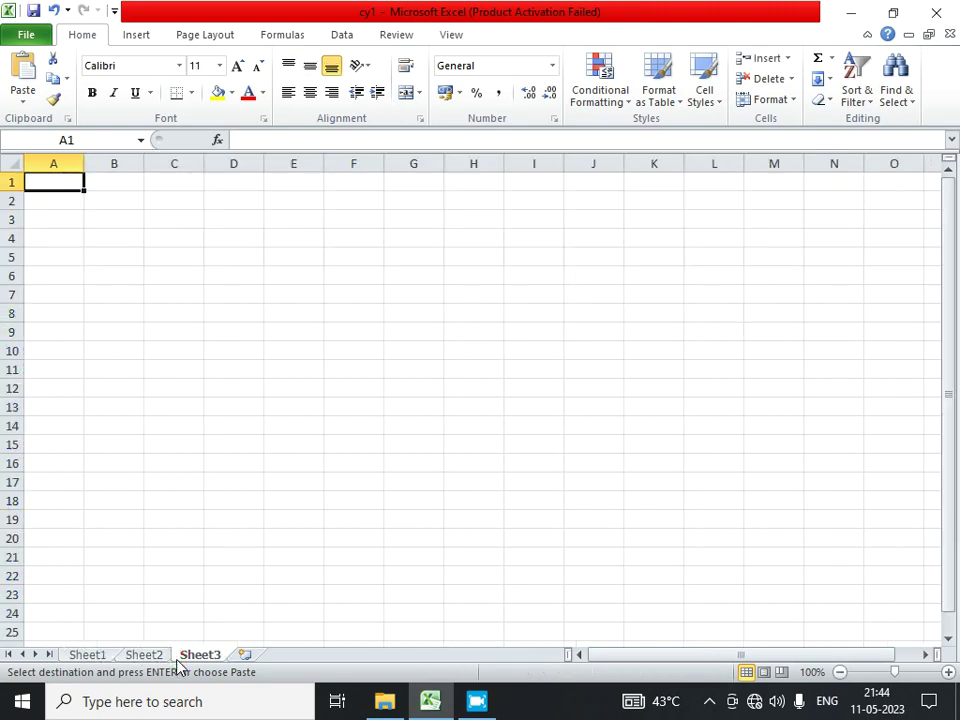
# Paste the consumer records at A2 of Sheet3 and auto-fit all its columns.
pyautogui.click(69, 200)
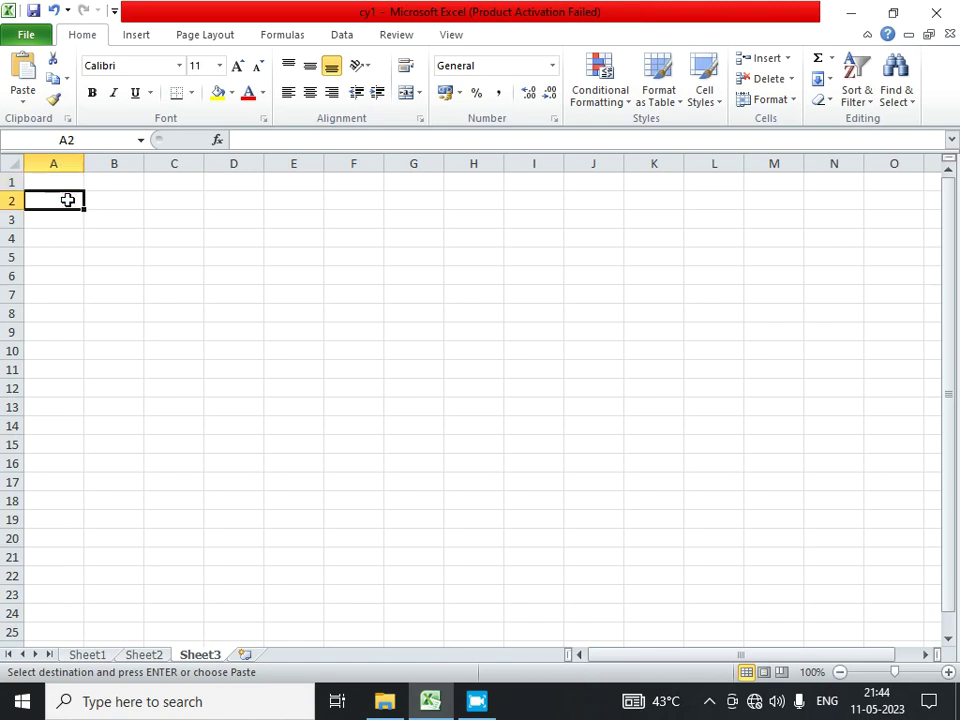
pyautogui.hotkey('ctrl', 'v')
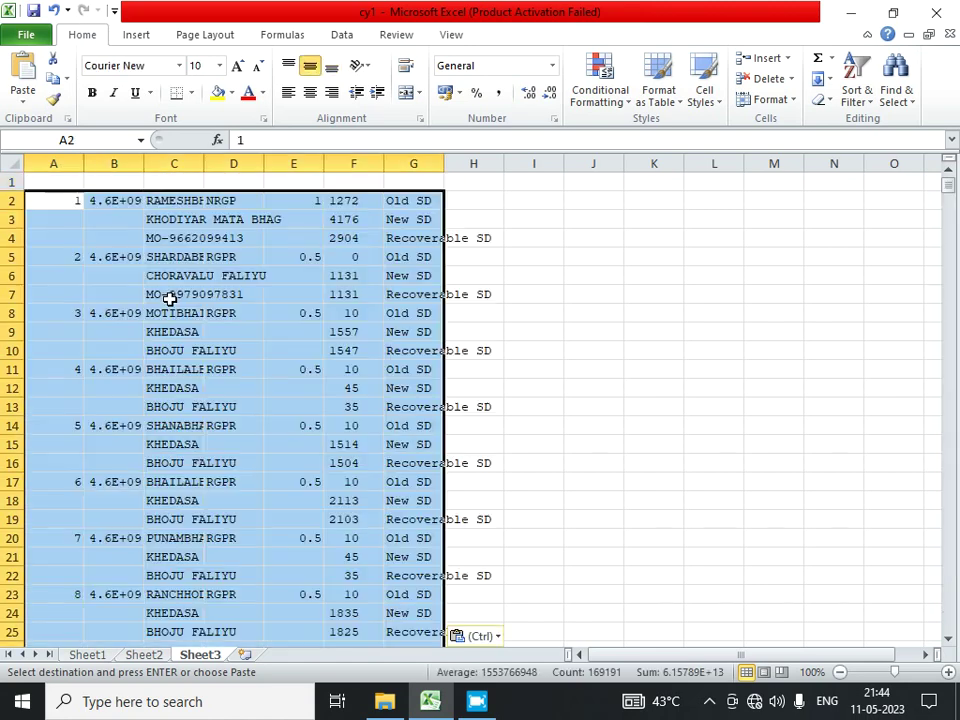
pyautogui.click(12, 163)
pyautogui.moveTo(79, 167); pyautogui.dragTo(79, 167)
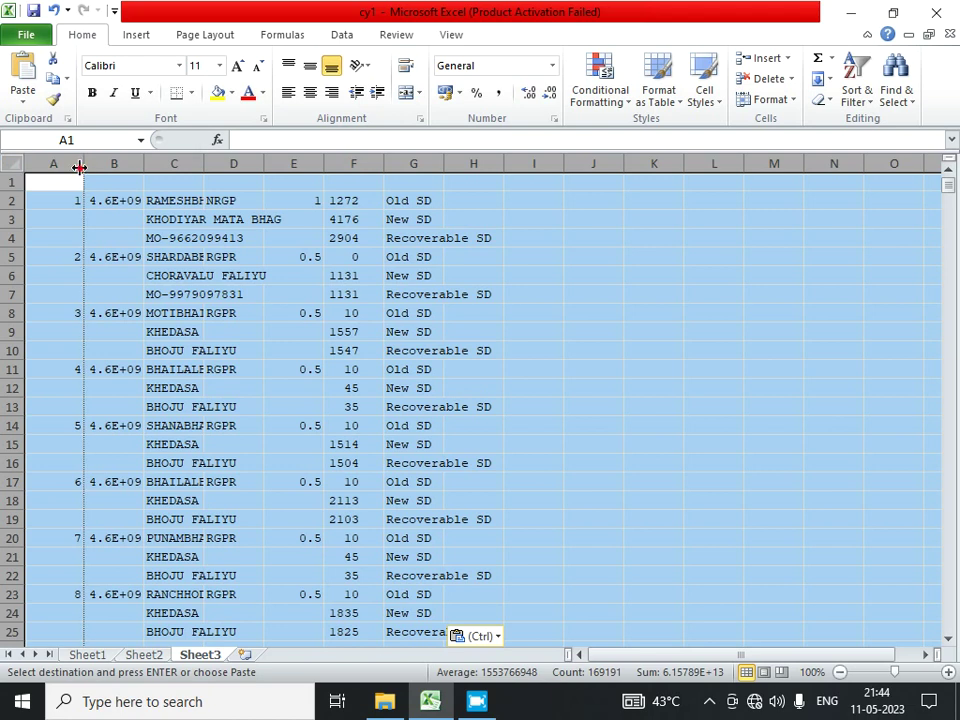
pyautogui.doubleClick(79, 167)
pyautogui.click(180, 200)
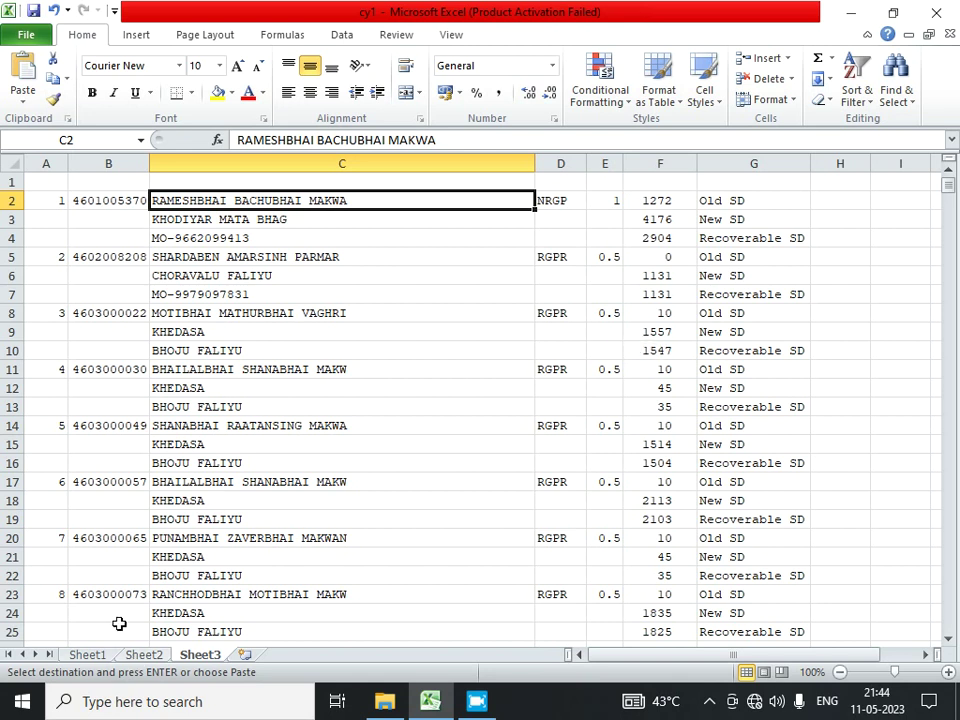
pyautogui.click(90, 654)
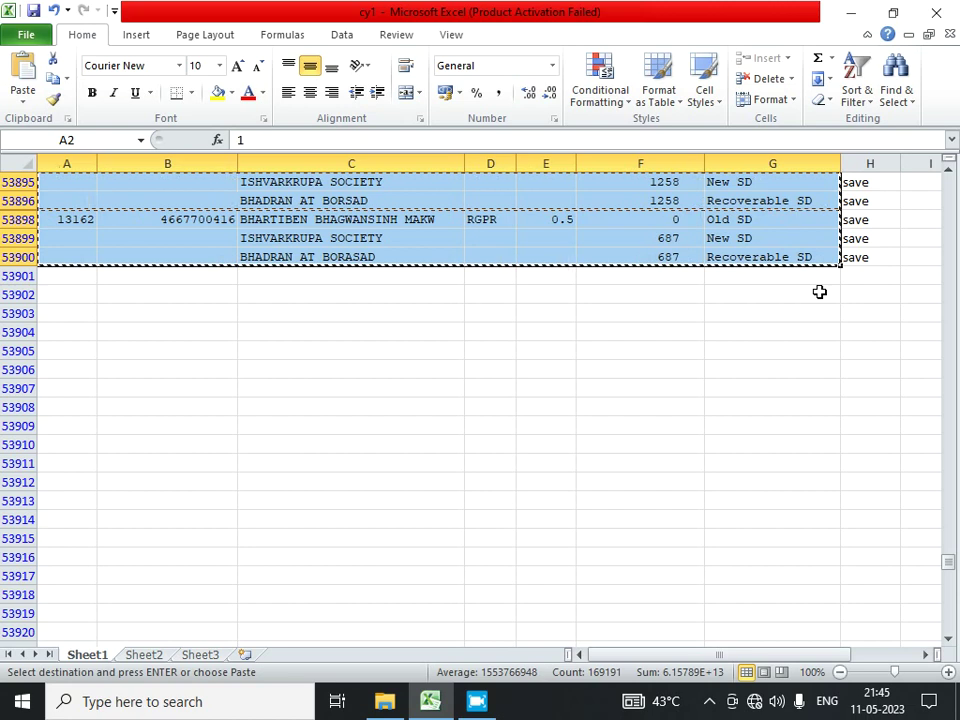
pyautogui.click(199, 652)
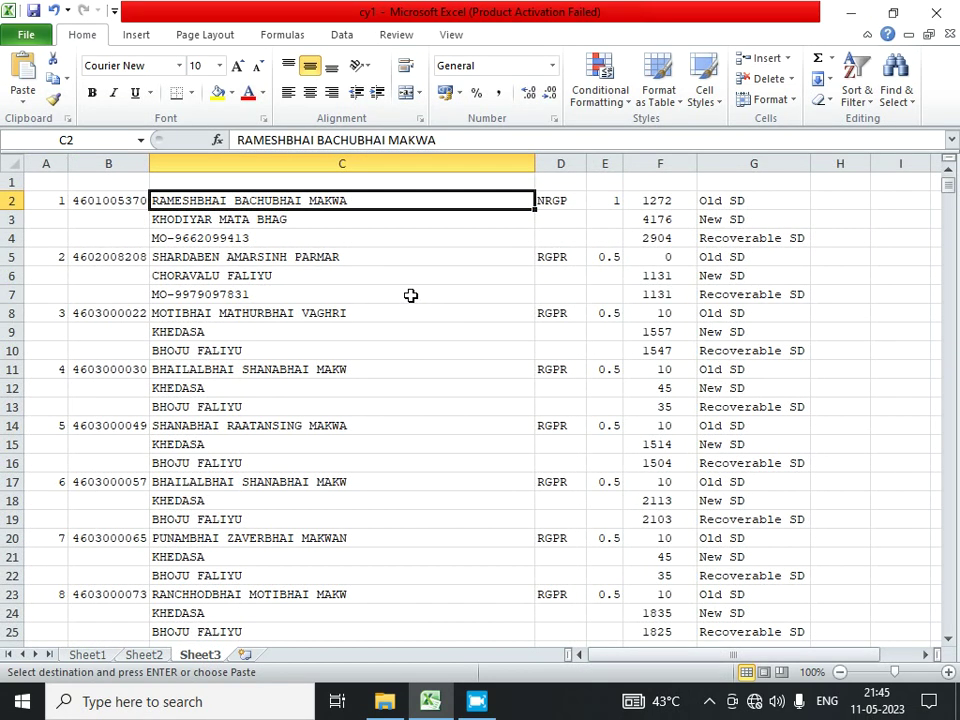
# Hide Sheet1 from the workbook.
pyautogui.click(522, 231)
pyautogui.click(508, 186)
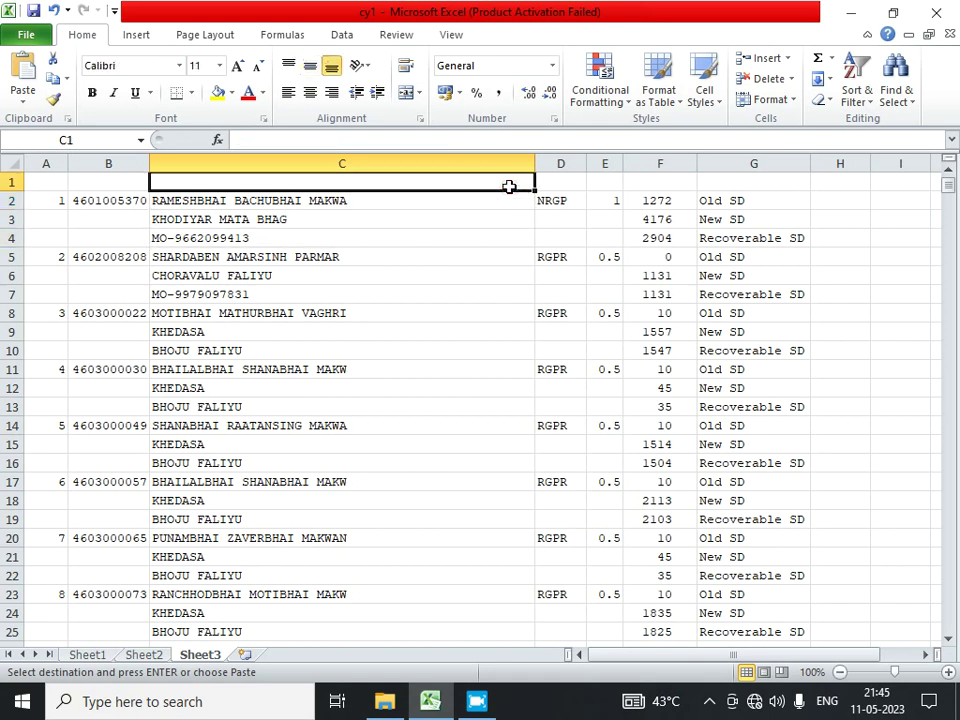
pyautogui.click(86, 655)
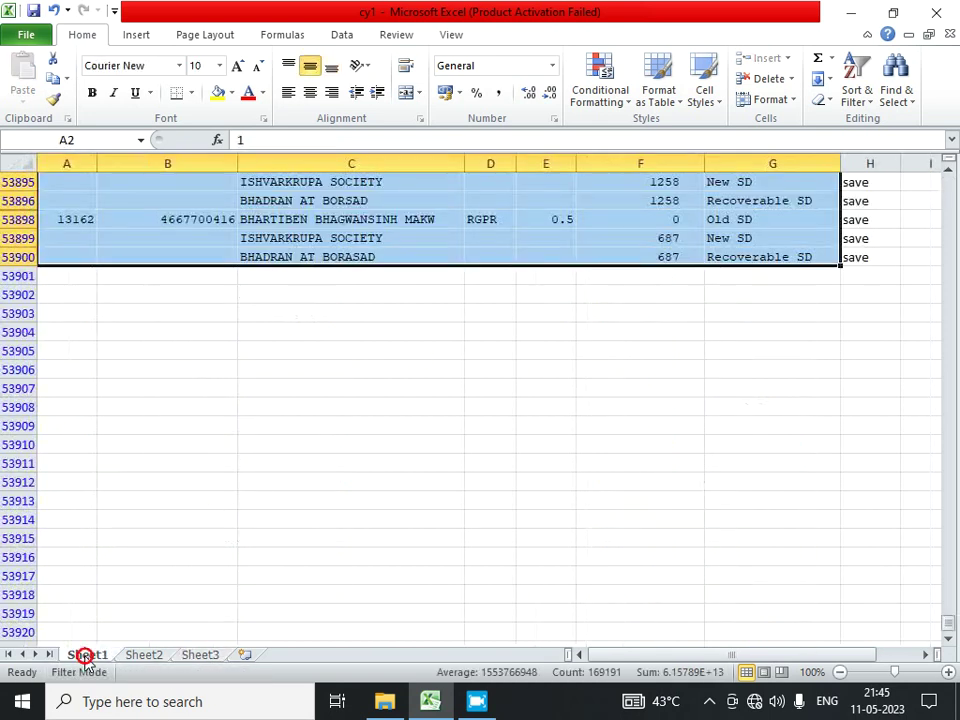
pyautogui.rightClick(93, 656)
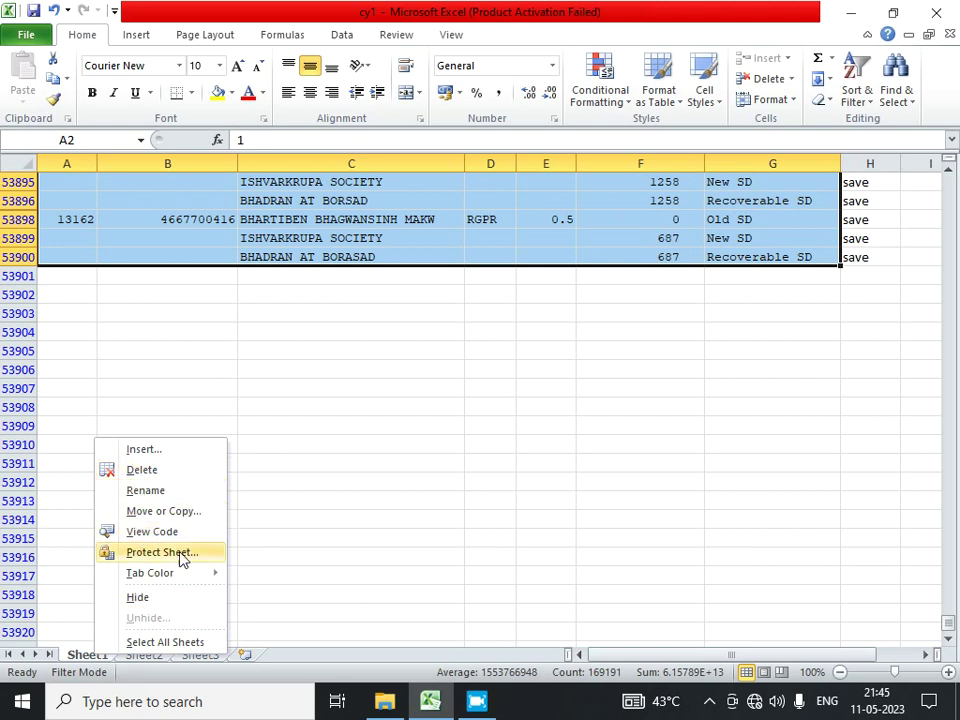
pyautogui.click(140, 598)
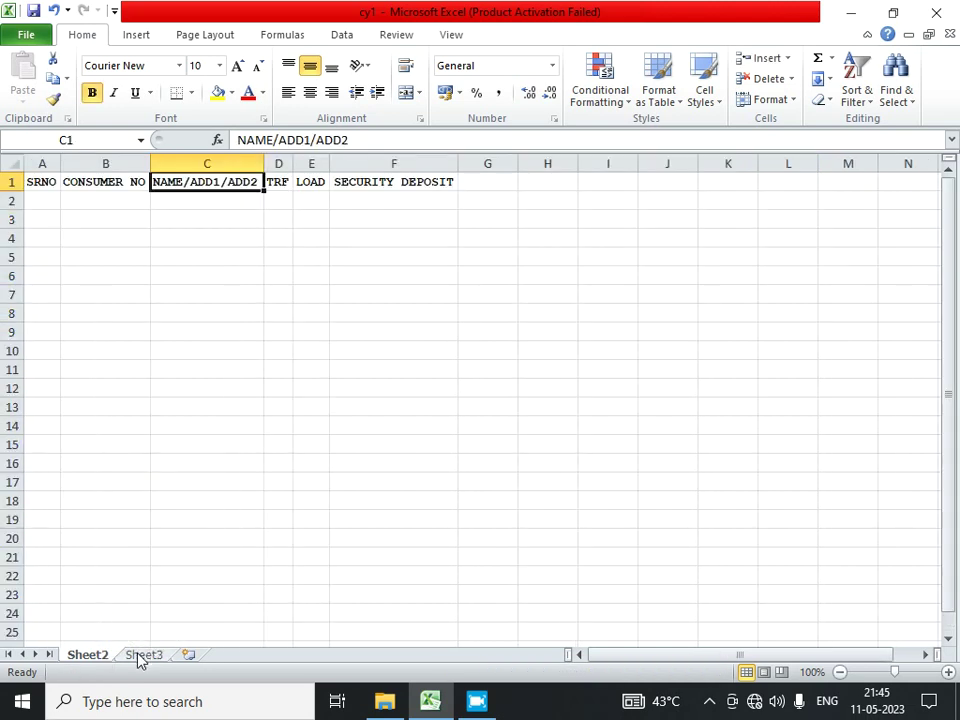
# Back on Sheet3, enter the header 'sr' in cell A1.
pyautogui.click(142, 655)
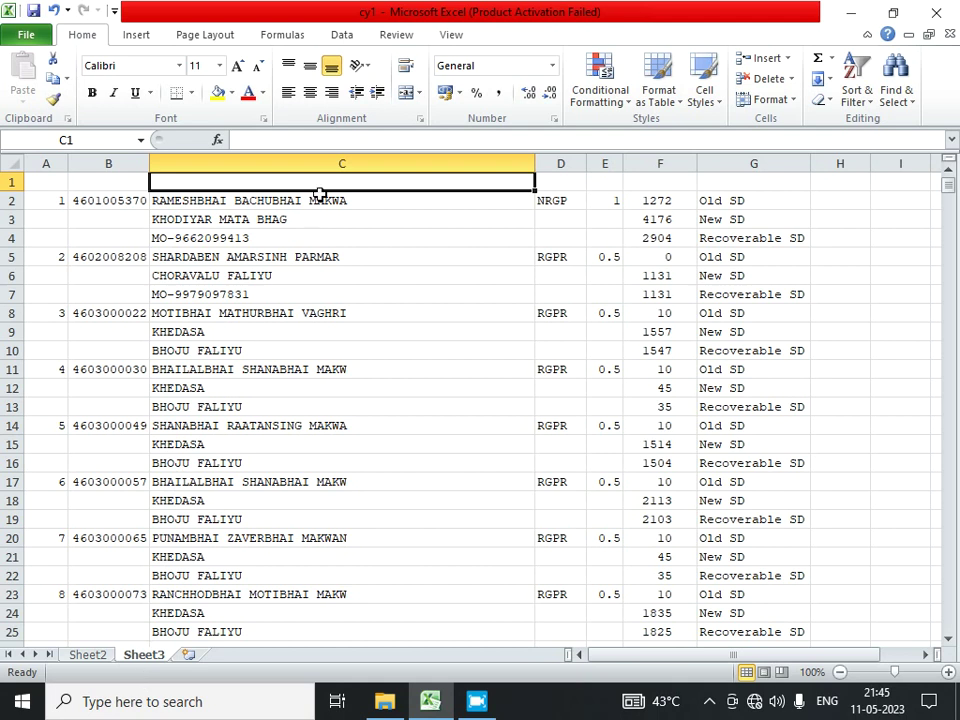
pyautogui.click(489, 199)
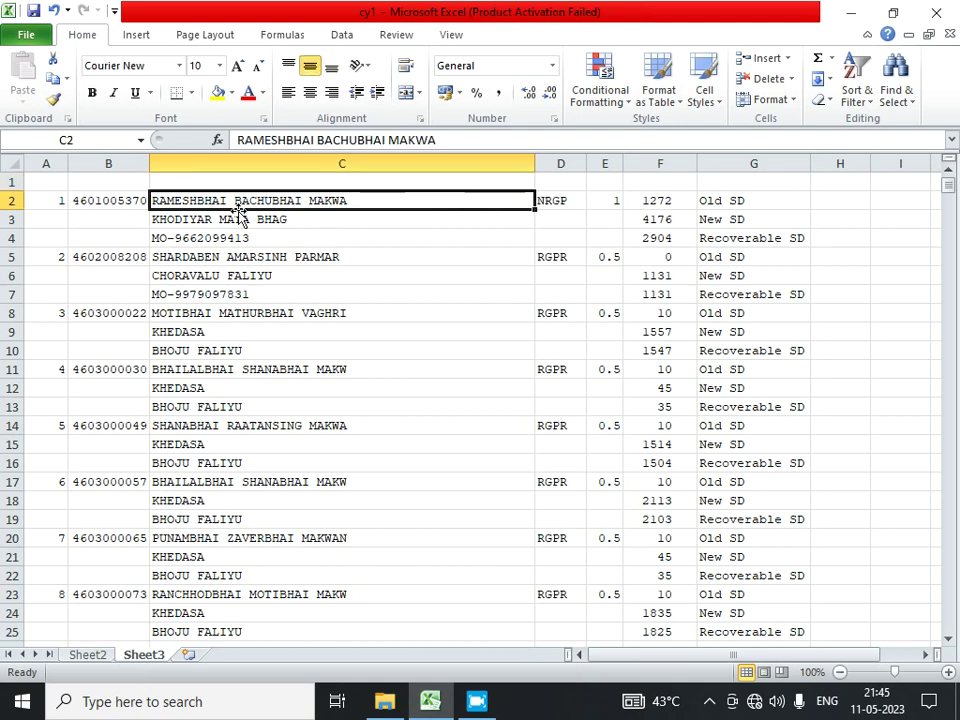
pyautogui.click(44, 183)
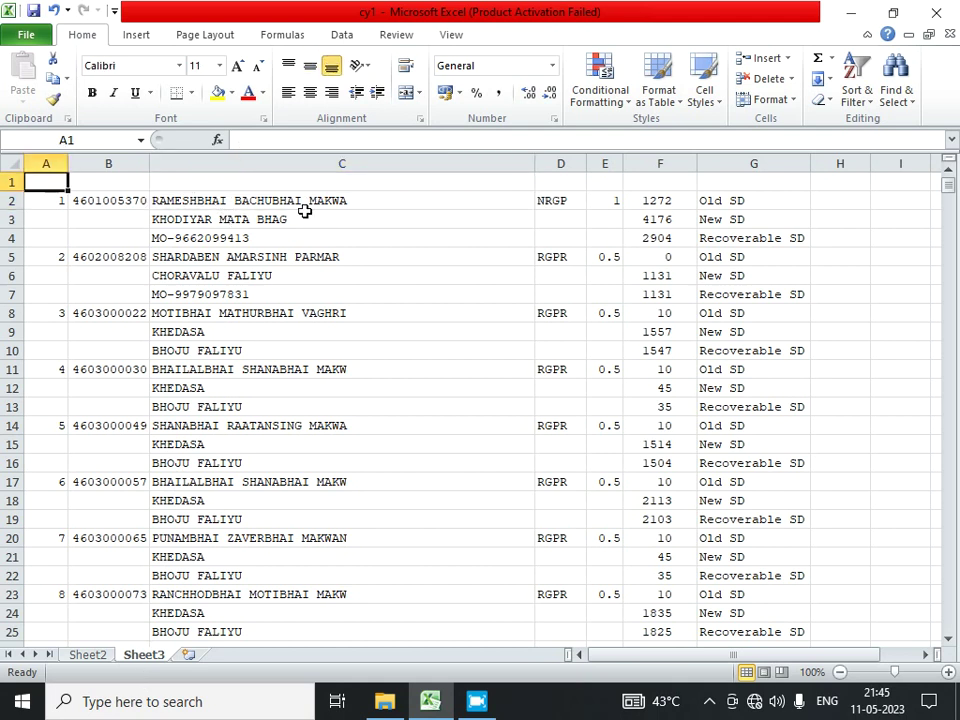
pyautogui.write('sr')
pyautogui.press('Tab')
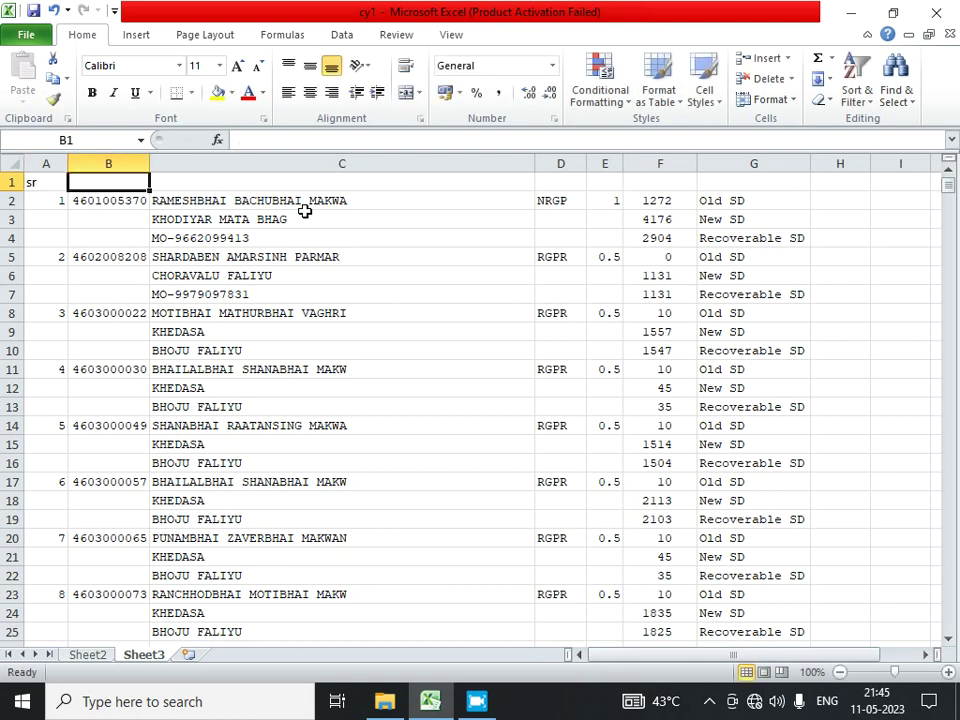
# Add headers 'consumer no' in B1 and 'name' in C1, then select column C.
pyautogui.write('consumer no')
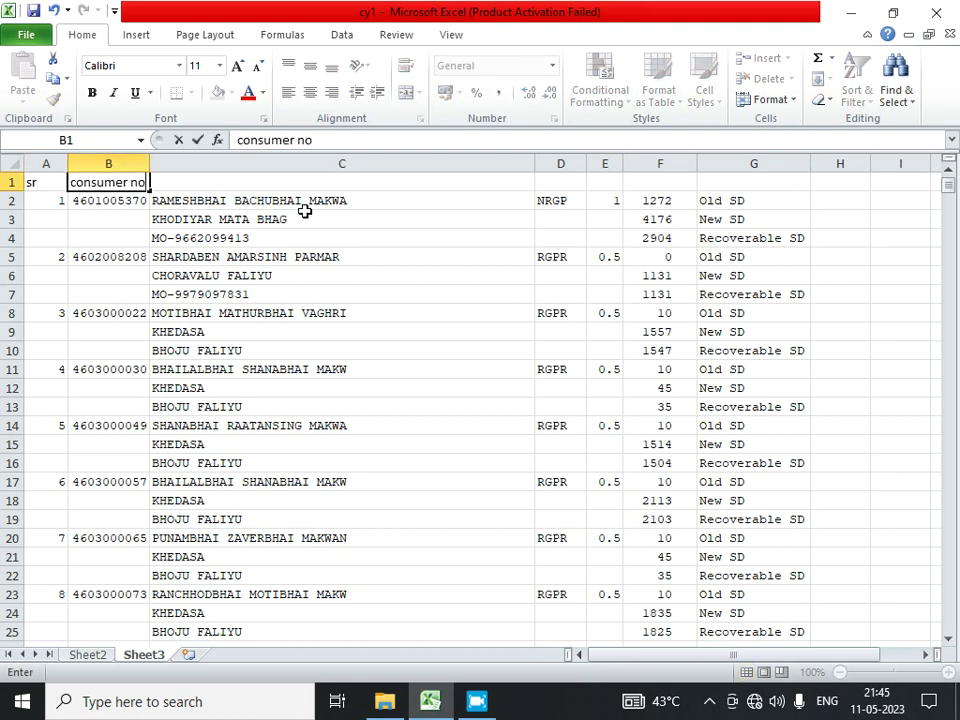
pyautogui.press('Tab')
pyautogui.write('name')
pyautogui.press('Tab')
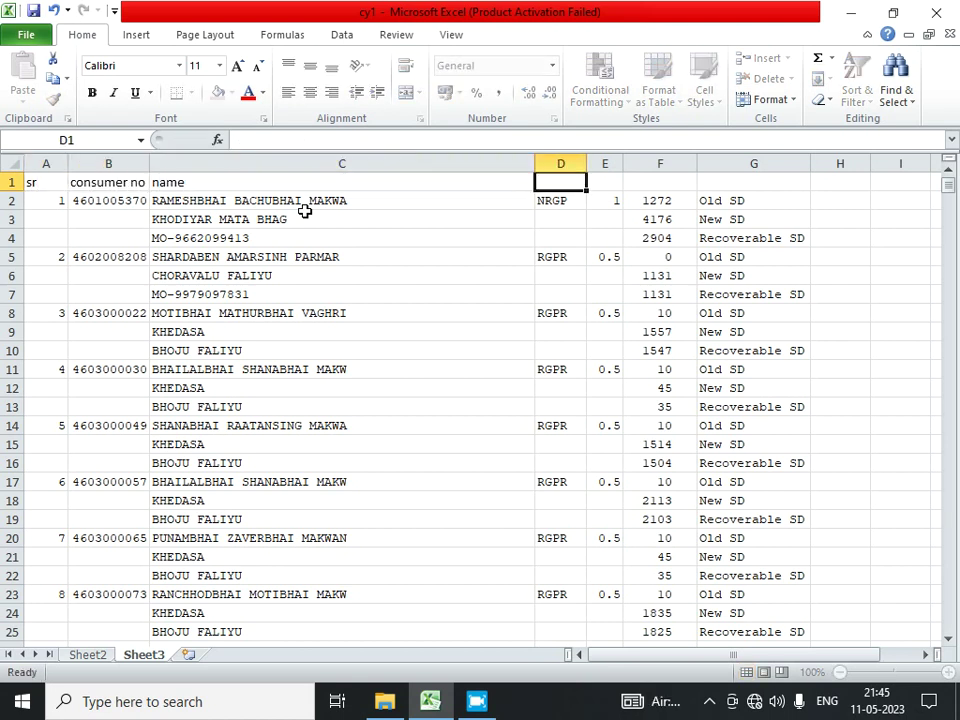
pyautogui.click(269, 218)
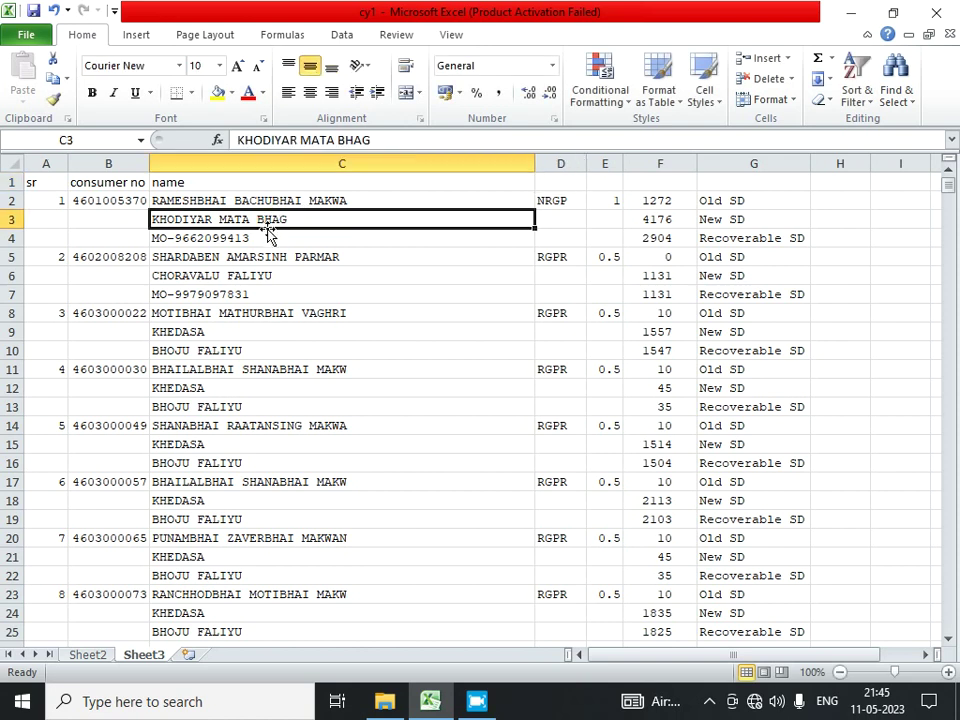
pyautogui.click(266, 235)
pyautogui.click(274, 200)
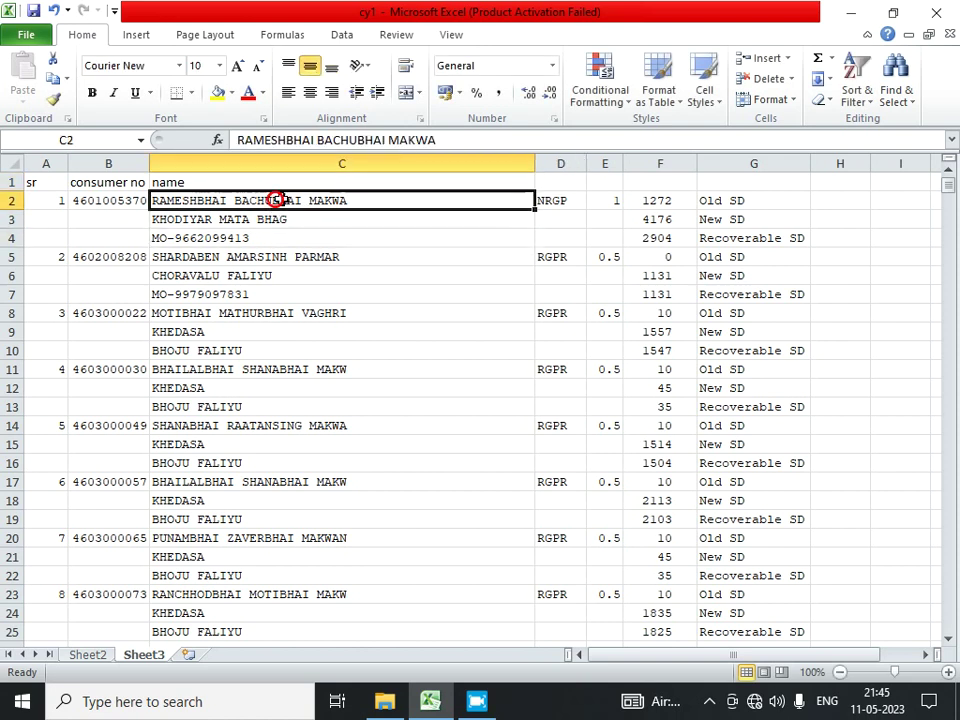
pyautogui.click(482, 164)
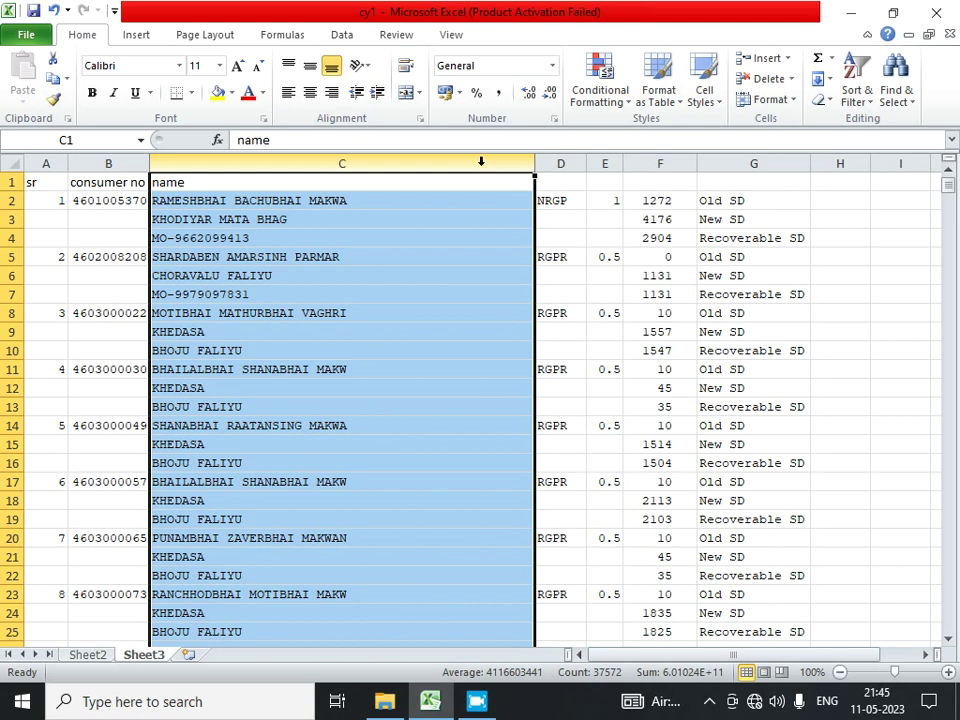
# Insert two copies of the name column C so columns D and E also hold the names.
pyautogui.hotkey('ctrl', 'c')
pyautogui.hotkey('ctrl', 'shift', '=')
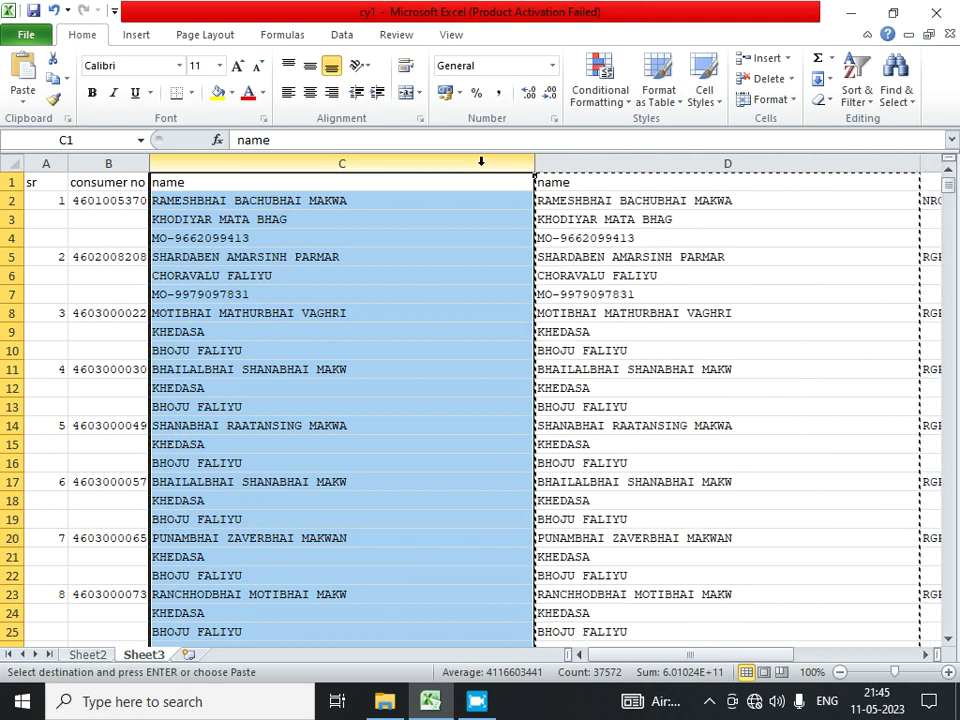
pyautogui.hotkey('ctrl', 'c')
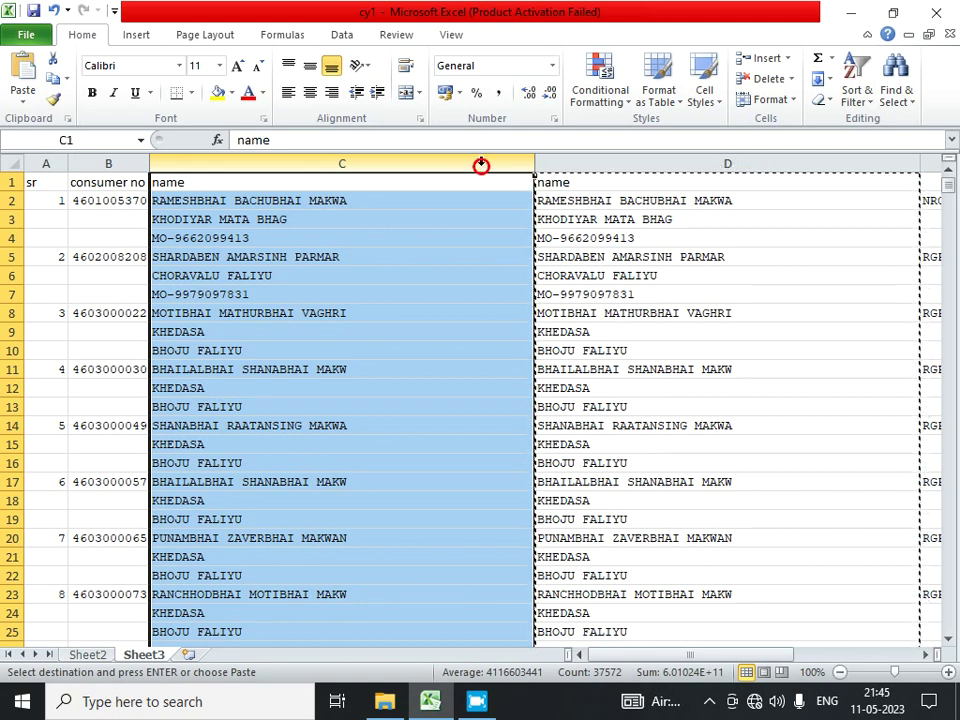
pyautogui.hotkey('ctrl', 'shift', '=')
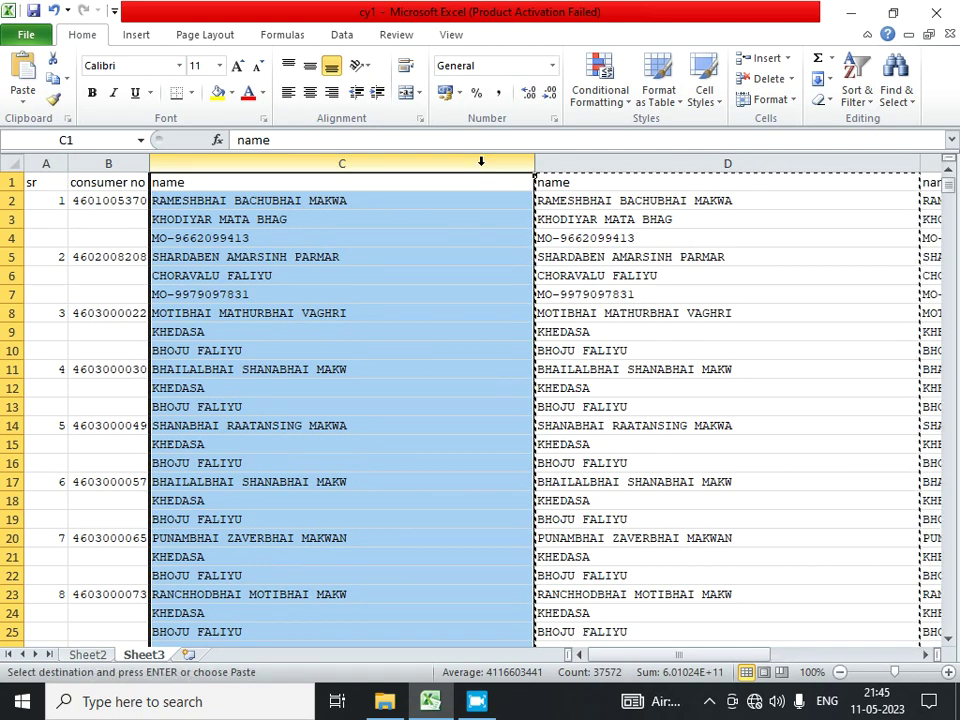
# Narrow columns C, D and E to fit the names and clear the copy marquee.
pyautogui.click(462, 224)
pyautogui.moveTo(535, 165); pyautogui.dragTo(368, 166)
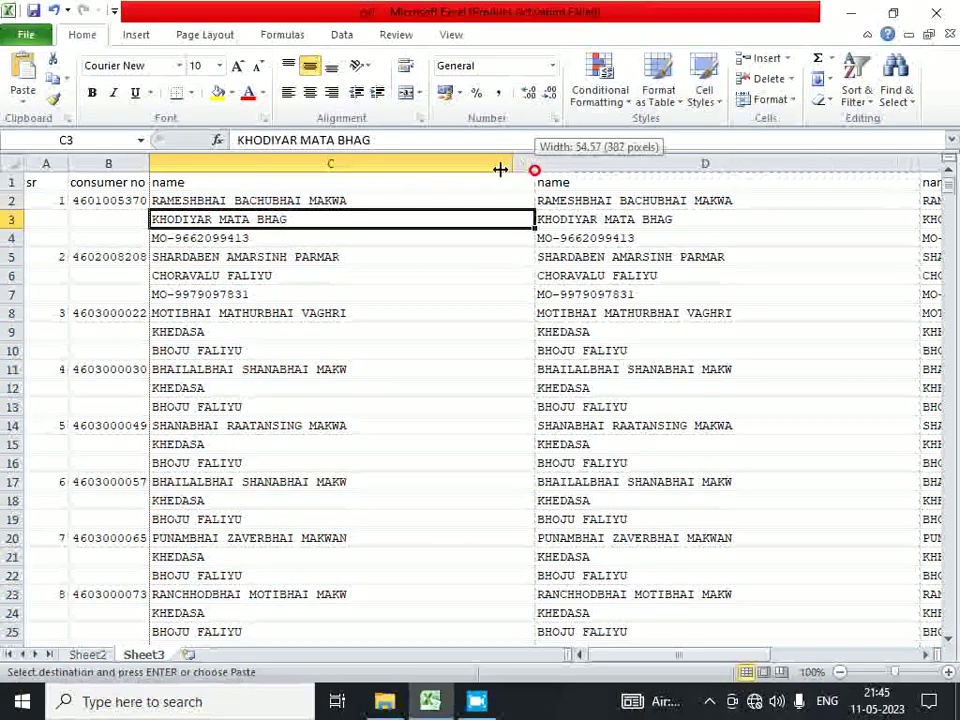
pyautogui.moveTo(753, 165); pyautogui.dragTo(582, 185)
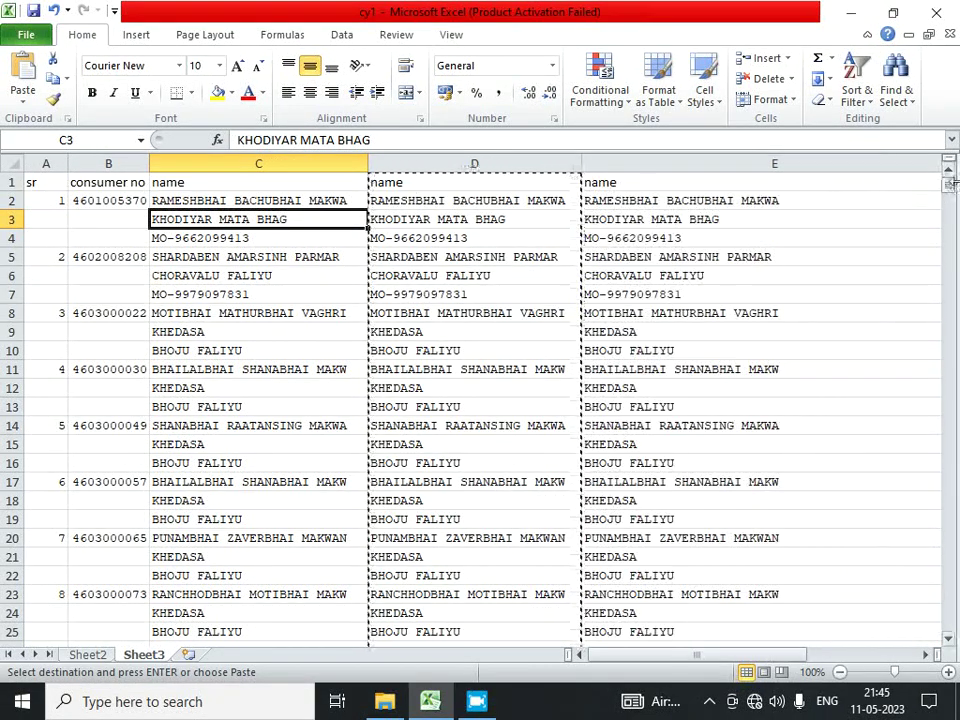
pyautogui.click(866, 165)
pyautogui.moveTo(700, 655); pyautogui.dragTo(725, 655)
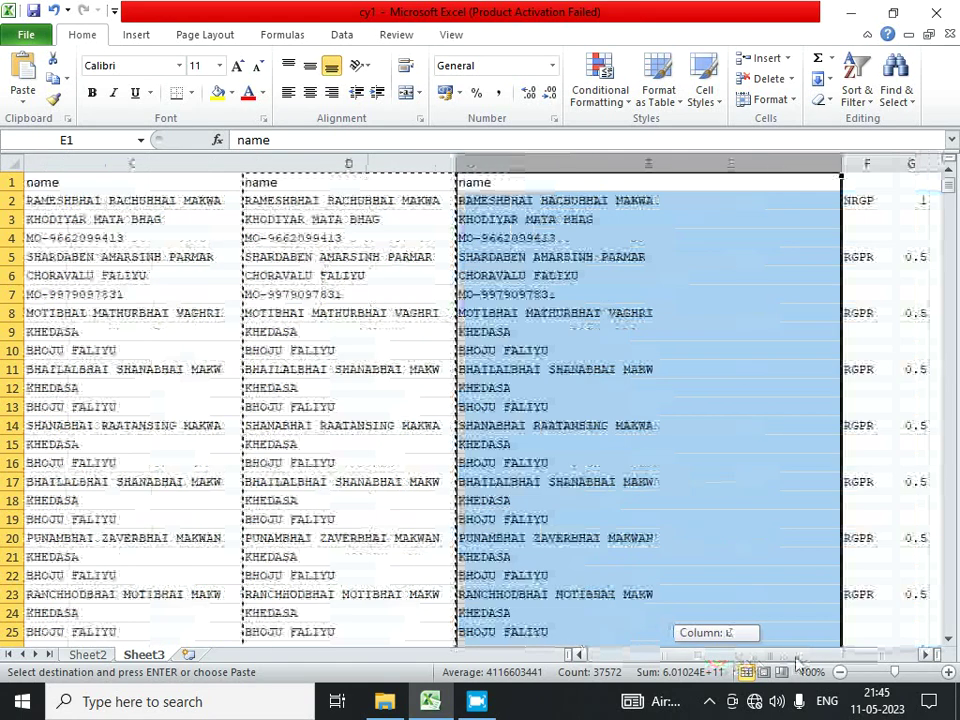
pyautogui.moveTo(838, 157); pyautogui.dragTo(679, 157)
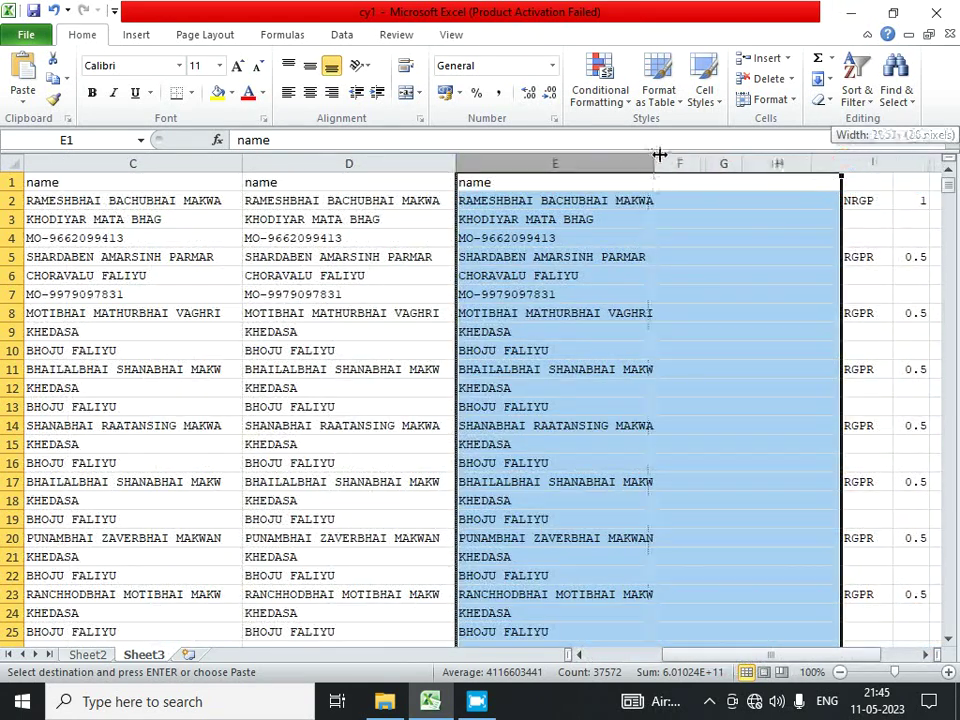
pyautogui.moveTo(720, 655); pyautogui.dragTo(690, 655)
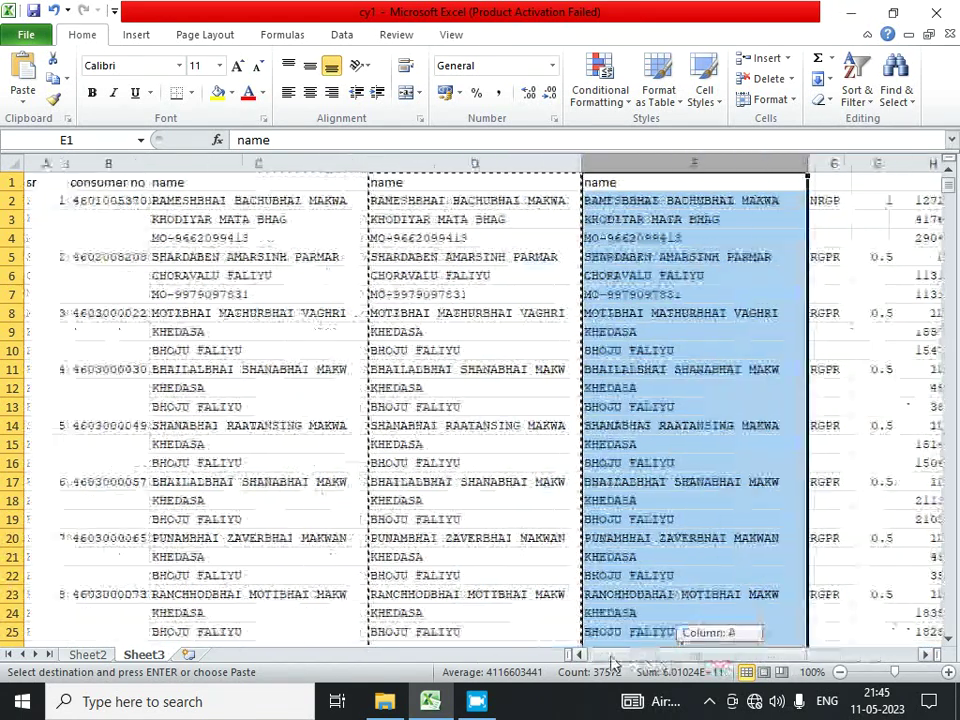
pyautogui.click(280, 200)
pyautogui.press('Escape')
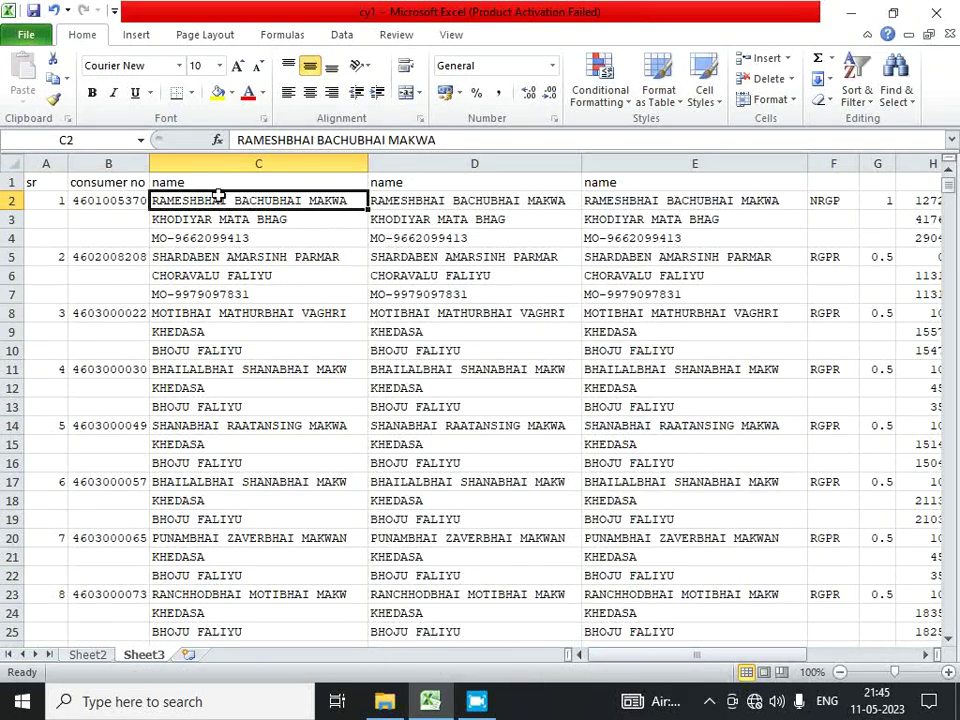
pyautogui.click(13, 181)
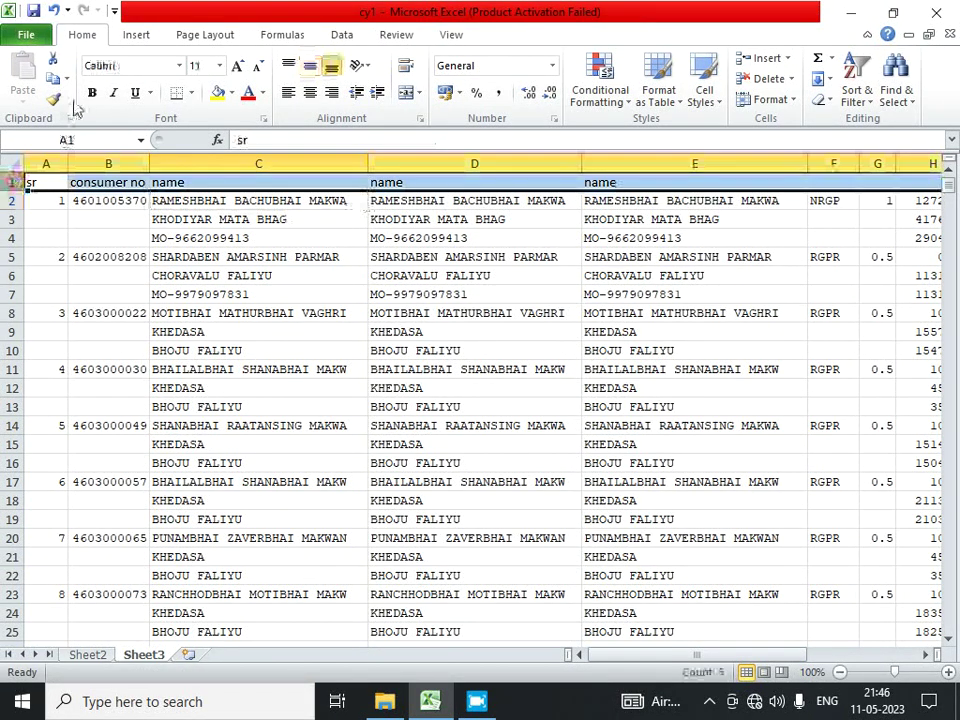
# Make row 1 bold and centred, then enter headers 'add1' in D1 and 'add2' in E1.
pyautogui.click(91, 92)
pyautogui.click(310, 92)
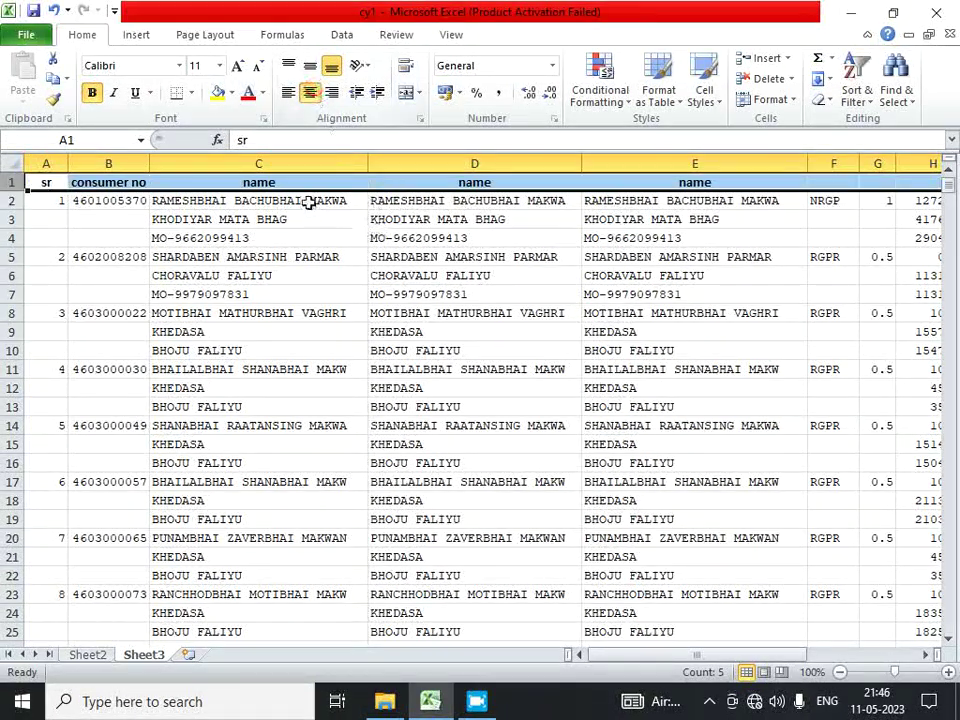
pyautogui.click(265, 195)
pyautogui.click(439, 197)
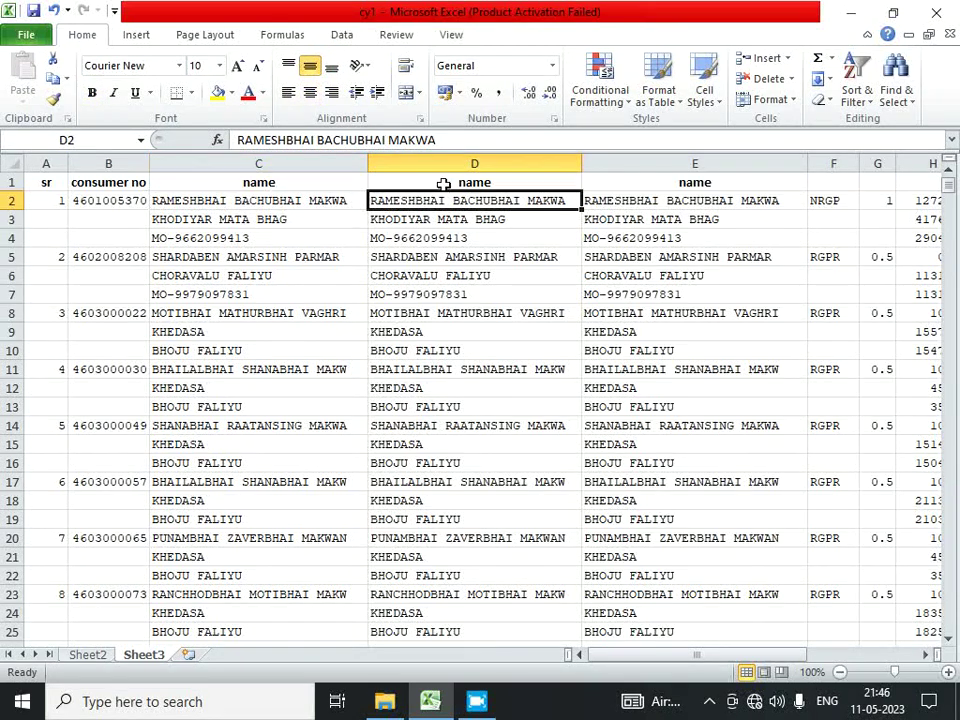
pyautogui.click(443, 184)
pyautogui.write('add1')
pyautogui.press('Tab')
pyautogui.write('add2')
pyautogui.press('Tab')
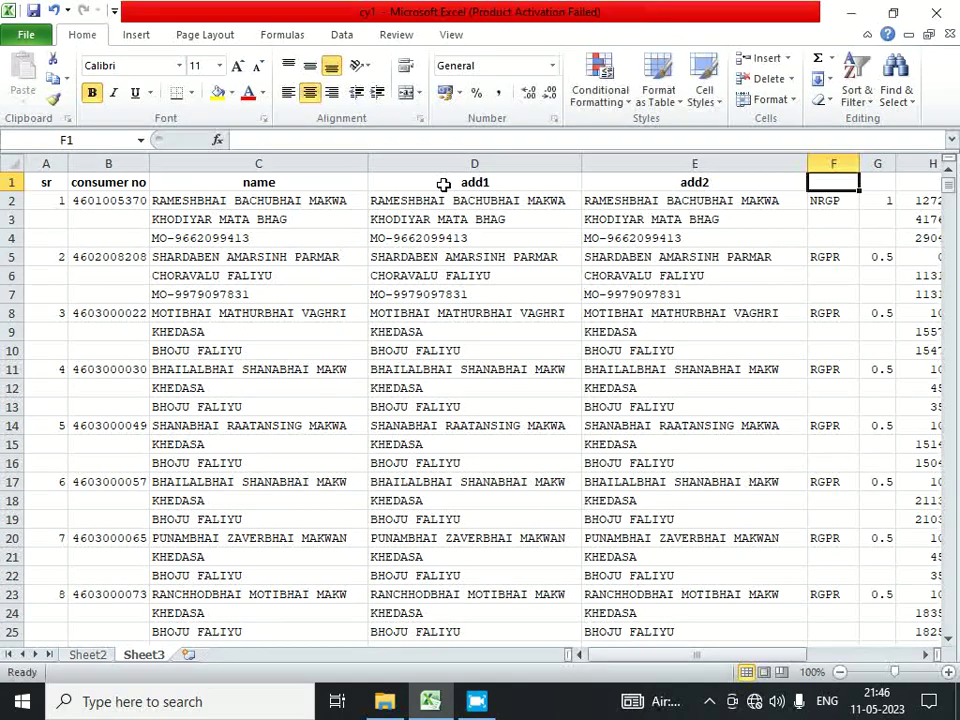
# Compare the name and address entries in rows 2–3 and bring up D2's cell menu.
pyautogui.click(242, 223)
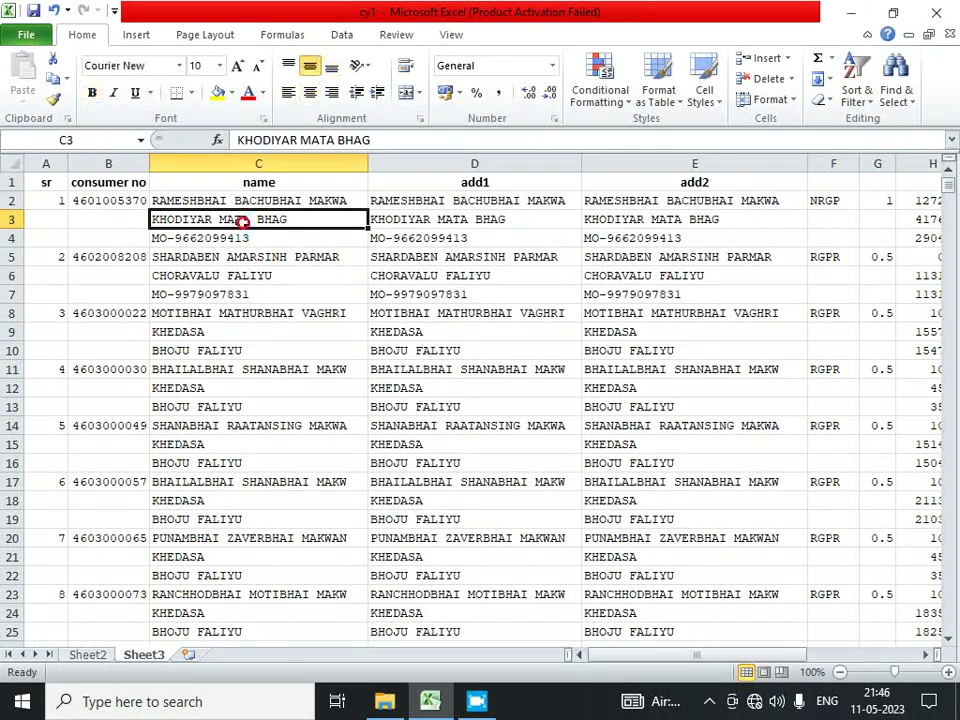
pyautogui.click(21, 219)
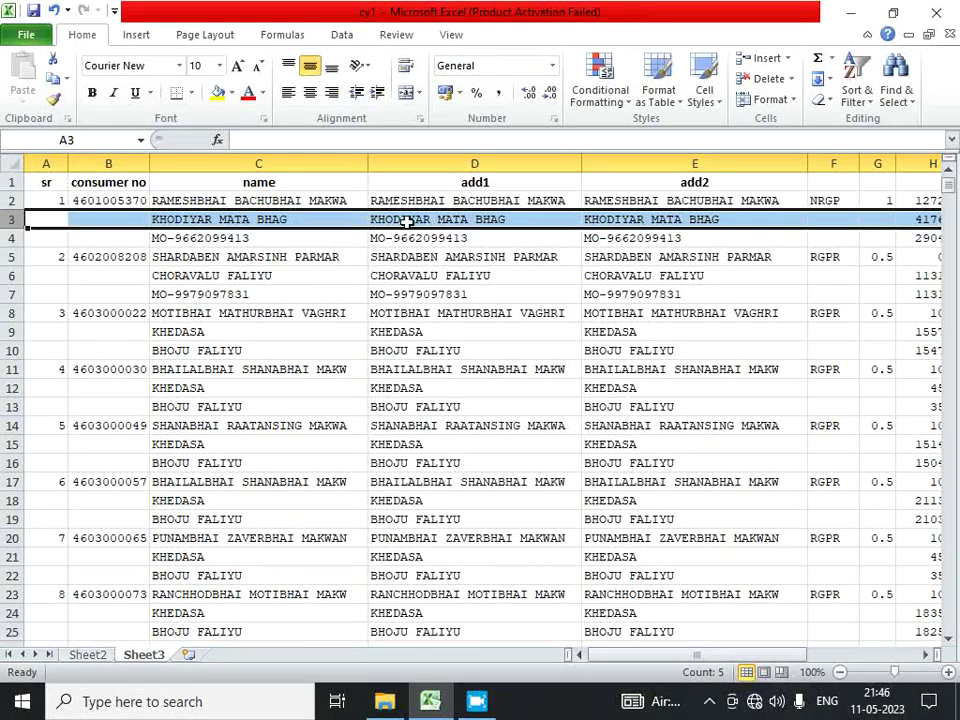
pyautogui.click(315, 195)
pyautogui.click(396, 196)
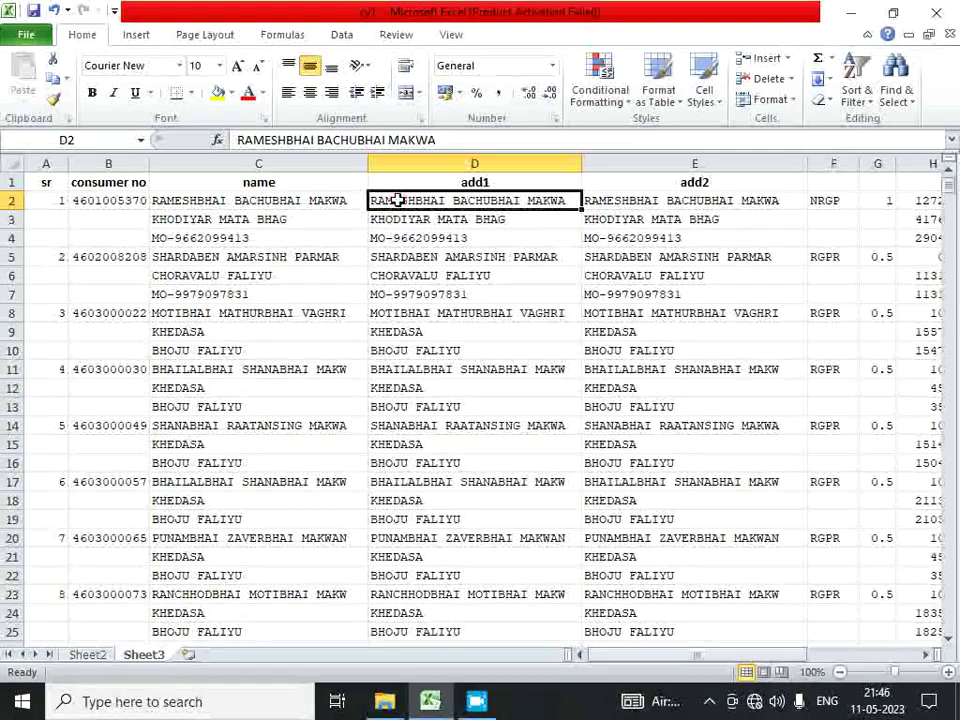
pyautogui.rightClick(453, 201)
pyautogui.click(410, 199)
pyautogui.click(452, 222)
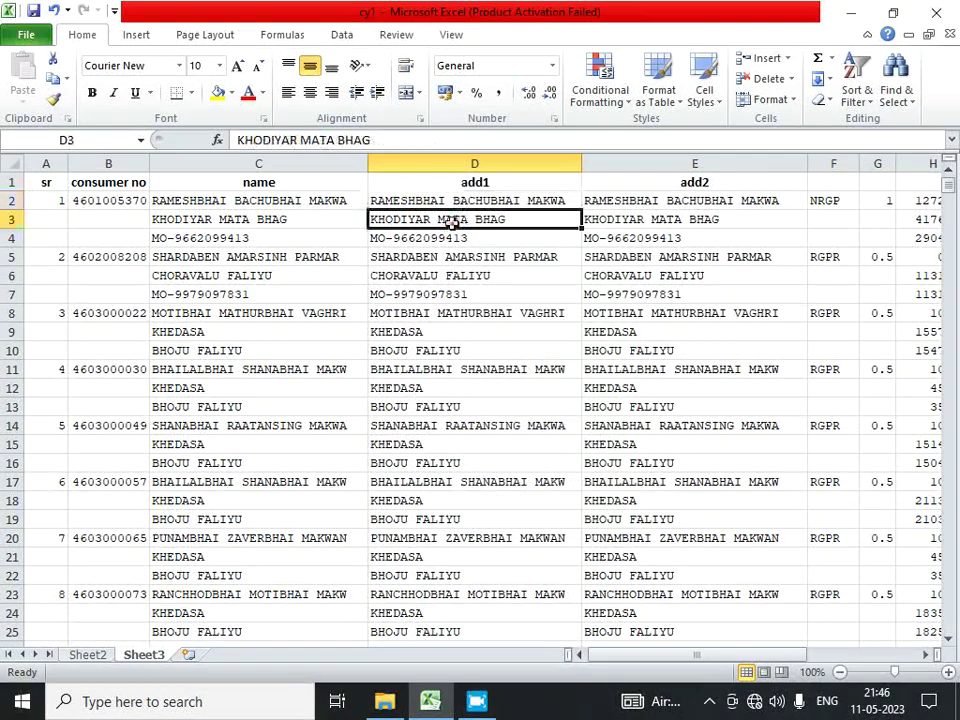
pyautogui.click(500, 200)
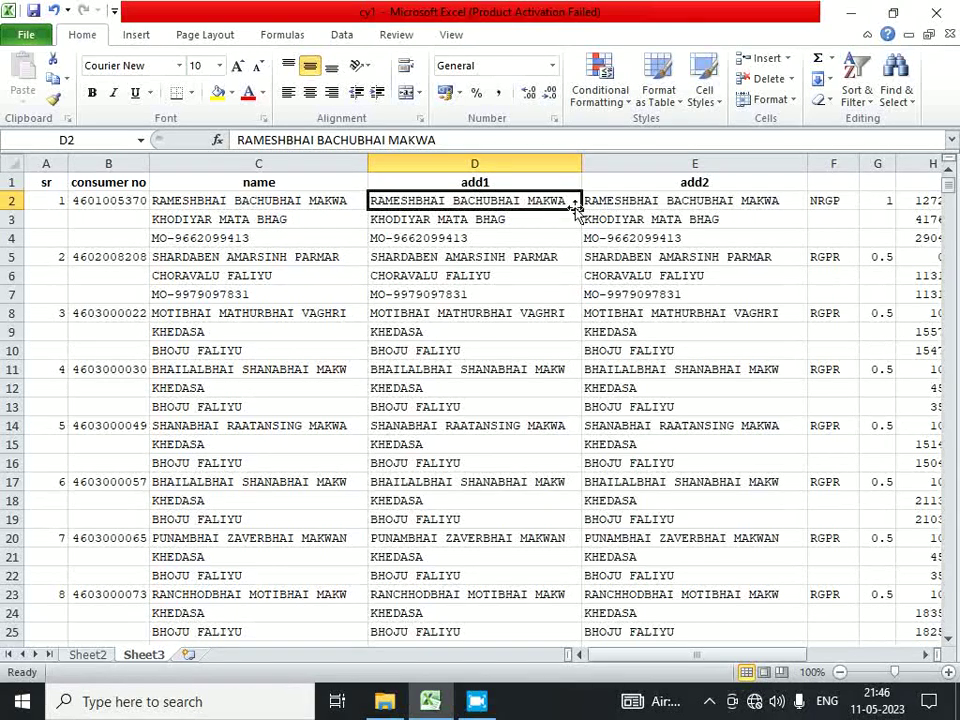
pyautogui.rightClick(449, 205)
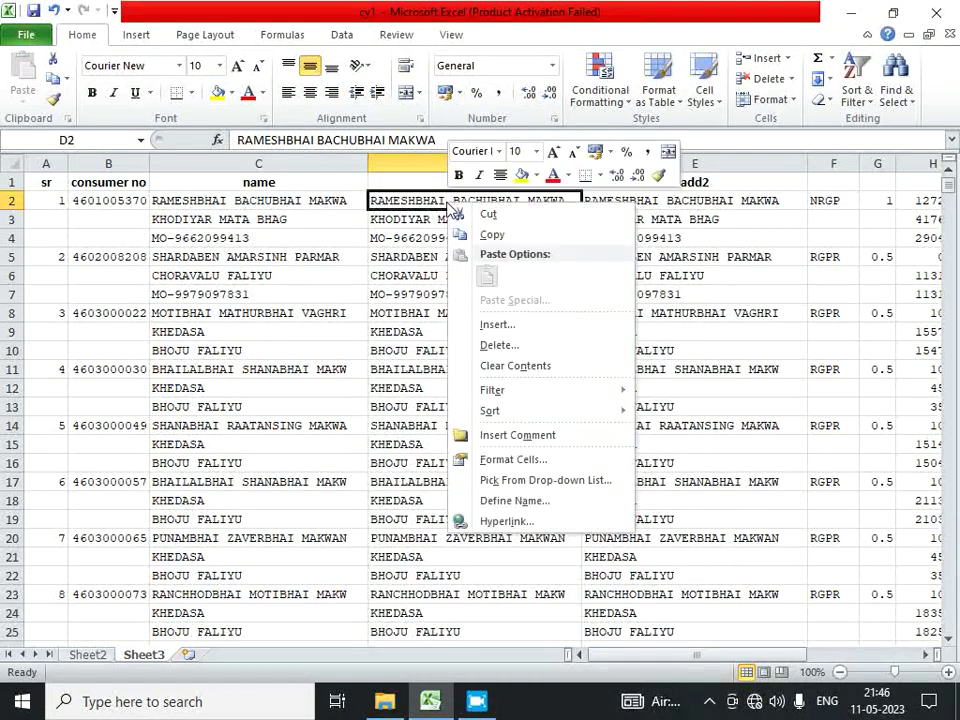
# Delete cell D2 with cells shifted up and check the moved add1 values against column C.
pyautogui.click(485, 350)
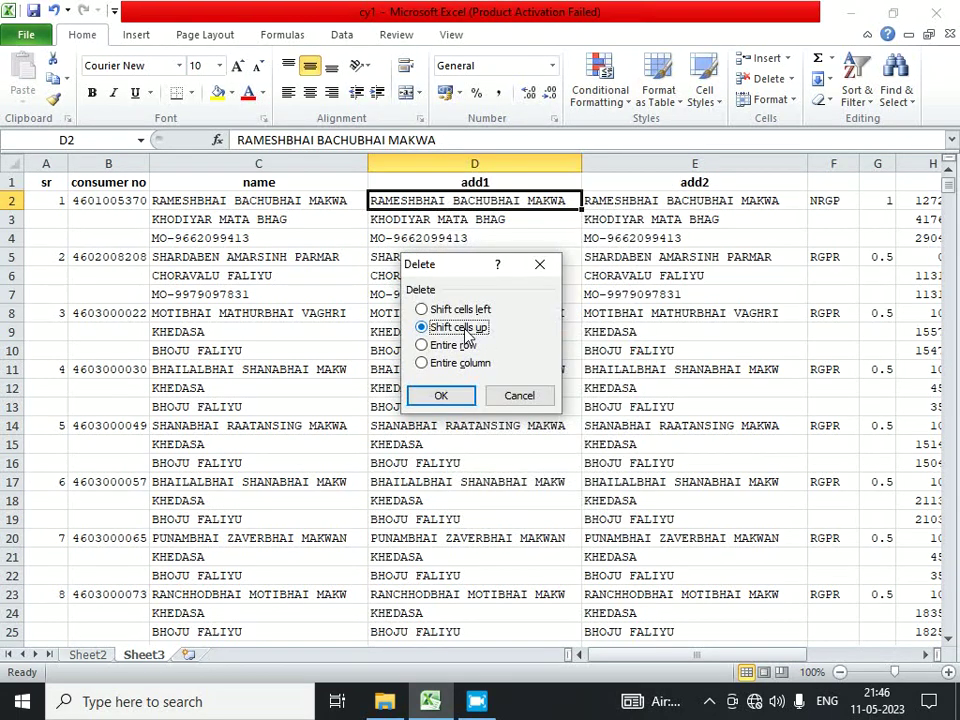
pyautogui.click(457, 396)
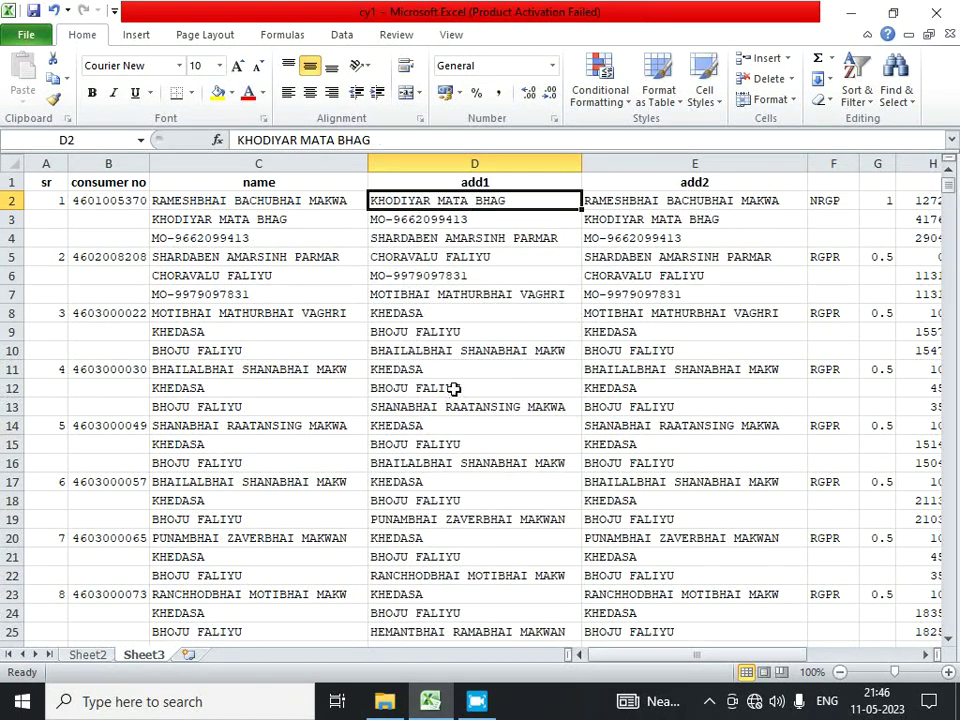
pyautogui.click(320, 220)
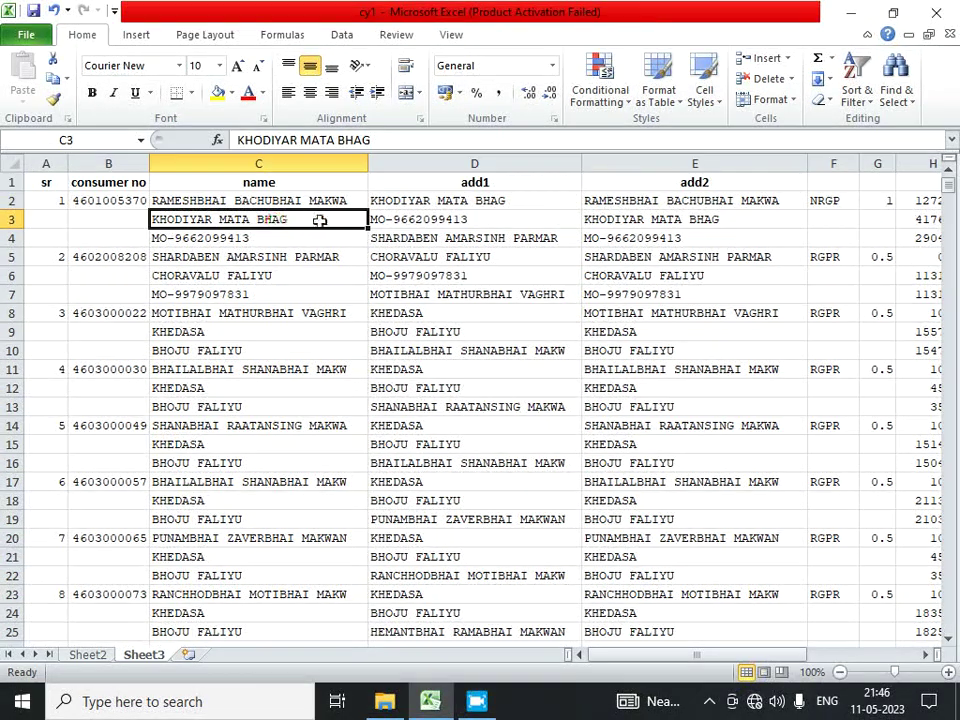
pyautogui.click(391, 202)
pyautogui.click(347, 201)
pyautogui.click(408, 201)
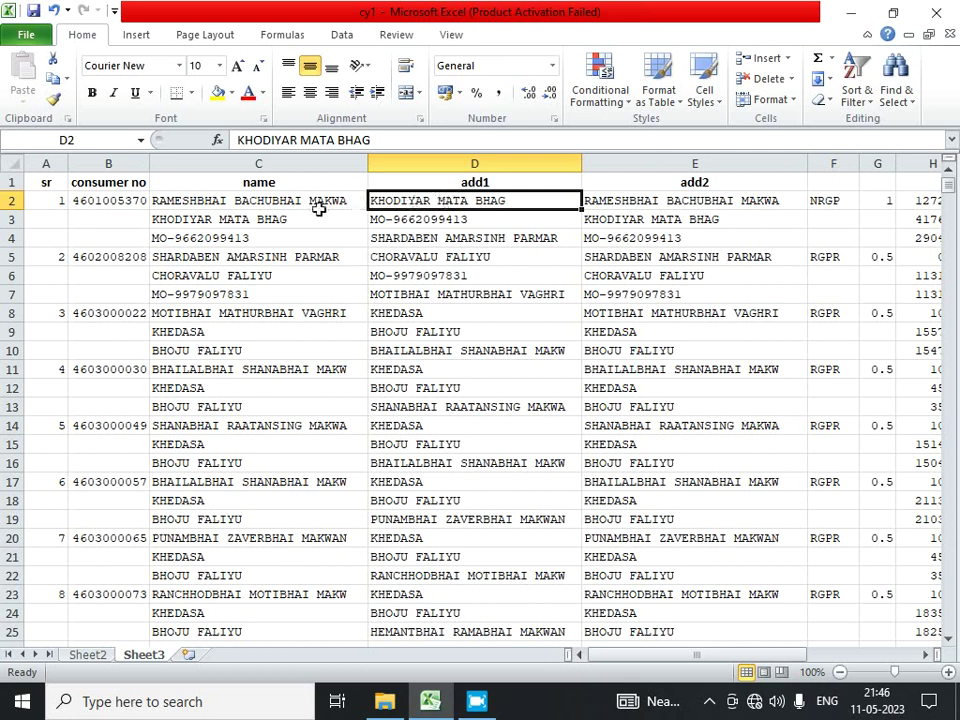
pyautogui.click(246, 236)
# Delete E2:E3 with Shift cells up so the add2 column moves up two rows.
pyautogui.click(618, 203)
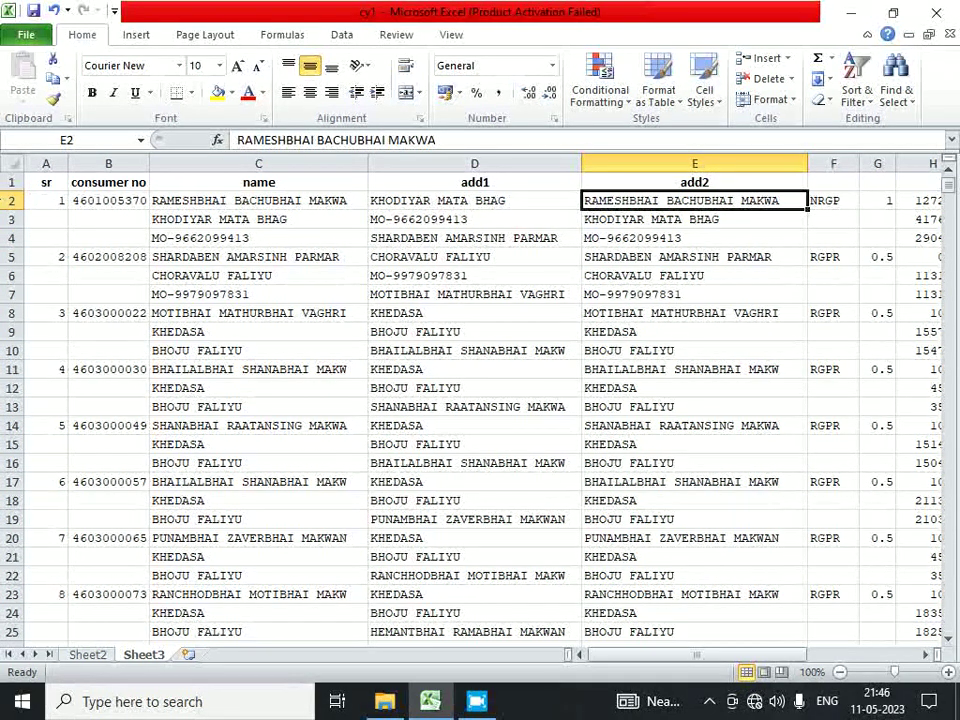
pyautogui.click(10, 201)
pyautogui.click(664, 200)
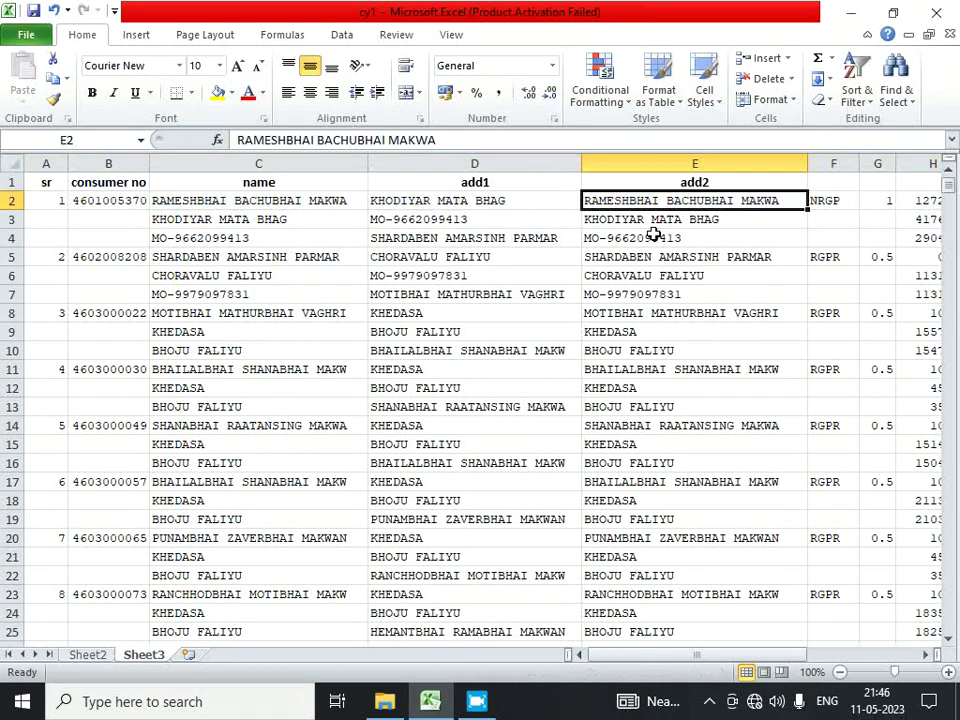
pyautogui.click(650, 238)
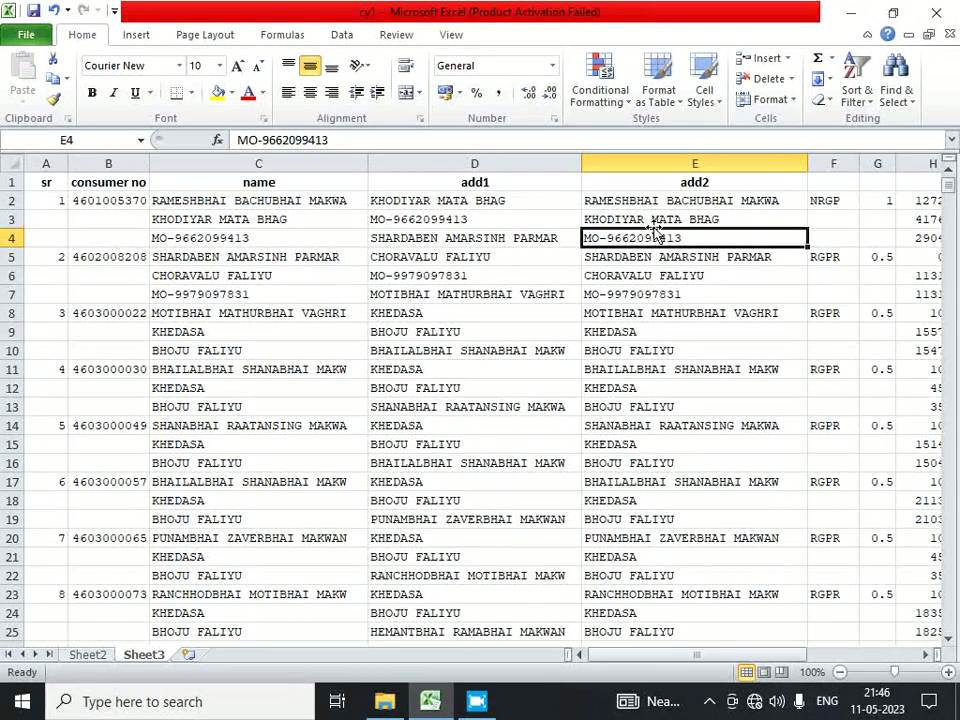
pyautogui.moveTo(651, 202); pyautogui.dragTo(651, 222)
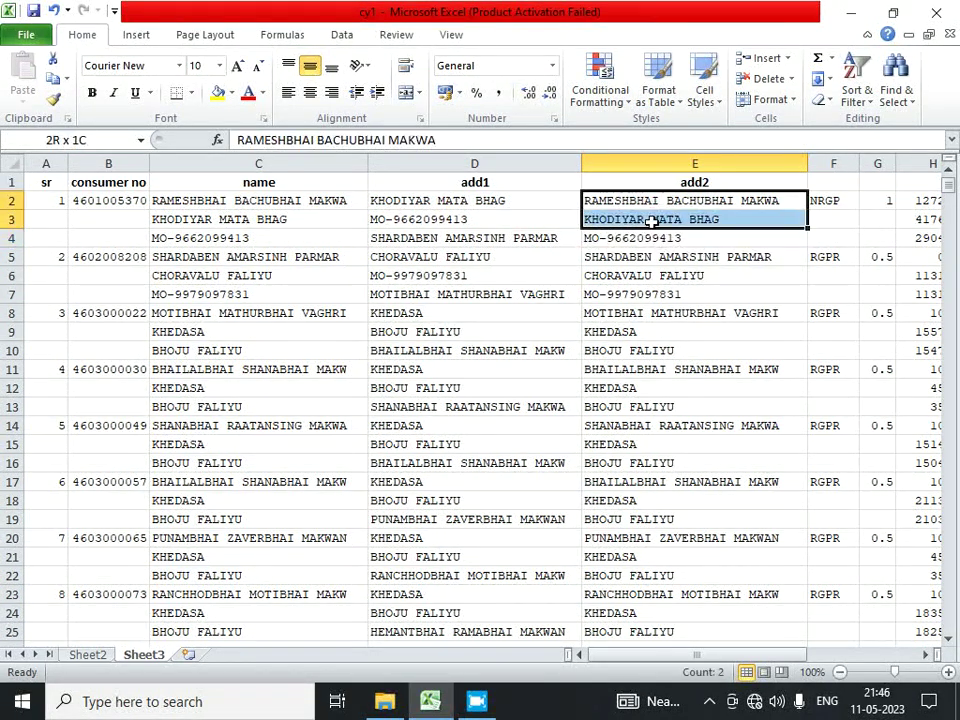
pyautogui.rightClick(672, 222)
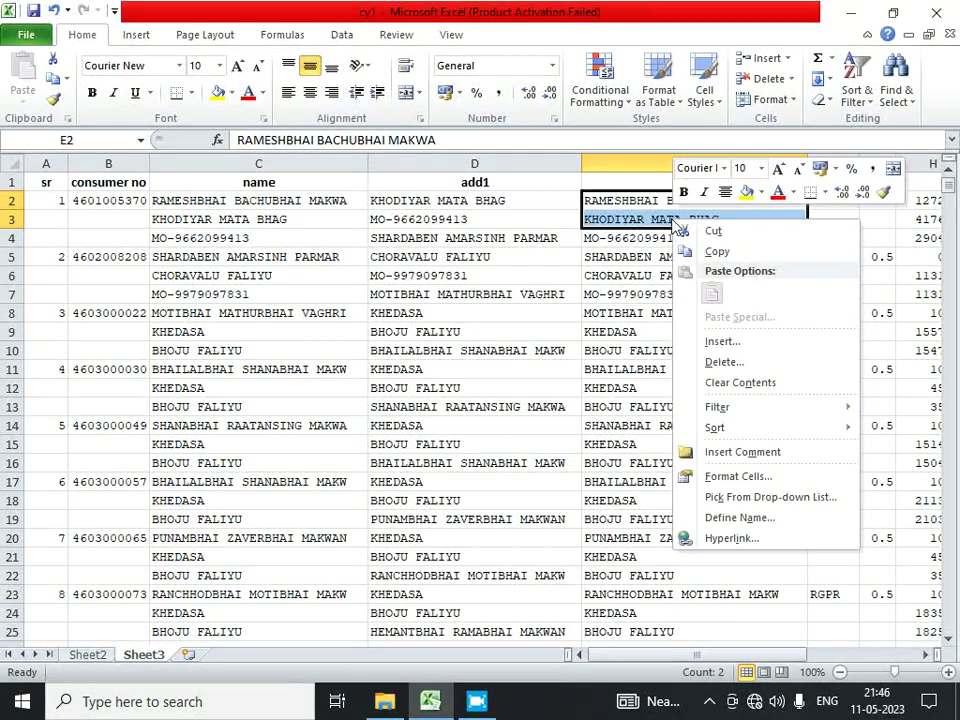
pyautogui.click(716, 362)
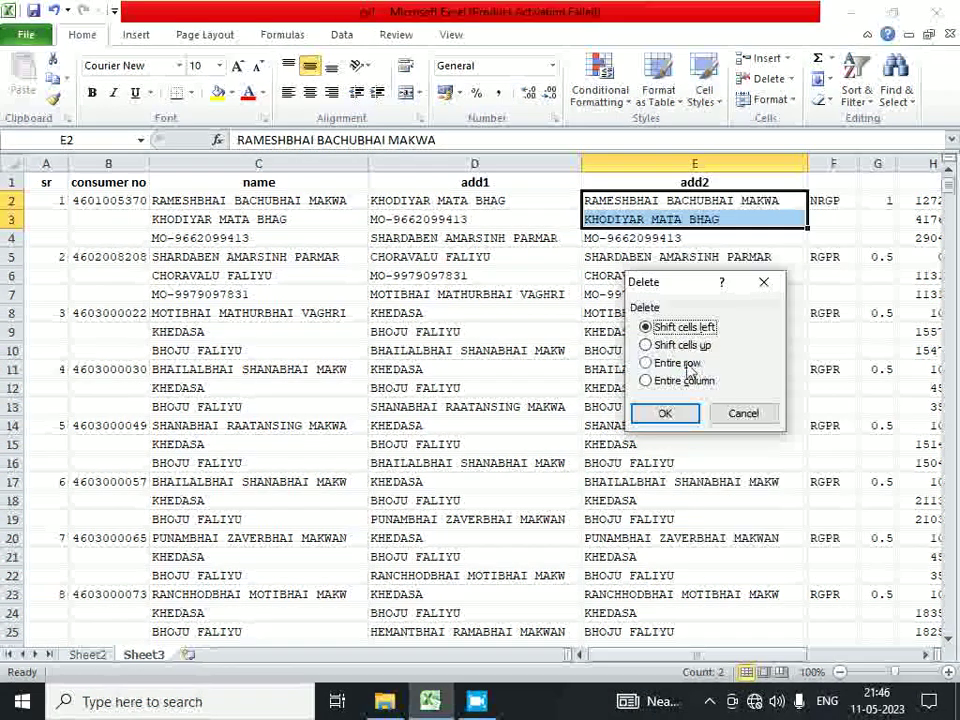
pyautogui.click(674, 346)
pyautogui.click(667, 415)
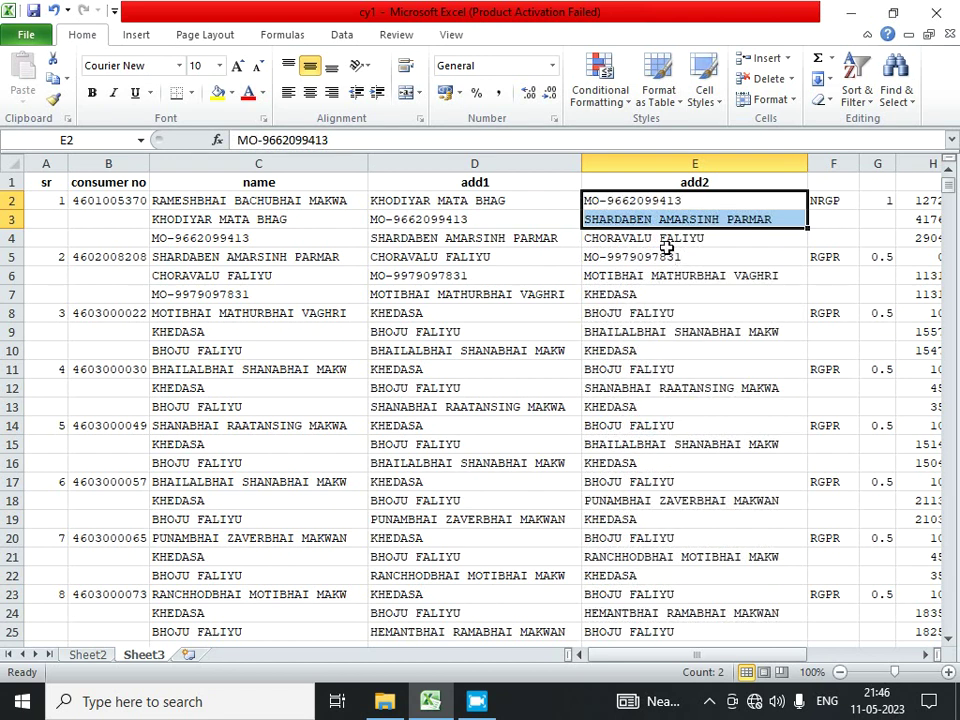
pyautogui.click(632, 201)
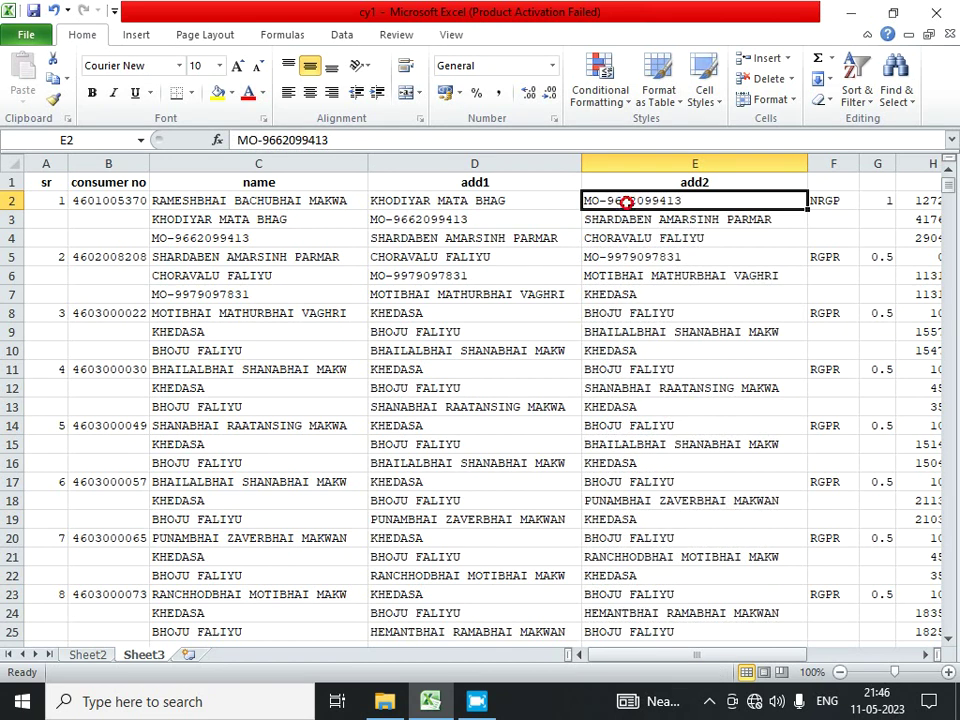
pyautogui.click(190, 198)
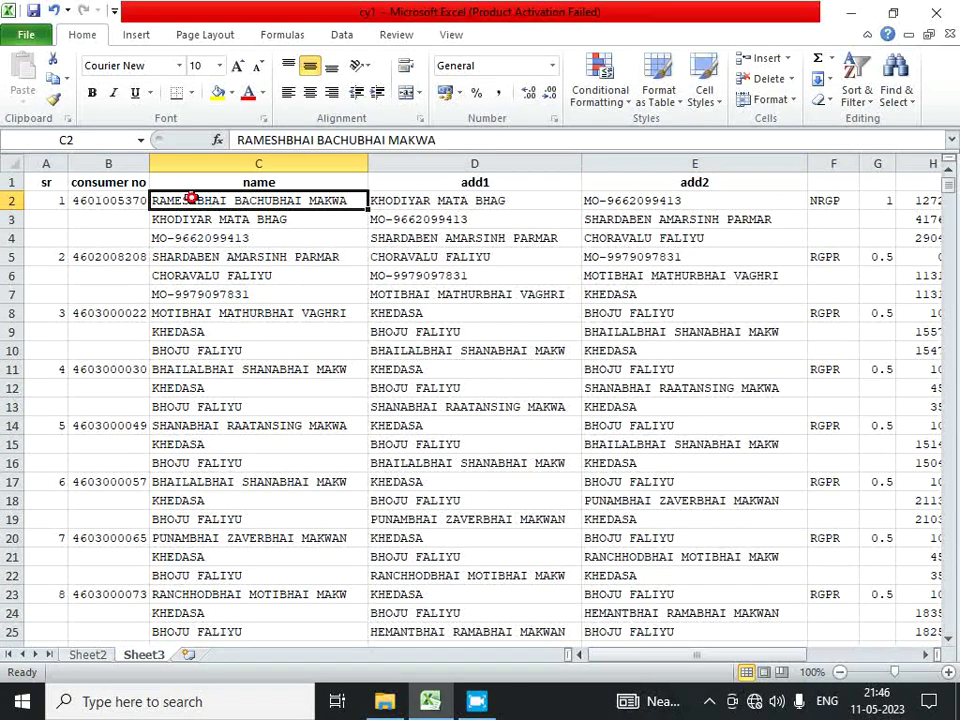
# Inspect the shifted row 2 entries across the name, add1 and add2 columns.
pyautogui.click(396, 202)
pyautogui.click(616, 202)
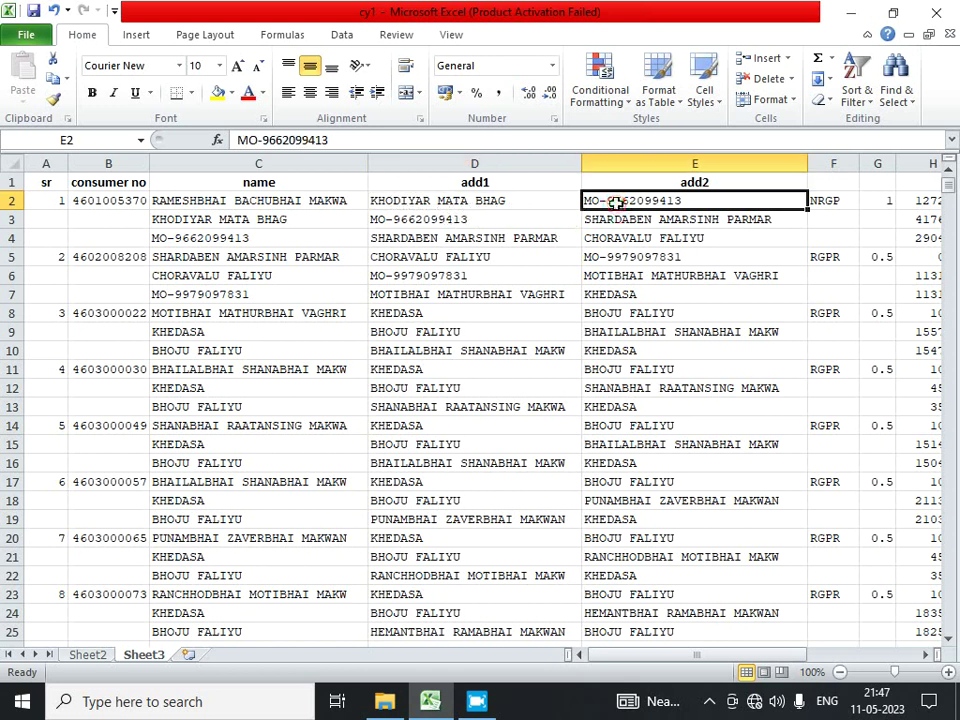
pyautogui.moveTo(258, 201); pyautogui.dragTo(266, 230)
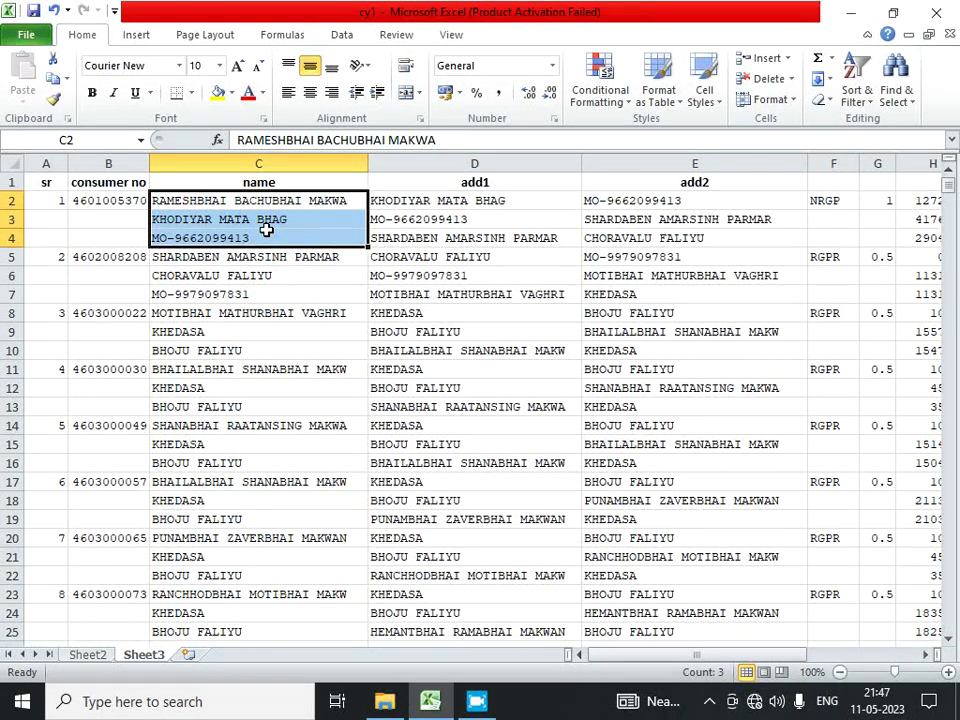
pyautogui.moveTo(335, 200); pyautogui.dragTo(660, 201)
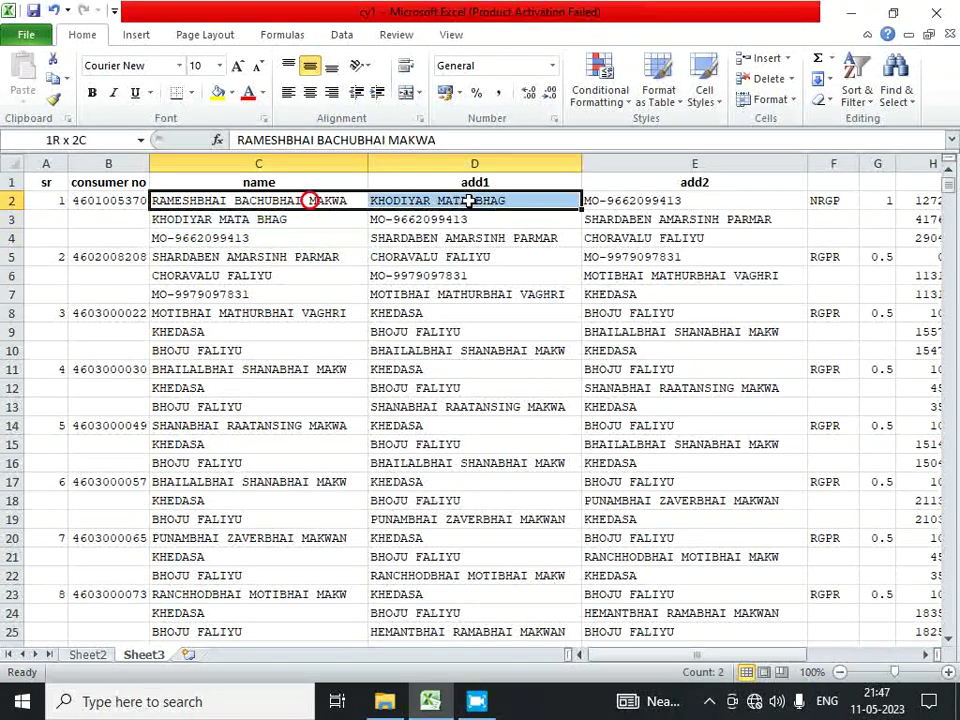
pyautogui.click(686, 201)
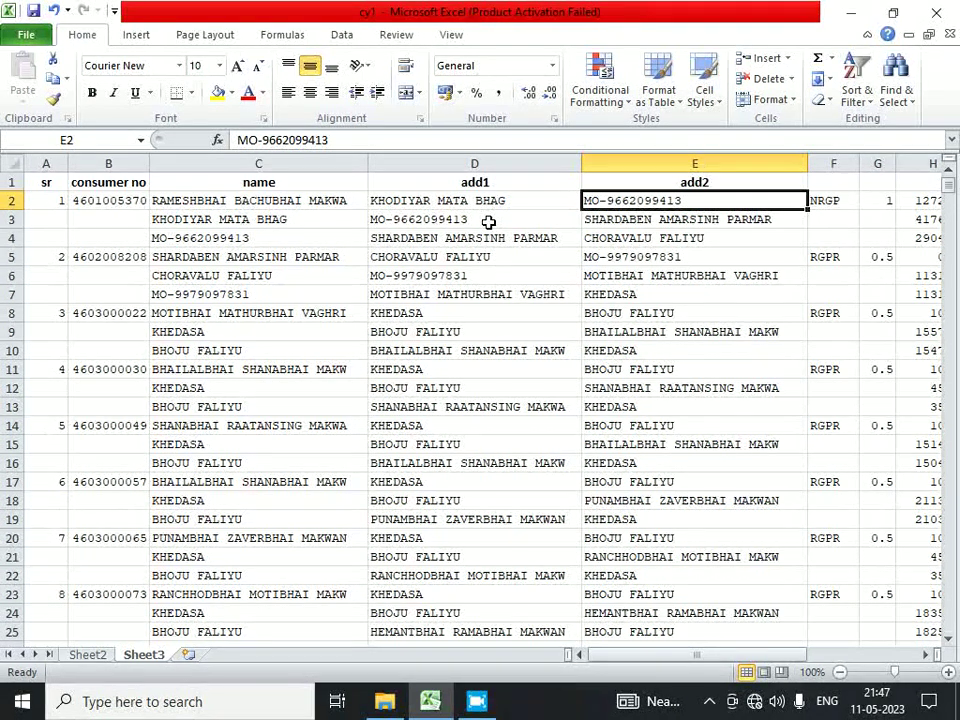
# Head column F 'trf' and column G 'load'.
pyautogui.press('Right')
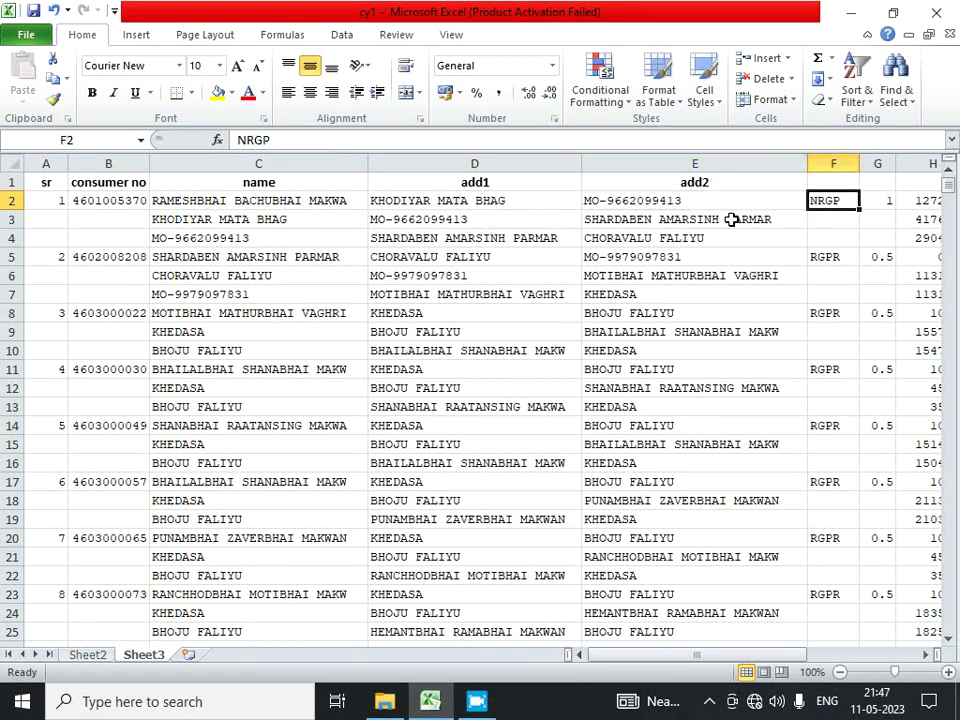
pyautogui.click(823, 182)
pyautogui.write('trf')
pyautogui.press('Tab')
pyautogui.write('load')
pyautogui.press('Tab')
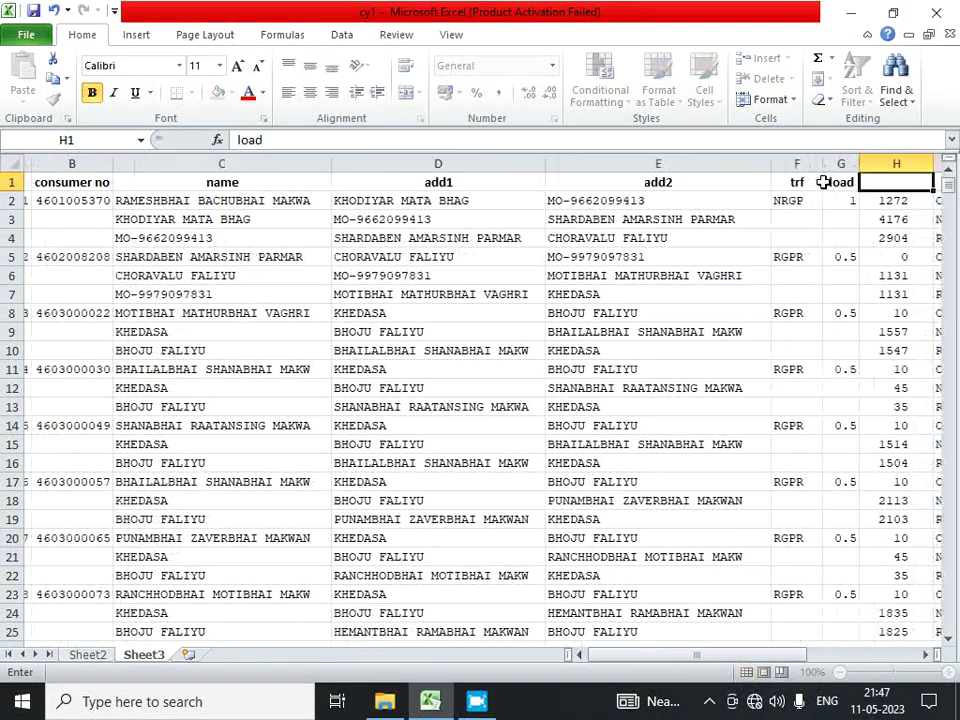
pyautogui.press('Tab')
pyautogui.press('Tab')
# Check the amounts 1272, 4176 and 2904 in column H, then start typing 'old sd' in H1.
pyautogui.click(620, 200)
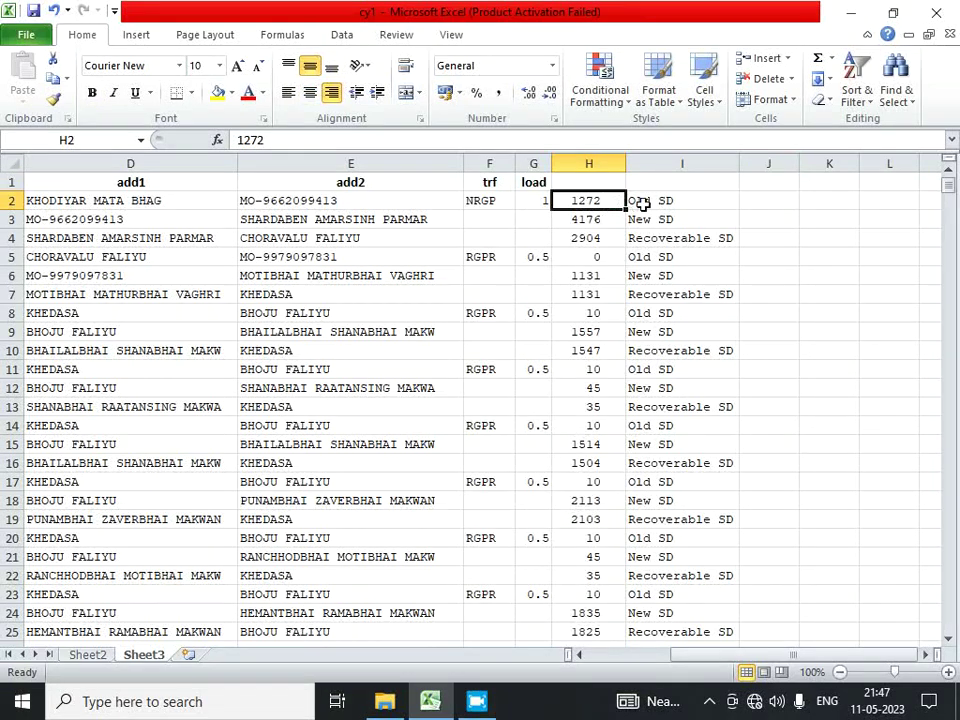
pyautogui.click(640, 203)
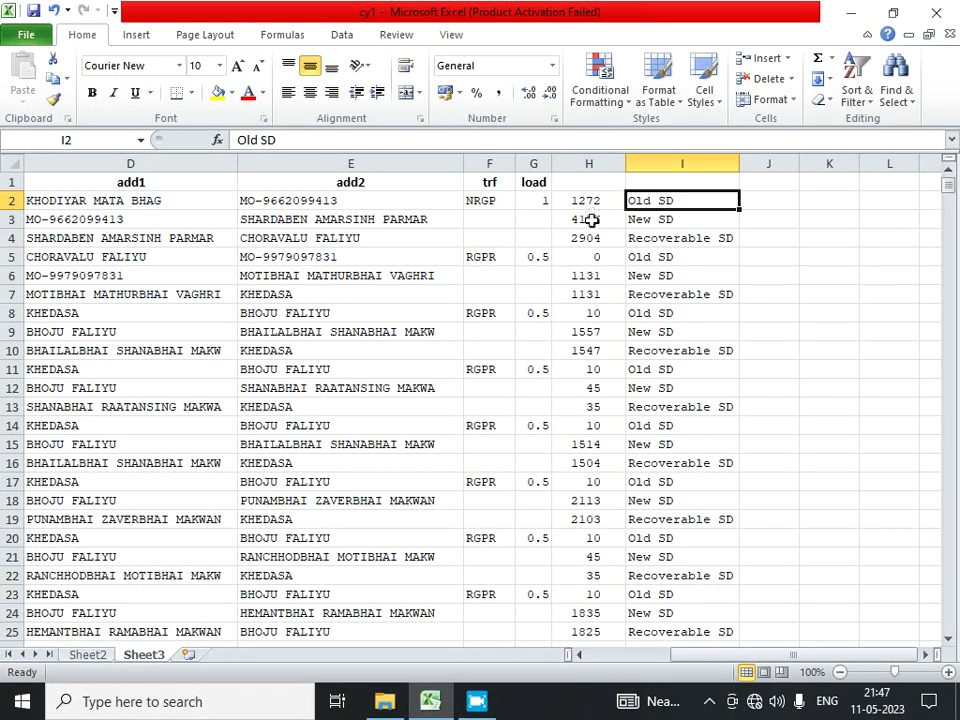
pyautogui.click(590, 216)
pyautogui.click(604, 236)
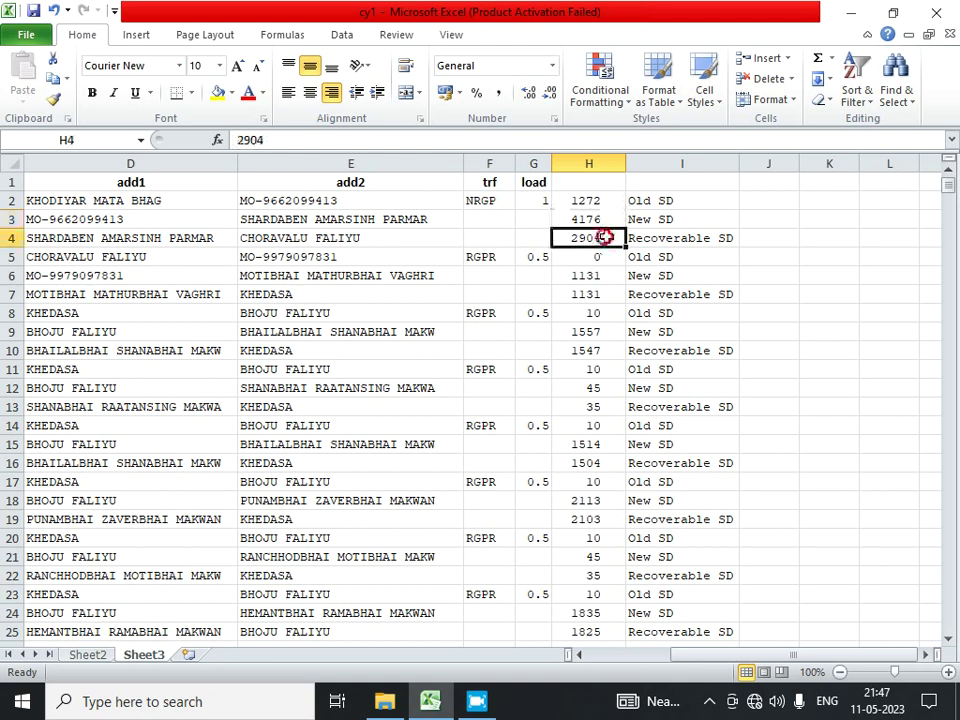
pyautogui.click(595, 203)
pyautogui.click(598, 185)
pyautogui.click(593, 202)
pyautogui.click(594, 180)
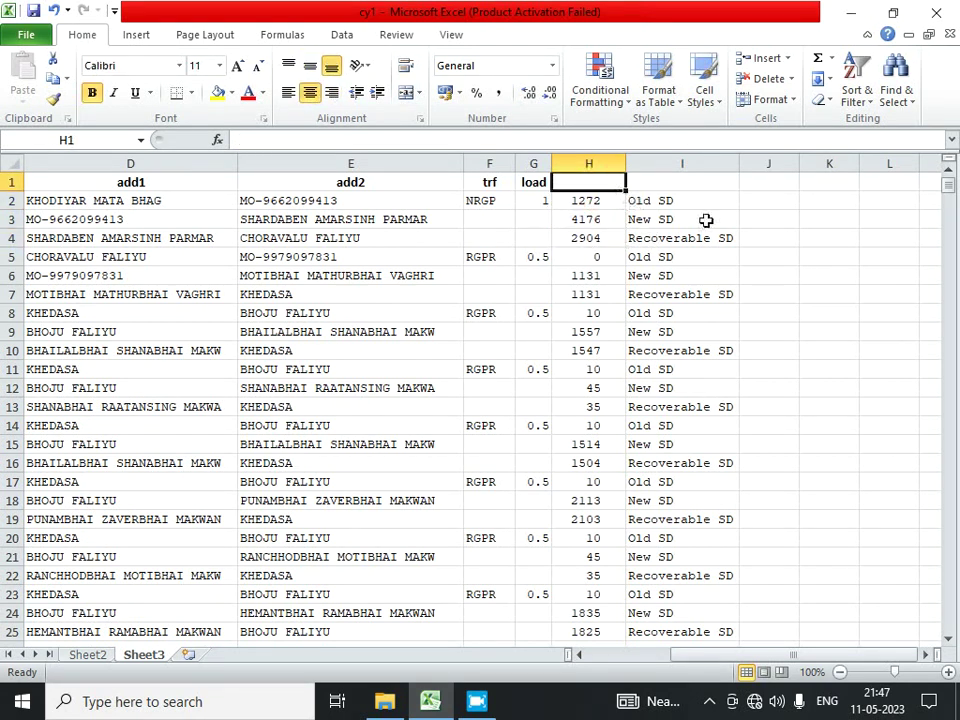
pyautogui.write('old')
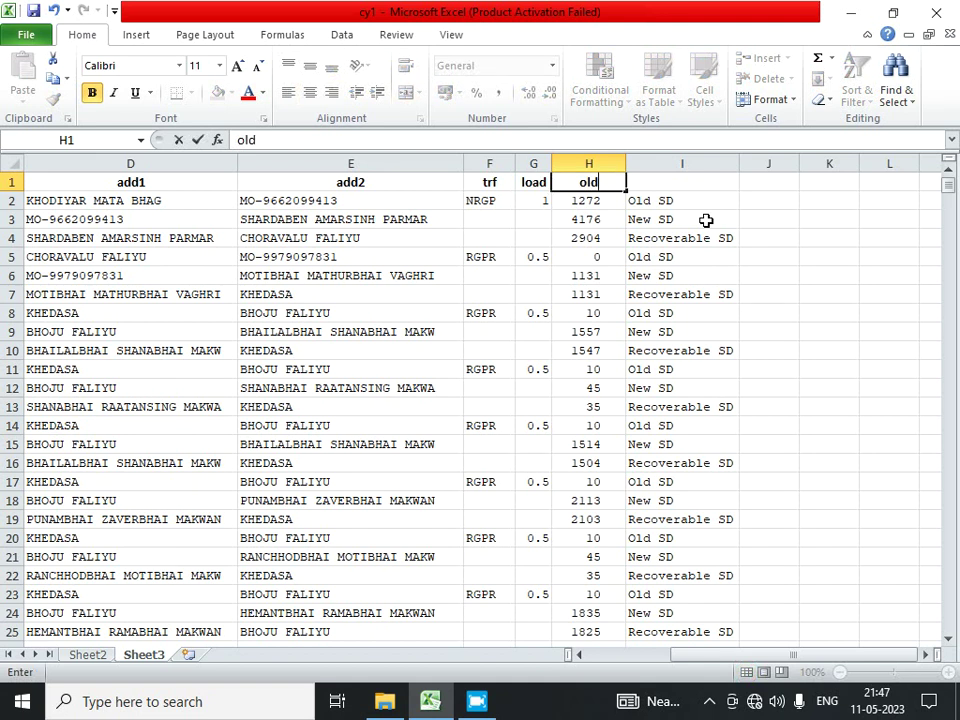
pyautogui.write(' sd')
# Finish the 'old sd' heading and insert a copy of column H as column I headed 'new sd'.
pyautogui.press('Tab')
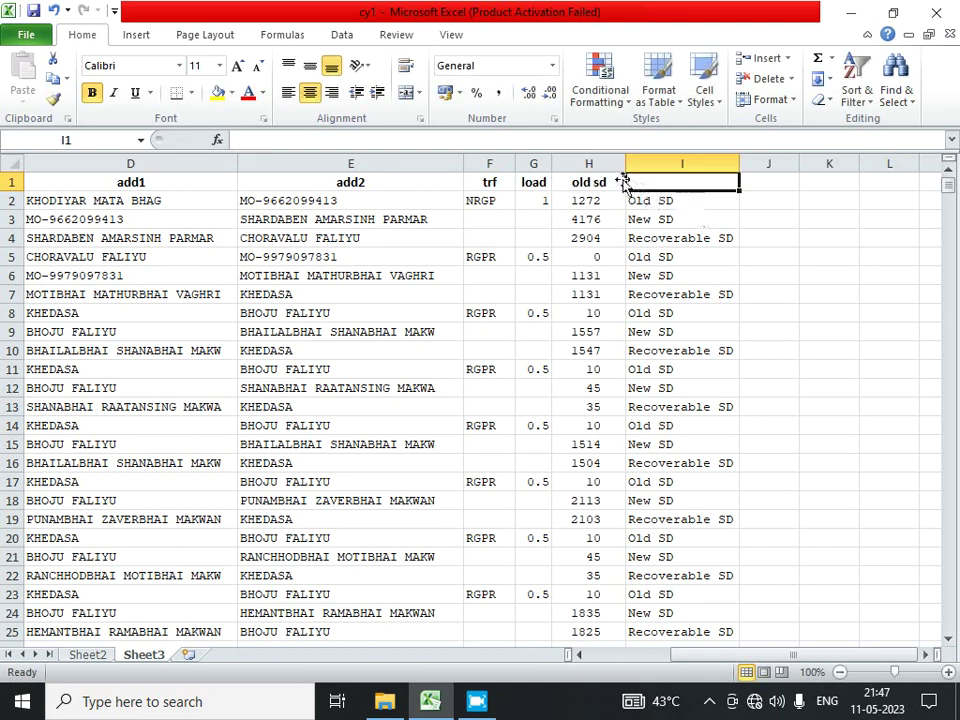
pyautogui.click(595, 157)
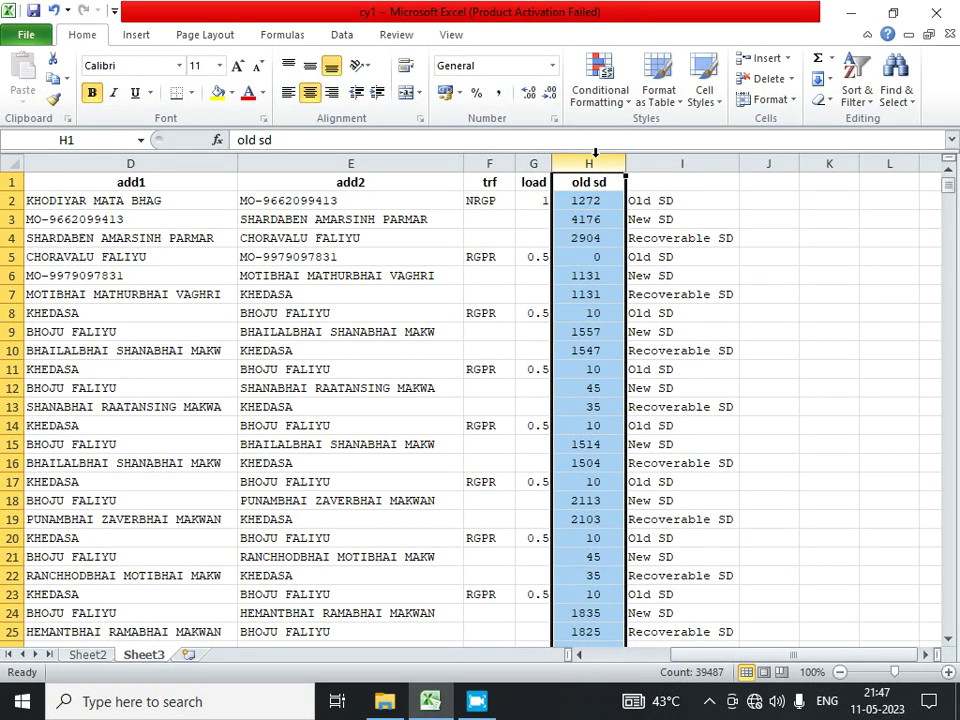
pyautogui.hotkey('ctrl', 'c')
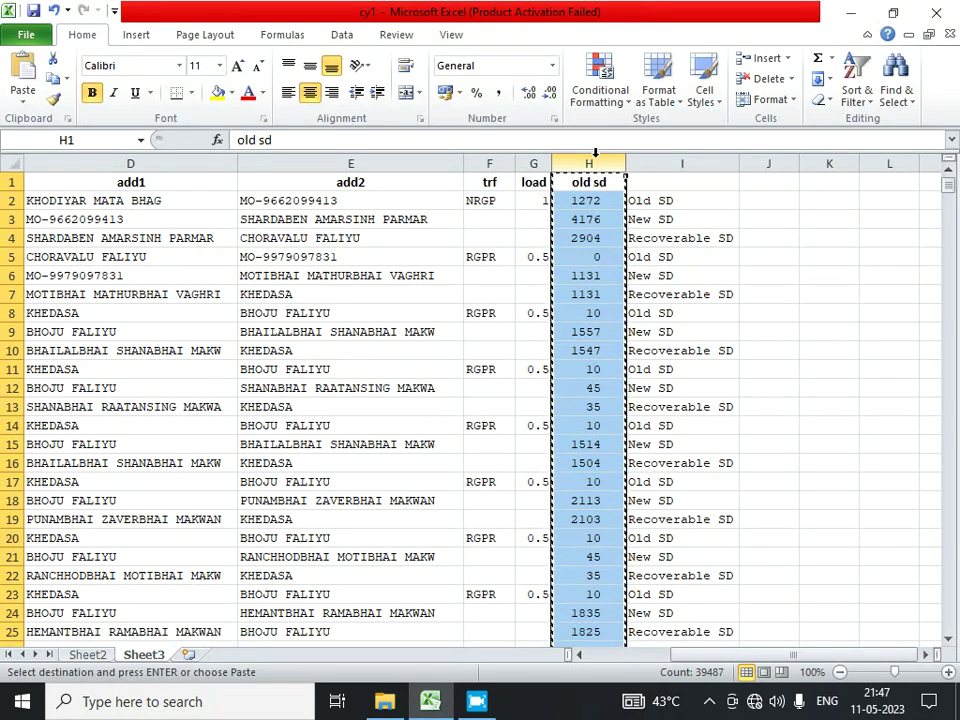
pyautogui.hotkey('ctrl', 'shift', '+')
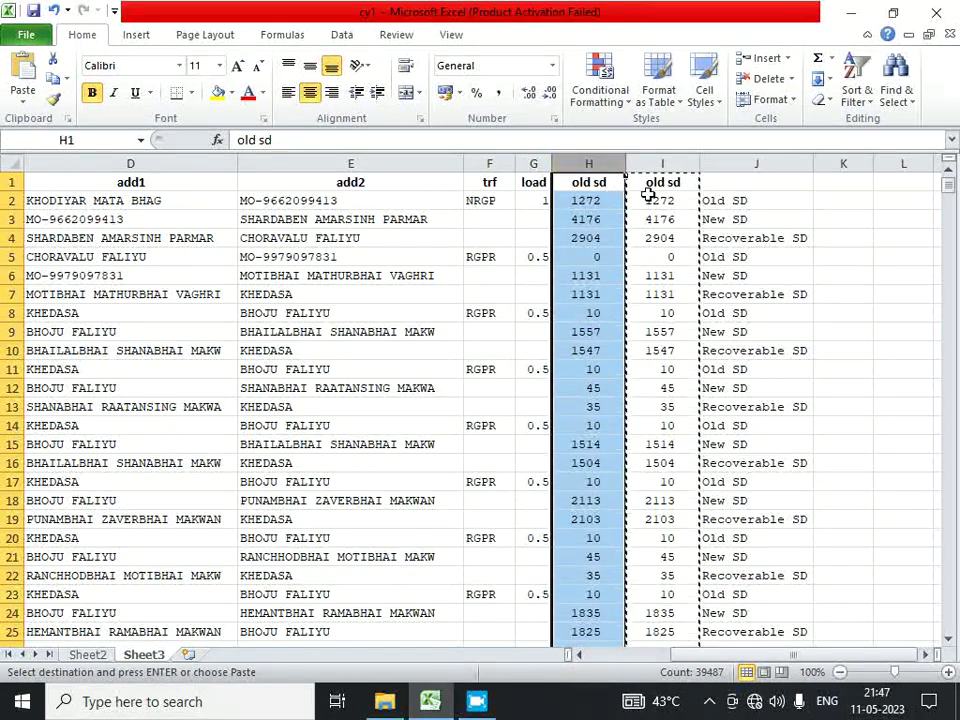
pyautogui.press('Escape')
pyautogui.click(605, 185)
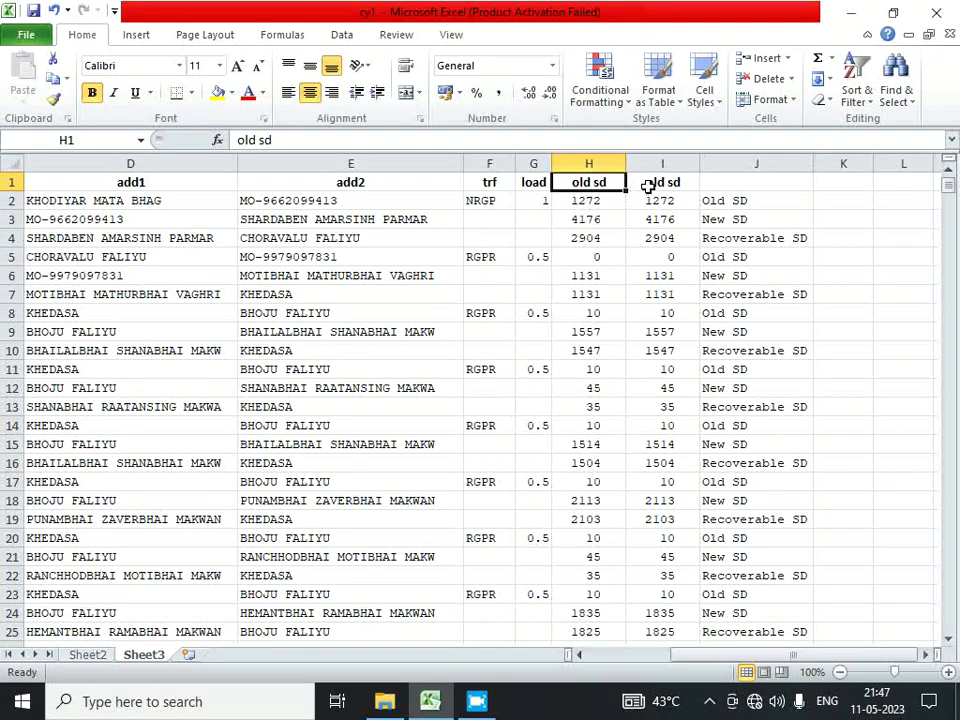
pyautogui.click(649, 183)
pyautogui.write('n')
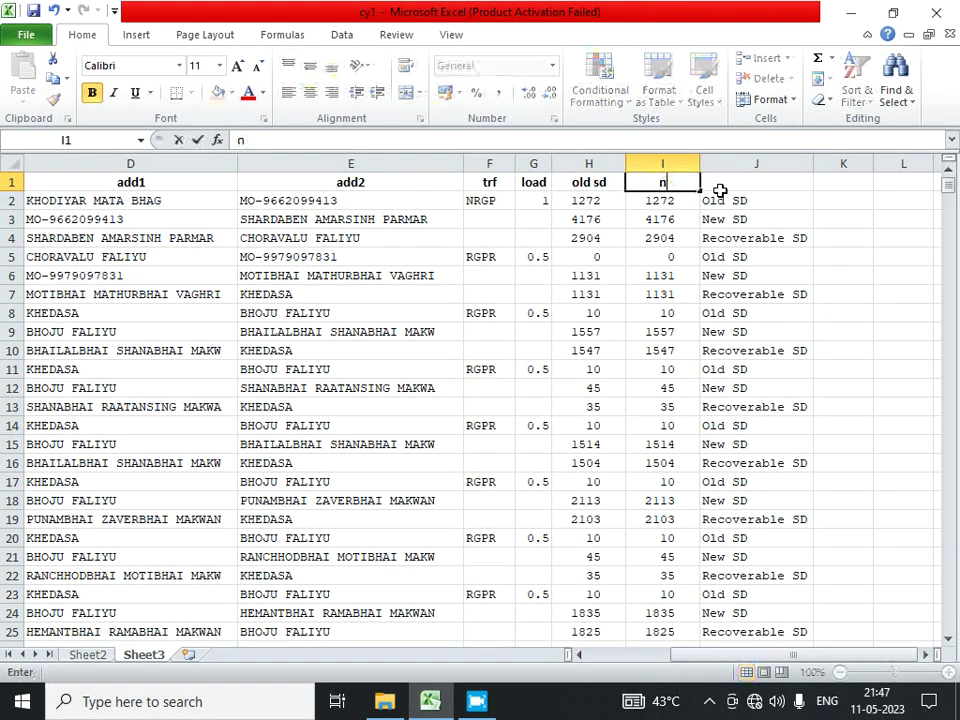
pyautogui.write('ew sd')
pyautogui.click(720, 190)
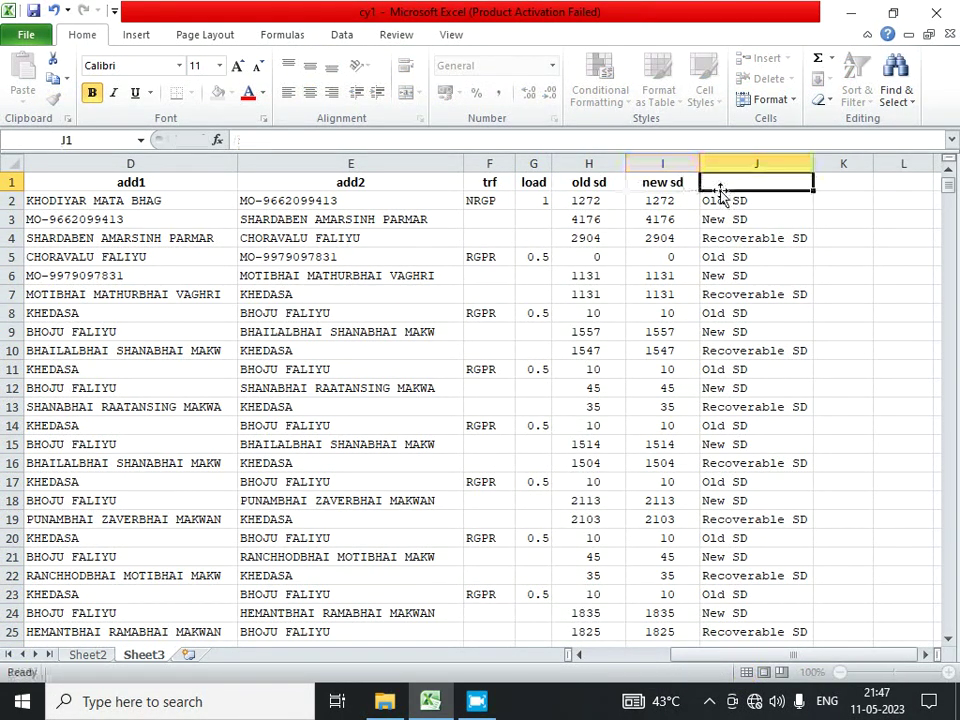
# Insert a copy of column I as column J headed 'difference' and check its first values.
pyautogui.click(645, 163)
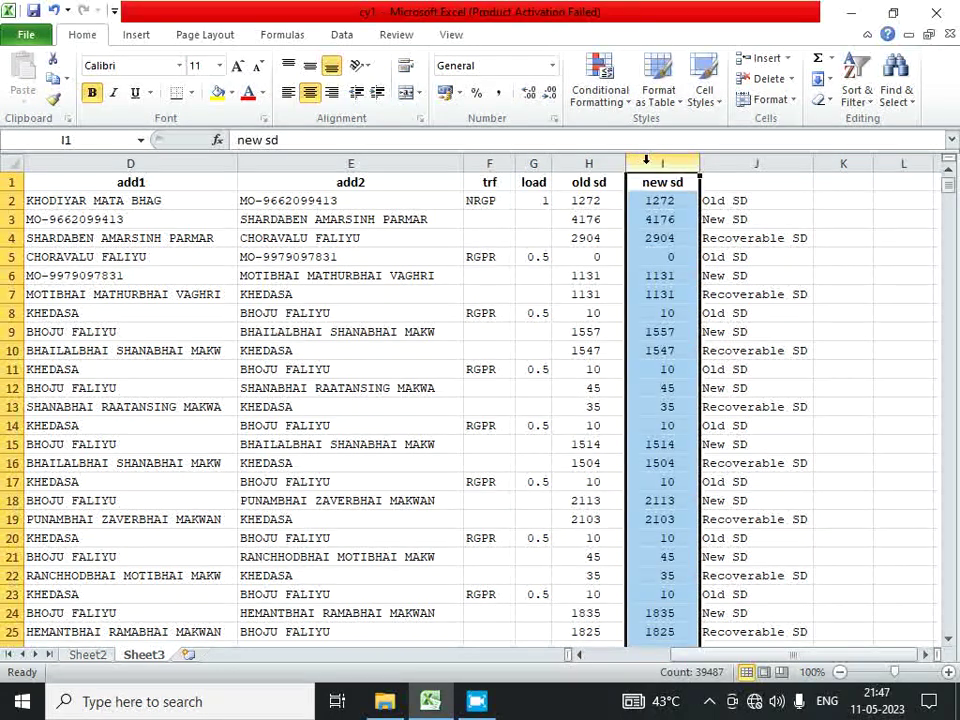
pyautogui.hotkey('ctrl', 'c')
pyautogui.hotkey('ctrl', 'shift', '+')
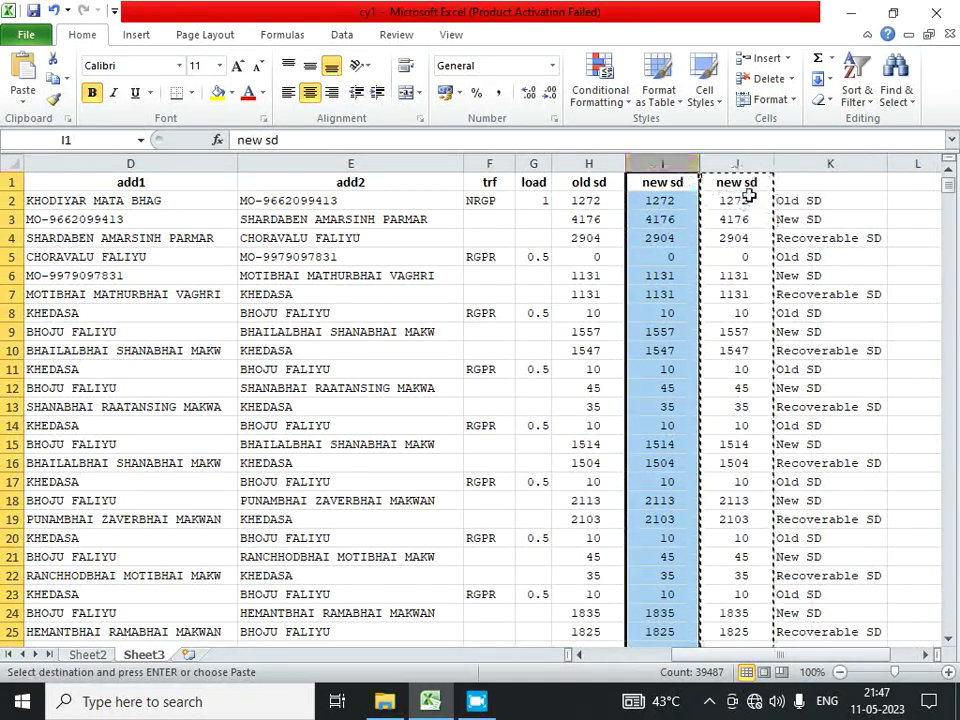
pyautogui.click(735, 183)
pyautogui.press('Escape')
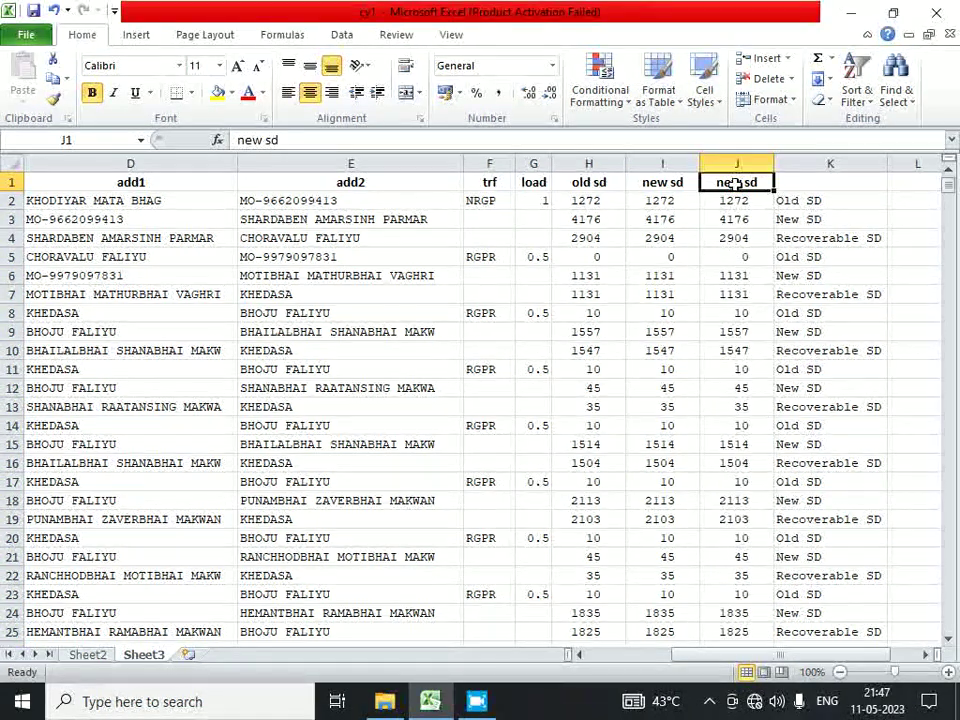
pyautogui.write('difference')
pyautogui.press('Return')
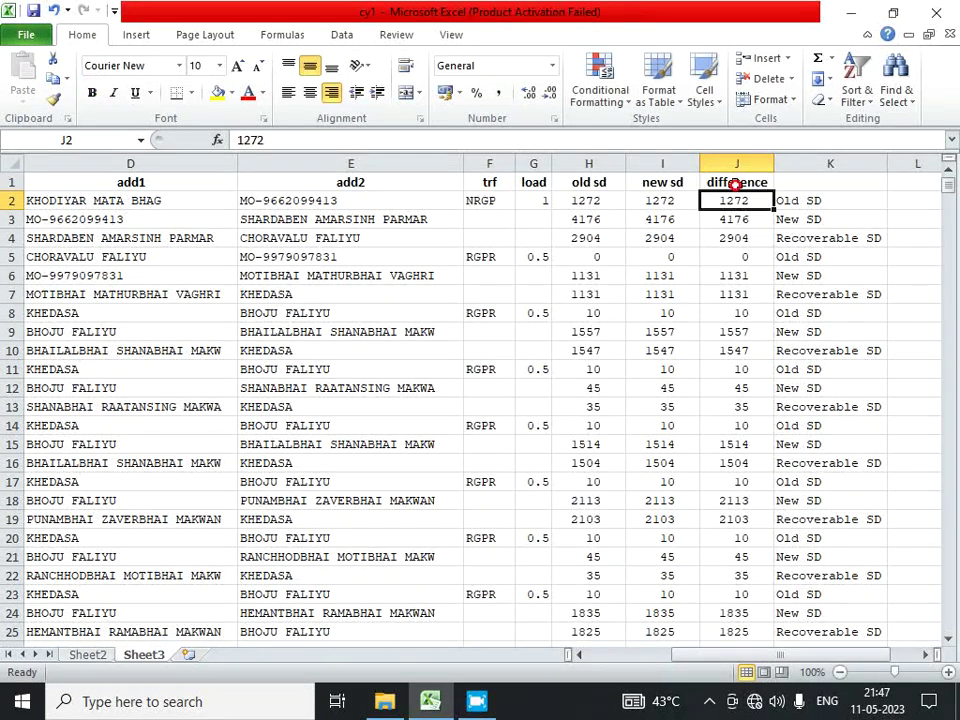
pyautogui.click(735, 185)
pyautogui.click(669, 200)
pyautogui.click(735, 200)
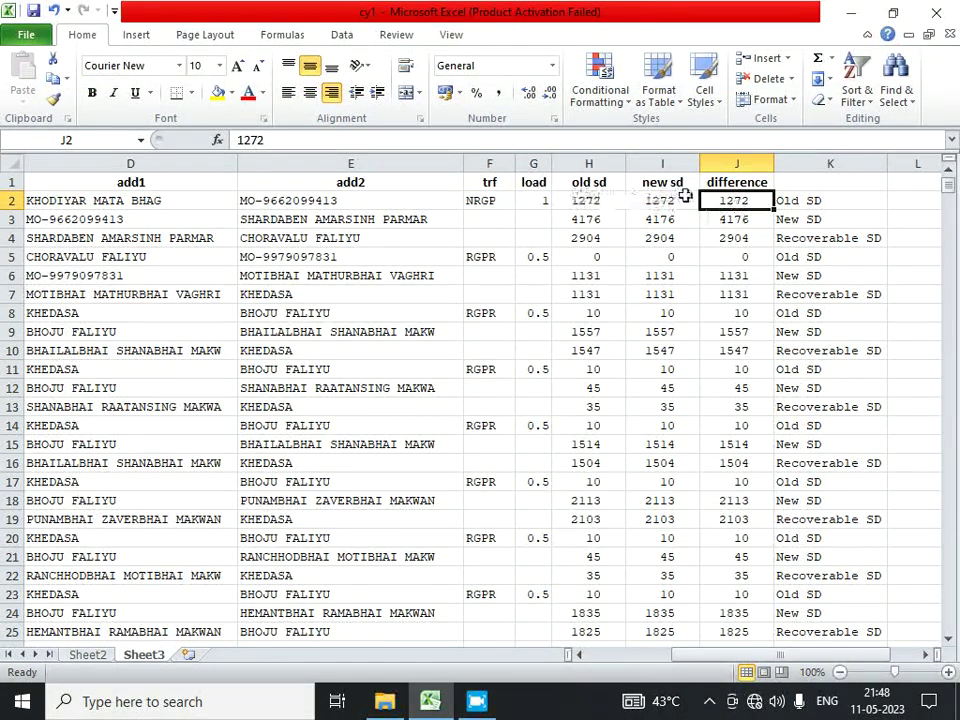
pyautogui.click(589, 201)
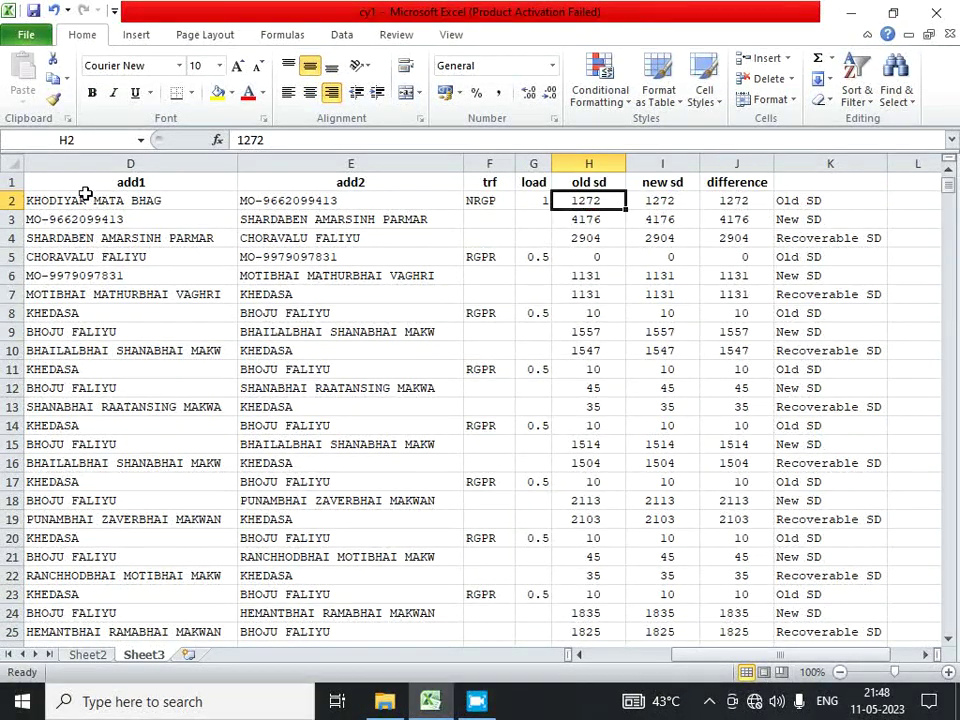
pyautogui.click(12, 200)
pyautogui.click(603, 202)
pyautogui.click(580, 219)
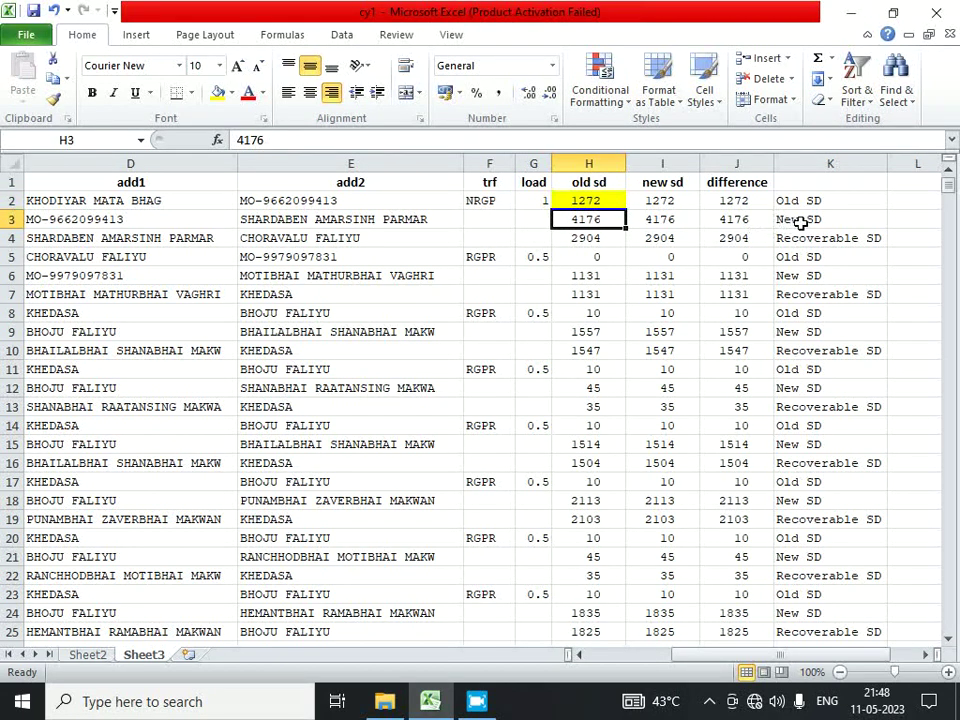
pyautogui.moveTo(799, 221); pyautogui.dragTo(611, 221)
pyautogui.click(602, 221)
pyautogui.click(249, 92)
pyautogui.click(533, 275)
pyautogui.click(593, 237)
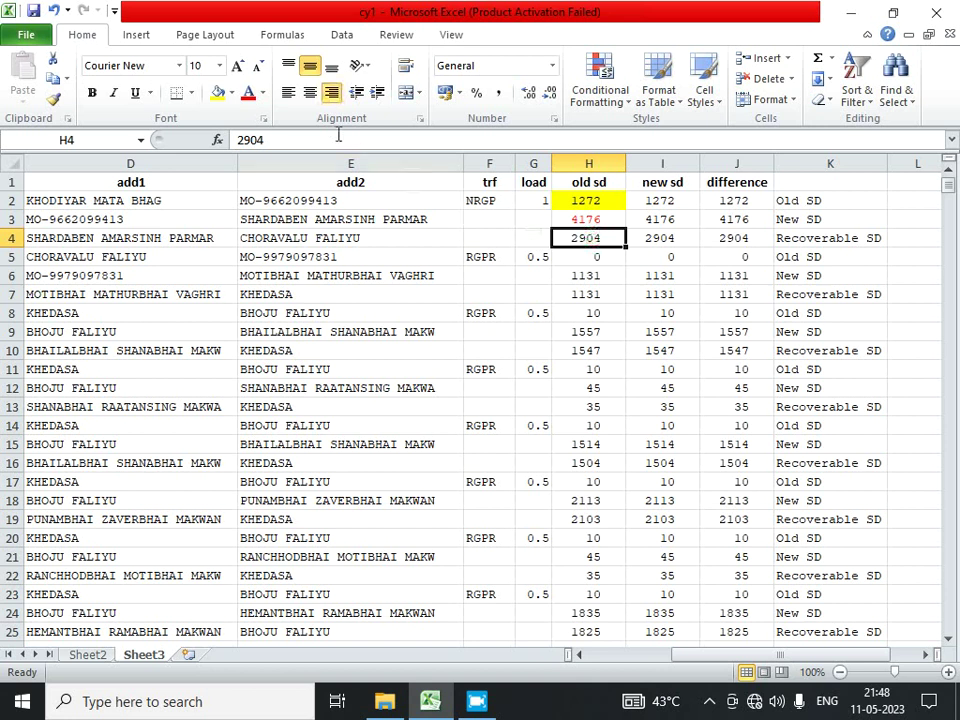
pyautogui.click(218, 92)
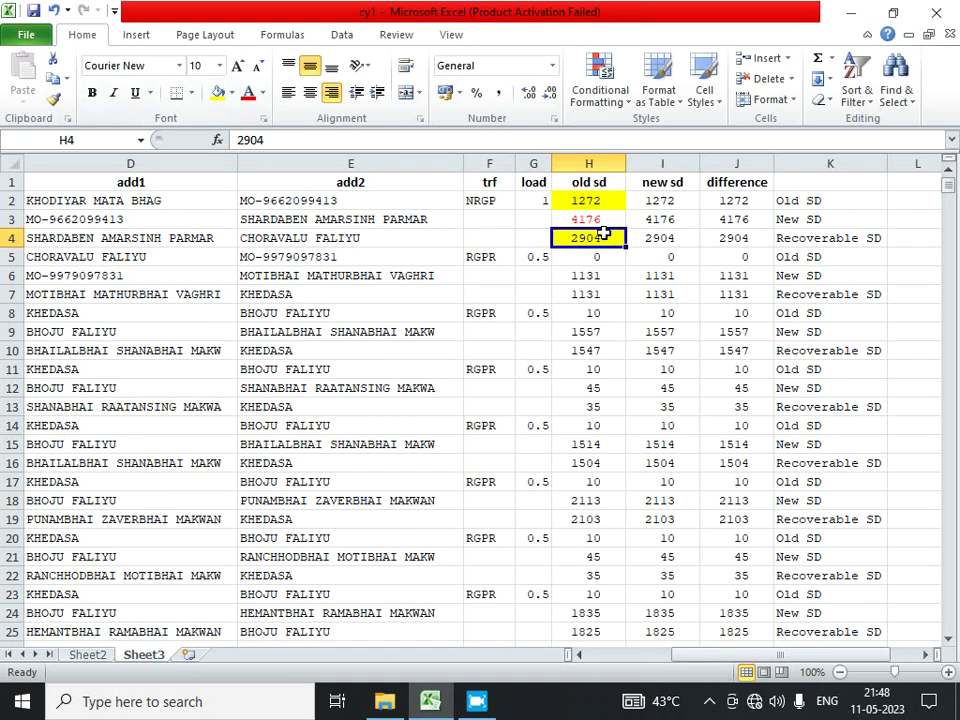
pyautogui.click(596, 200)
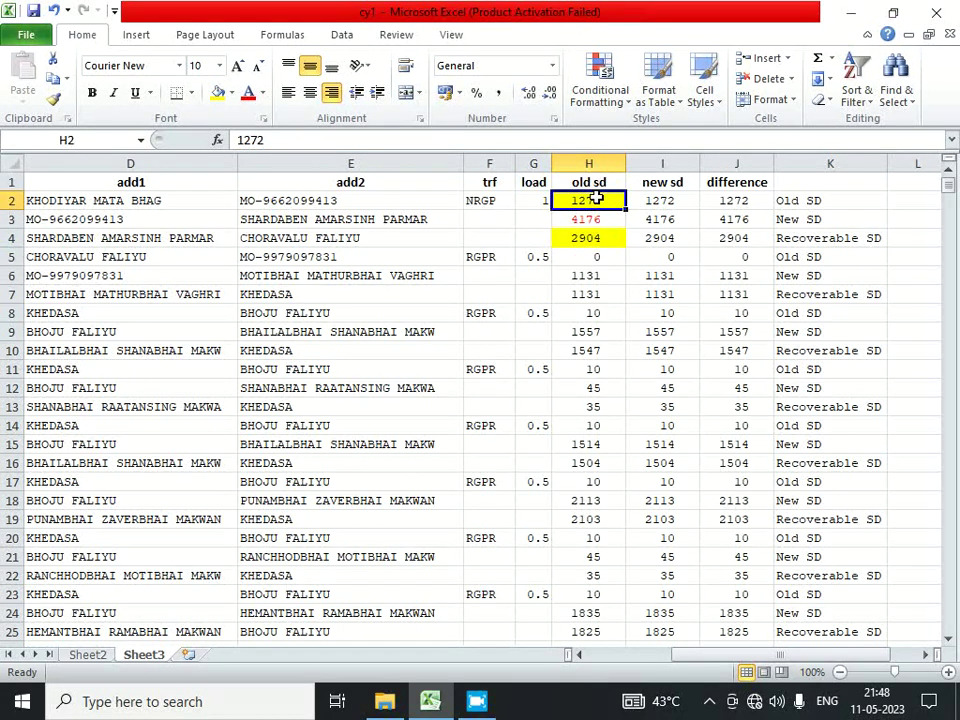
pyautogui.click(589, 163)
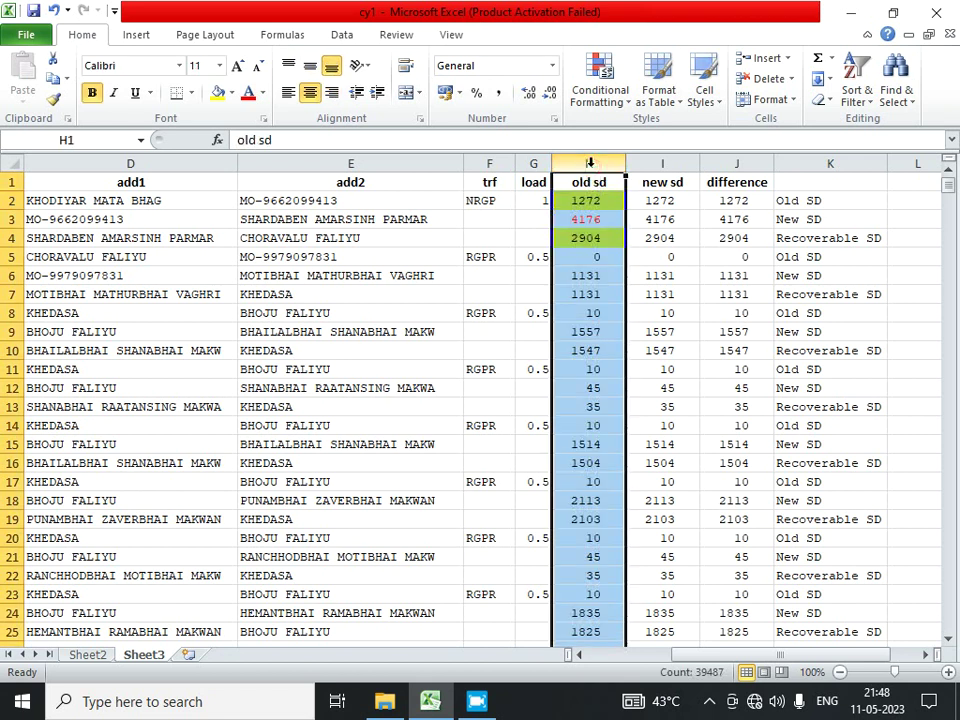
pyautogui.click(632, 200)
pyautogui.click(589, 221)
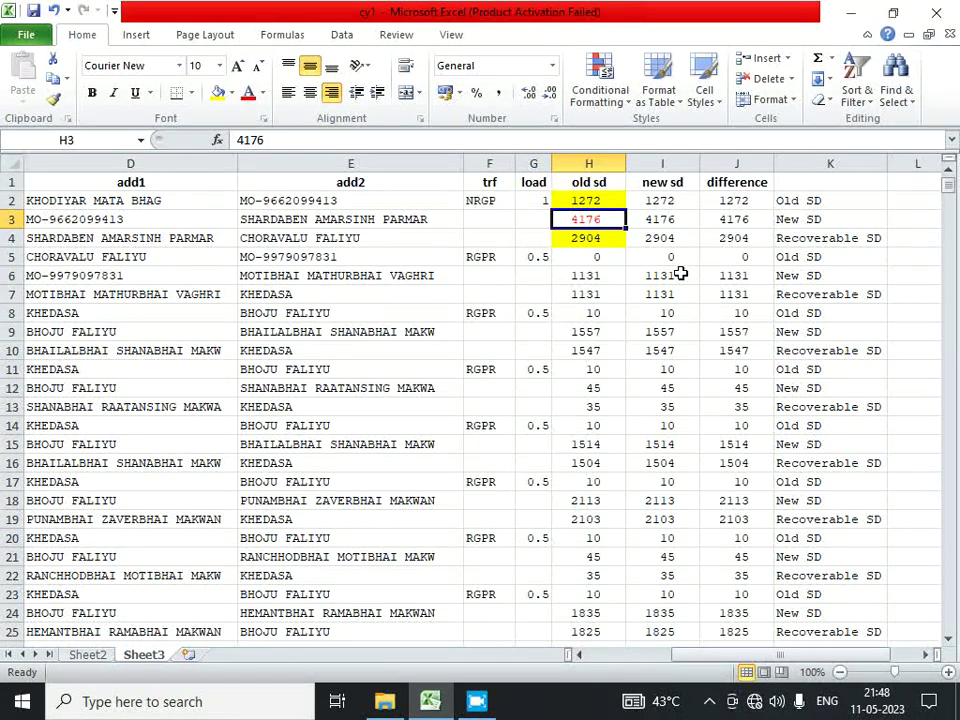
pyautogui.click(606, 200)
pyautogui.click(657, 201)
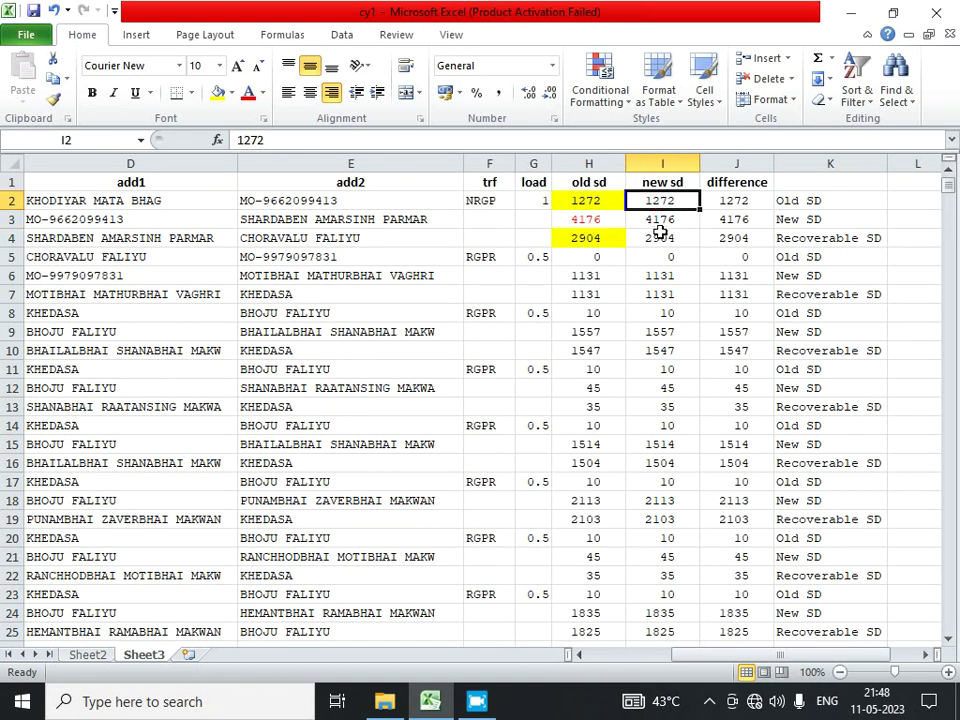
pyautogui.click(660, 218)
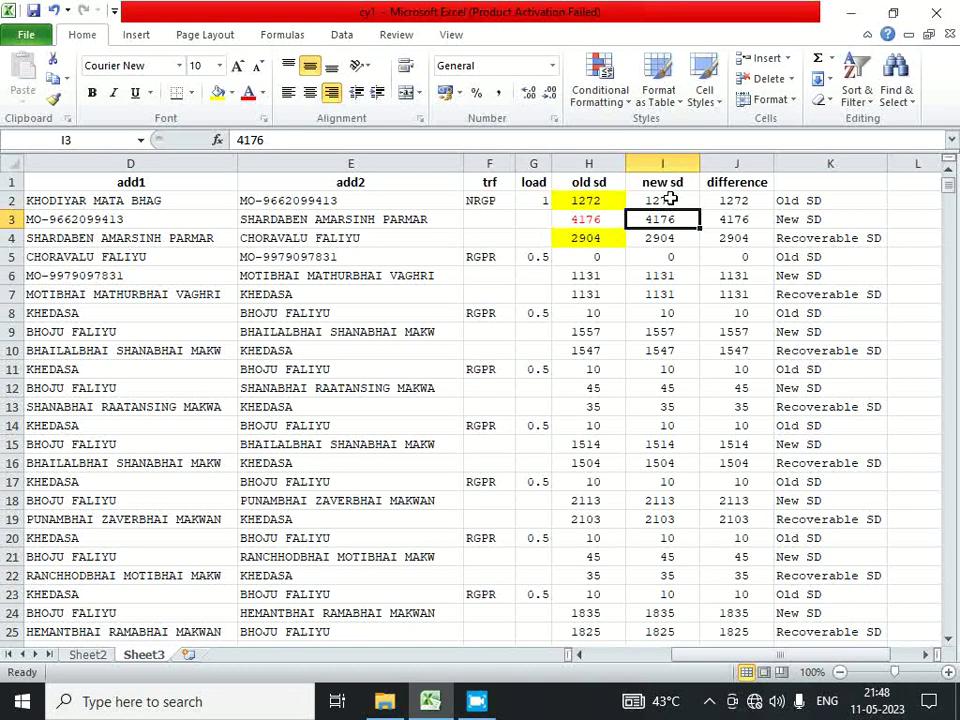
pyautogui.click(670, 198)
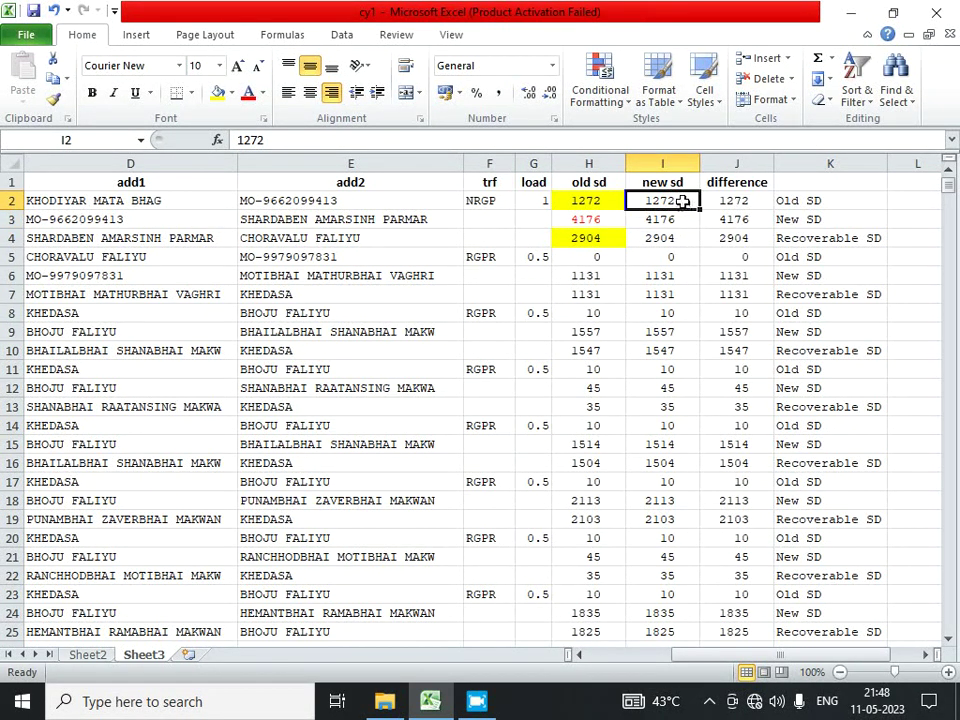
# Delete I2 with cells shifted up and fill the new sd value 4176 in I2 yellow.
pyautogui.rightClick(682, 201)
pyautogui.click(735, 344)
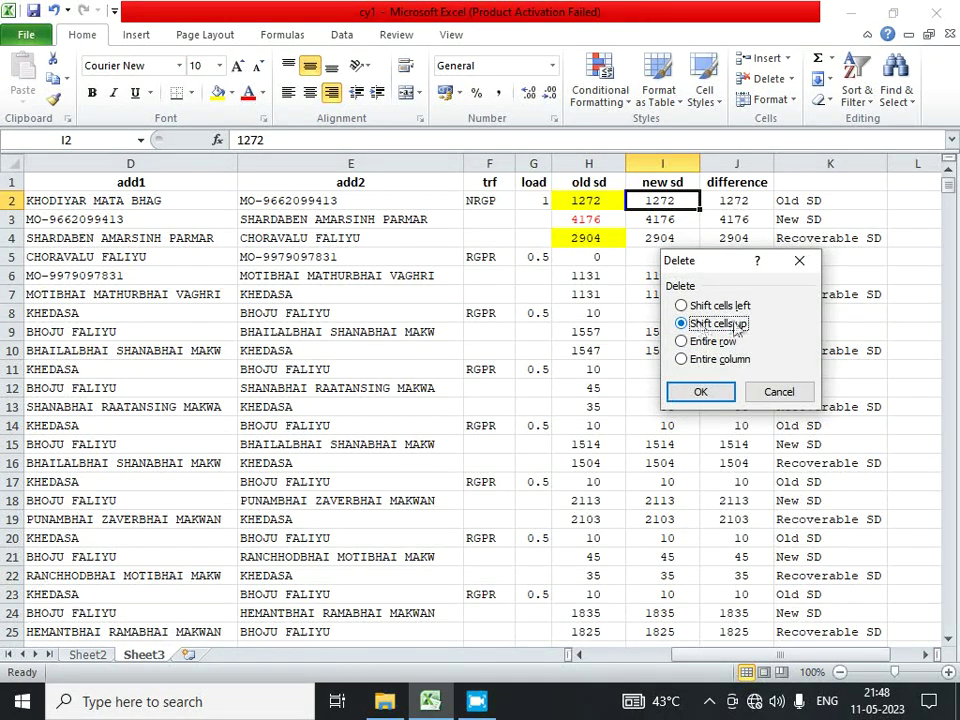
pyautogui.click(703, 396)
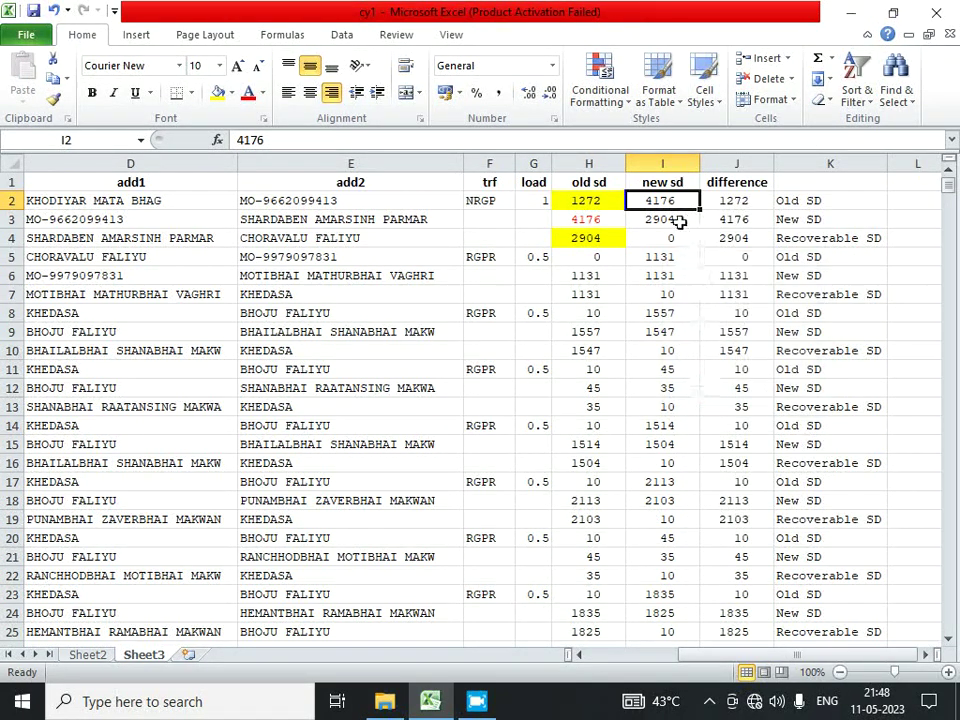
pyautogui.moveTo(675, 202); pyautogui.dragTo(610, 218)
pyautogui.click(217, 92)
# Review the row 2 and row 4 SD cells, locating 2904 in difference cell J4.
pyautogui.click(737, 200)
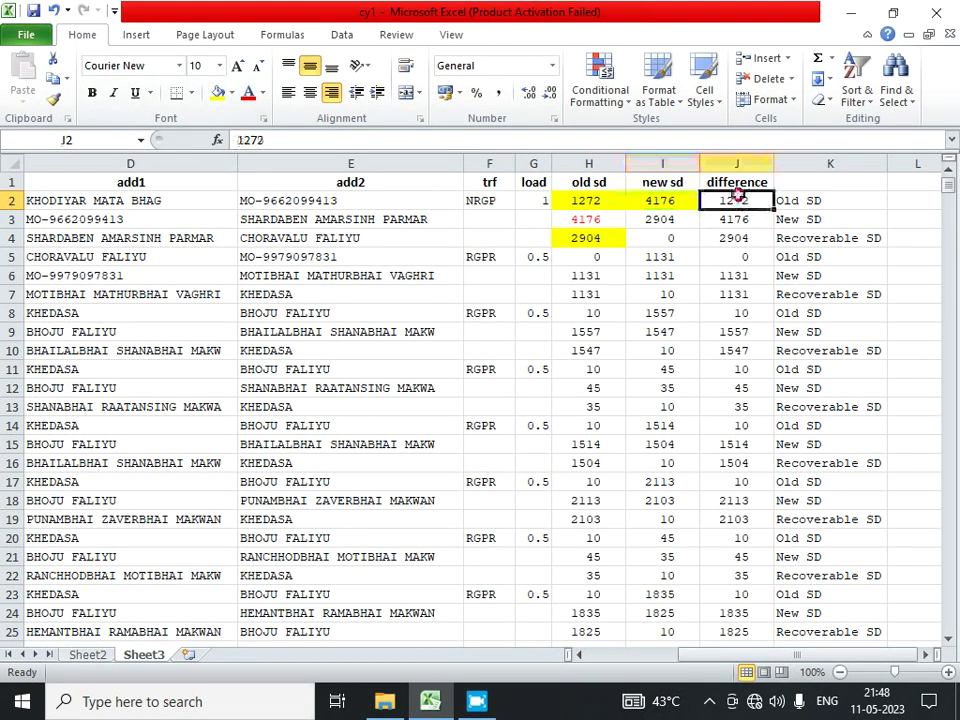
pyautogui.click(662, 200)
pyautogui.doubleClick(606, 202)
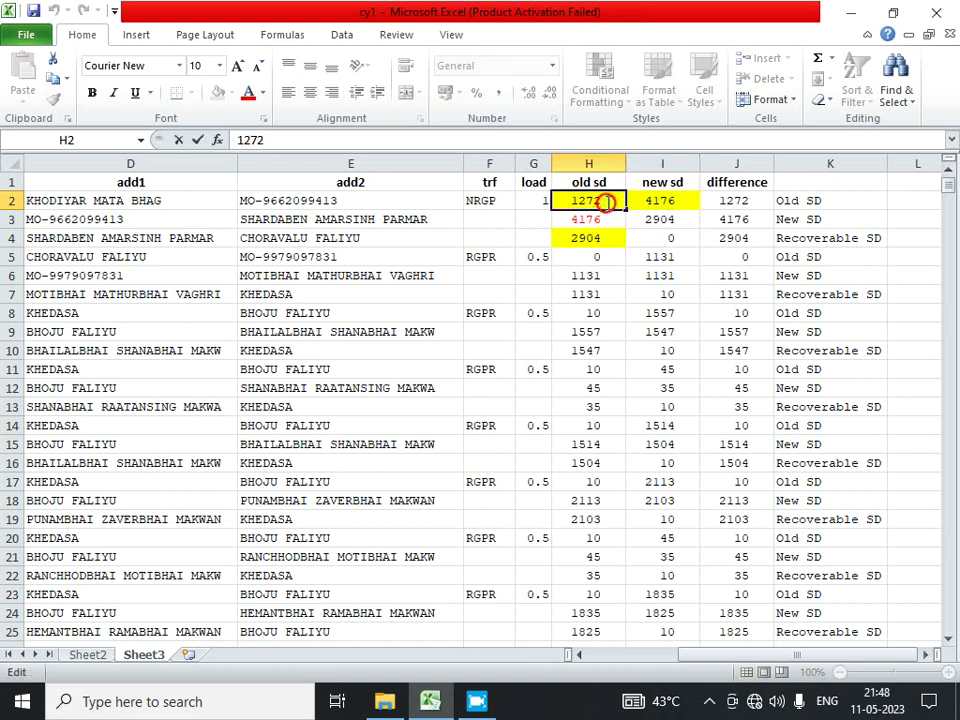
pyautogui.click(668, 200)
pyautogui.click(605, 238)
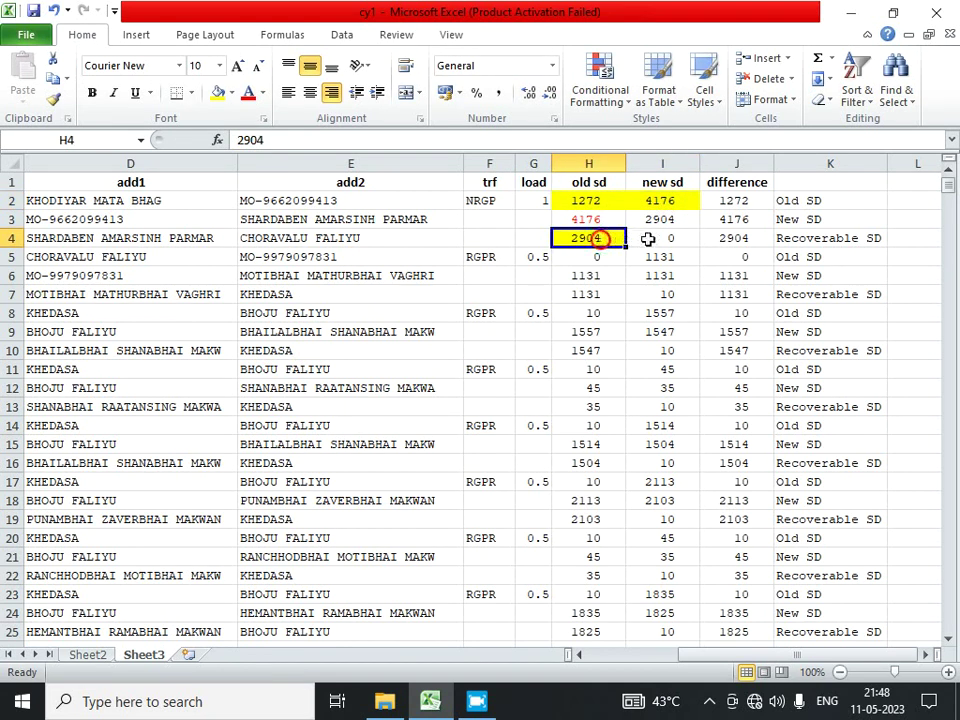
pyautogui.moveTo(814, 238); pyautogui.dragTo(638, 240)
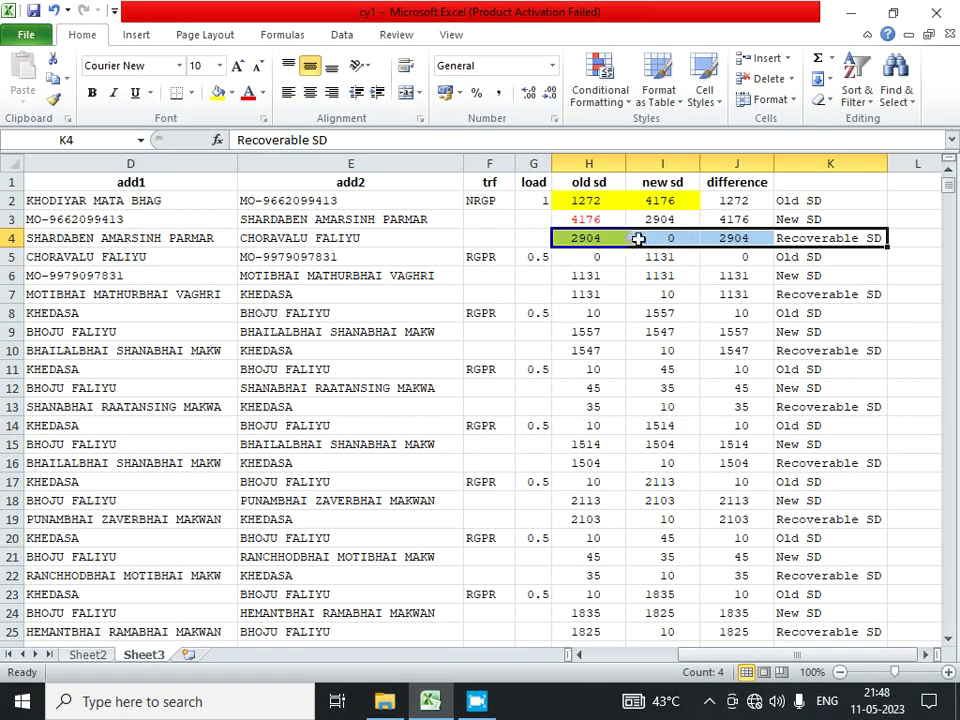
pyautogui.click(601, 238)
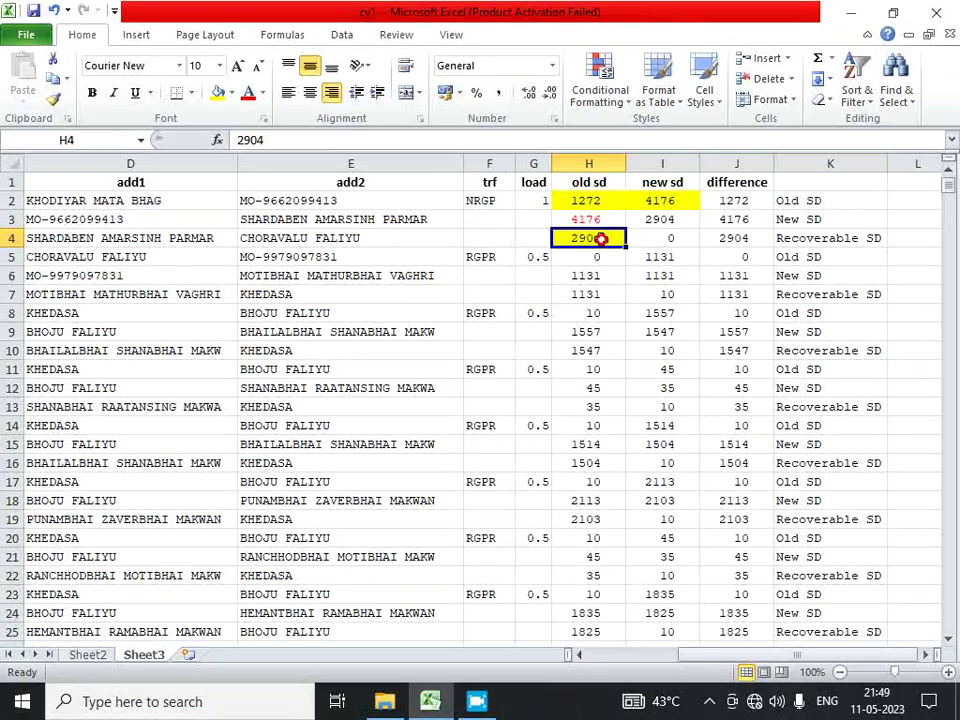
pyautogui.click(726, 200)
pyautogui.click(737, 238)
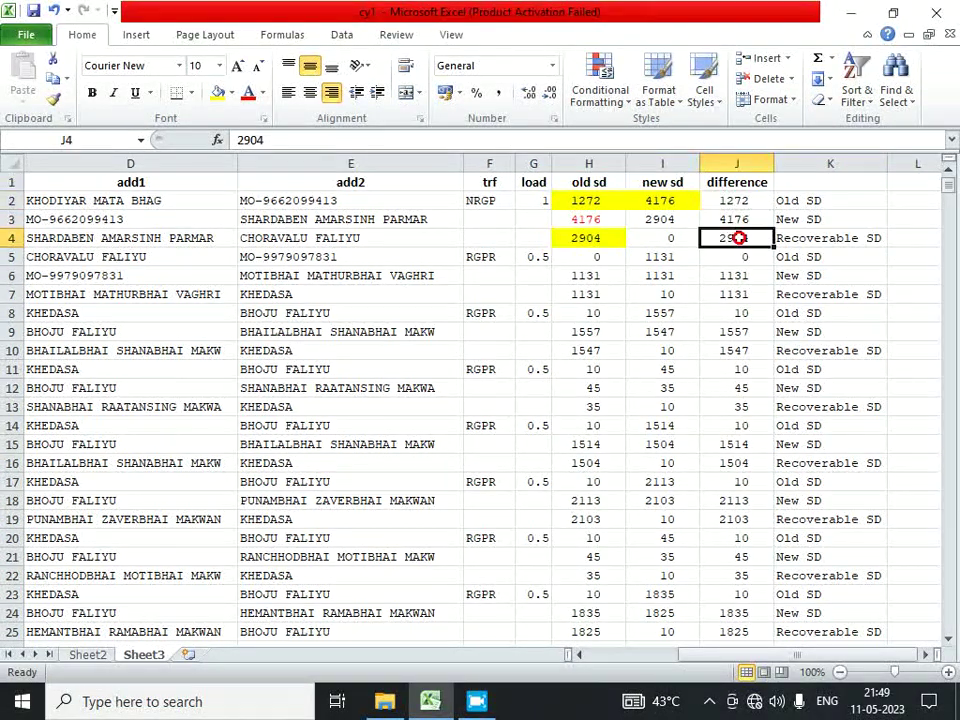
# Delete J2:J3 with Shift cells up and fill the resulting 2904 in J2 yellow.
pyautogui.moveTo(747, 203); pyautogui.dragTo(749, 212)
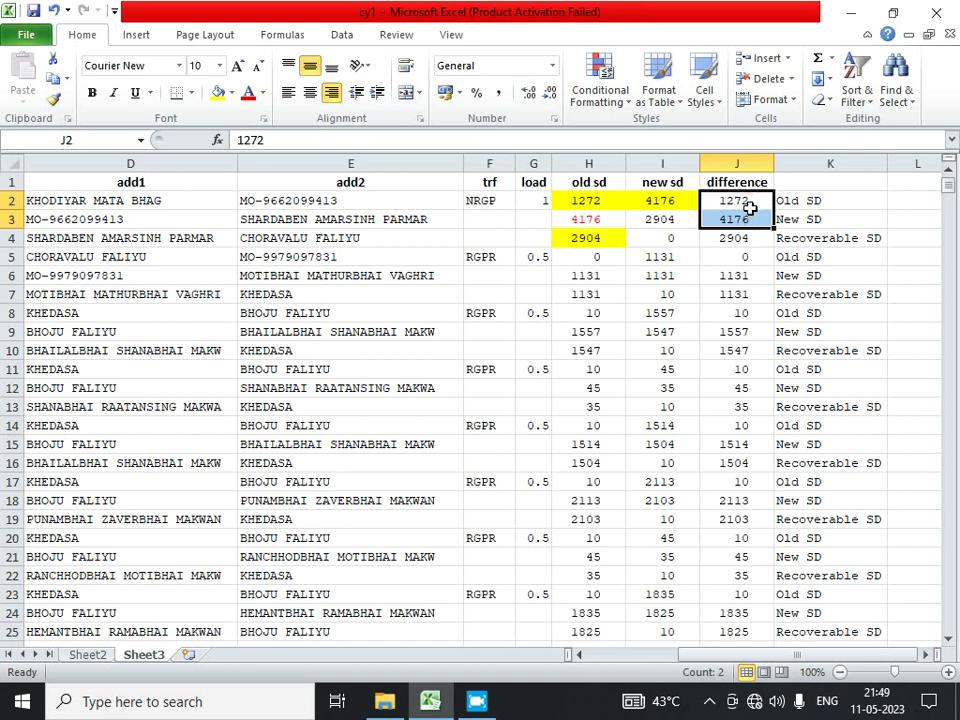
pyautogui.rightClick(752, 203)
pyautogui.click(778, 344)
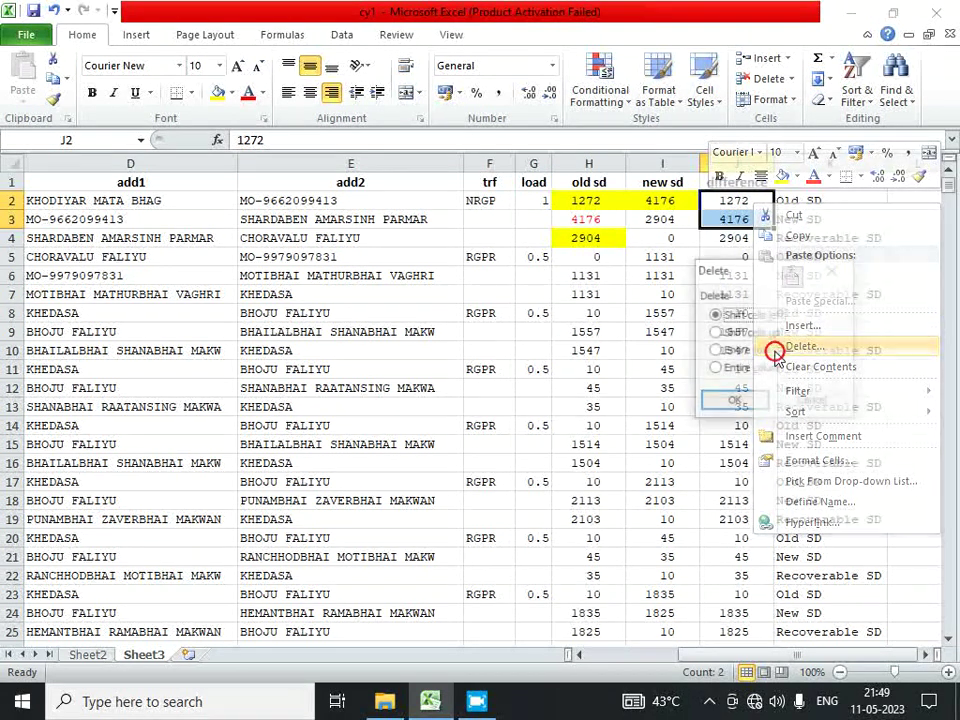
pyautogui.click(765, 335)
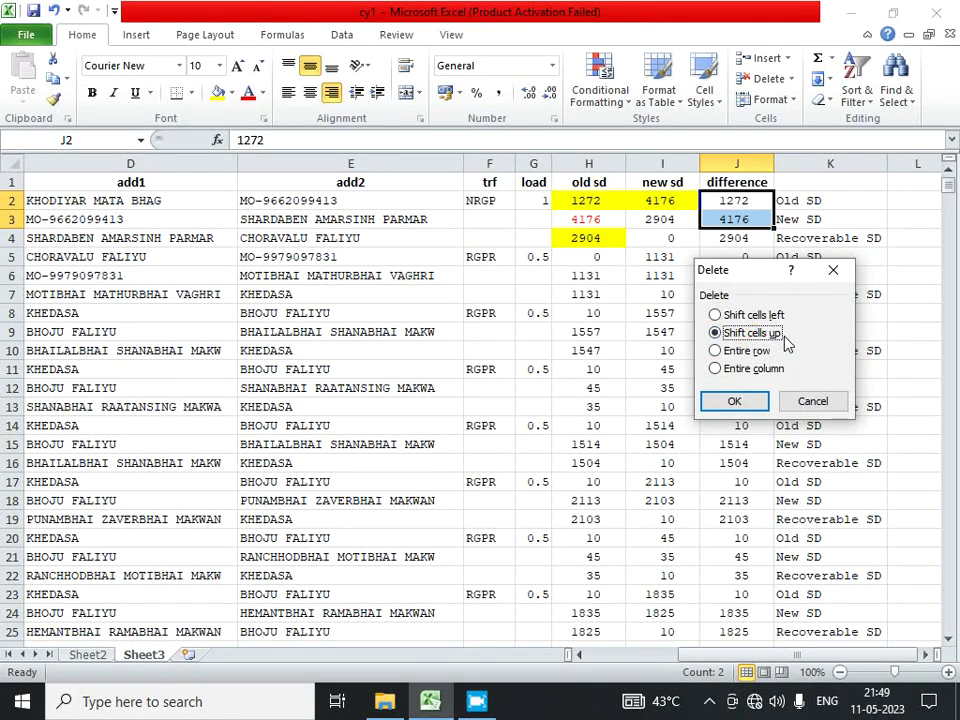
pyautogui.click(760, 399)
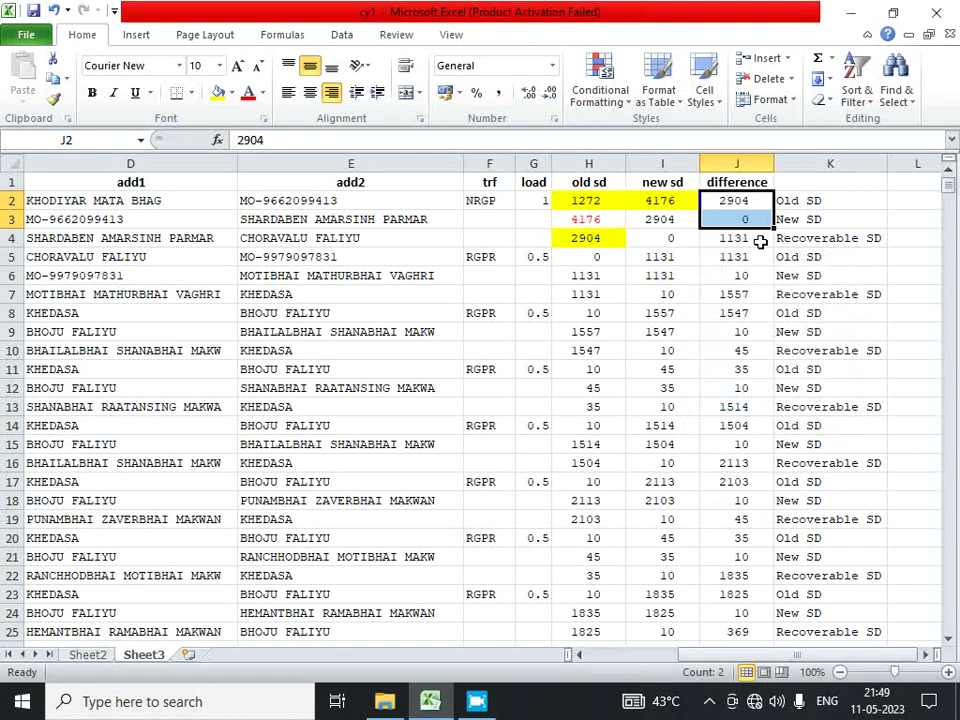
pyautogui.click(745, 203)
pyautogui.click(217, 92)
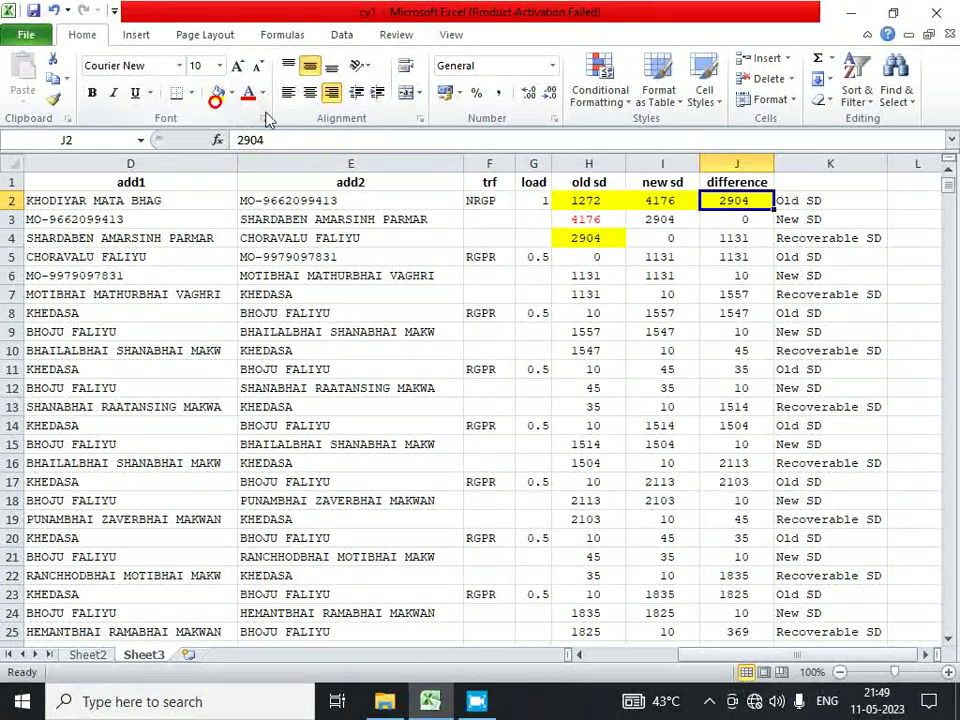
pyautogui.moveTo(600, 200); pyautogui.dragTo(735, 200)
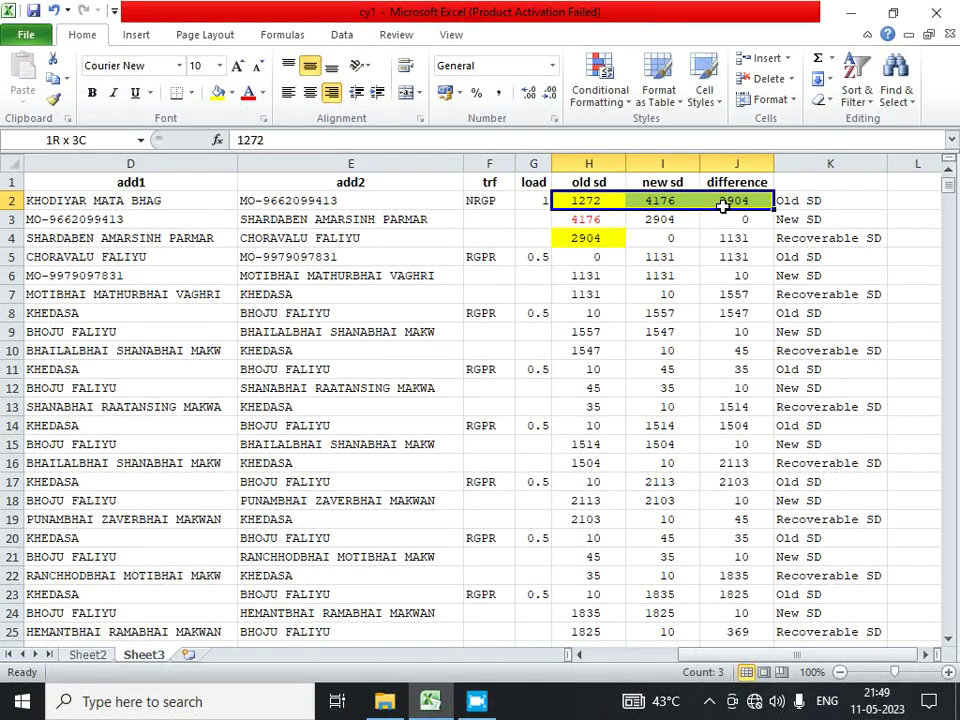
pyautogui.click(649, 201)
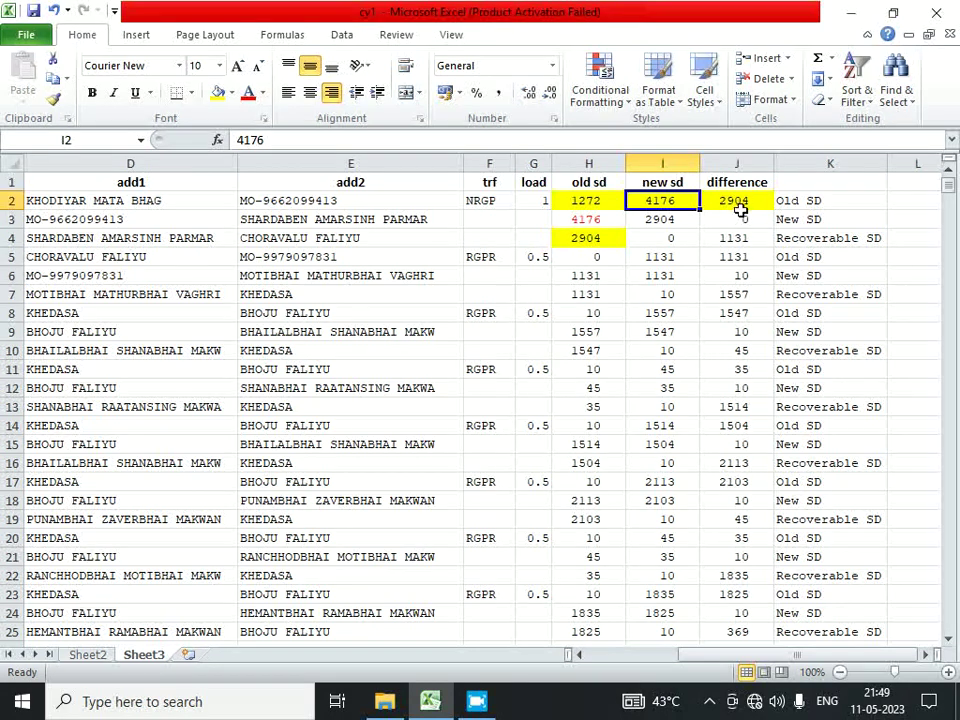
pyautogui.click(740, 203)
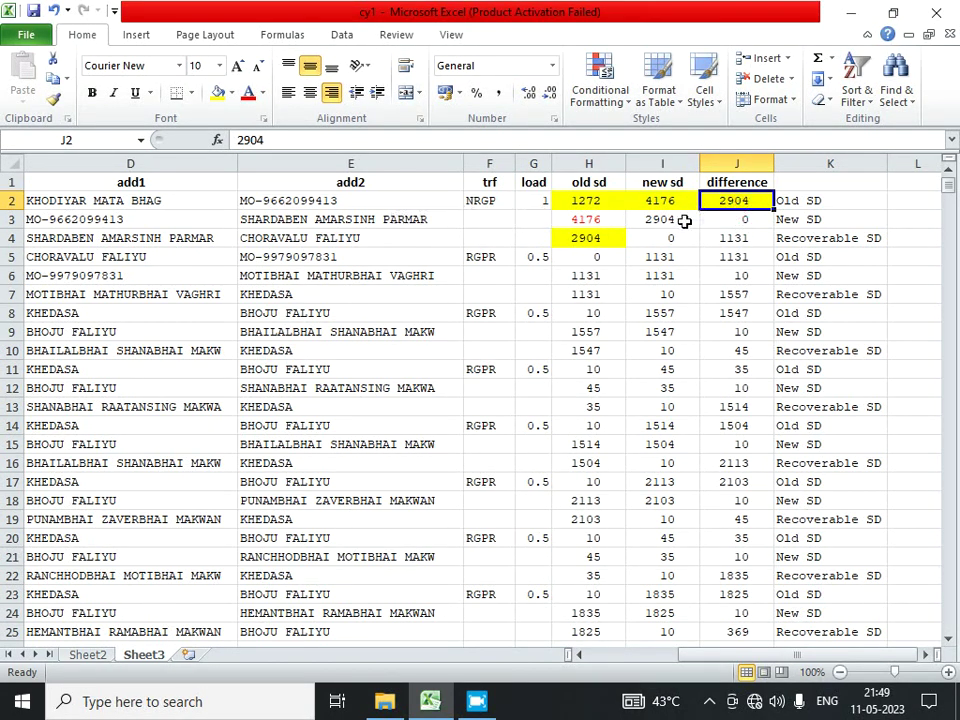
# Scroll back left and narrow the add1, add2, name and sr columns.
pyautogui.moveTo(690, 655); pyautogui.dragTo(543, 659)
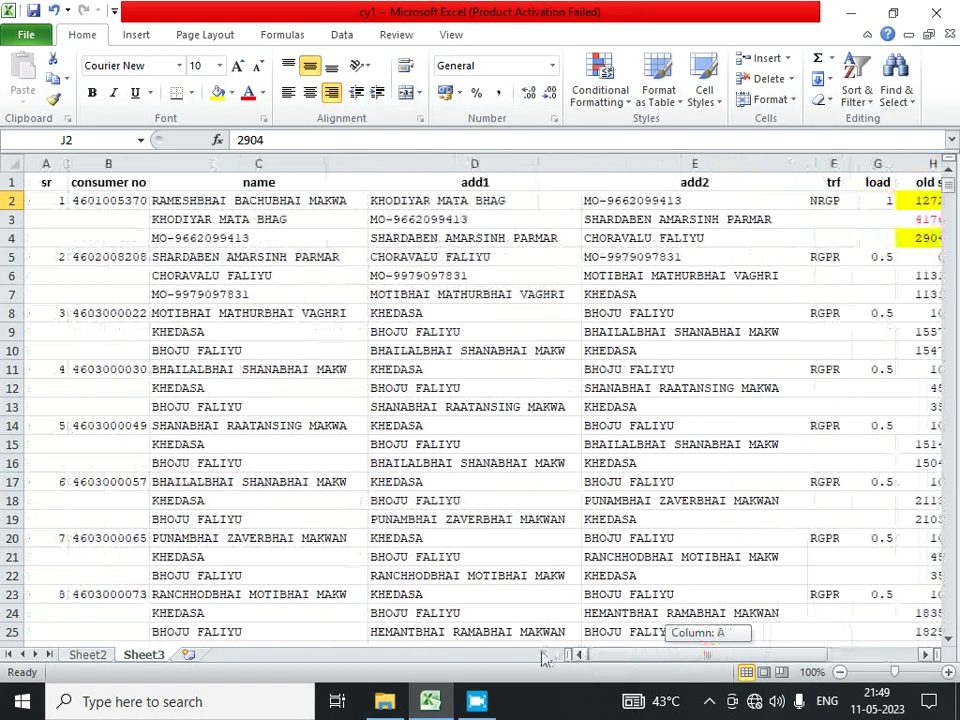
pyautogui.moveTo(582, 163); pyautogui.dragTo(500, 163)
pyautogui.moveTo(723, 165); pyautogui.dragTo(600, 165)
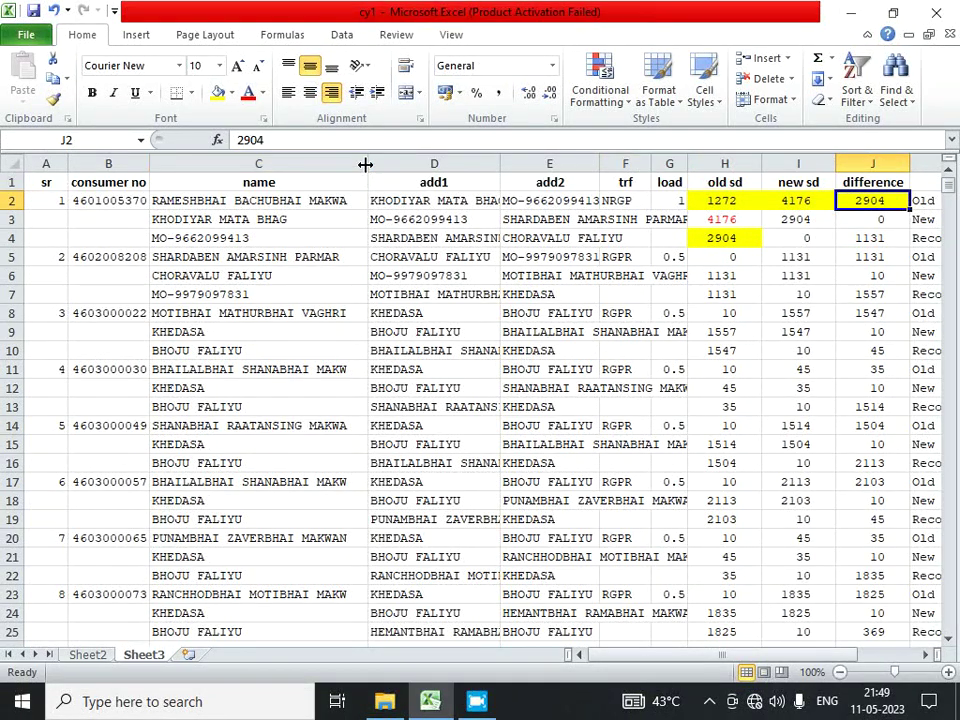
pyautogui.moveTo(366, 164); pyautogui.dragTo(352, 164)
pyautogui.moveTo(64, 165); pyautogui.dragTo(46, 165)
# Inspect the second consumer's SD cells in rows 5–7 and the first consumer's row 2.
pyautogui.click(11, 257)
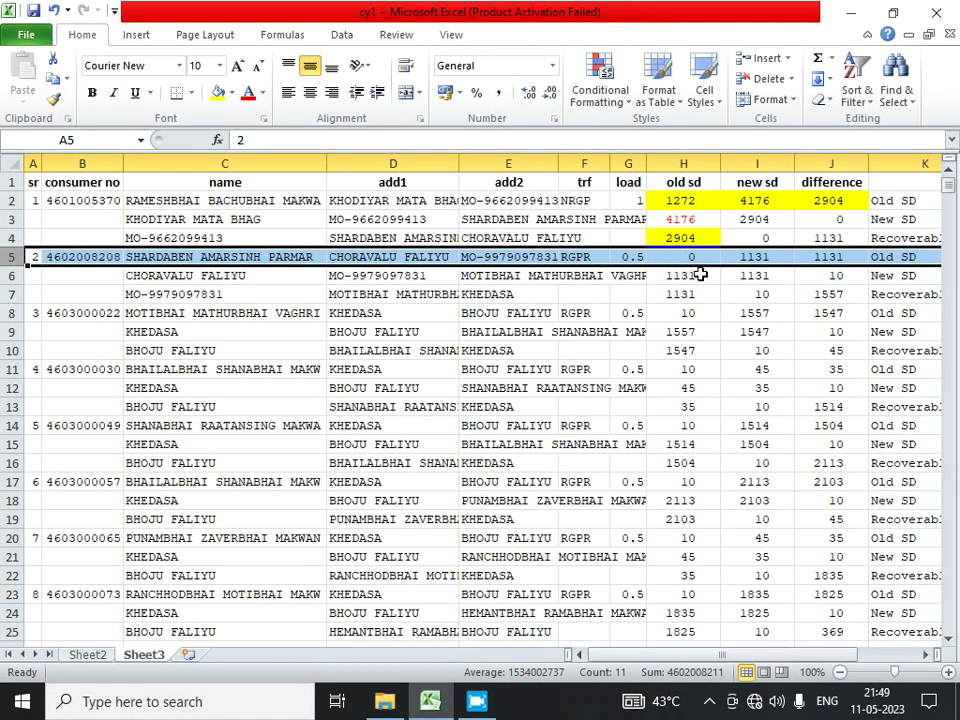
pyautogui.click(700, 274)
pyautogui.click(885, 277)
pyautogui.moveTo(885, 277); pyautogui.dragTo(697, 277)
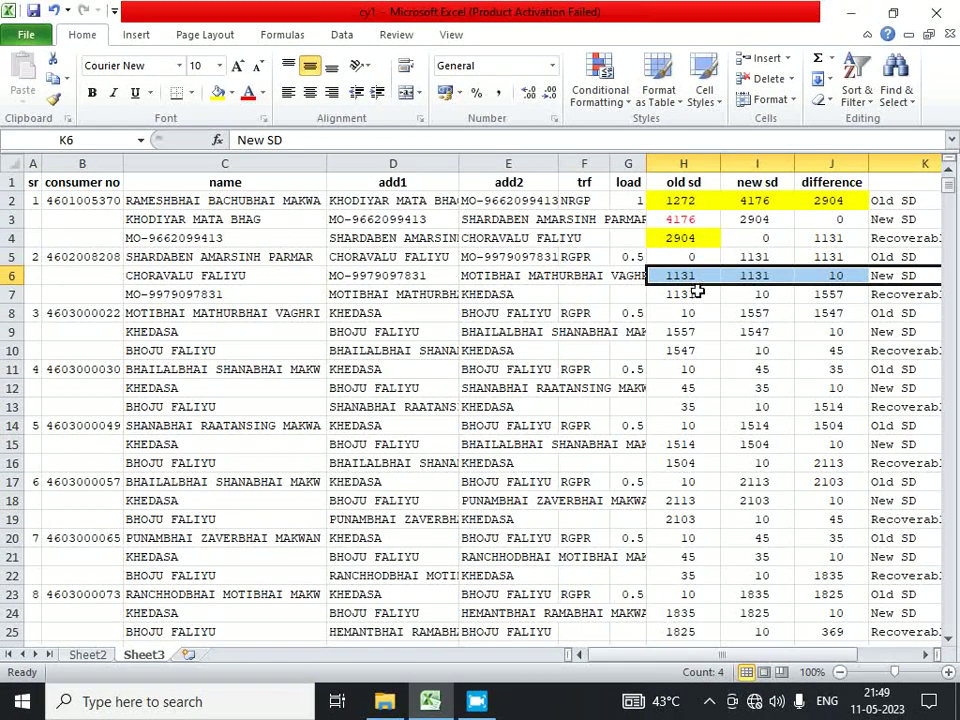
pyautogui.click(697, 291)
pyautogui.click(706, 256)
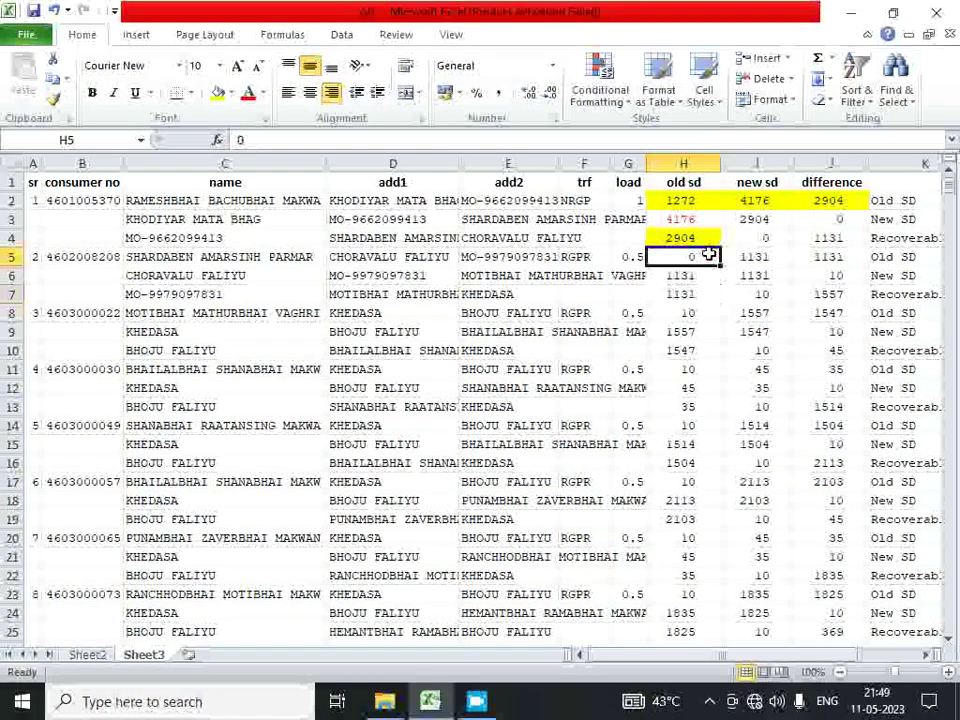
pyautogui.click(765, 255)
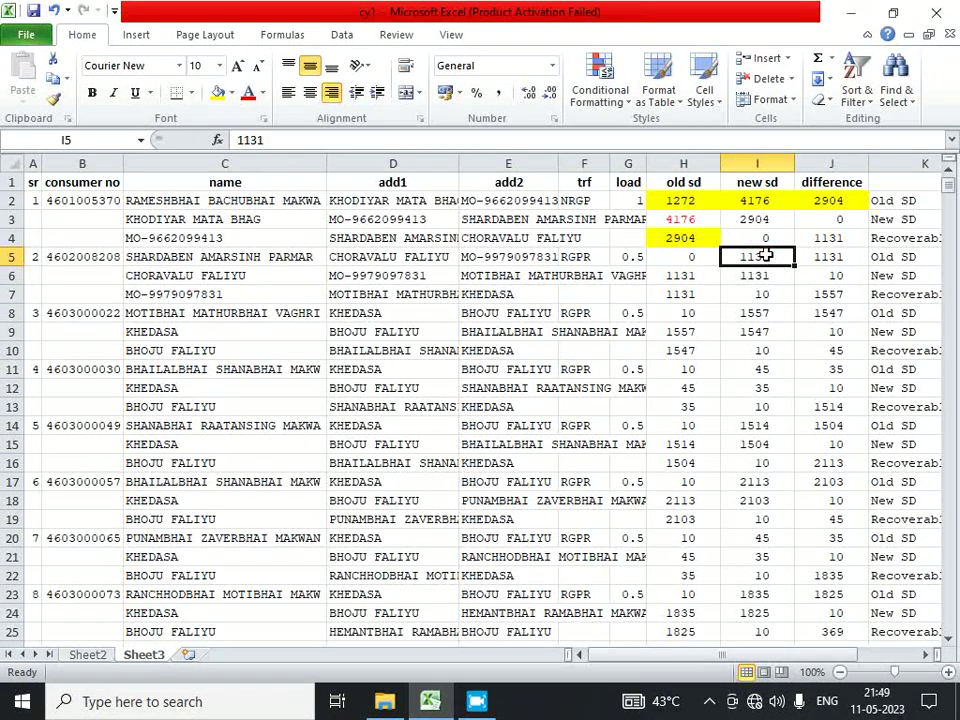
pyautogui.click(831, 256)
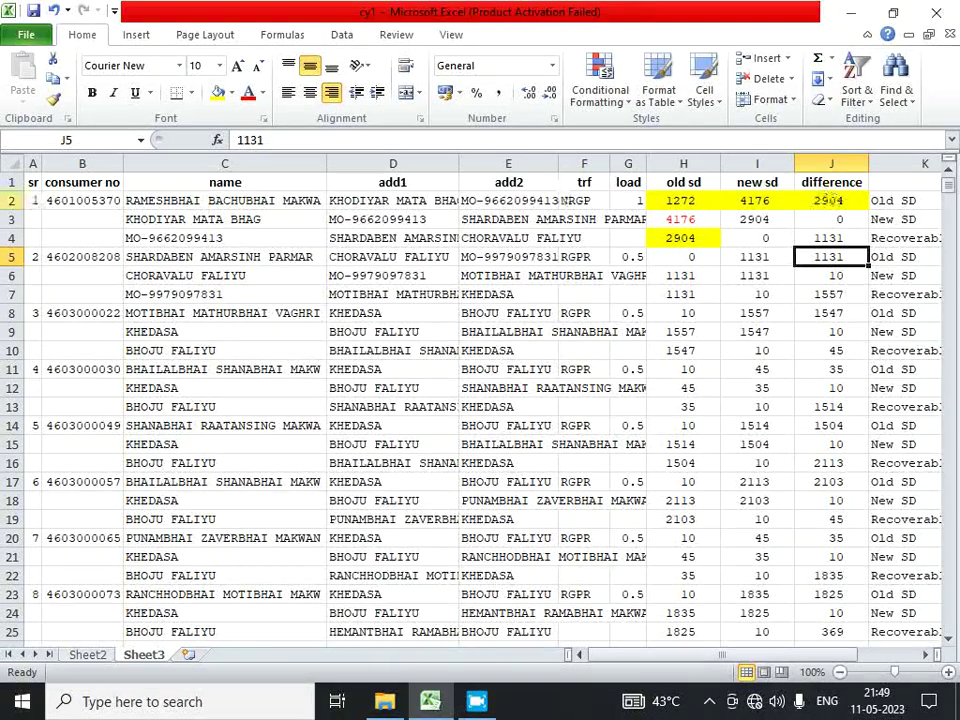
pyautogui.click(15, 200)
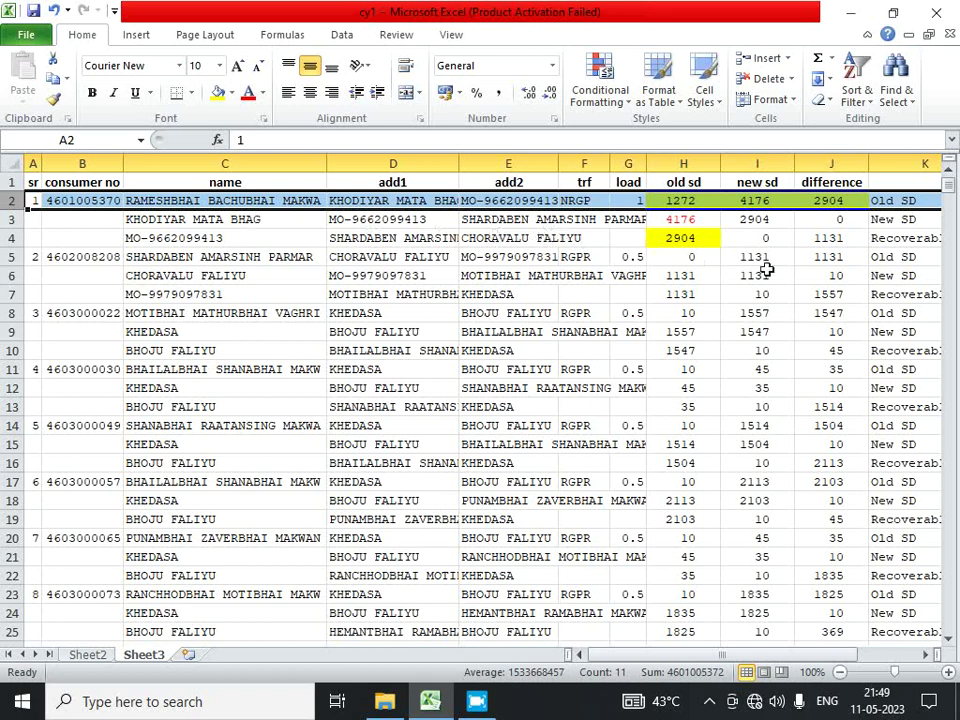
pyautogui.click(831, 200)
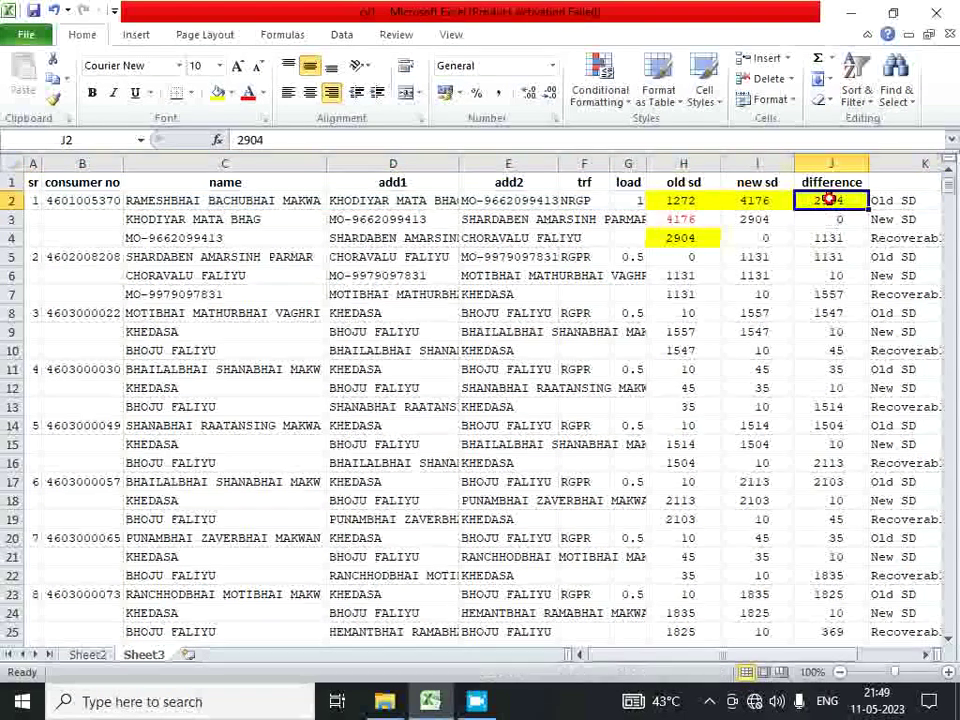
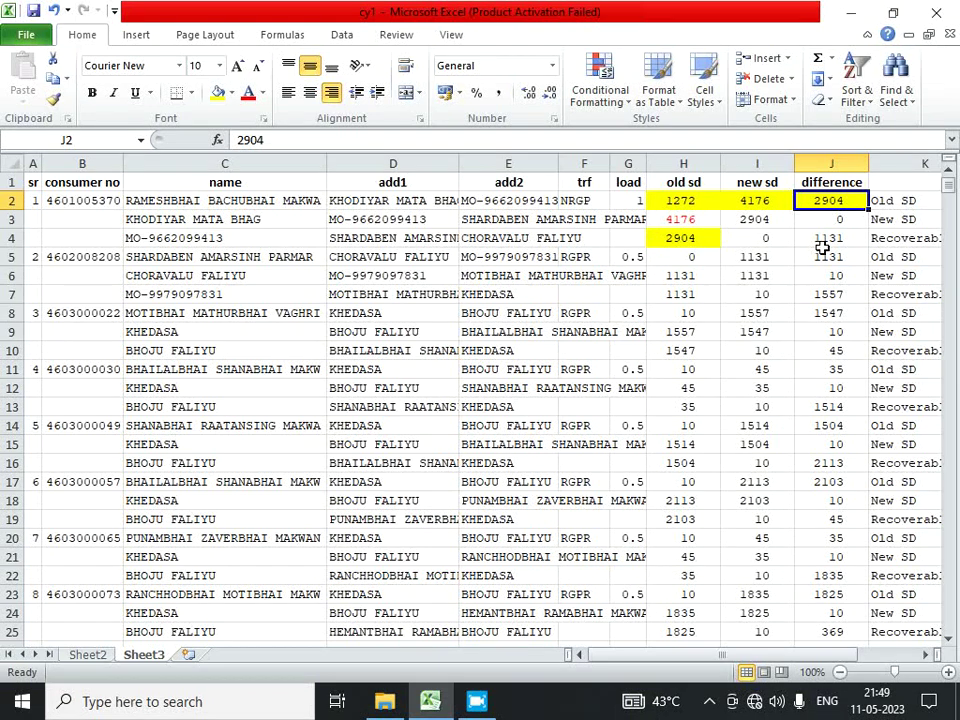
# Review column K's SD type entries and search to the Refundable SD entry in row 97.
pyautogui.click(922, 657)
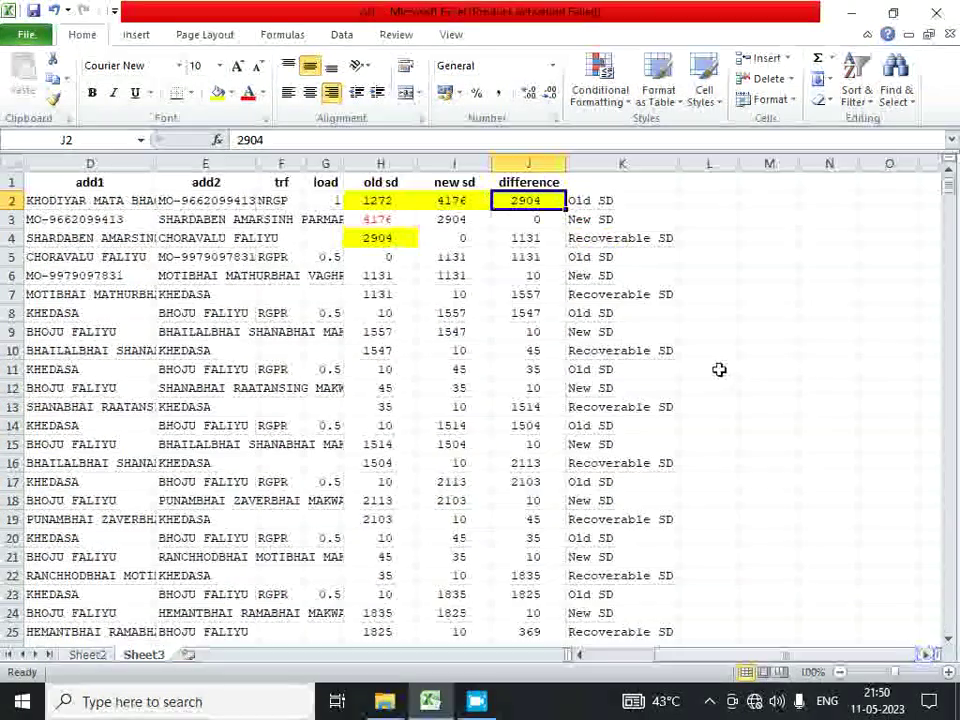
pyautogui.click(624, 238)
pyautogui.click(619, 293)
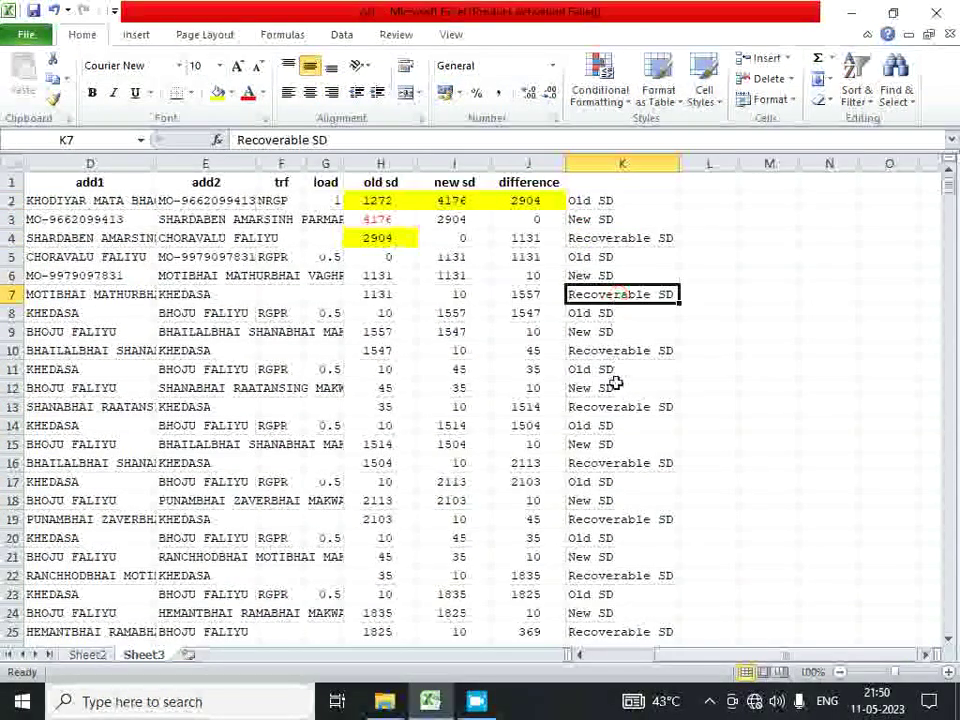
pyautogui.click(615, 386)
pyautogui.hotkey('ctrl', 'f')
pyautogui.write('ref')
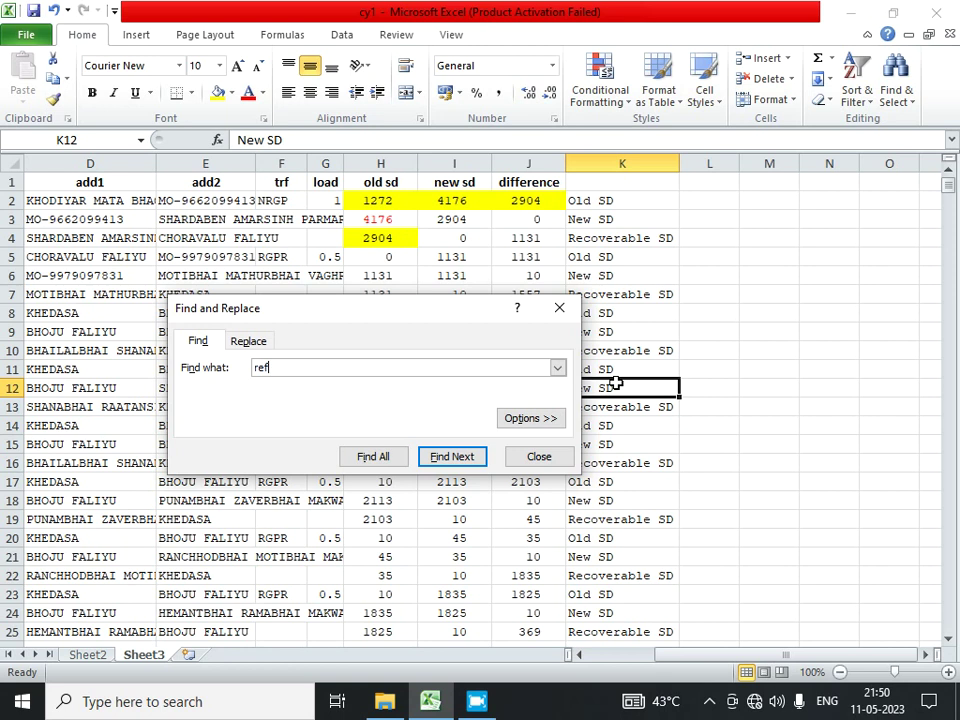
pyautogui.press('Return')
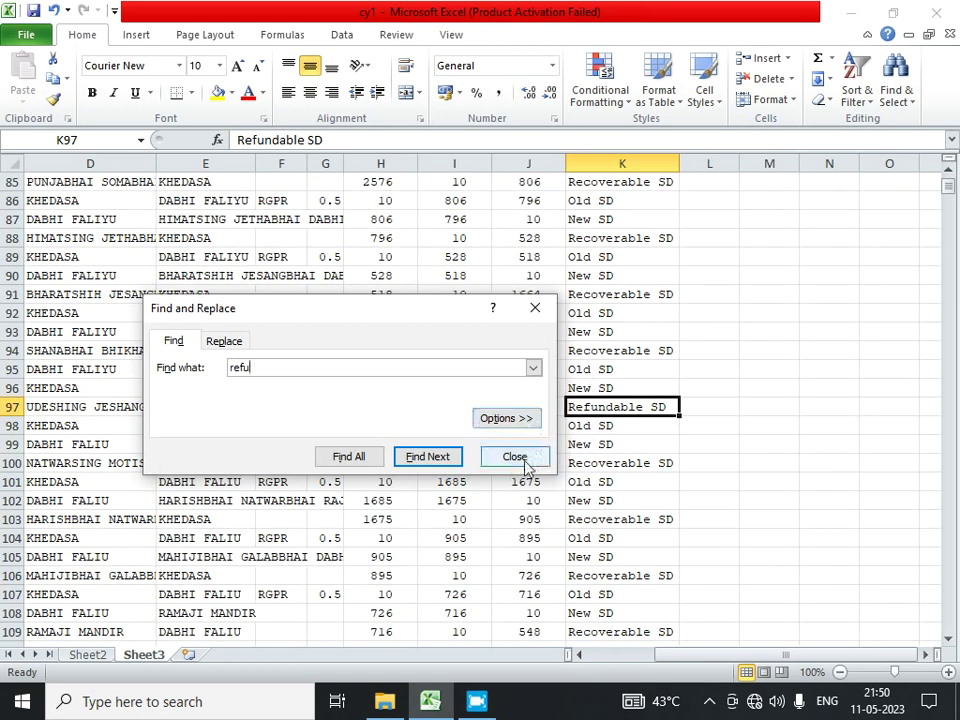
pyautogui.click(514, 456)
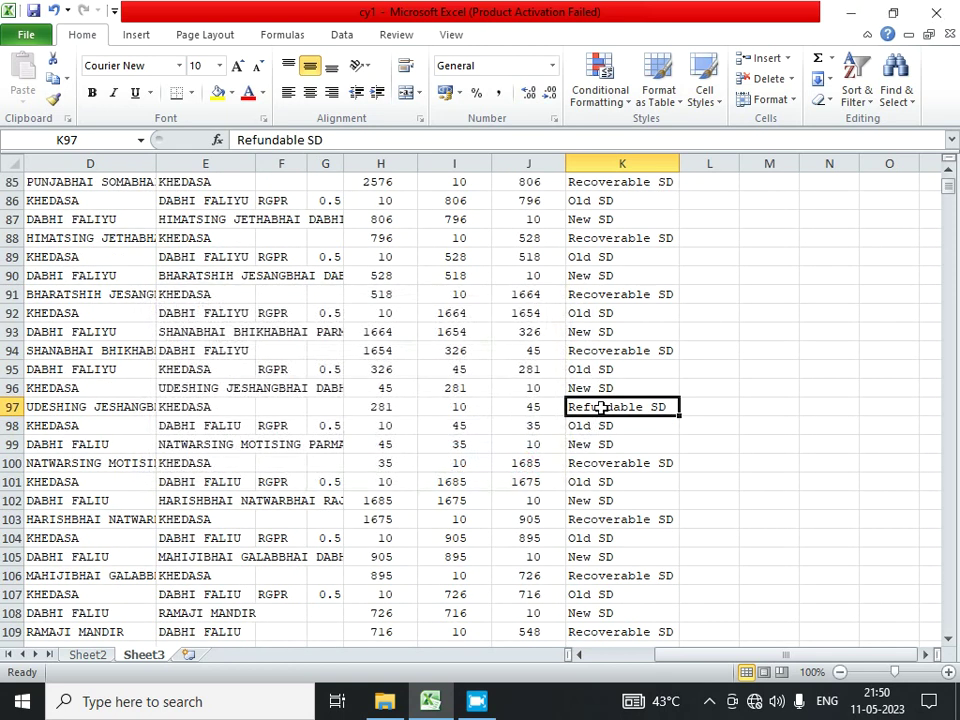
# Compare the old sd and new sd values in rows 96 and 97.
pyautogui.click(401, 405)
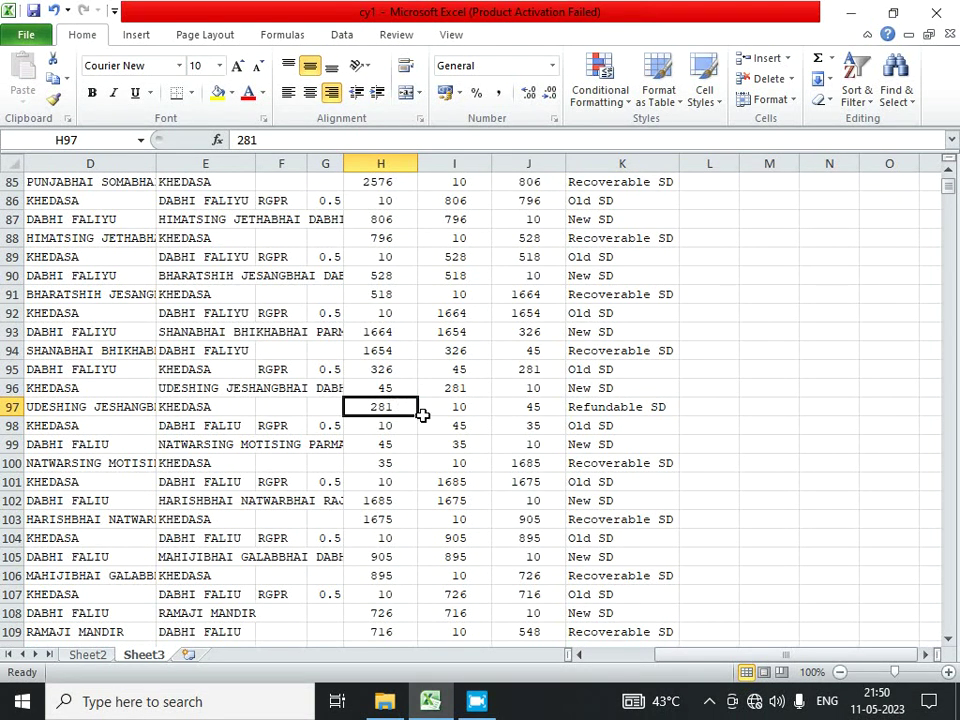
pyautogui.click(452, 407)
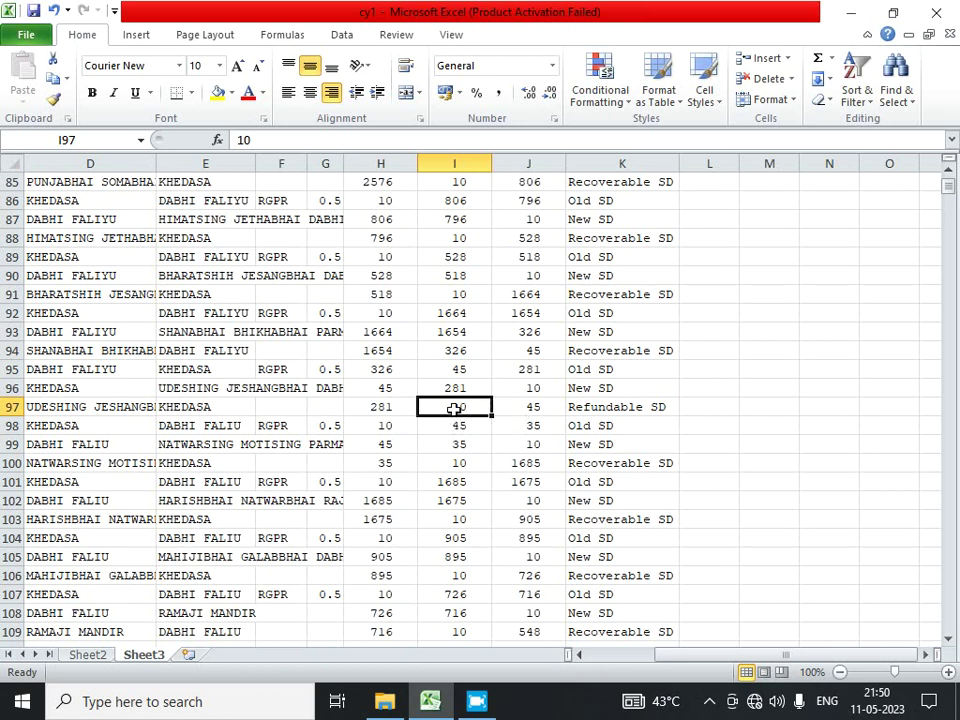
pyautogui.click(378, 391)
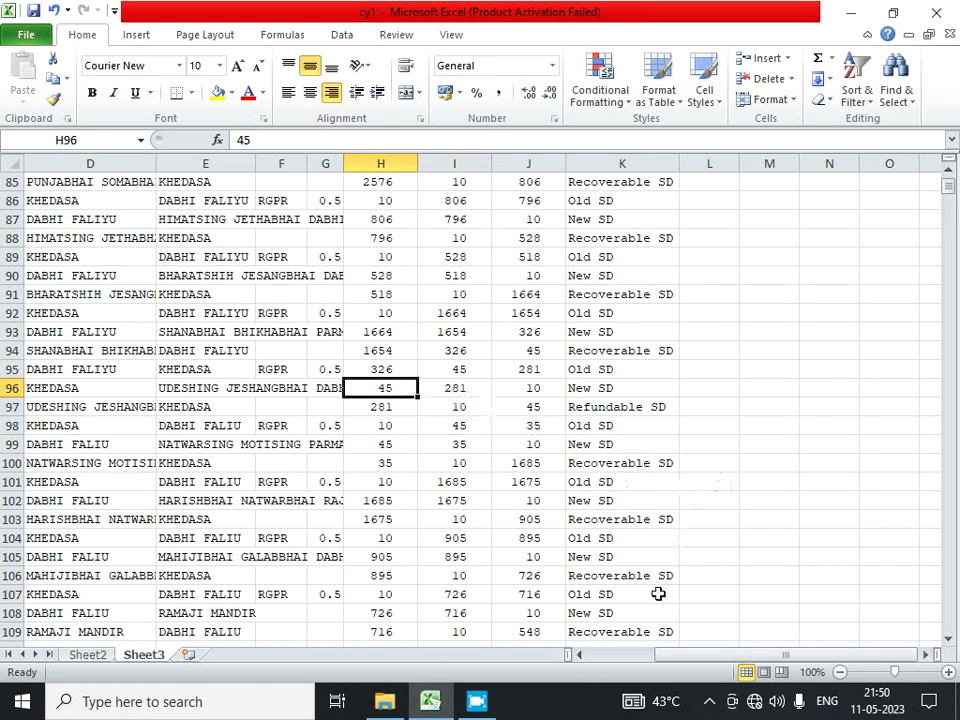
pyautogui.click(456, 390)
pyautogui.scroll(4, 510, 392)
pyautogui.scroll(6, 510, 392)
pyautogui.scroll(14, 511, 393)
pyautogui.scroll(4, 511, 393)
pyautogui.scroll(-5, 540, 322)
pyautogui.scroll(-11, 540, 328)
pyautogui.scroll(-6, 538, 330)
pyautogui.scroll(-11, 538, 330)
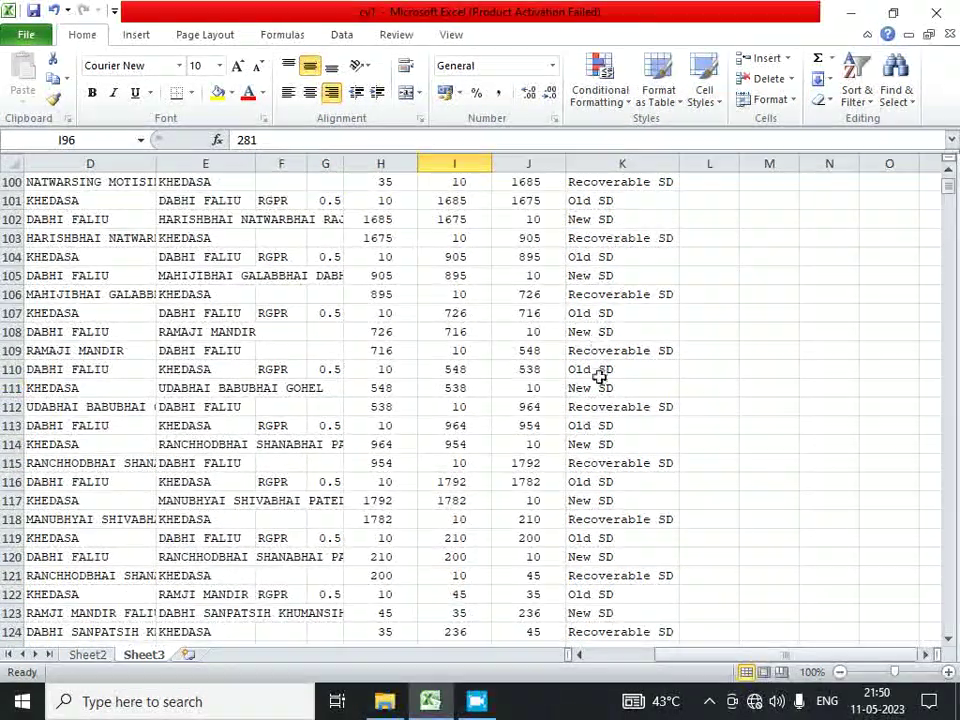
pyautogui.scroll(2, 606, 371)
pyautogui.scroll(2, 597, 356)
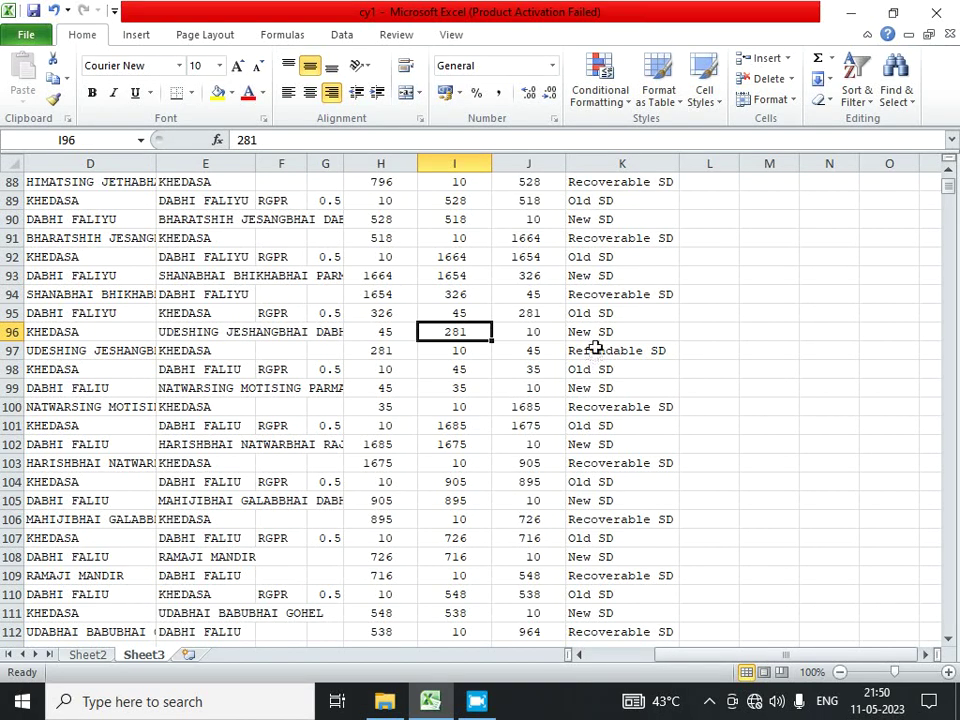
# Inspect row 95's SD type, old sd, new sd and difference values.
pyautogui.click(594, 313)
pyautogui.click(458, 314)
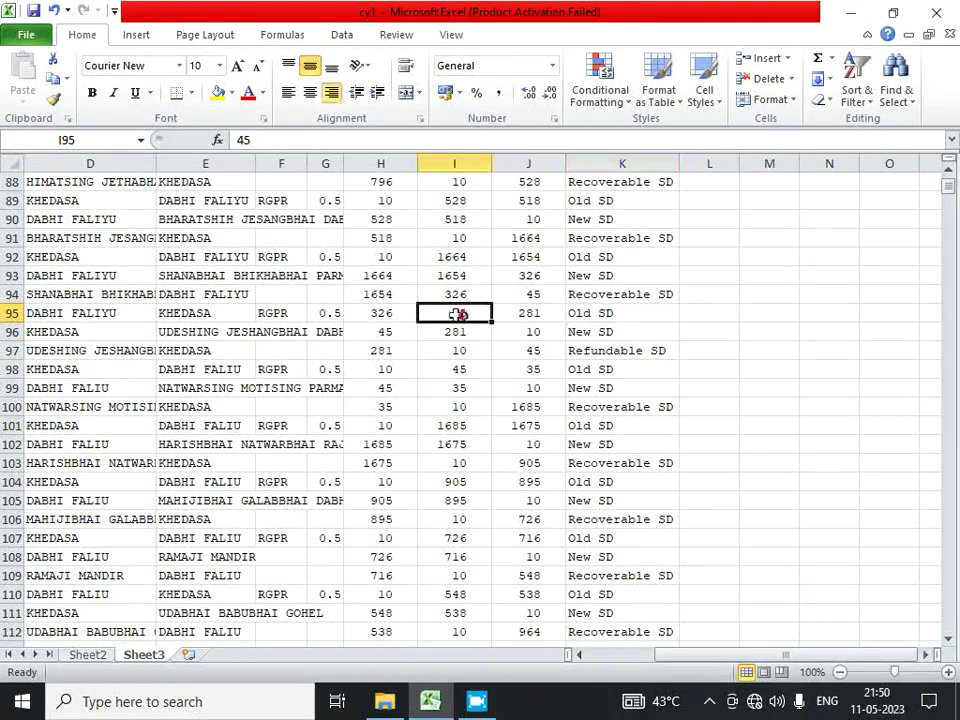
pyautogui.click(396, 315)
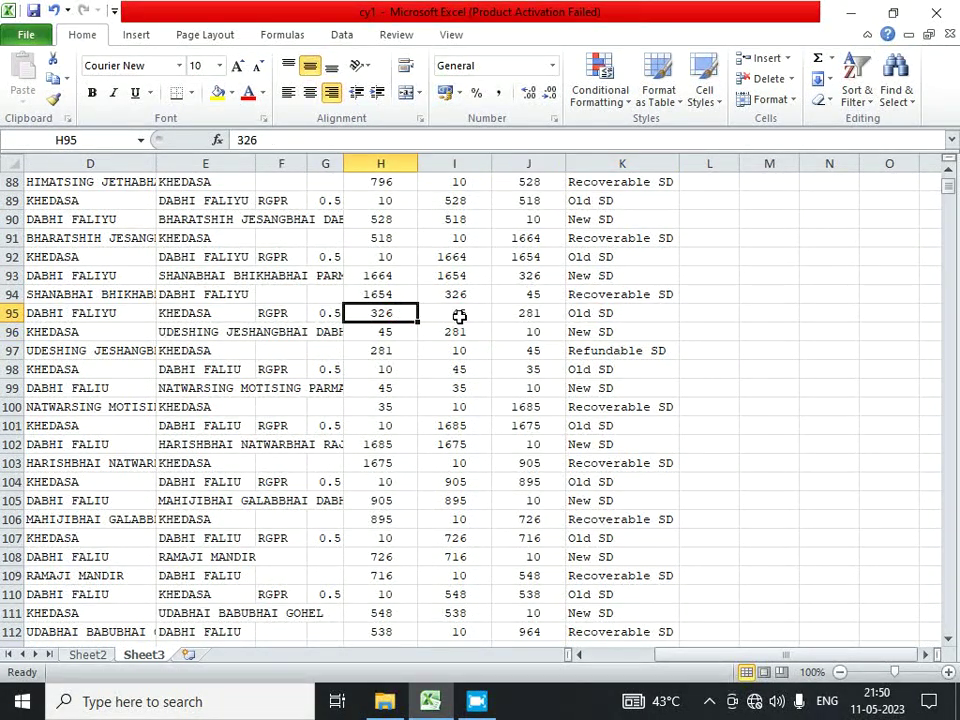
pyautogui.click(10, 313)
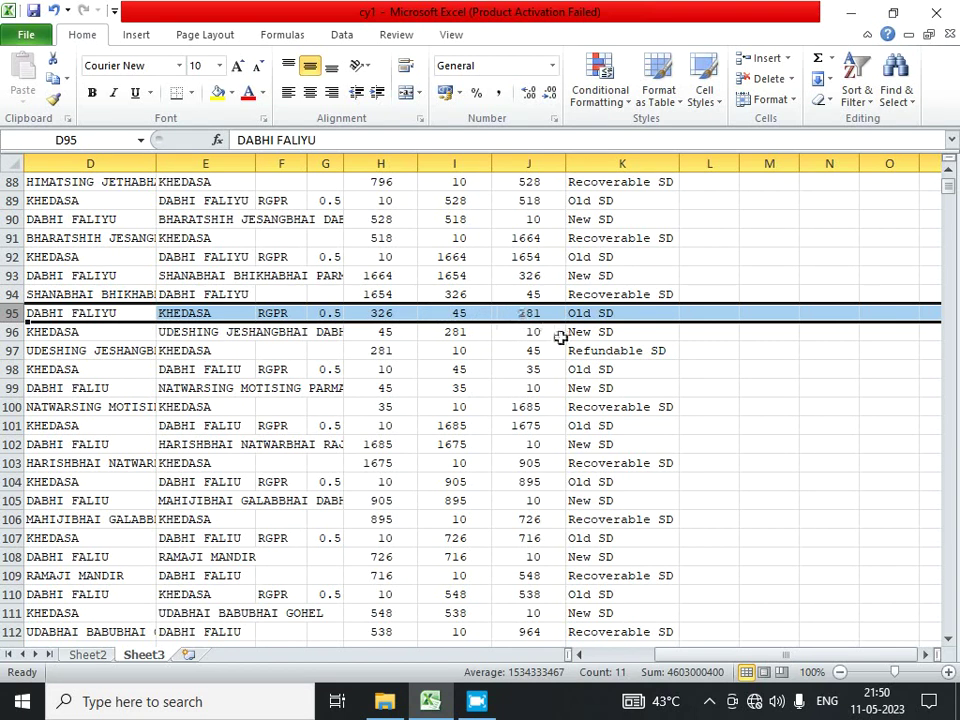
pyautogui.click(589, 353)
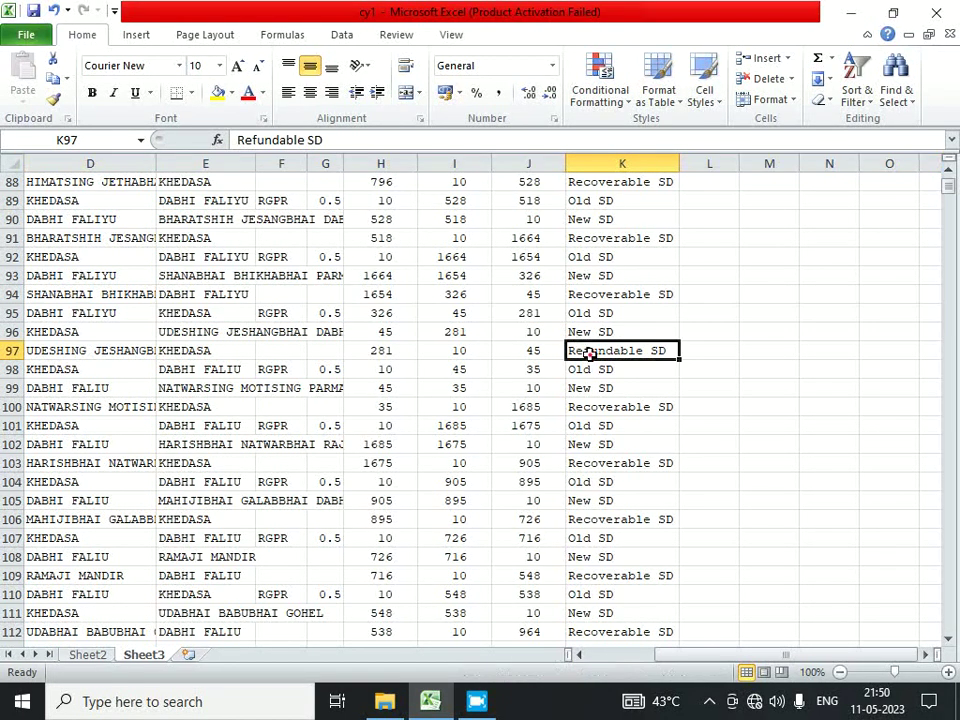
pyautogui.click(529, 313)
# Copy column K and insert it as a duplicate column.
pyautogui.hotkey('ctrl', 'Home')
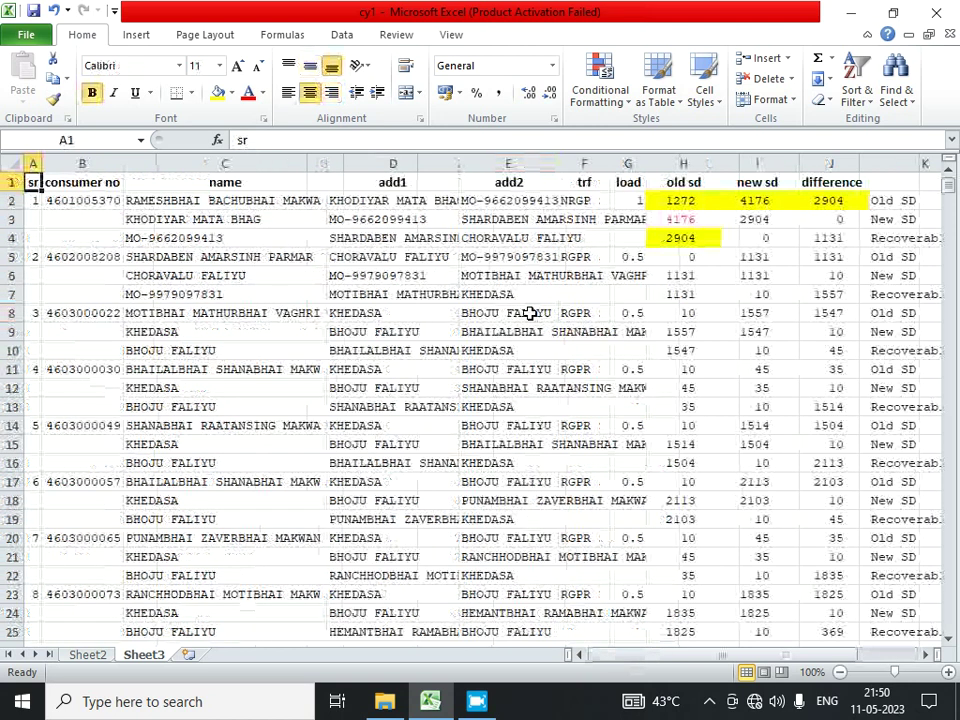
pyautogui.click(826, 184)
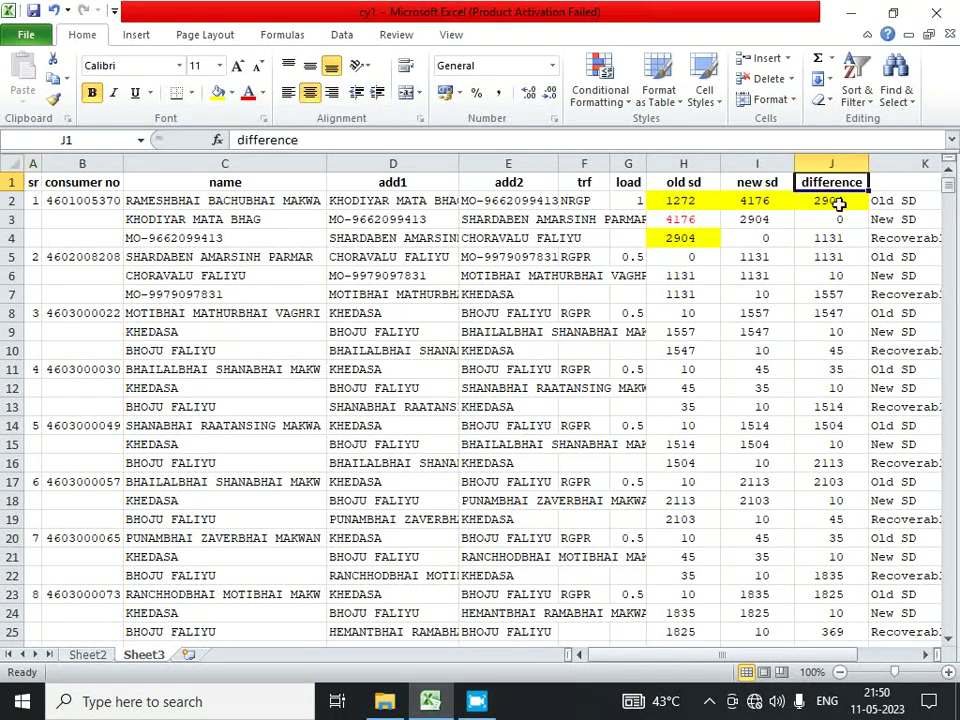
pyautogui.press('Right')
pyautogui.press('Right')
pyautogui.press('Right')
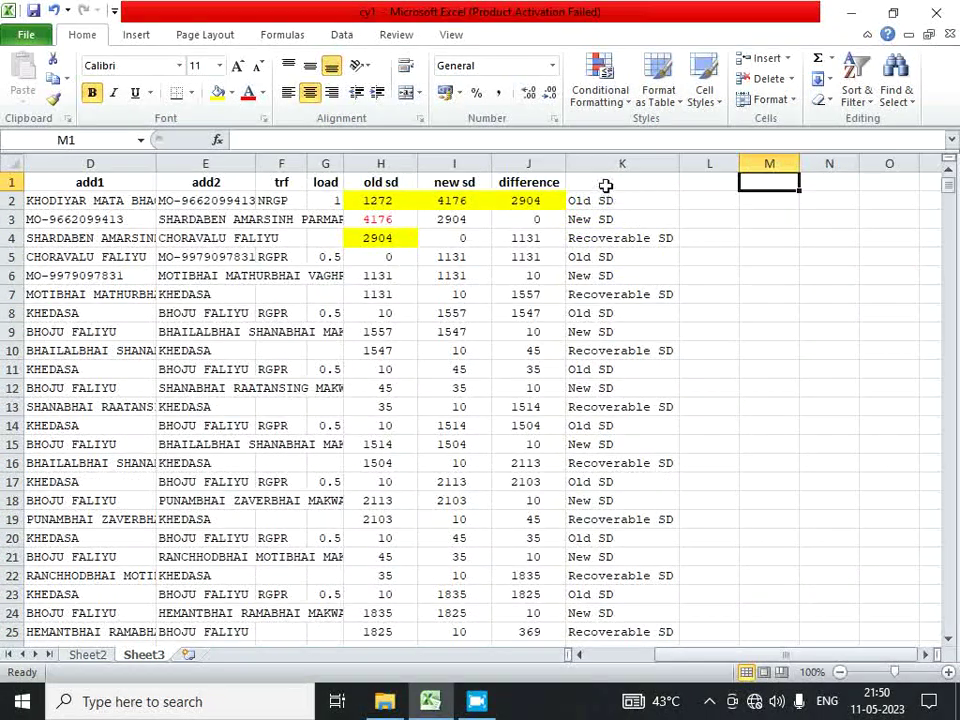
pyautogui.click(604, 161)
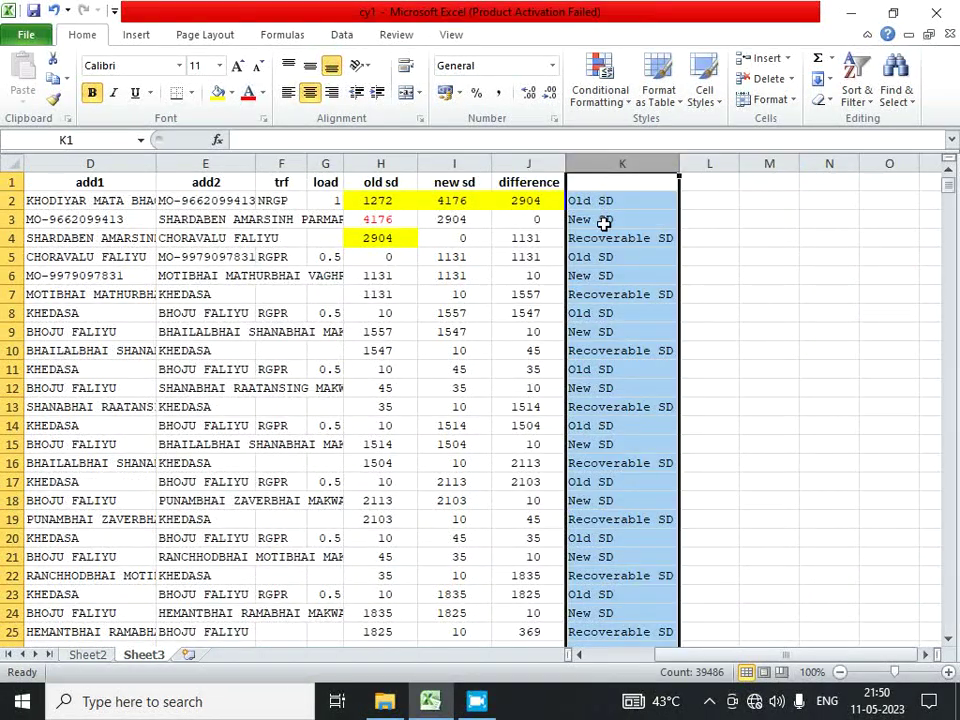
pyautogui.hotkey('ctrl', 'c')
pyautogui.hotkey('ctrl', 'shift', '=')
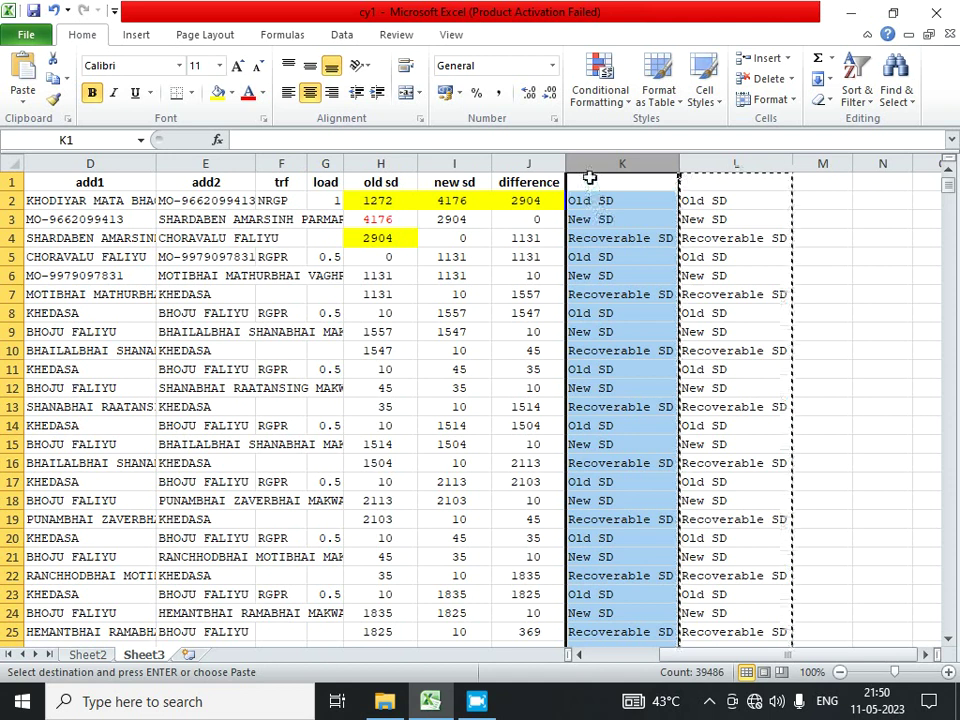
# Delete cells K2:K3, shifting the SD labels up to start with Recoverable SD.
pyautogui.click(604, 200)
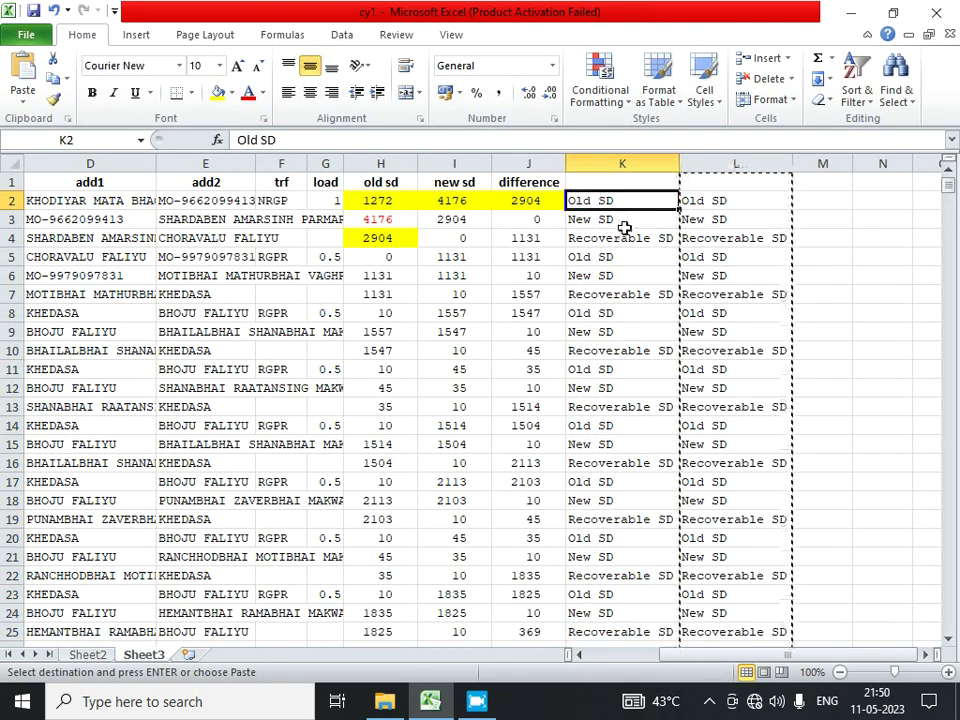
pyautogui.click(620, 238)
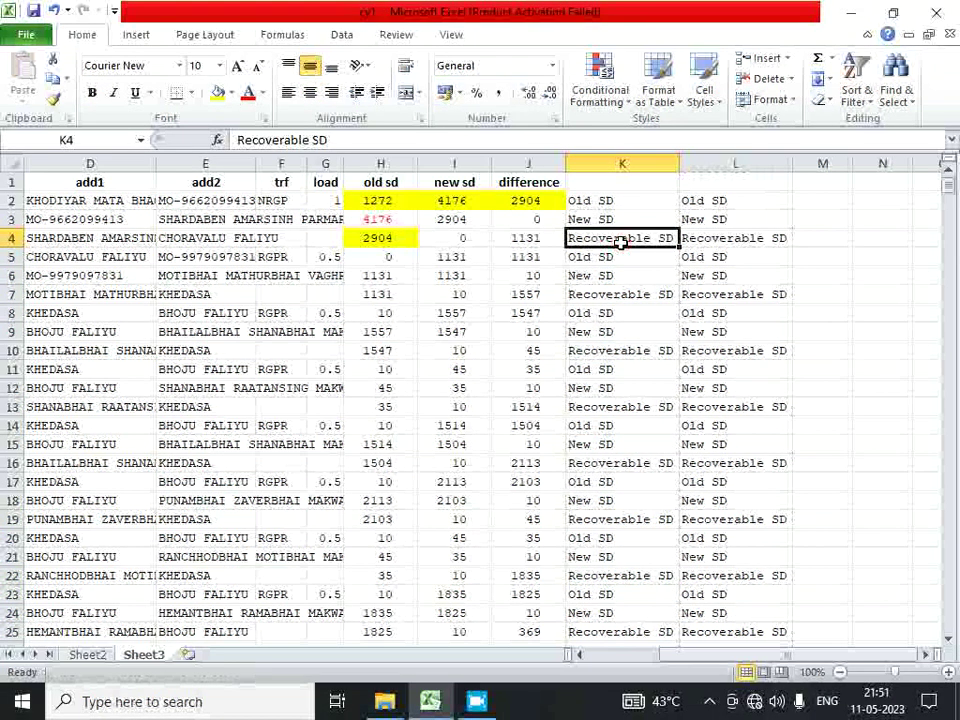
pyautogui.click(625, 295)
pyautogui.moveTo(604, 200); pyautogui.dragTo(606, 216)
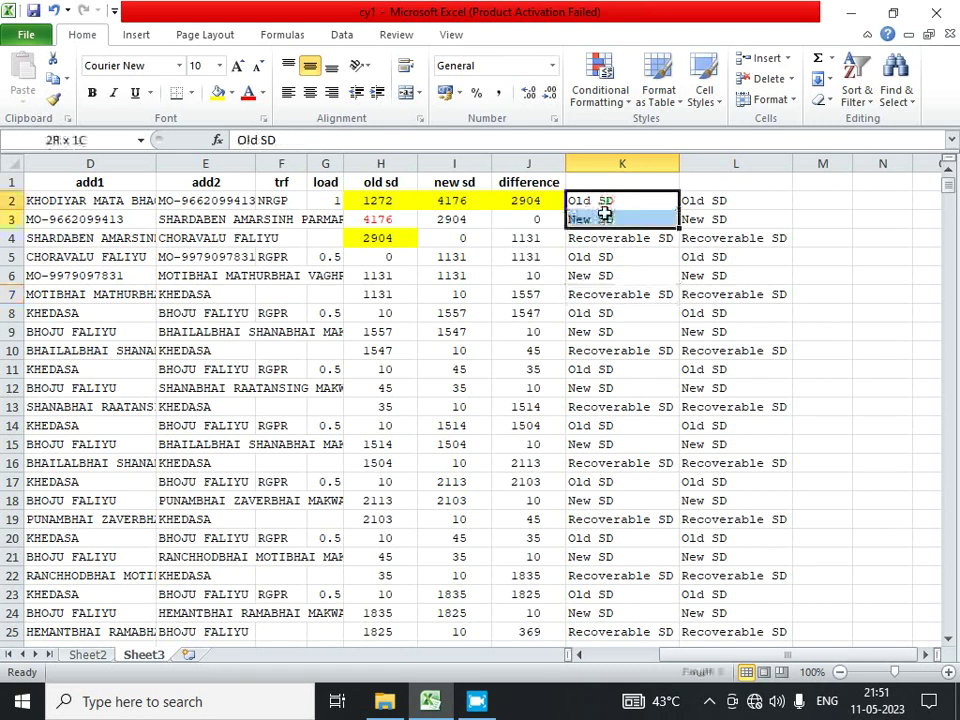
pyautogui.rightClick(636, 214)
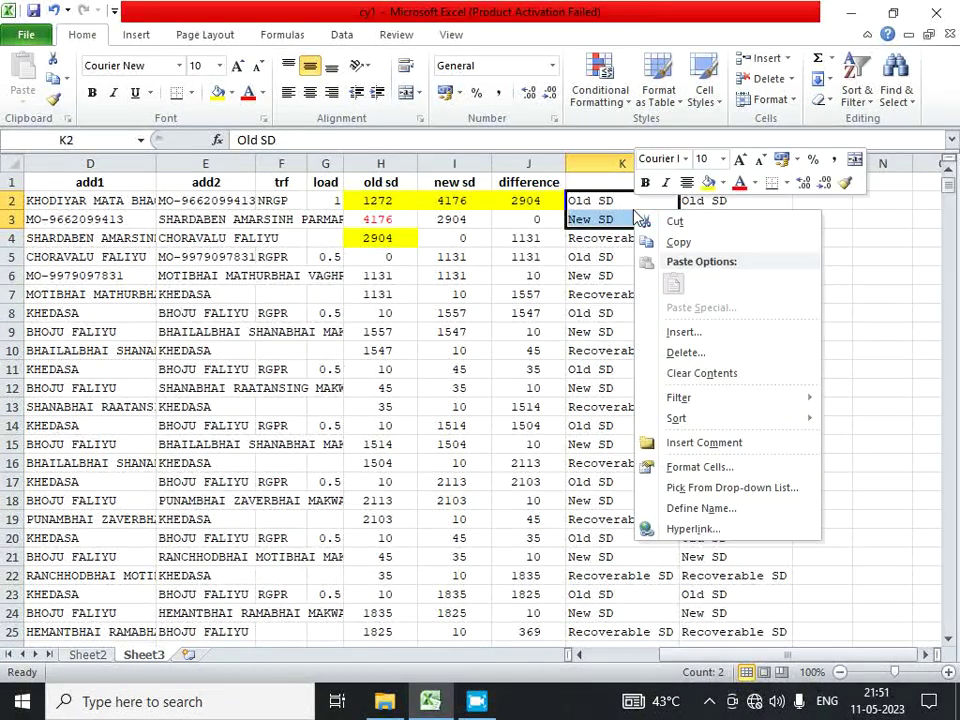
pyautogui.click(668, 352)
pyautogui.click(604, 334)
pyautogui.click(622, 400)
pyautogui.click(616, 203)
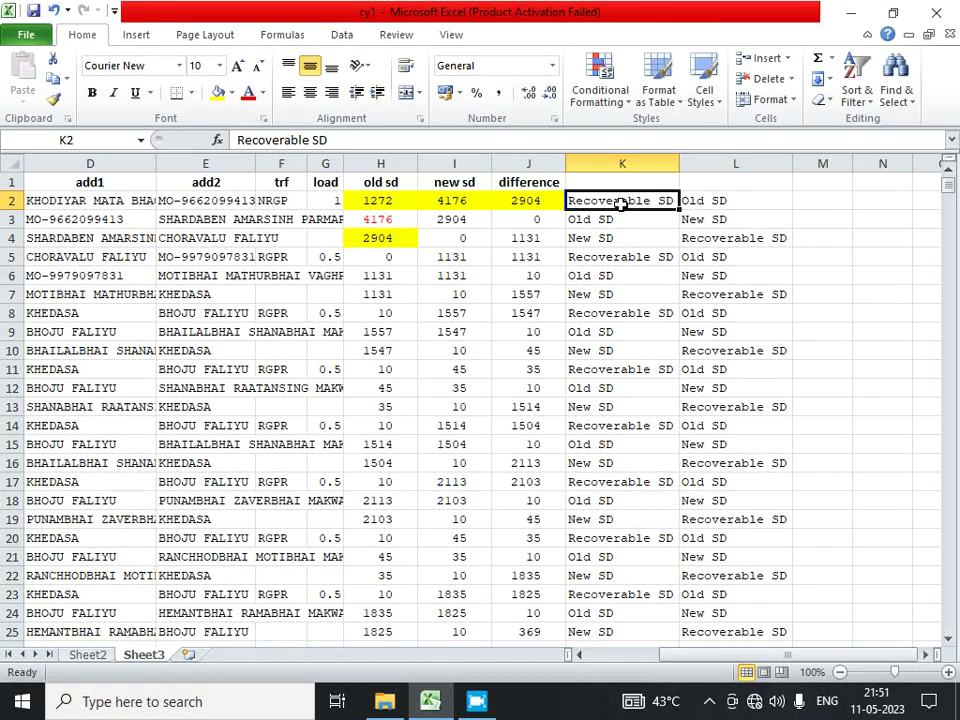
# Enter the heading 'remarks' in cell K1.
pyautogui.click(578, 182)
pyautogui.write('re')
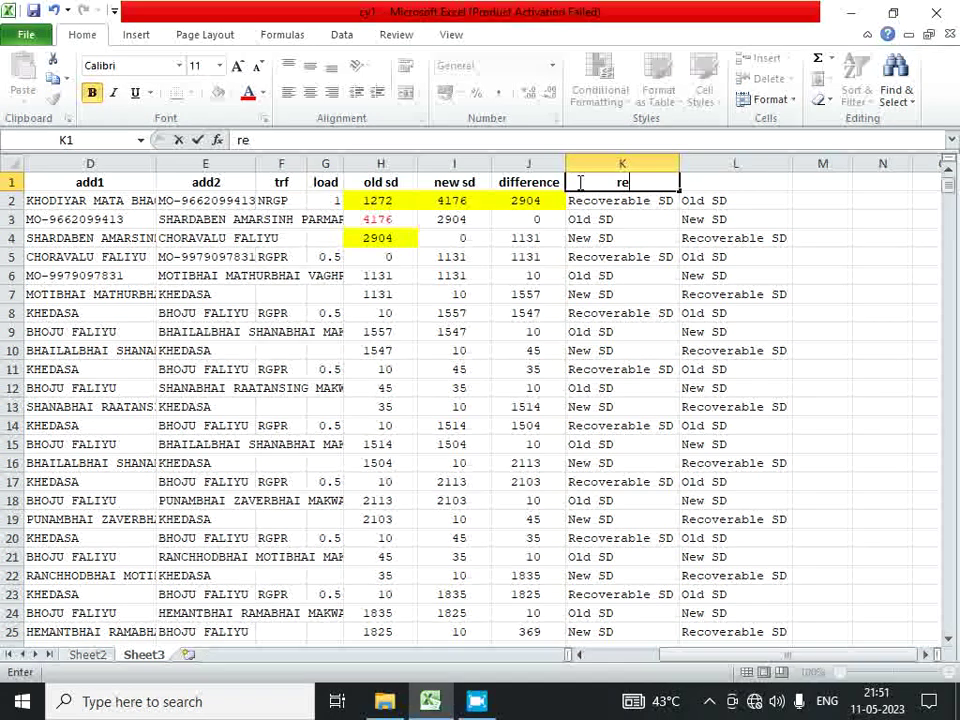
pyautogui.write('marks')
pyautogui.press('Return')
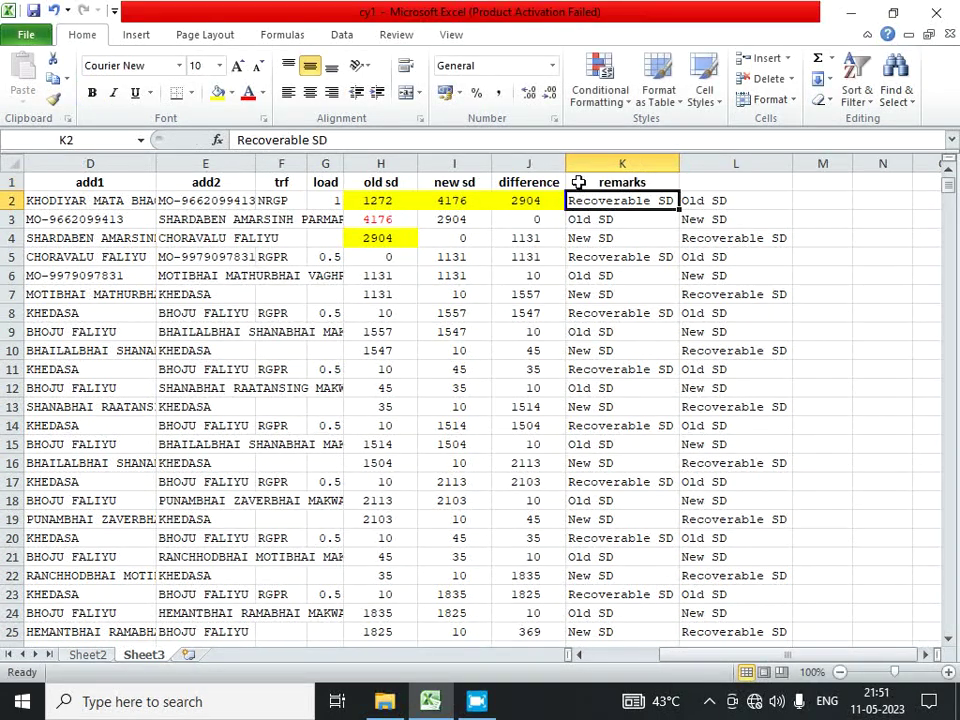
pyautogui.click(626, 218)
pyautogui.click(621, 200)
pyautogui.moveTo(782, 662); pyautogui.dragTo(710, 662)
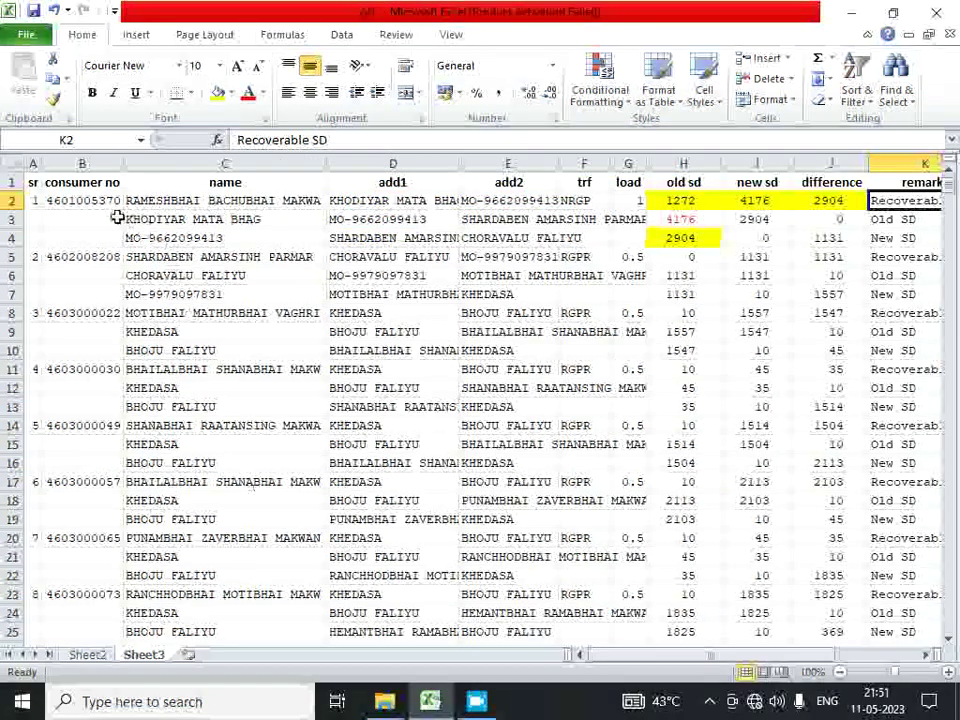
# Turn on filtering for the heading row and hide blank values in the sr column.
pyautogui.moveTo(10, 219); pyautogui.dragTo(10, 238)
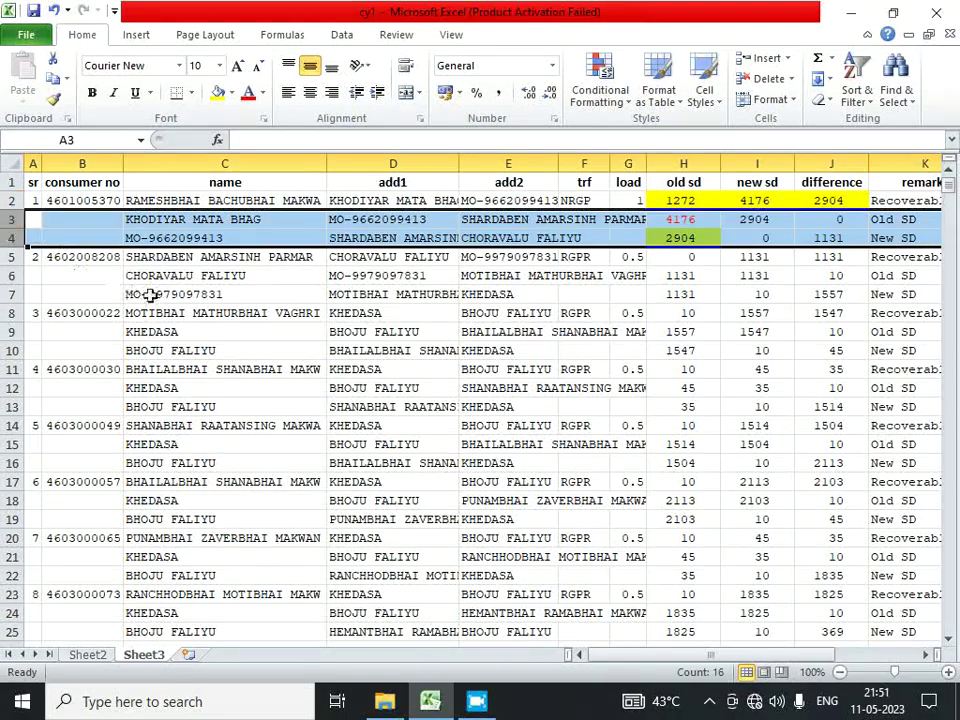
pyautogui.click(173, 307)
pyautogui.click(10, 182)
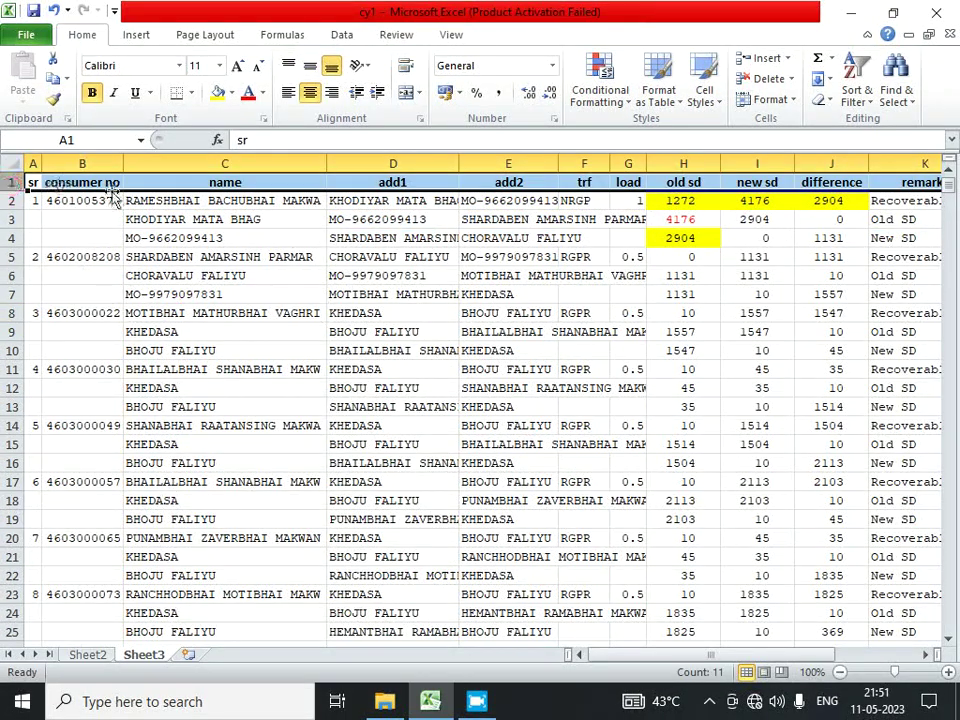
pyautogui.click(855, 88)
pyautogui.click(872, 183)
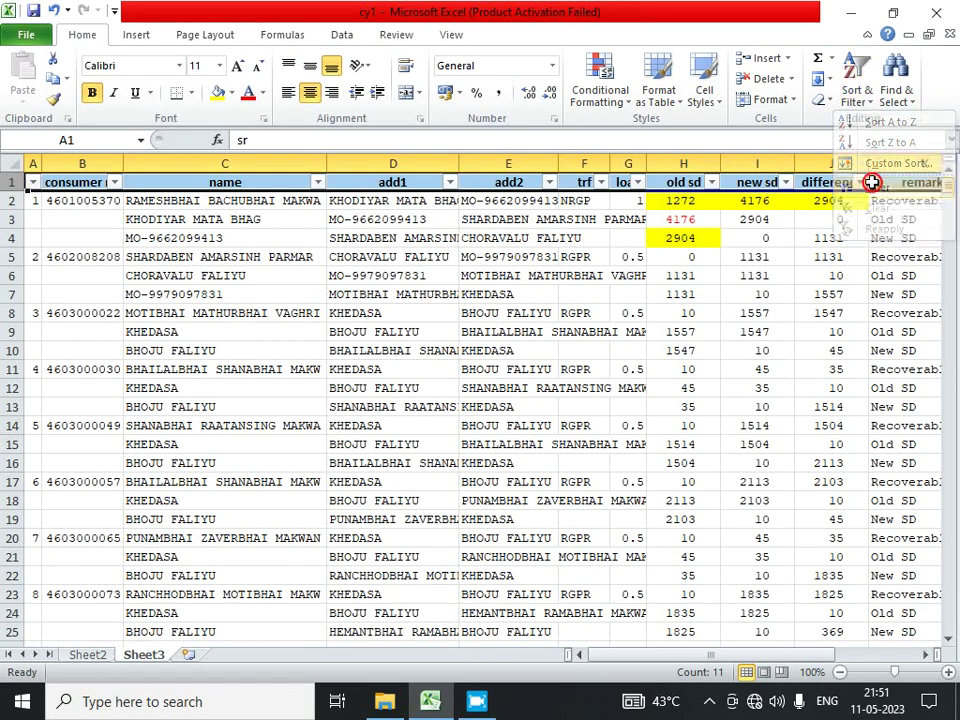
pyautogui.click(75, 218)
pyautogui.click(33, 183)
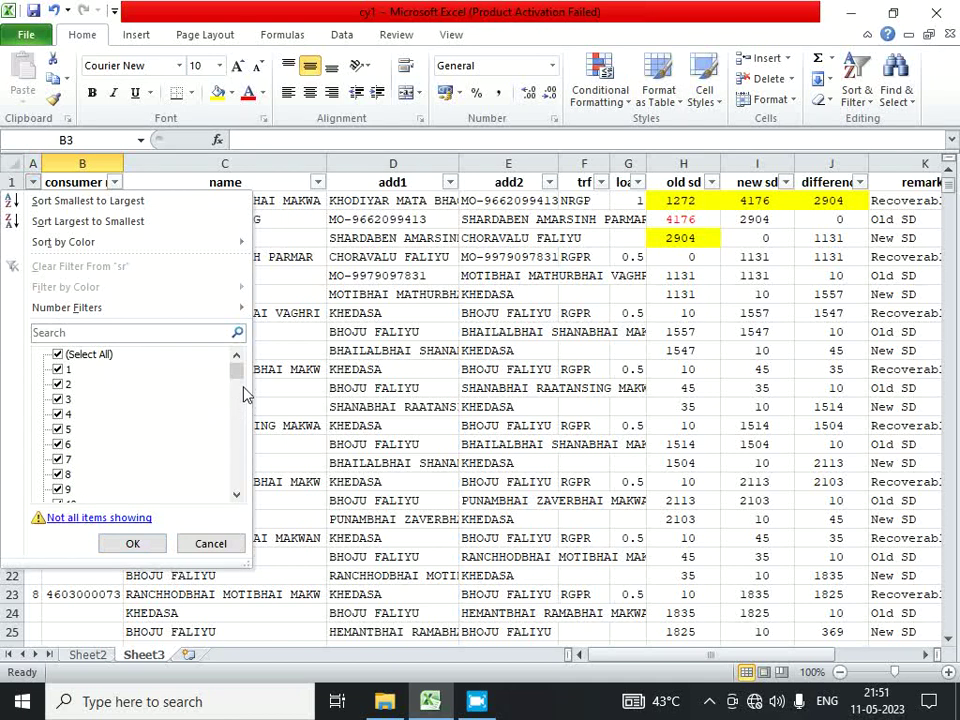
pyautogui.moveTo(238, 370); pyautogui.dragTo(232, 492)
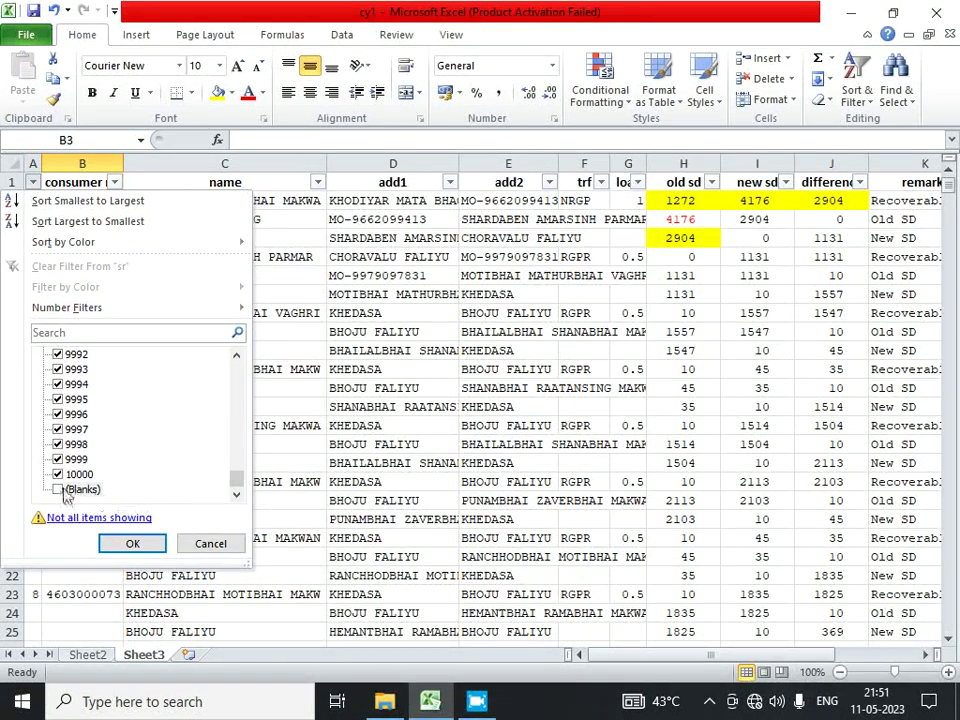
pyautogui.click(130, 543)
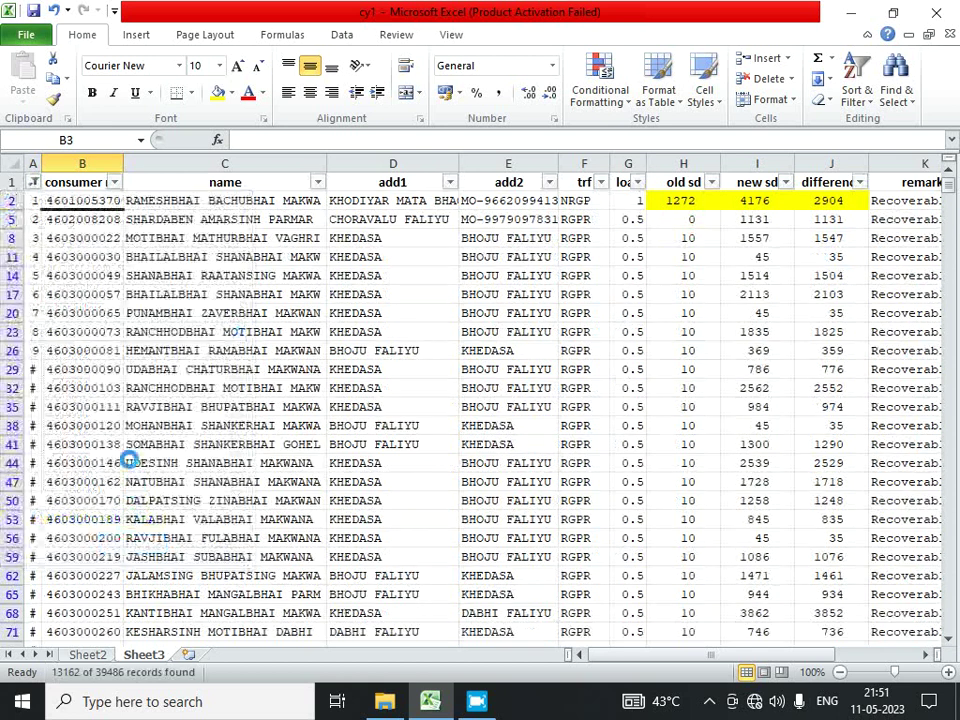
# Filter the remarks column to show only Recoverable SD rows.
pyautogui.click(205, 162)
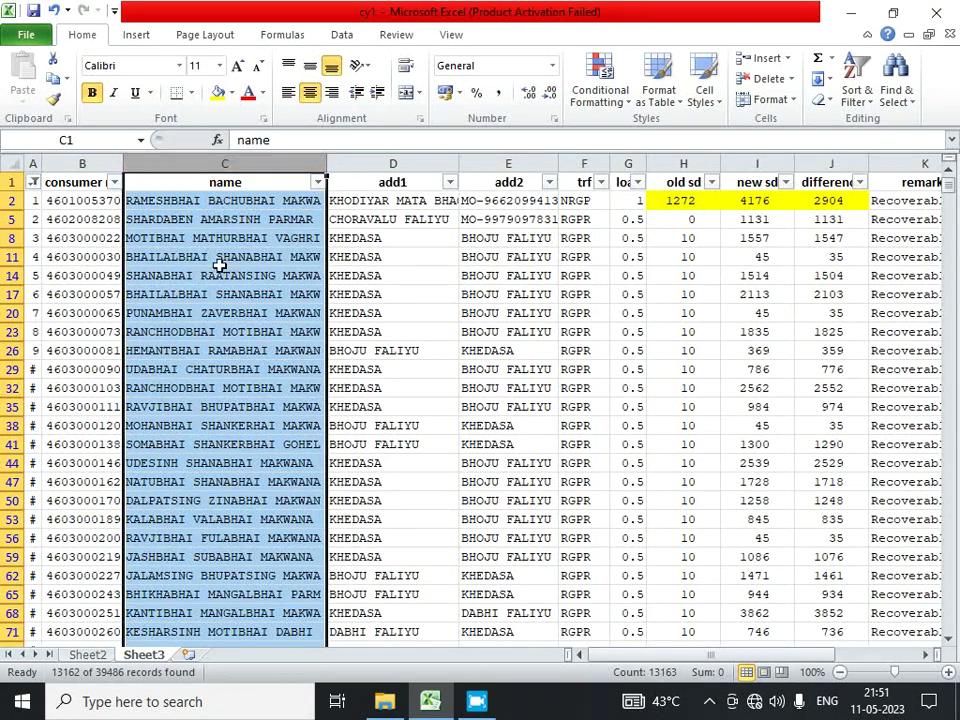
pyautogui.click(186, 204)
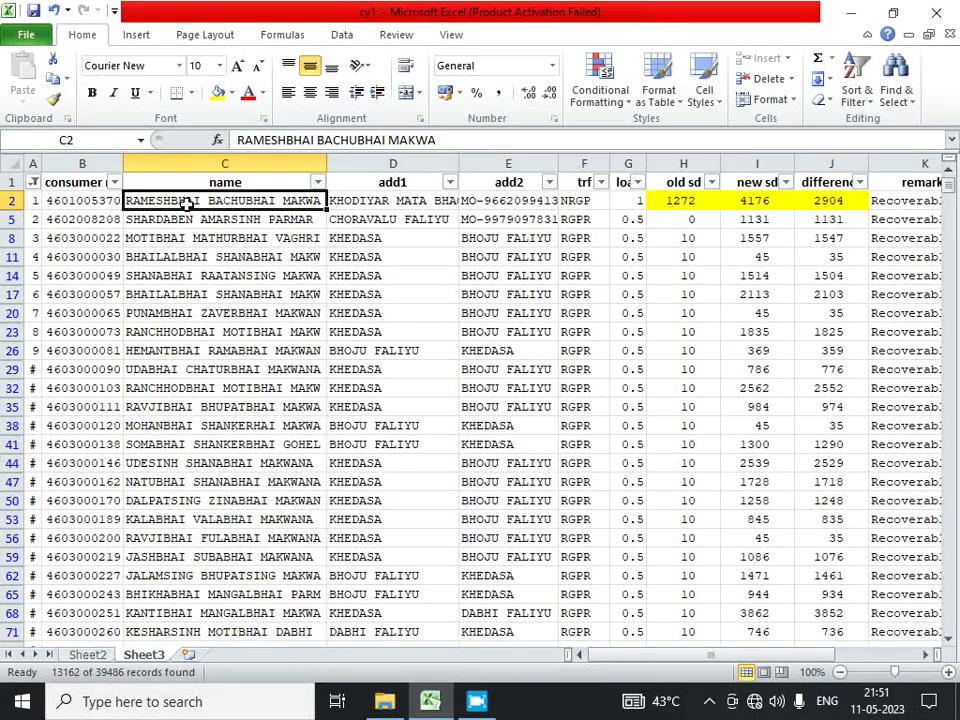
pyautogui.press('Right')
pyautogui.press('Right')
pyautogui.press('Right')
pyautogui.press('Right')
pyautogui.press('Right')
pyautogui.press('Right')
pyautogui.press('Right')
pyautogui.press('Right')
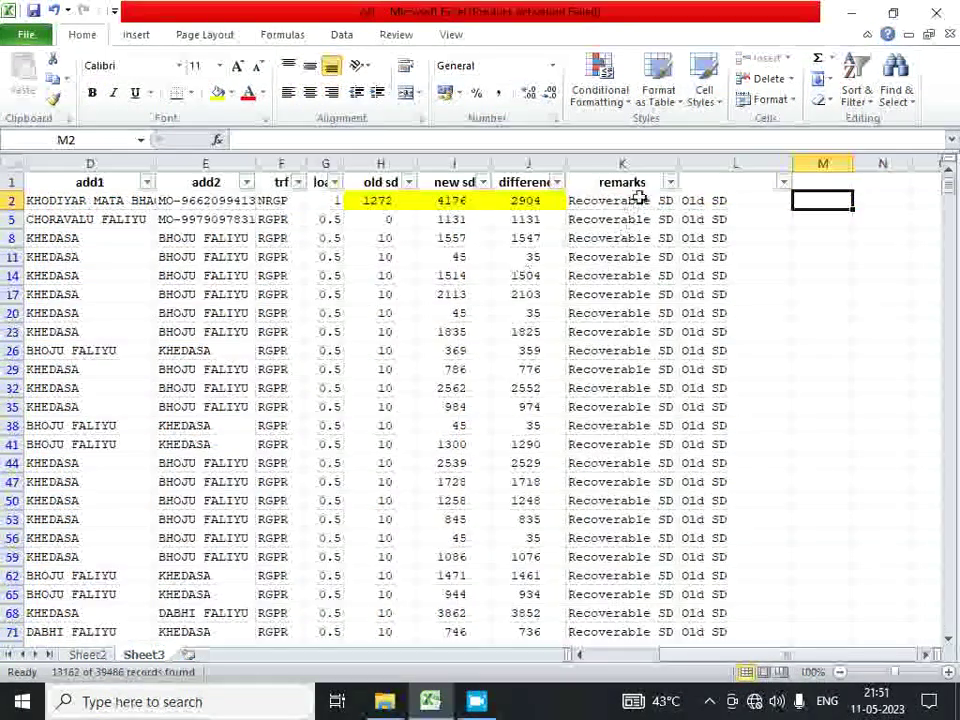
pyautogui.click(672, 183)
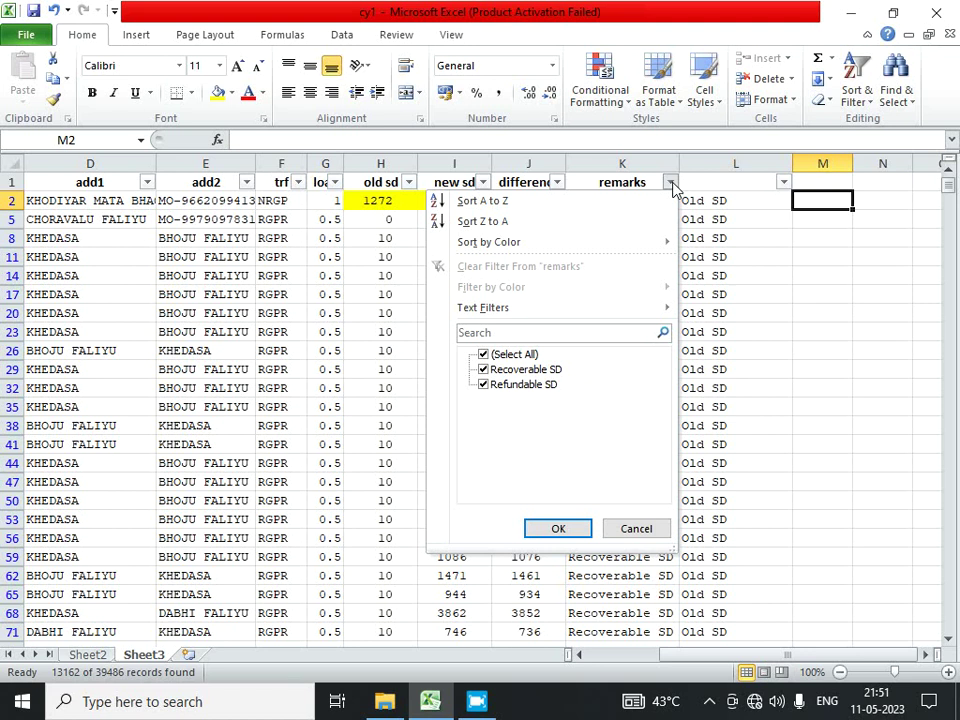
pyautogui.click(519, 370)
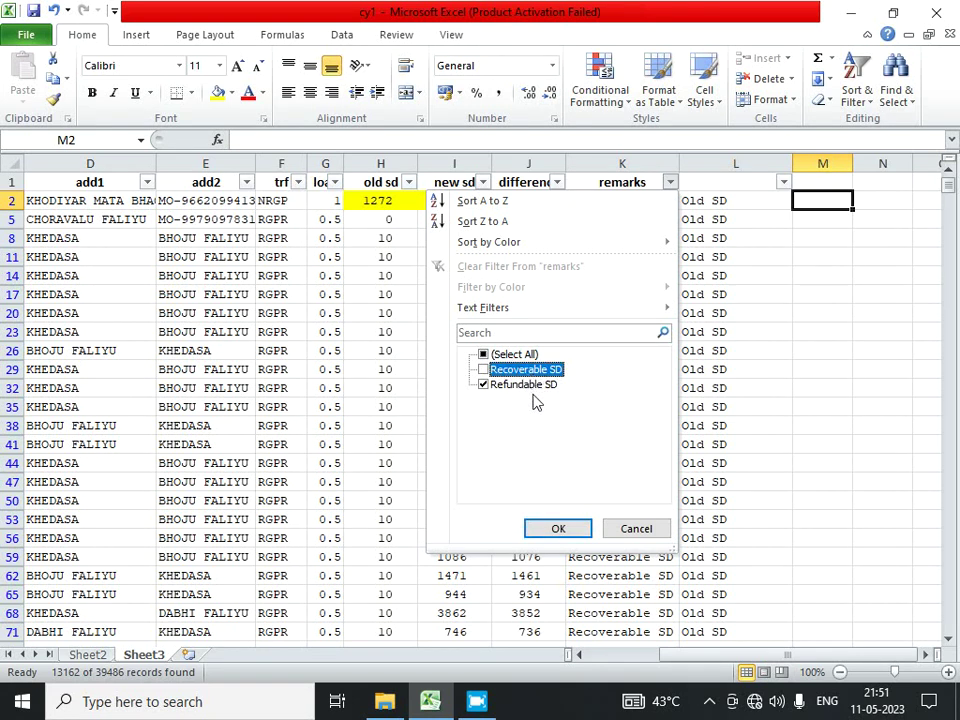
pyautogui.click(557, 527)
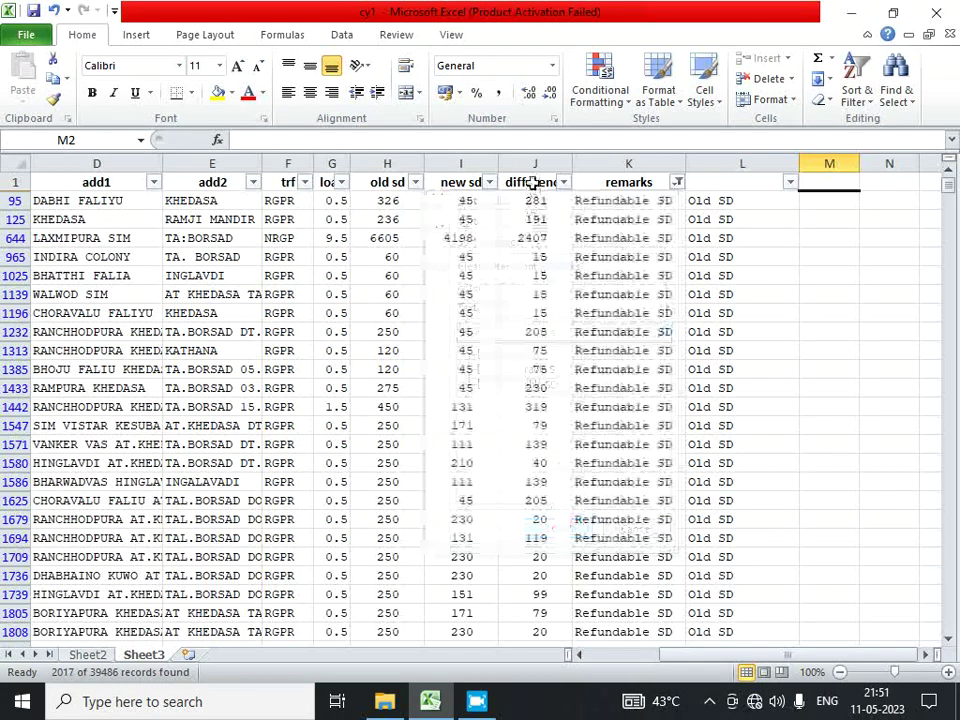
pyautogui.click(528, 162)
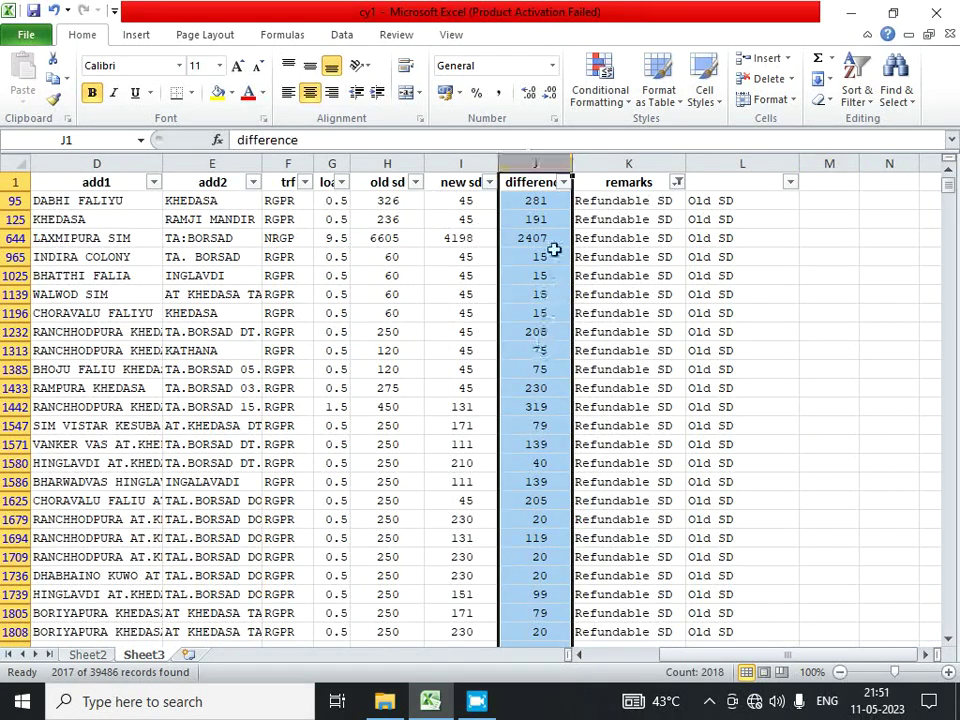
pyautogui.click(632, 203)
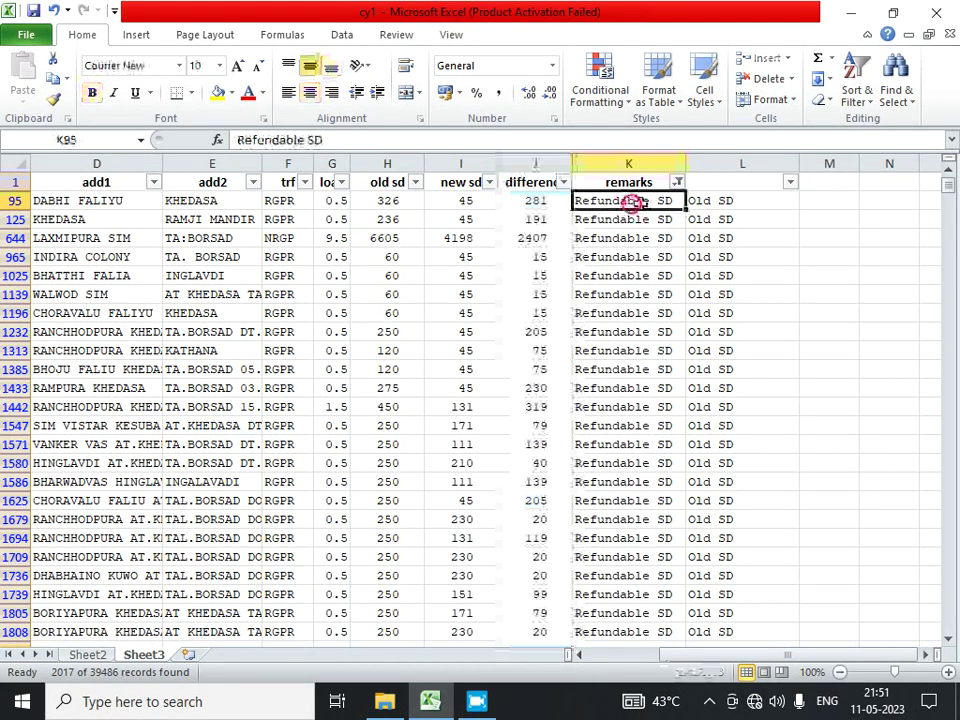
pyautogui.click(677, 182)
pyautogui.click(515, 369)
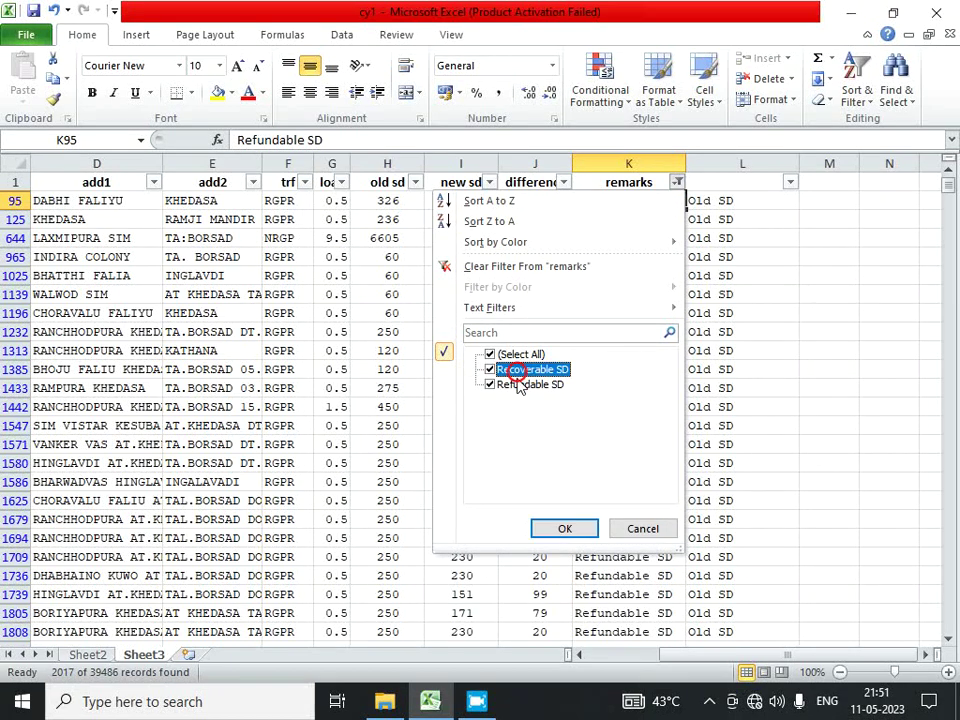
pyautogui.click(525, 384)
pyautogui.click(565, 528)
# Filter the trf column to keep only NRGP.
pyautogui.click(543, 163)
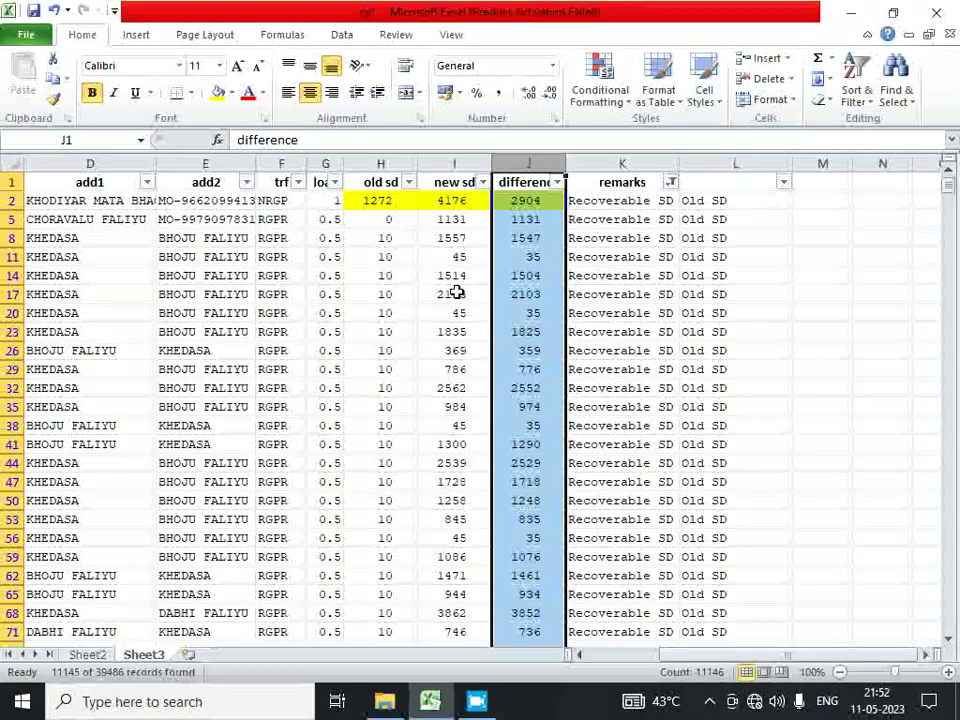
pyautogui.click(295, 256)
pyautogui.click(297, 182)
pyautogui.click(120, 354)
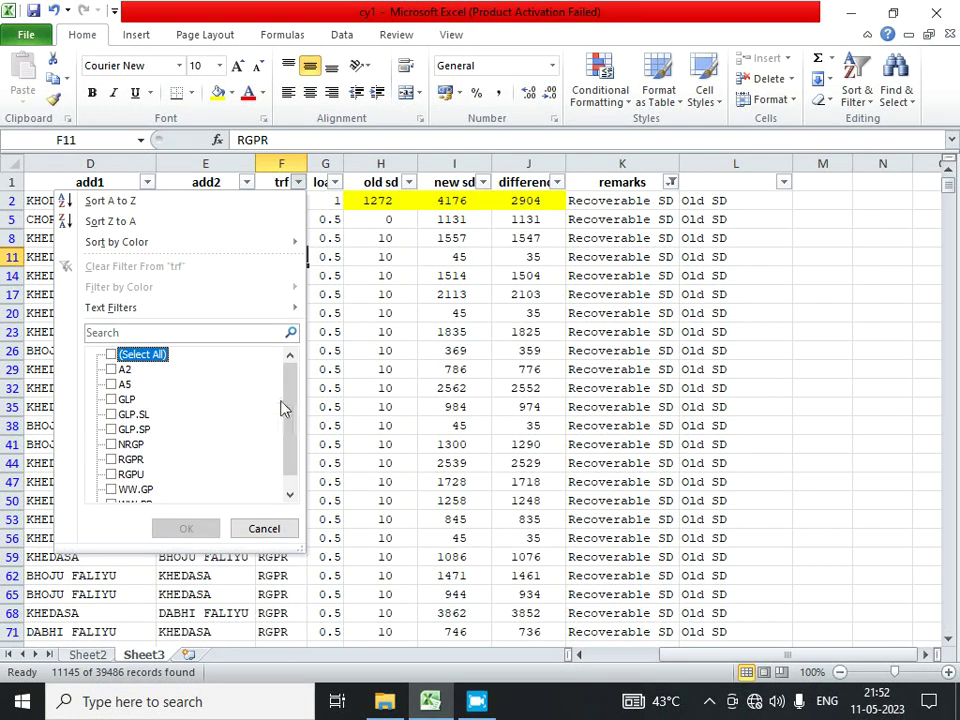
pyautogui.scroll(-1, 283, 407)
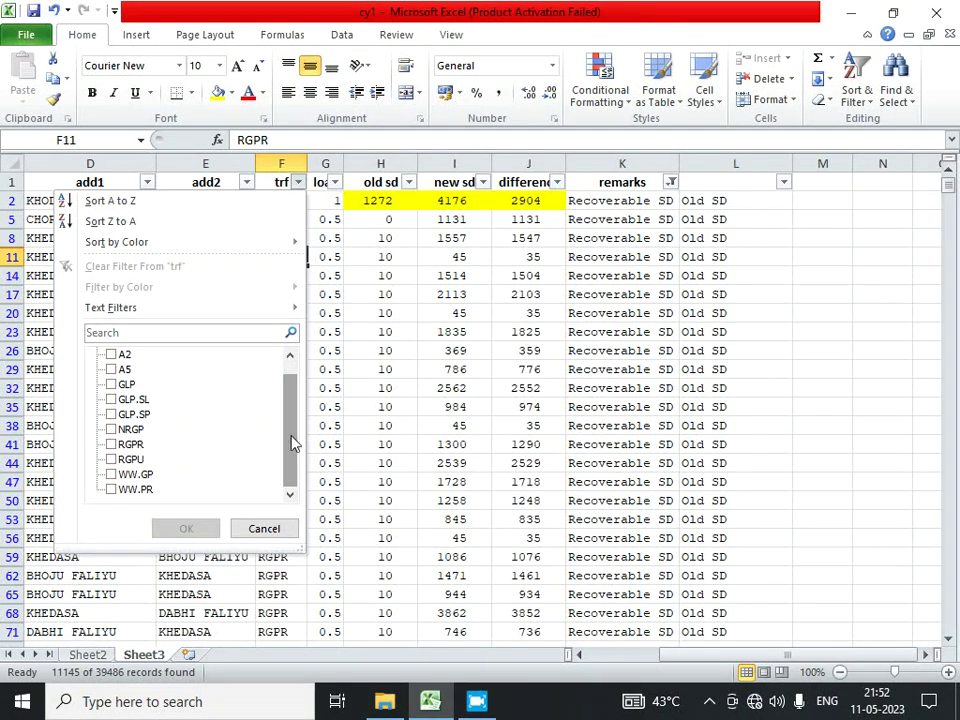
pyautogui.click(120, 429)
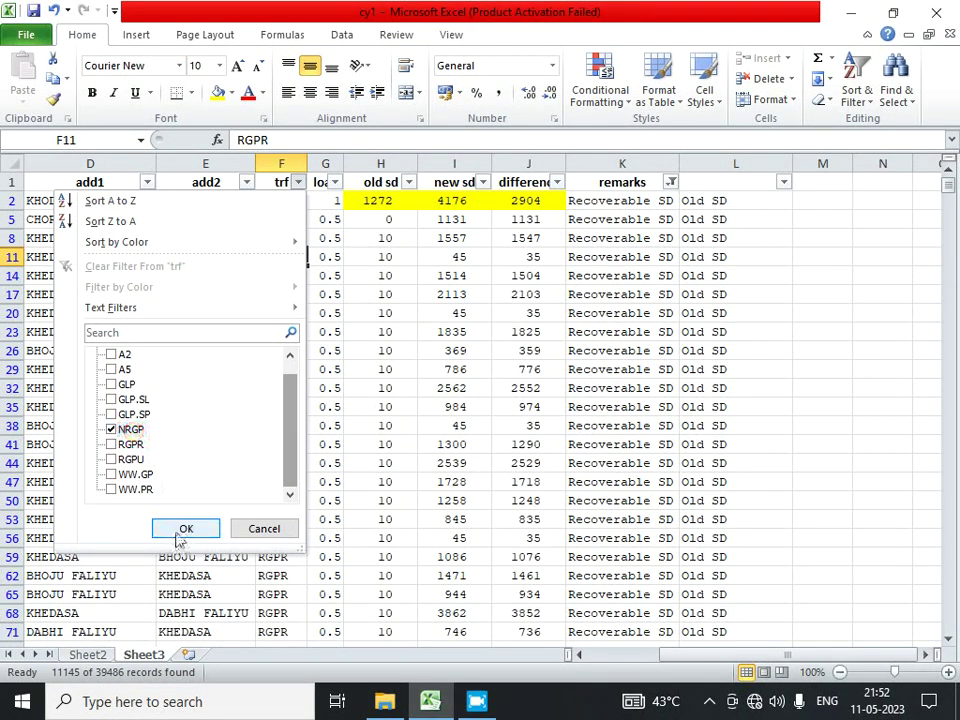
pyautogui.click(186, 528)
pyautogui.click(529, 163)
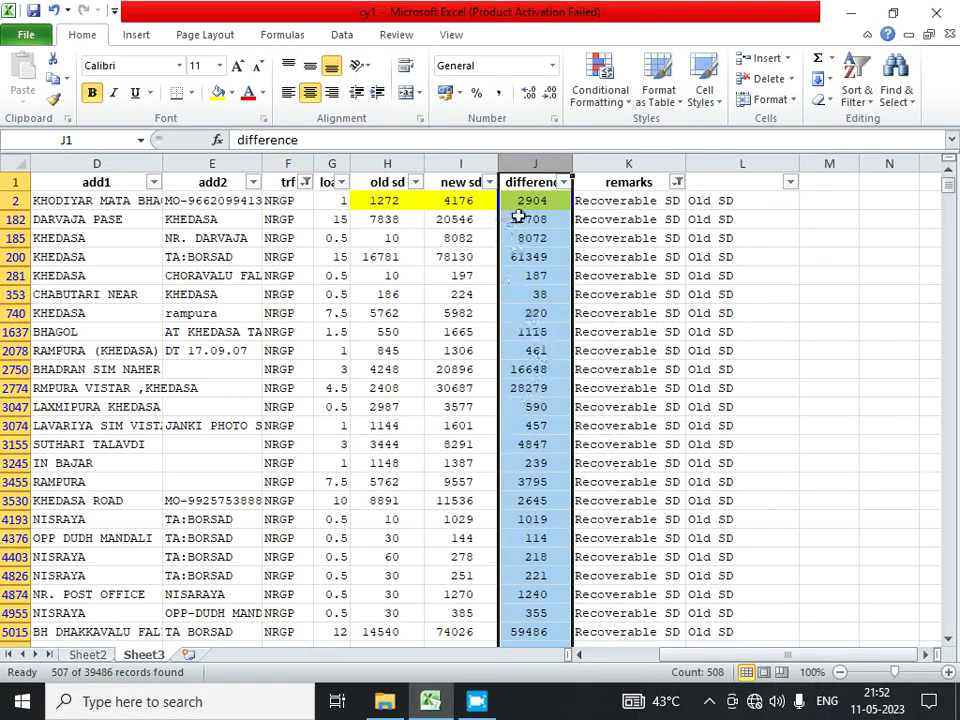
# Copy the filtered rows from consumer no through difference and paste them into new Sheet4.
pyautogui.click(515, 203)
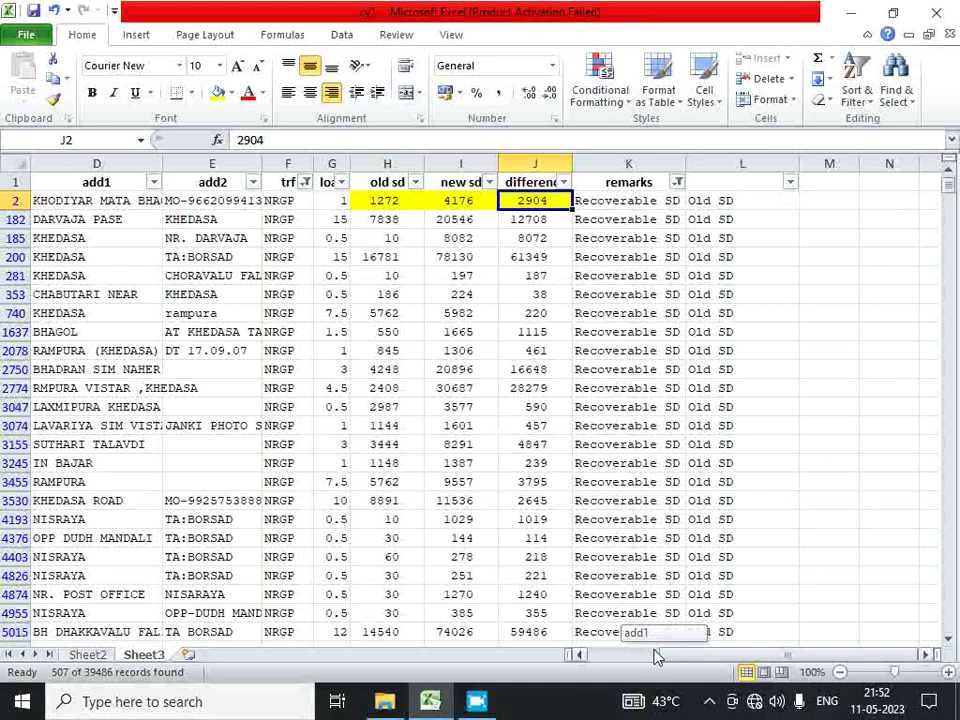
pyautogui.moveTo(667, 656); pyautogui.dragTo(630, 656)
pyautogui.click(73, 186)
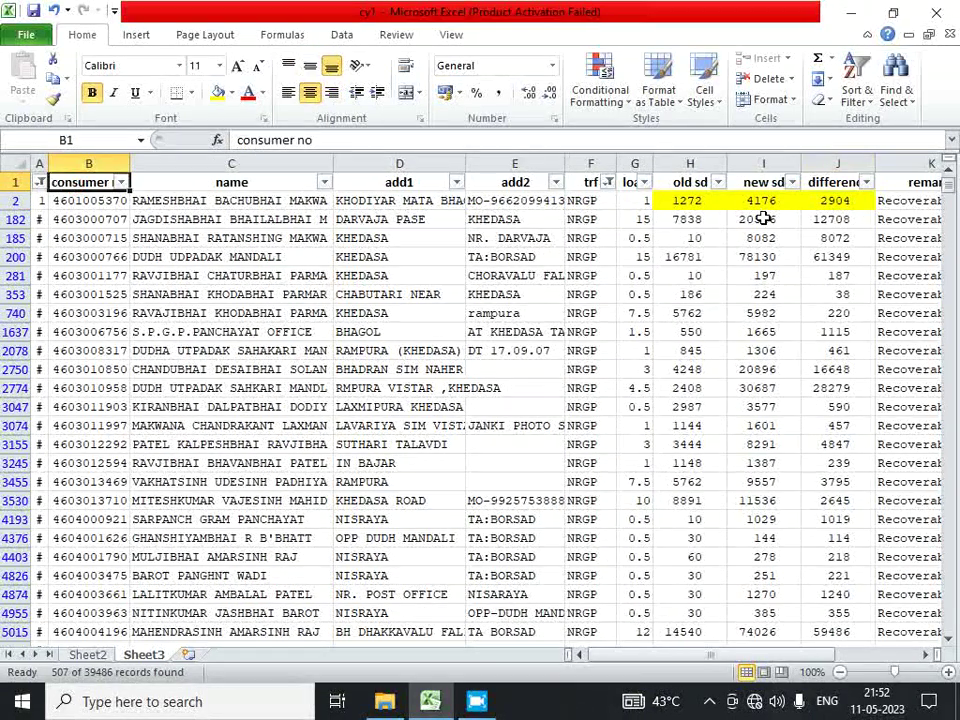
pyautogui.keyDown('shift'); pyautogui.click(830, 183); pyautogui.keyUp('shift')
pyautogui.hotkey('ctrl', 'shift', 'Down')
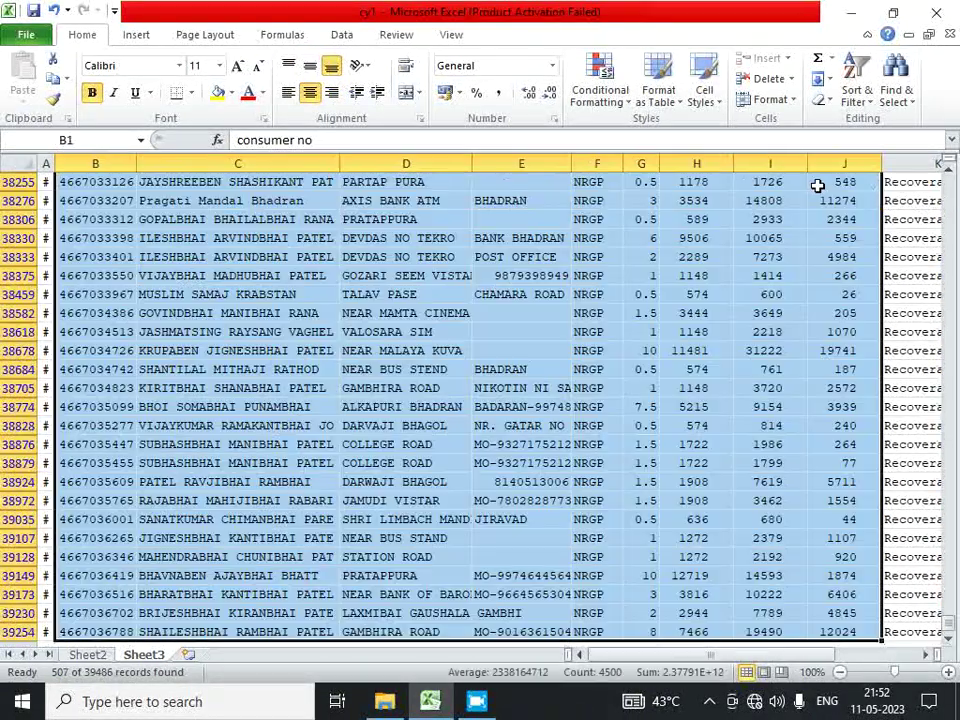
pyautogui.hotkey('ctrl', 'c')
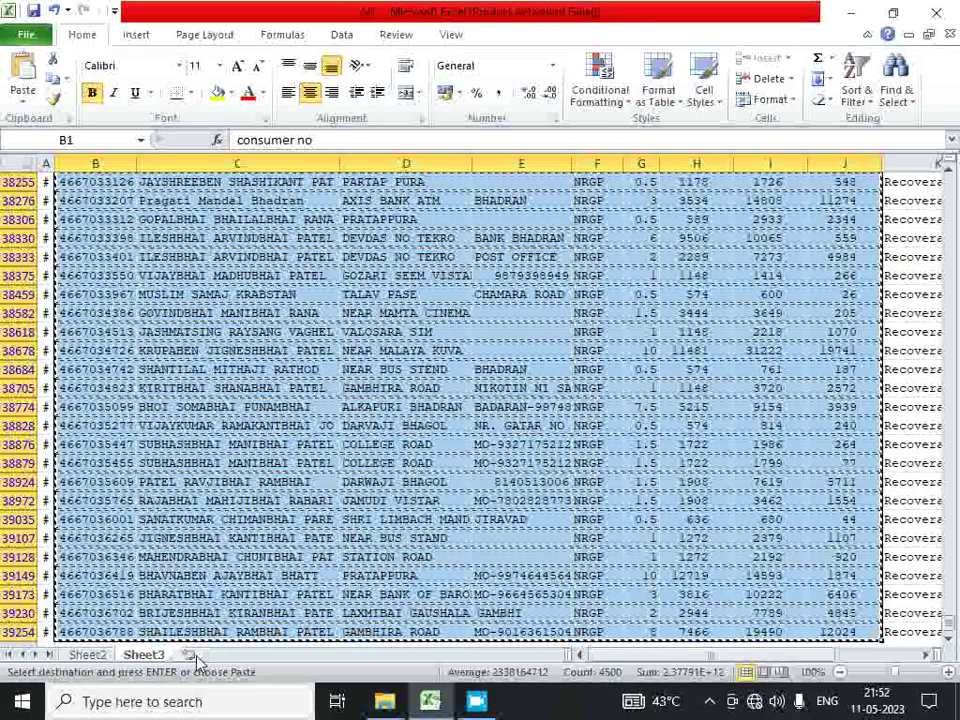
pyautogui.click(188, 654)
pyautogui.hotkey('ctrl', 'v')
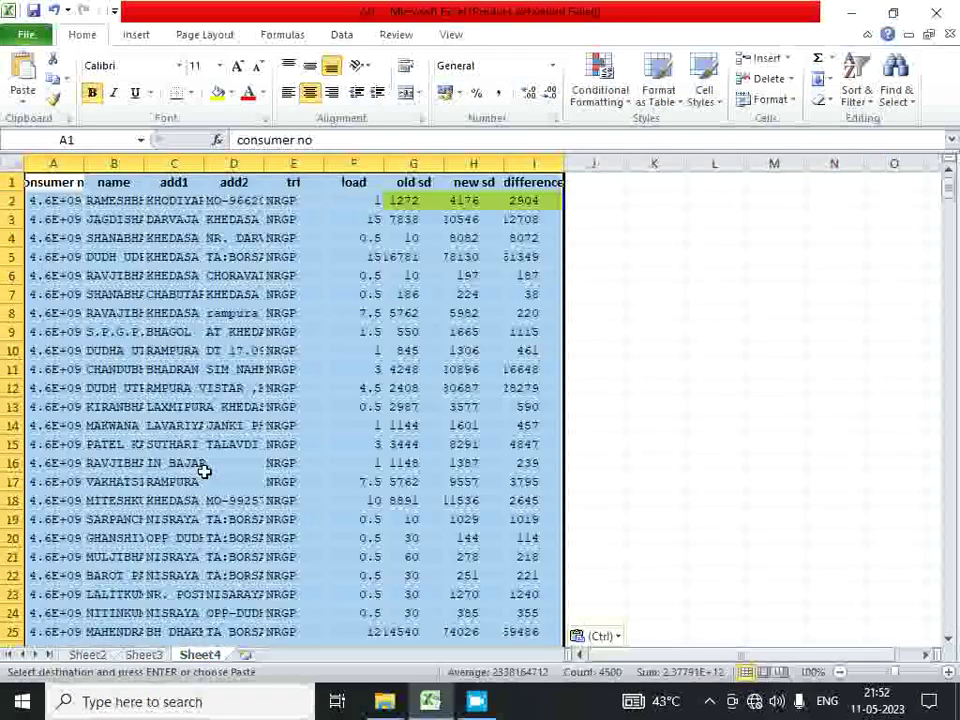
# Auto-fit all Sheet4 columns to their contents, then narrow column C.
pyautogui.click(11, 164)
pyautogui.doubleClick(84, 164)
pyautogui.click(199, 217)
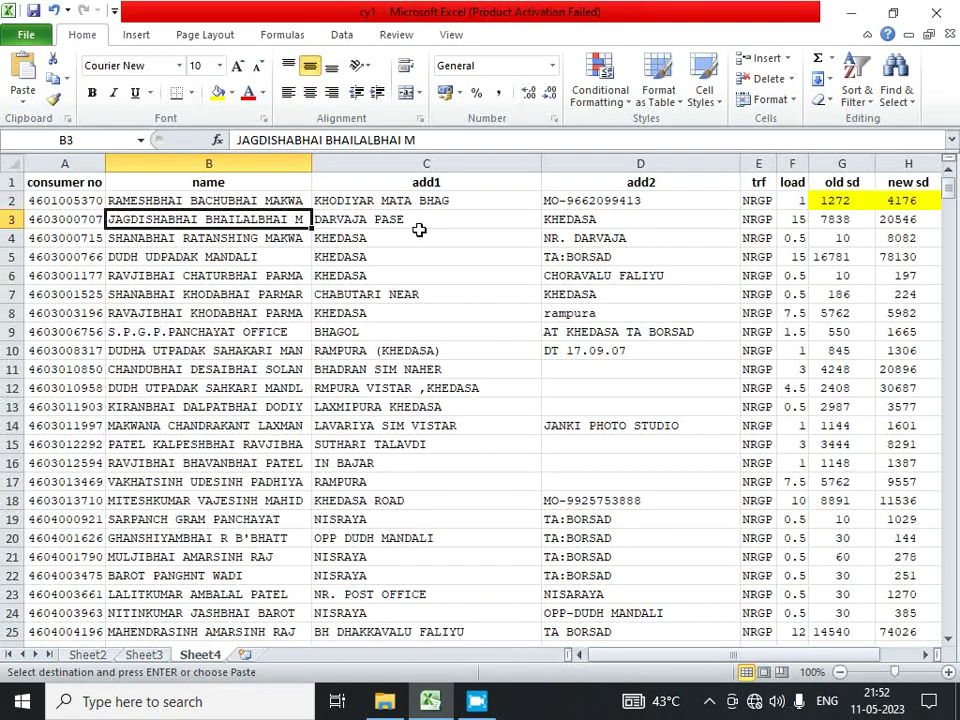
pyautogui.moveTo(541, 164); pyautogui.dragTo(495, 165)
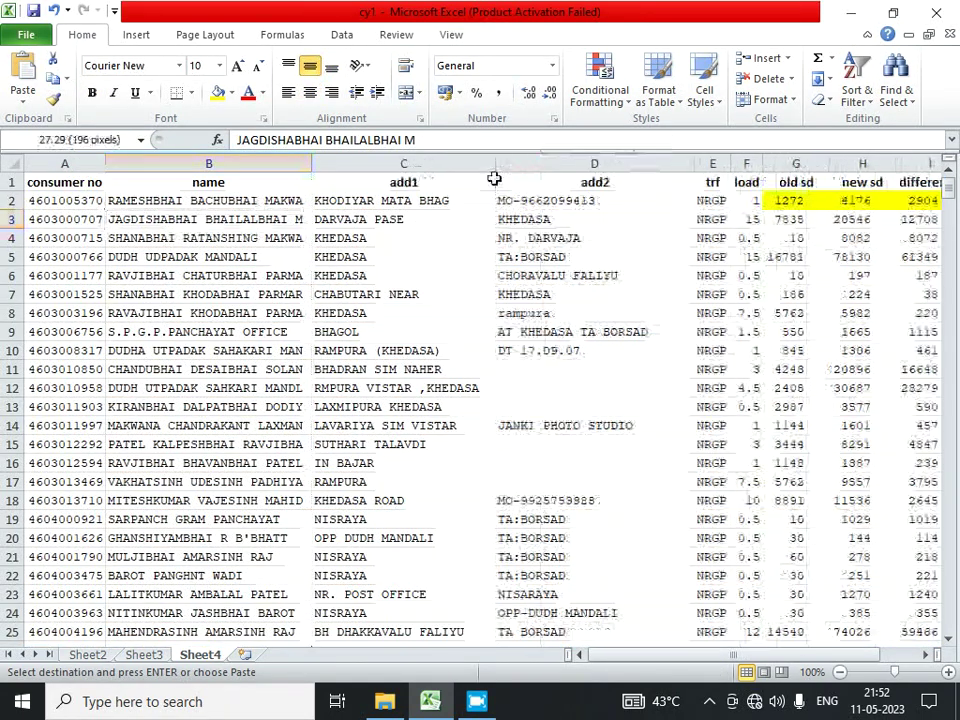
pyautogui.click(208, 164)
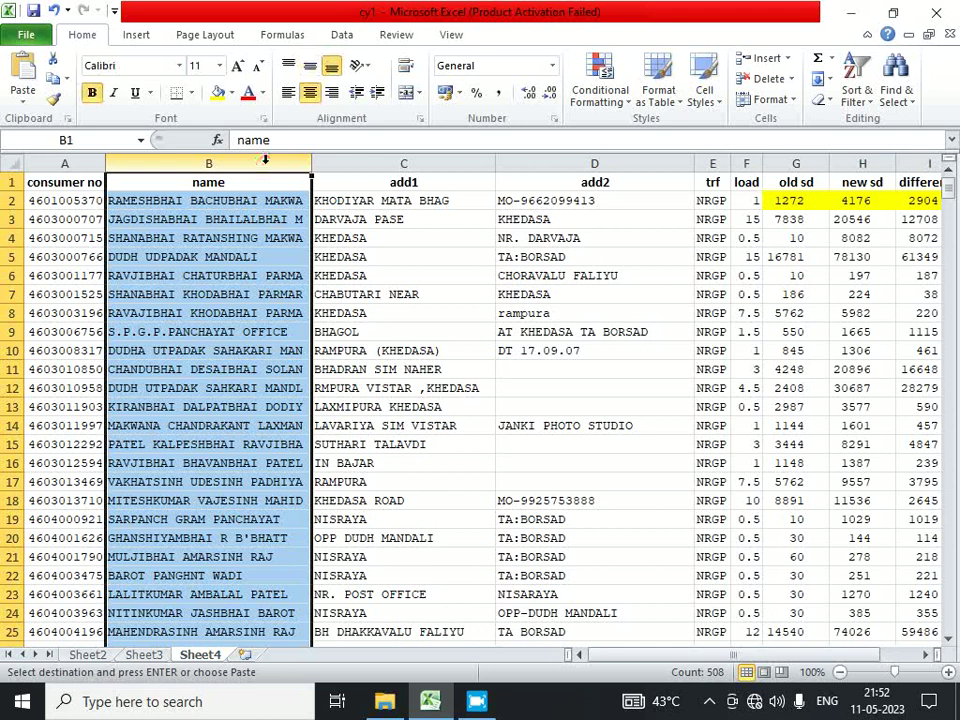
# Review the old sd and new sd values and go to the row 20 consumer number.
pyautogui.click(718, 203)
pyautogui.press('Right')
pyautogui.press('Right')
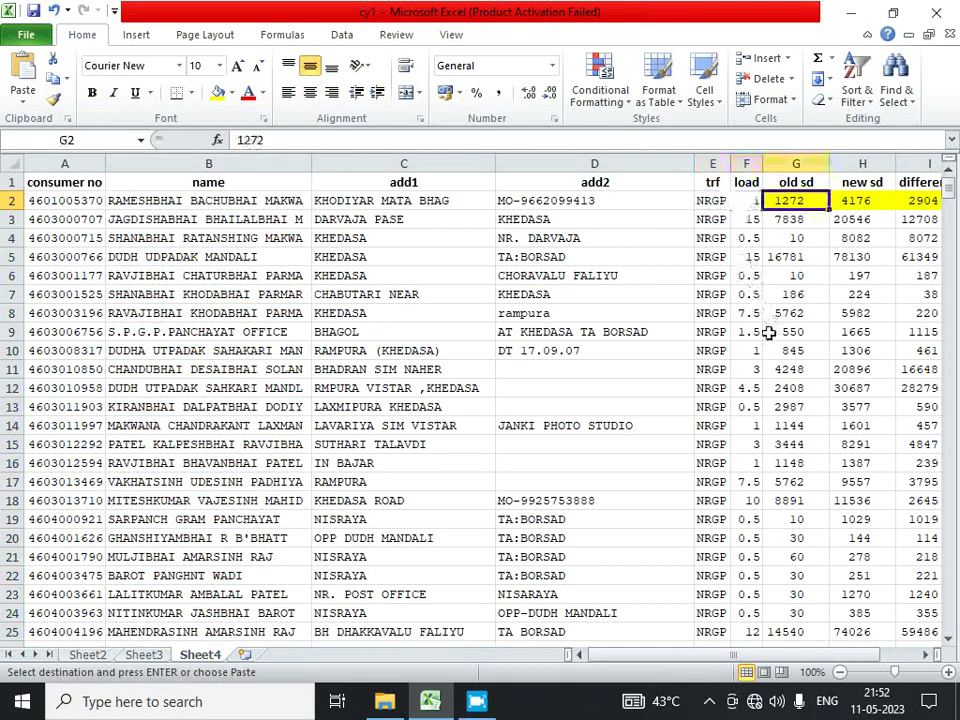
pyautogui.press('Right')
pyautogui.press('Right')
pyautogui.press('Right')
pyautogui.press('Right')
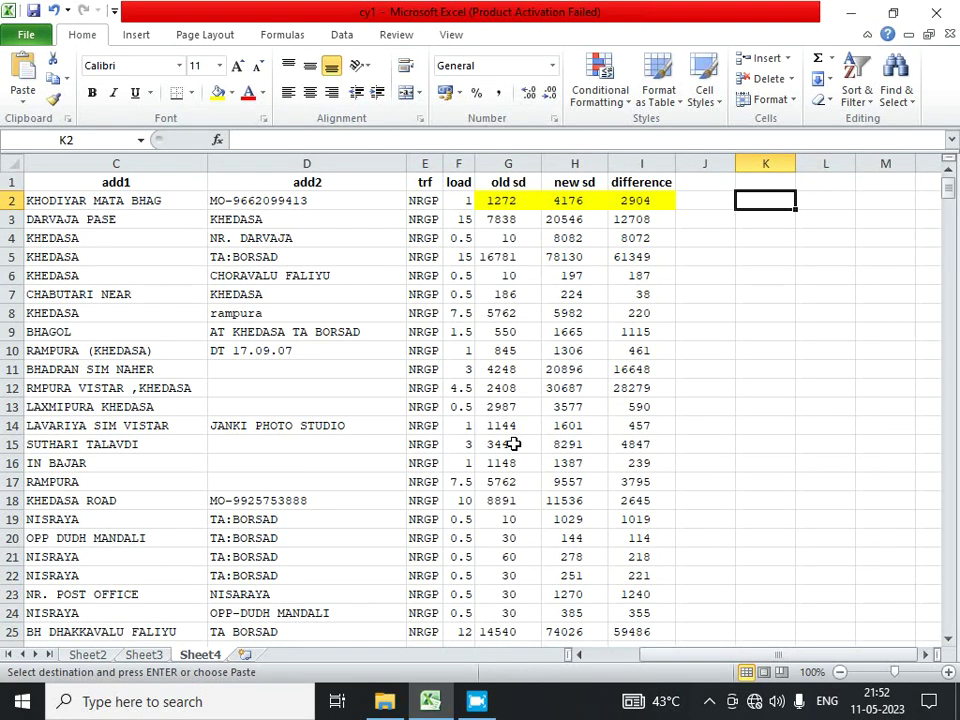
pyautogui.click(493, 444)
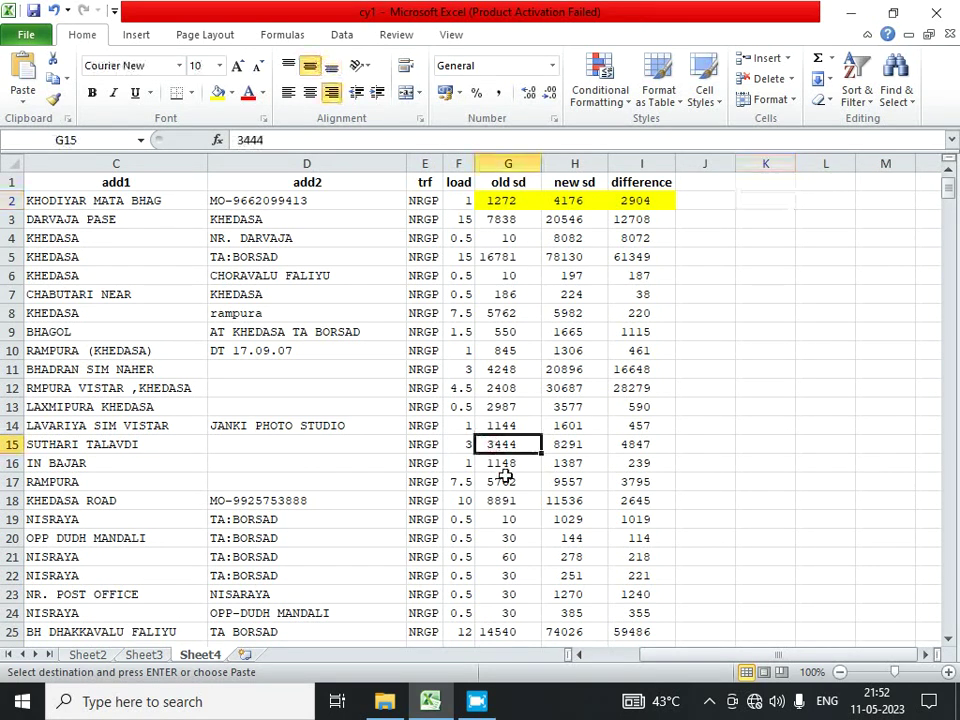
pyautogui.click(512, 407)
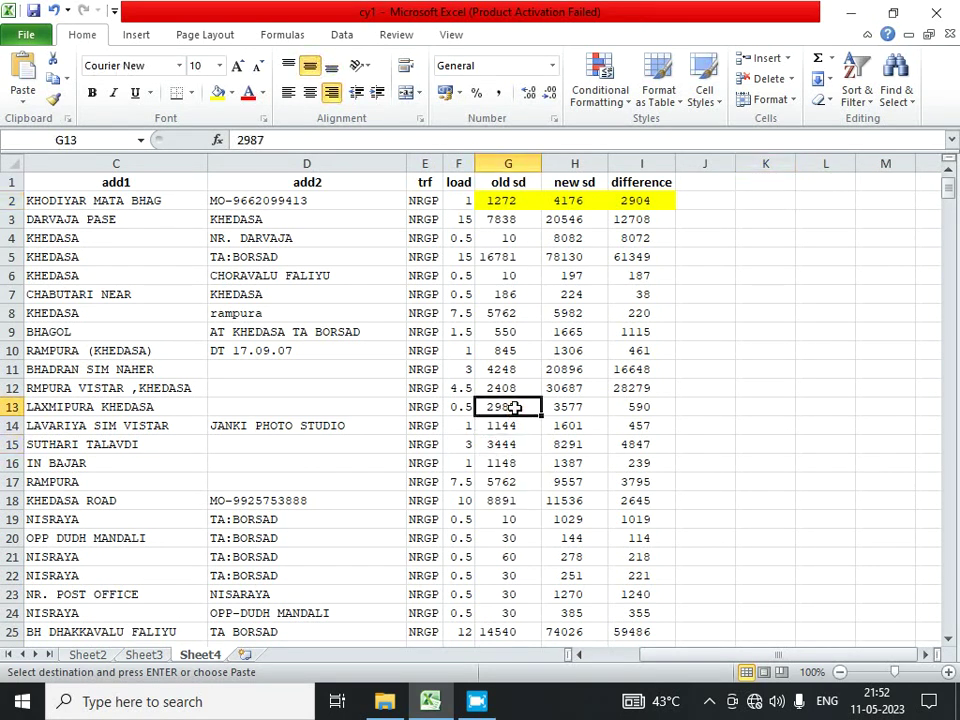
pyautogui.click(600, 464)
pyautogui.press('Down')
pyautogui.press('Down')
pyautogui.press('Down')
pyautogui.press('Down')
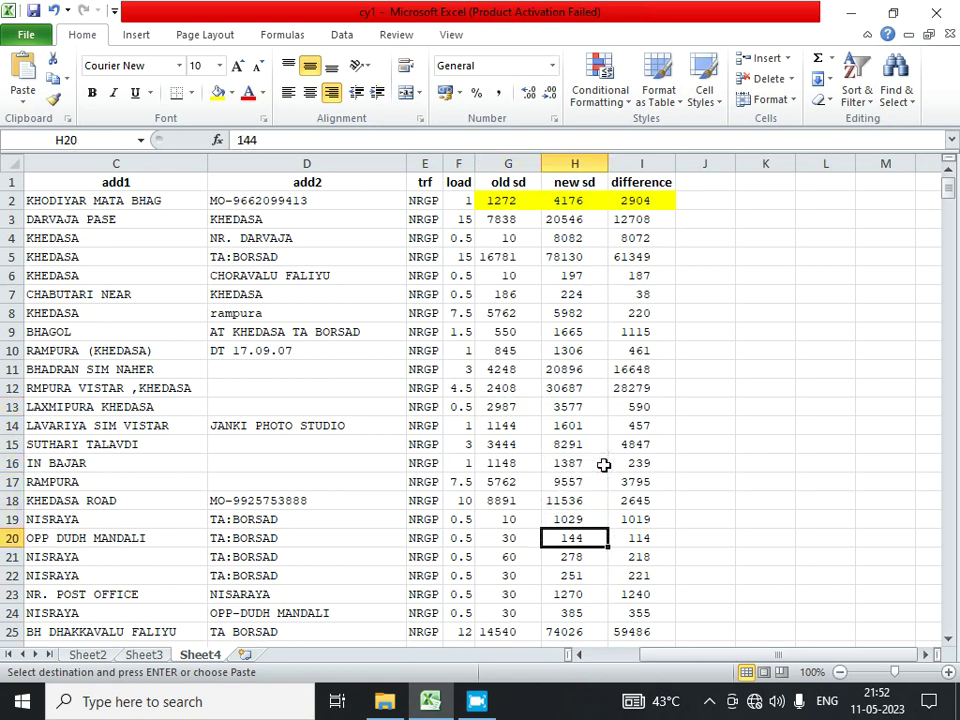
pyautogui.press('Home')
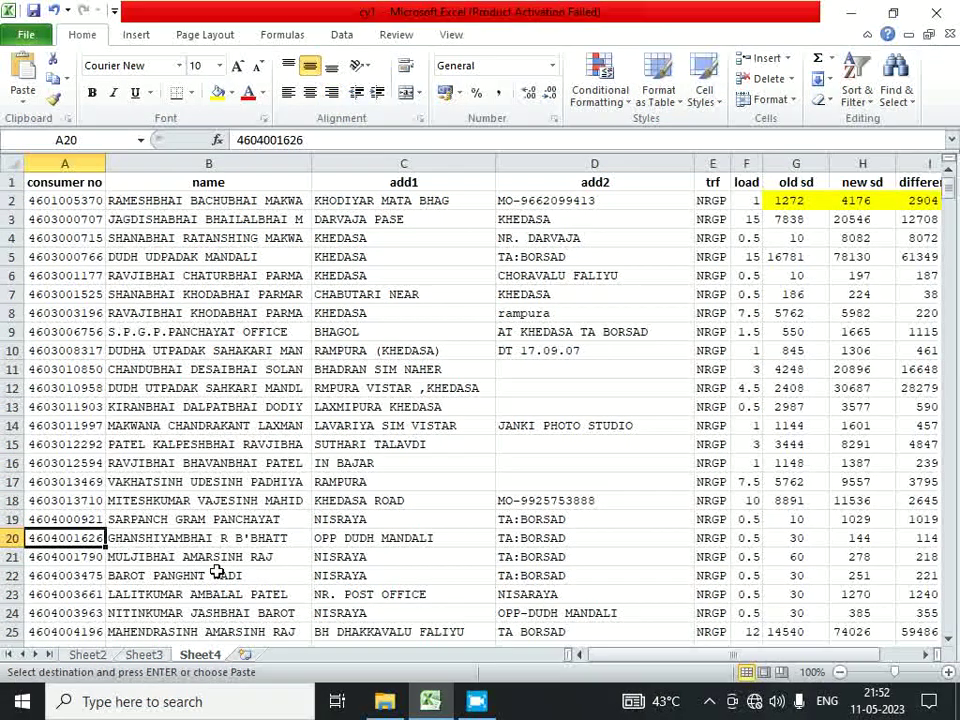
# Fill row 20 of Sheet4 with yellow.
pyautogui.click(12, 538)
pyautogui.click(218, 93)
pyautogui.click(74, 537)
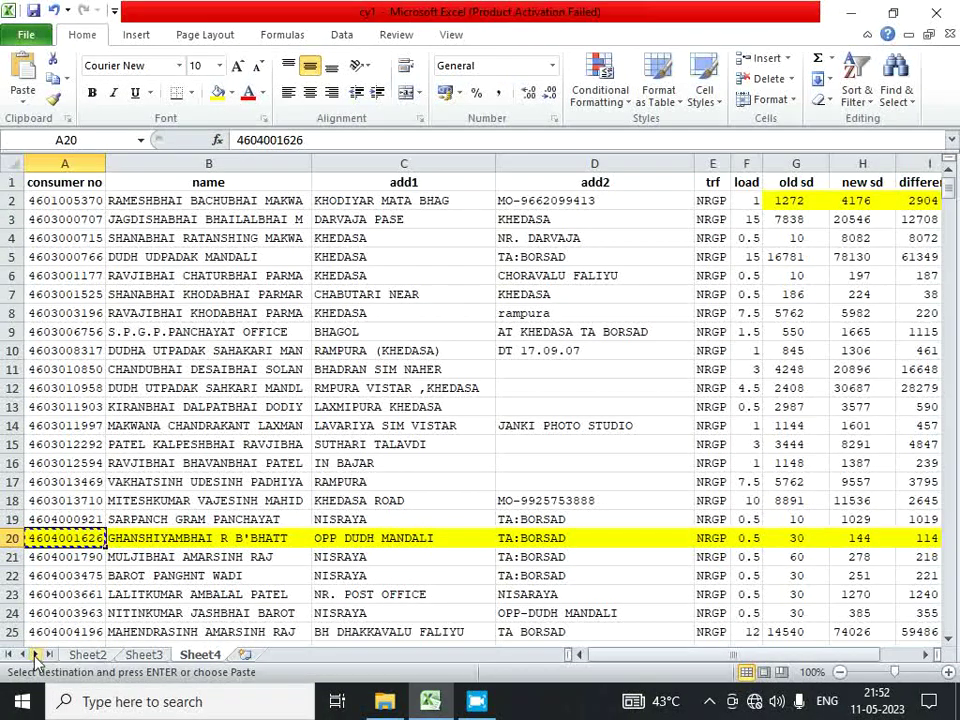
# Unhide Sheet1.
pyautogui.click(72, 656)
pyautogui.rightClick(70, 661)
pyautogui.click(100, 620)
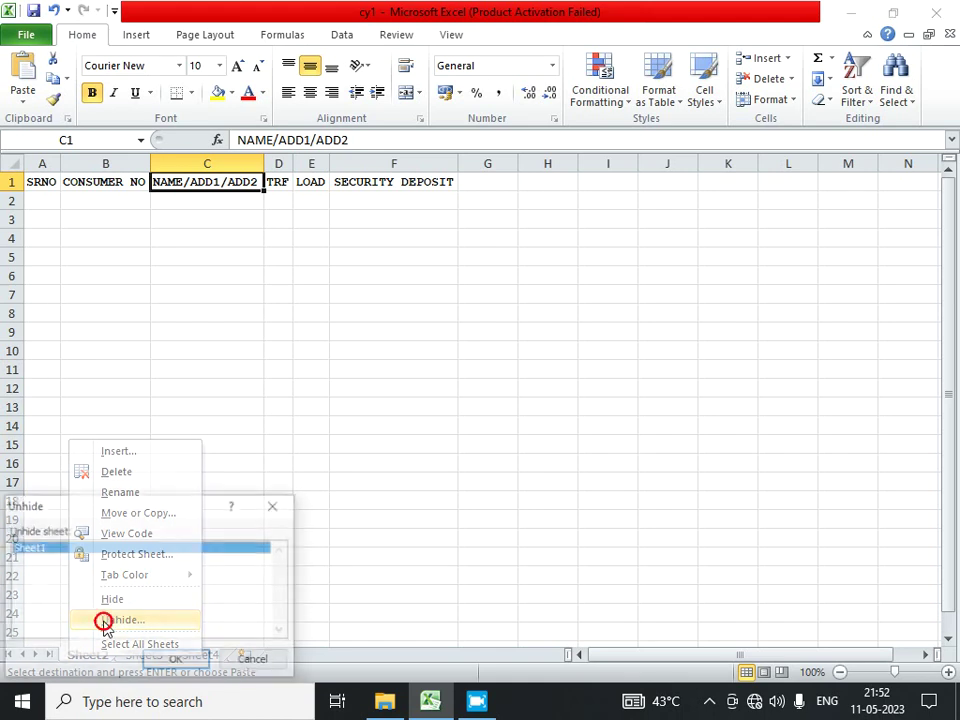
pyautogui.click(162, 664)
# Find the row 20 consumer in Sheet1 and fill its rows 5972–5974 yellow.
pyautogui.click(217, 425)
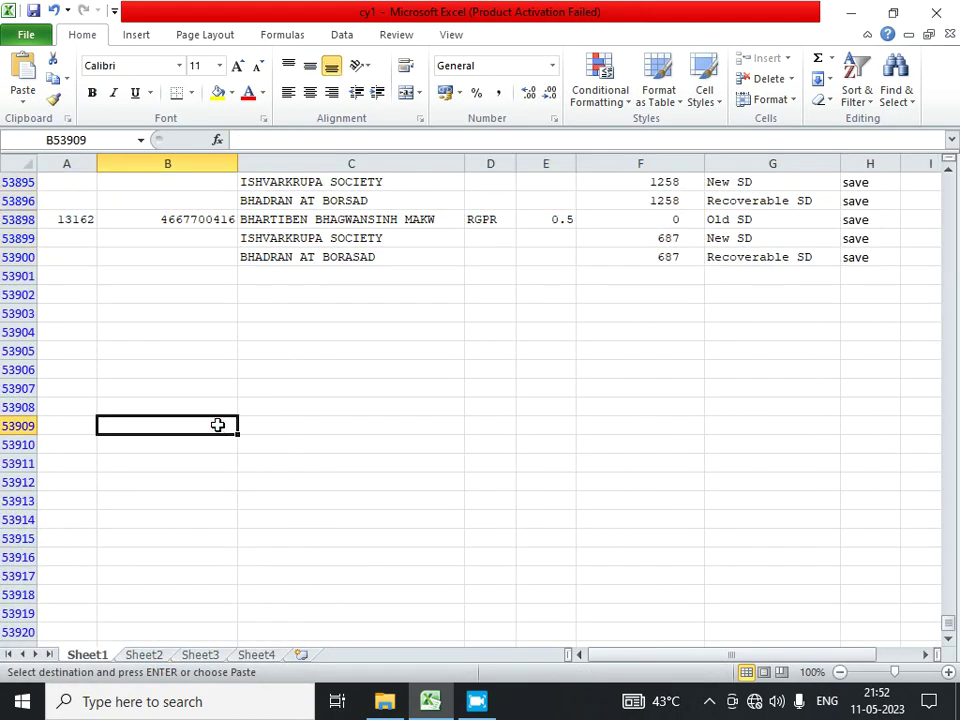
pyautogui.hotkey('ctrl', 'Home')
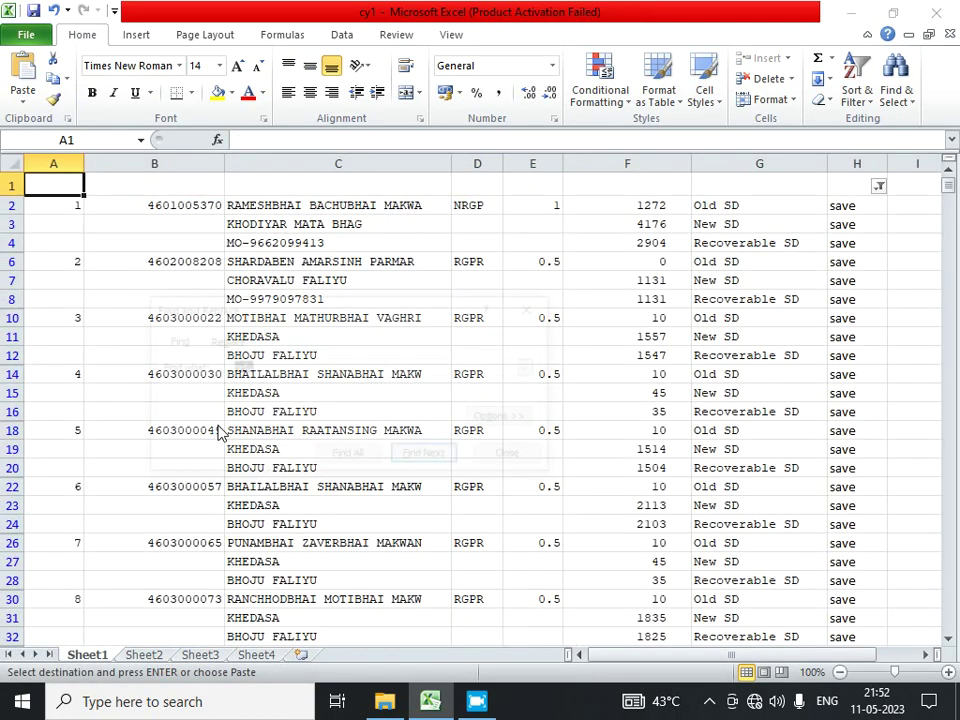
pyautogui.hotkey('ctrl', 'f')
pyautogui.click(446, 458)
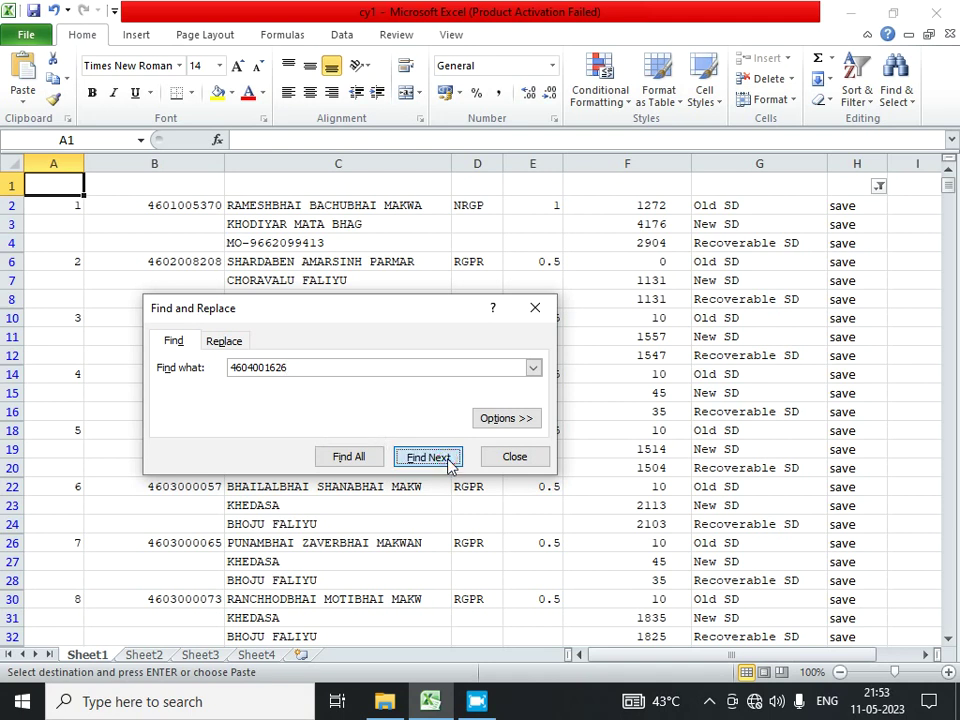
pyautogui.click(518, 373)
pyautogui.click(12, 406)
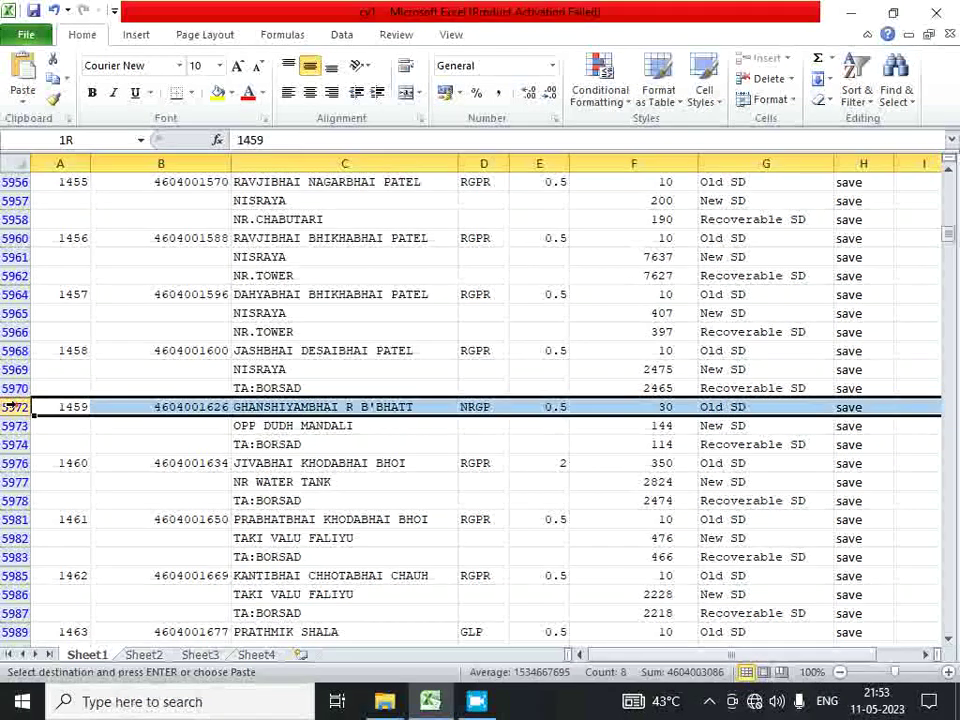
pyautogui.moveTo(12, 406); pyautogui.dragTo(12, 444)
pyautogui.click(217, 92)
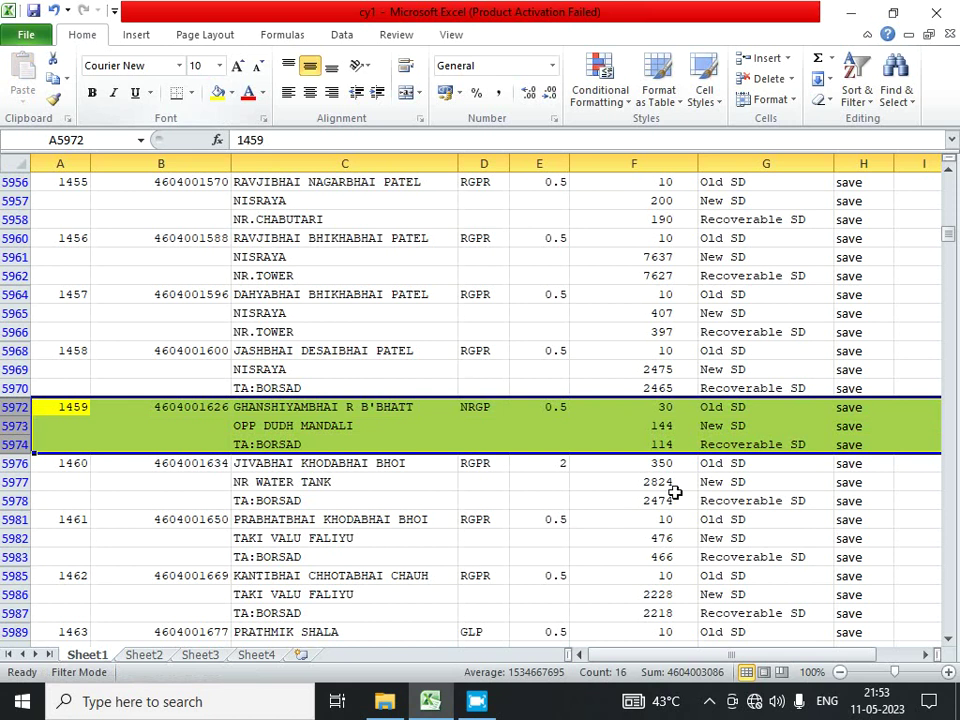
# Check that consumer's old sd, new sd and Recoverable SD values, then return to Sheet4.
pyautogui.click(676, 409)
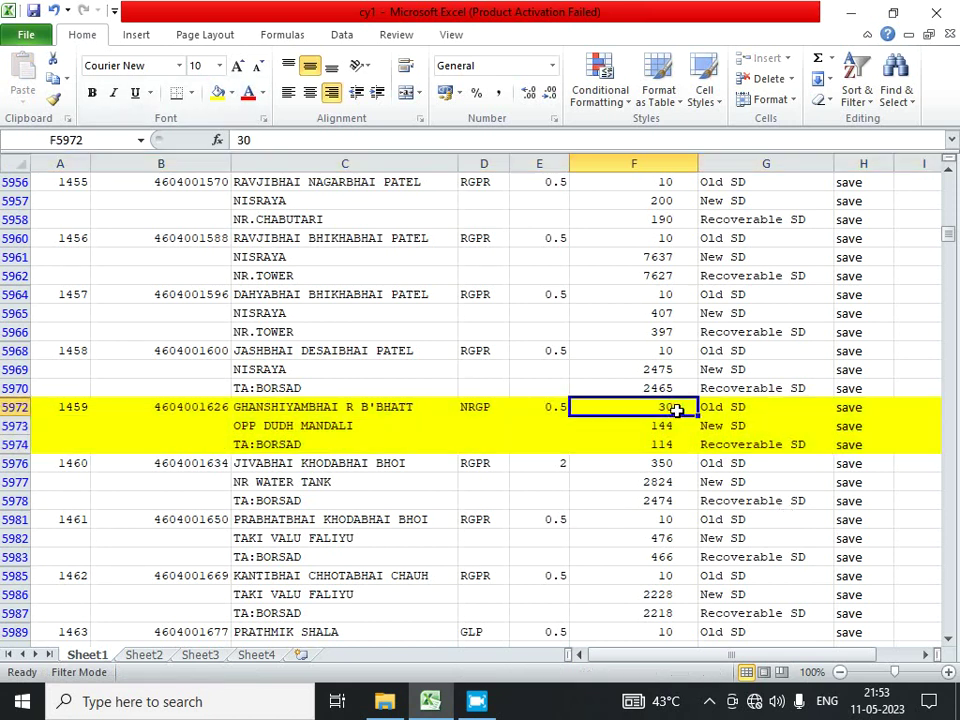
pyautogui.click(668, 424)
pyautogui.click(671, 446)
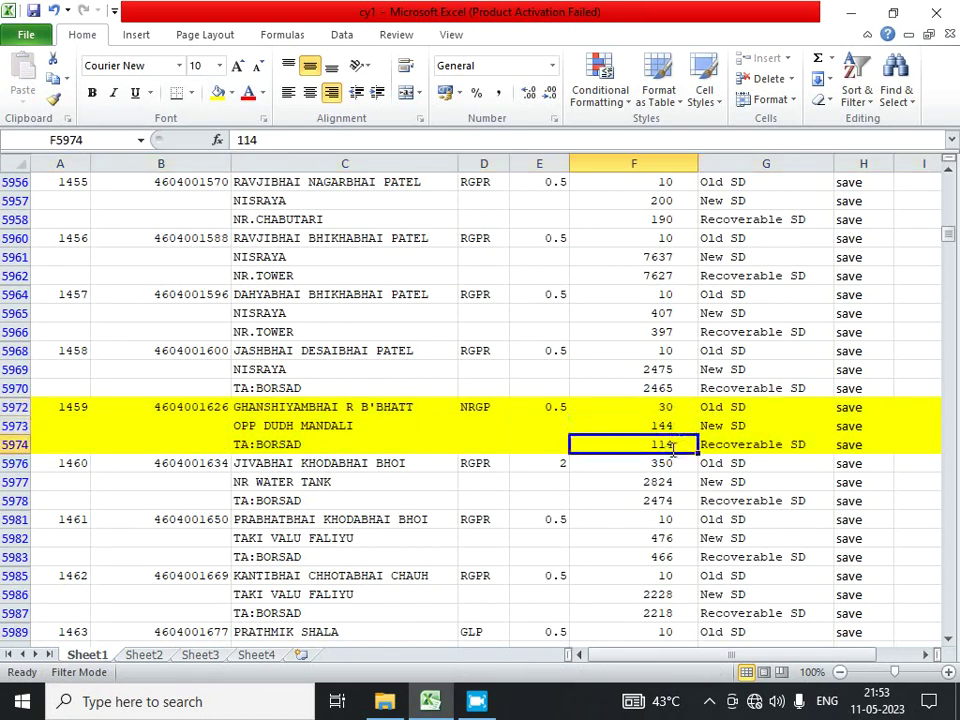
pyautogui.click(743, 440)
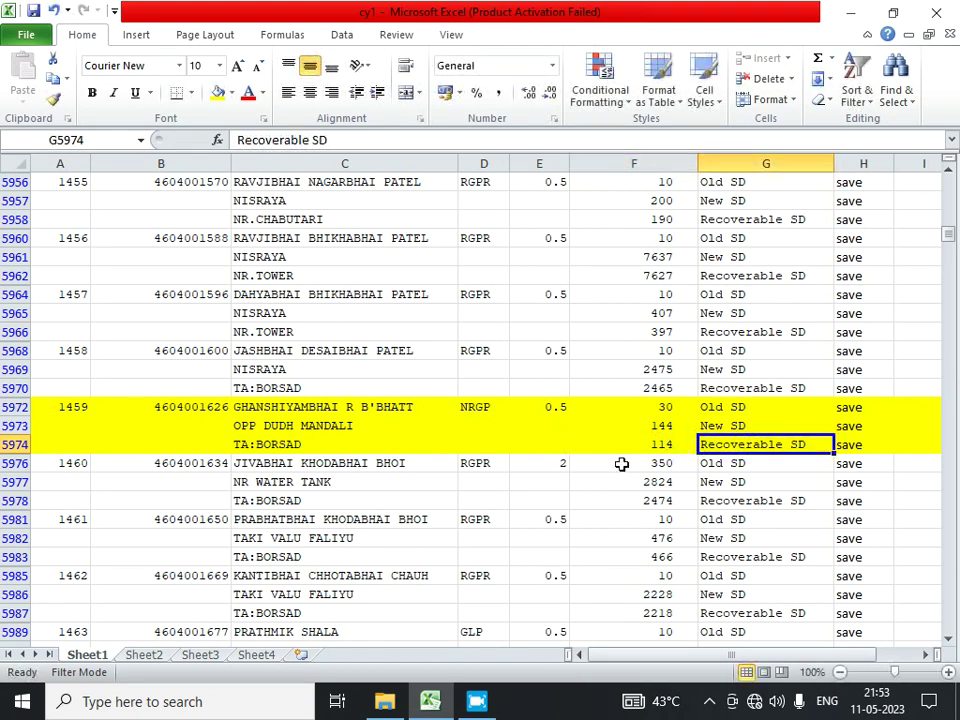
pyautogui.click(256, 654)
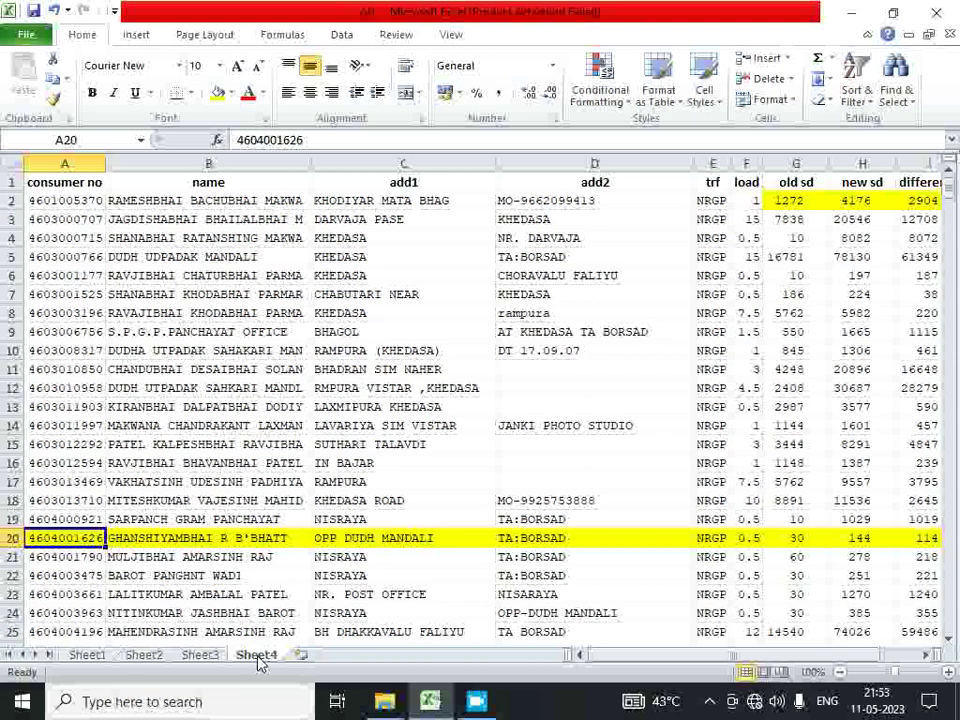
pyautogui.click(585, 541)
pyautogui.press('Right')
pyautogui.press('Right')
pyautogui.press('Right')
pyautogui.press('Right')
pyautogui.press('Right')
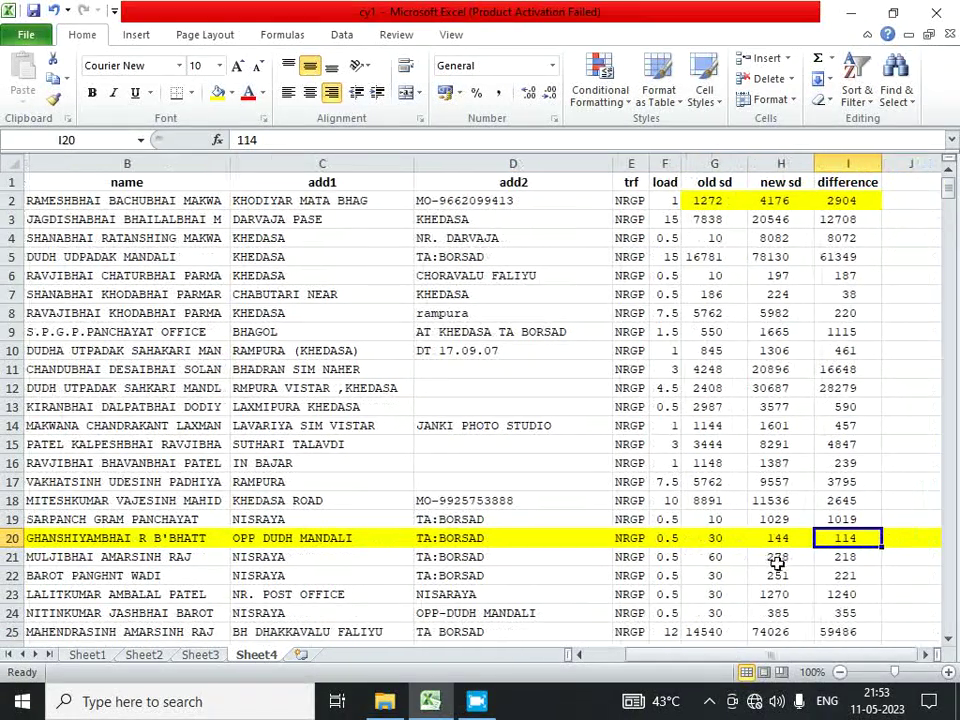
pyautogui.click(707, 544)
pyautogui.click(782, 540)
pyautogui.press('Right')
pyautogui.press('Right')
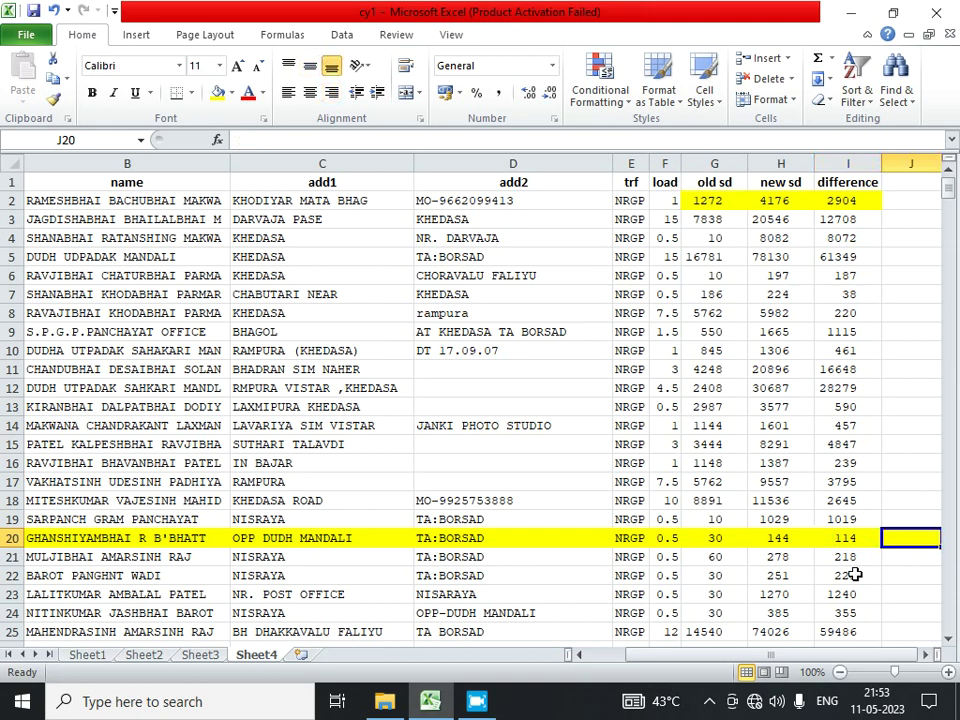
pyautogui.press('Right')
pyautogui.click(645, 541)
pyautogui.press('Left')
pyautogui.press('Left')
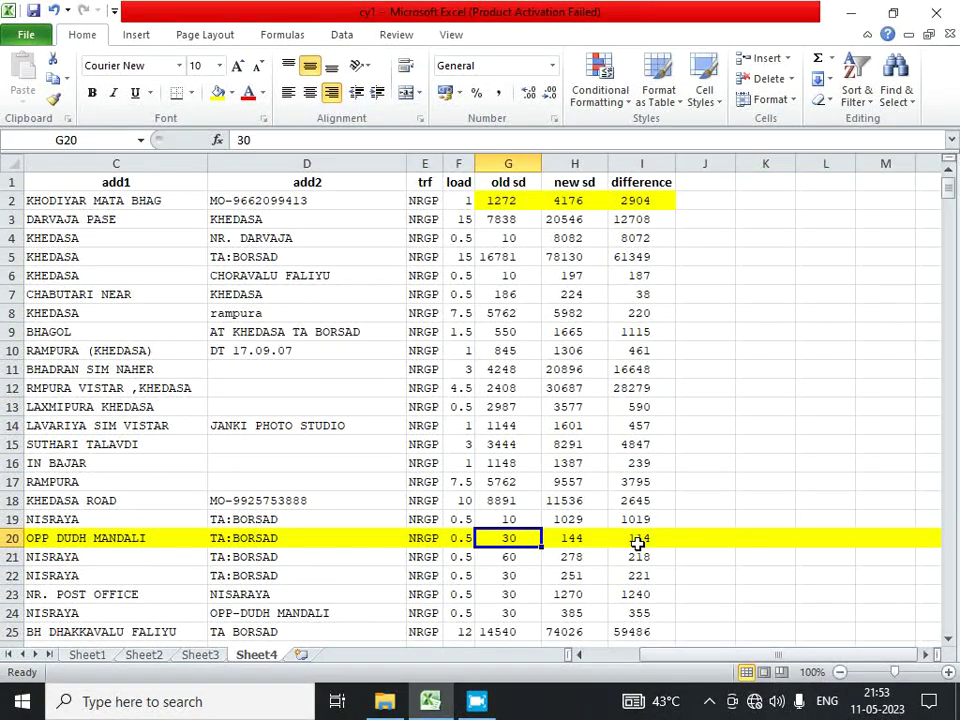
pyautogui.hotkey('ctrl', 'Home')
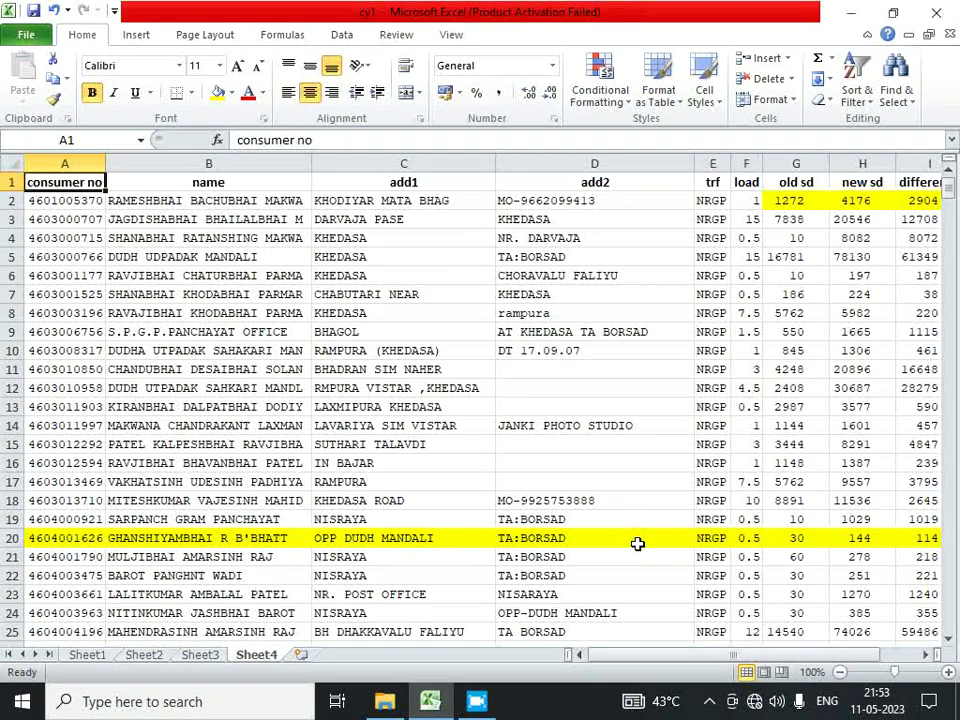